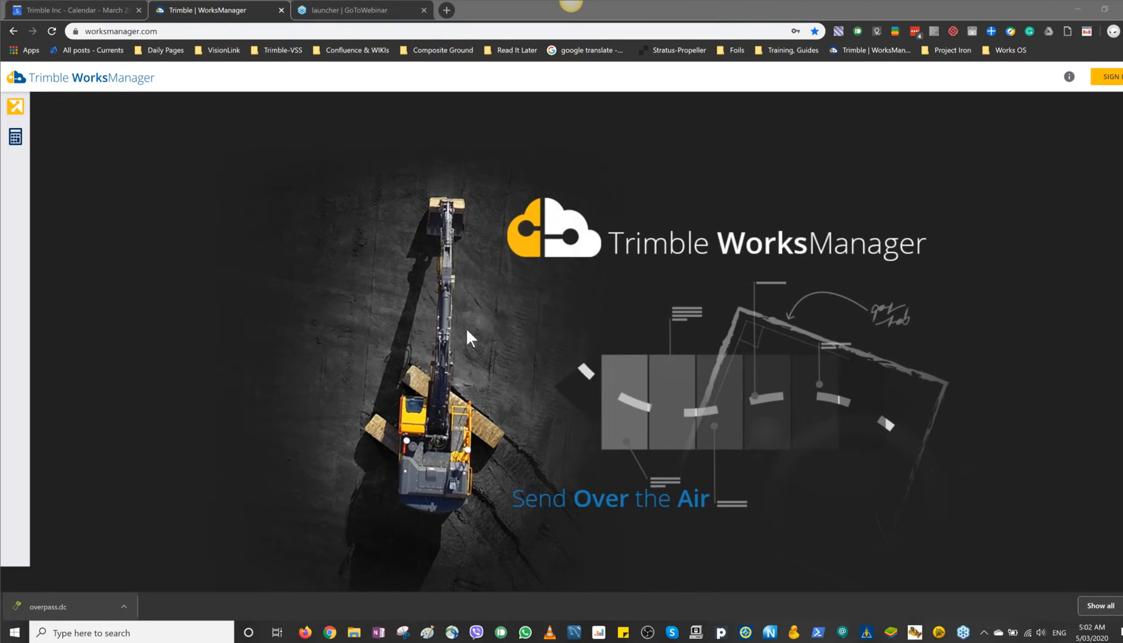
Step: Open the WorksManager sign-in page
left_click(519, 307)
left_click(1105, 81)
left_click(1106, 82)
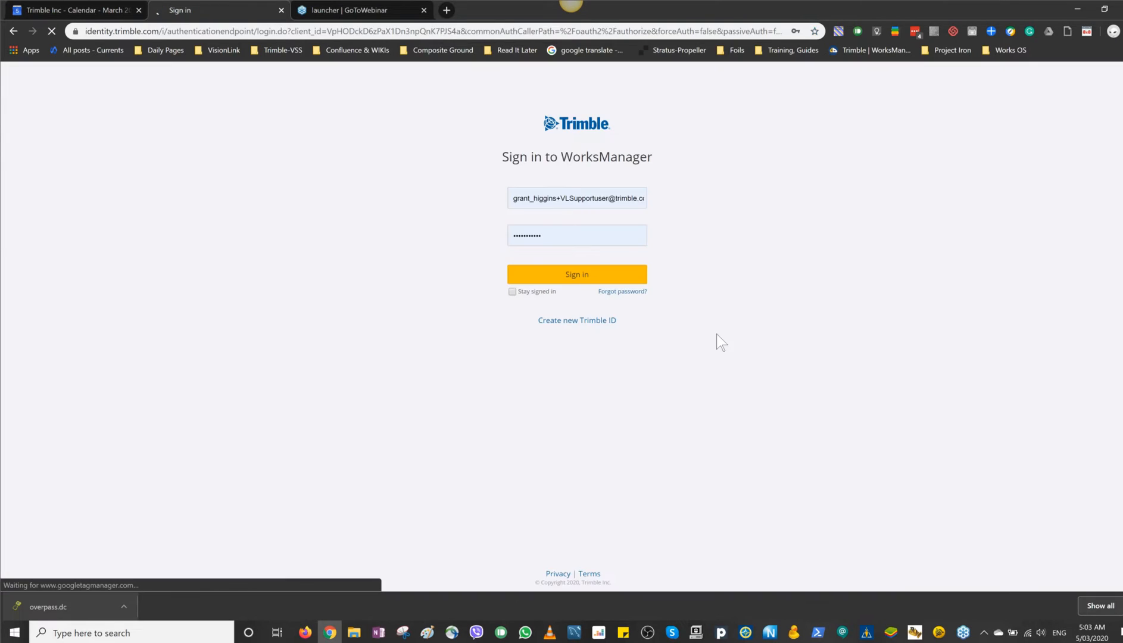
Step: Try to sign in with the saved .co.nz account e-mail and a newly entered account password
left_click(586, 199)
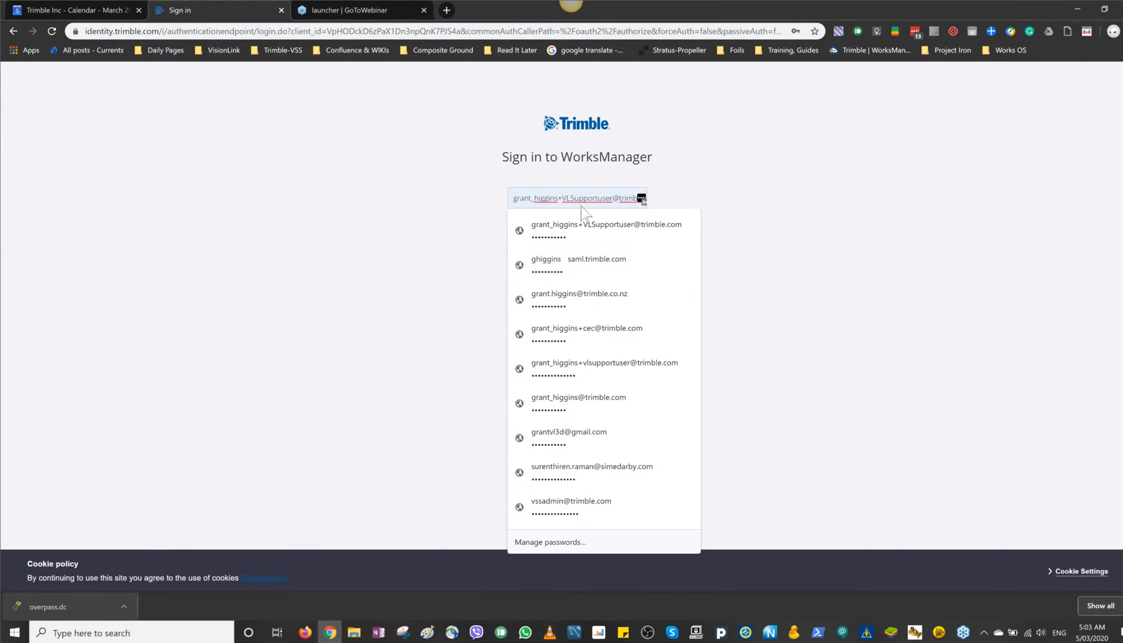
left_click(583, 290)
double_click(537, 236)
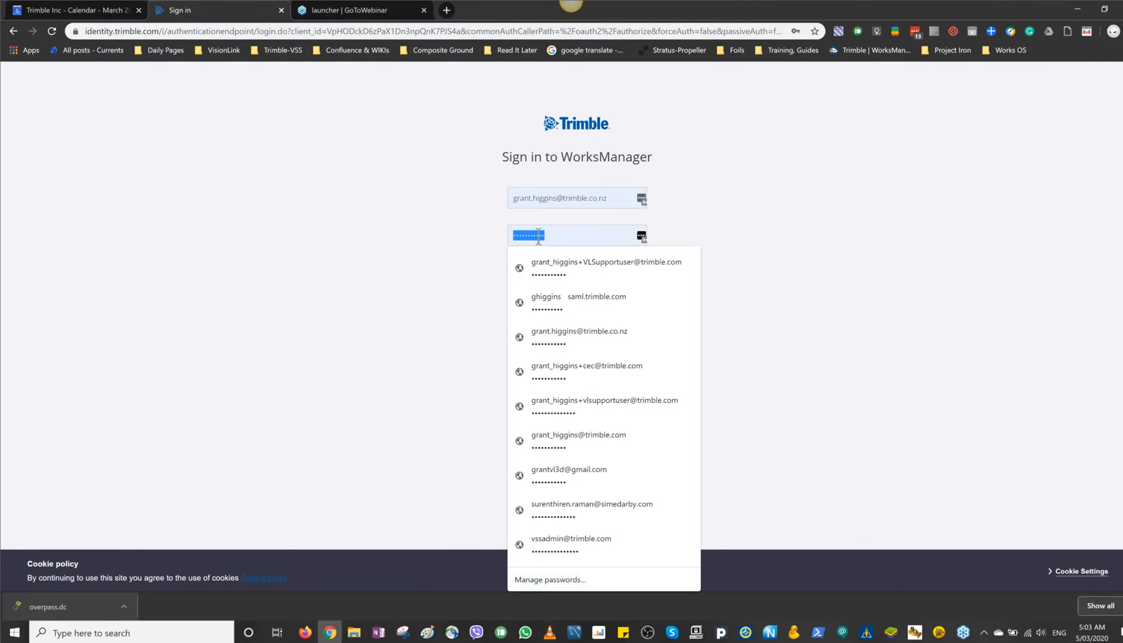
type("•••")
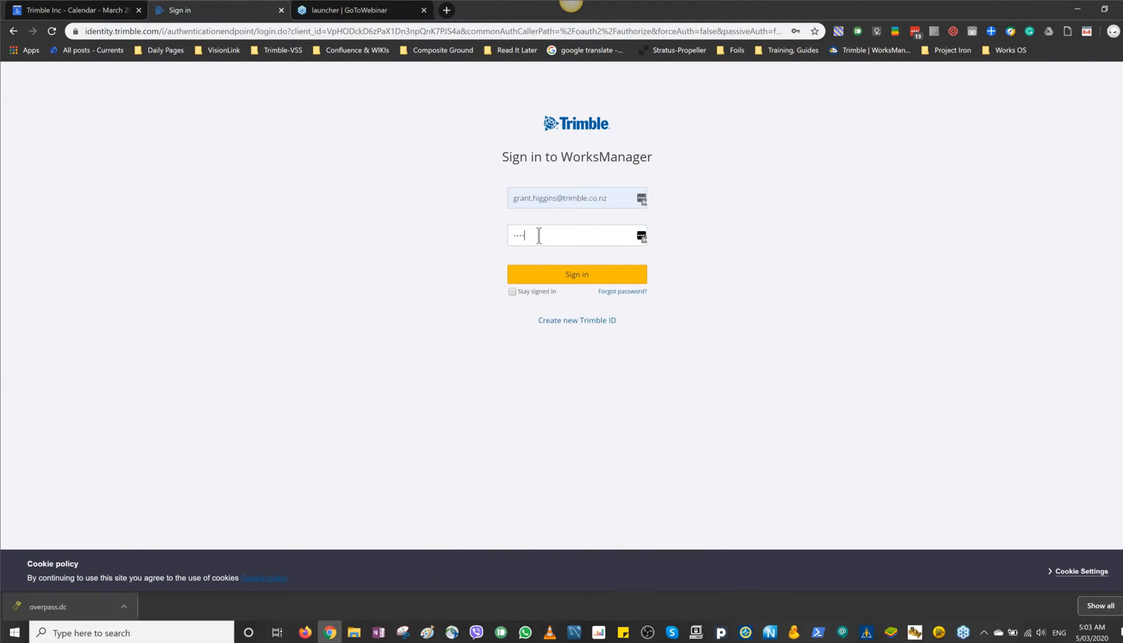
type("•••••")
key("Return")
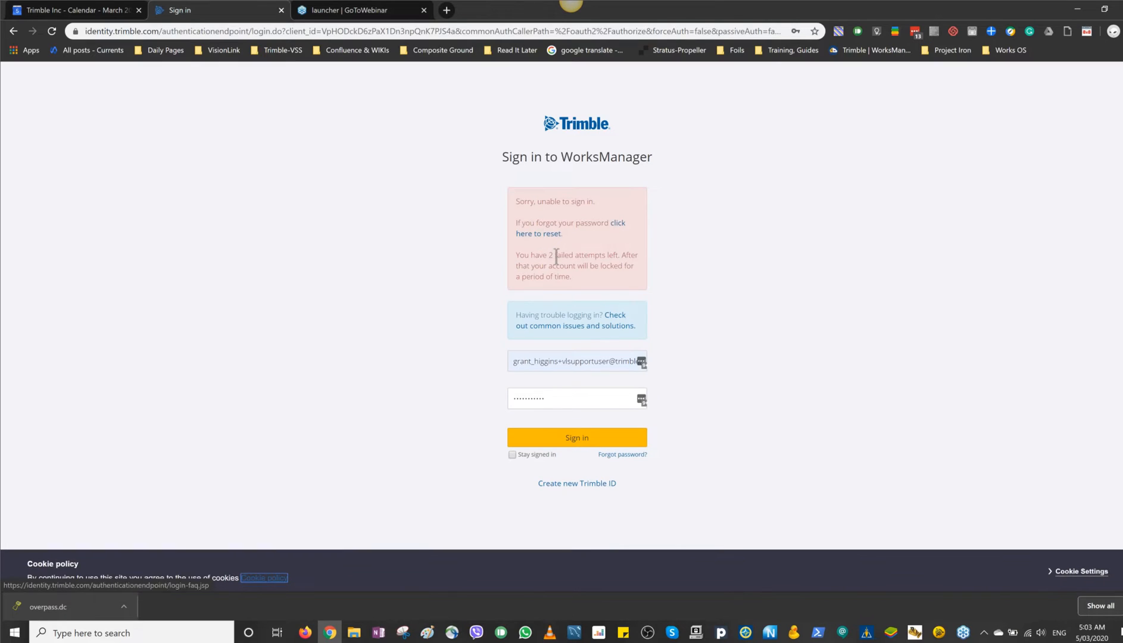
Step: Sign in with the plain .com version of the saved account e-mail and enter the account password
left_click(560, 361)
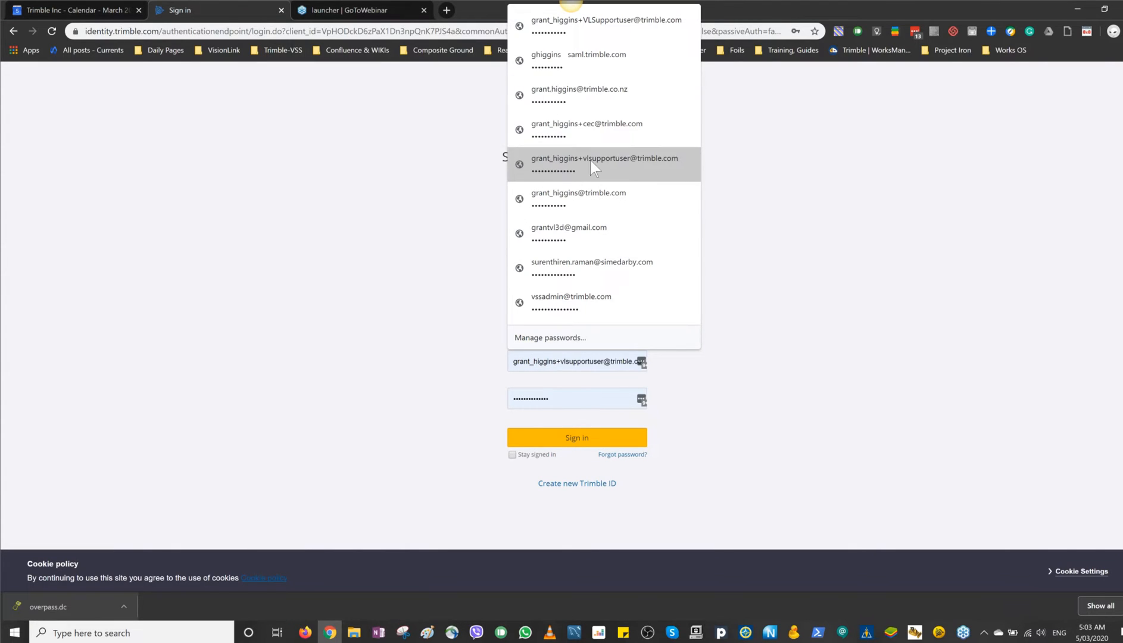
left_click(591, 196)
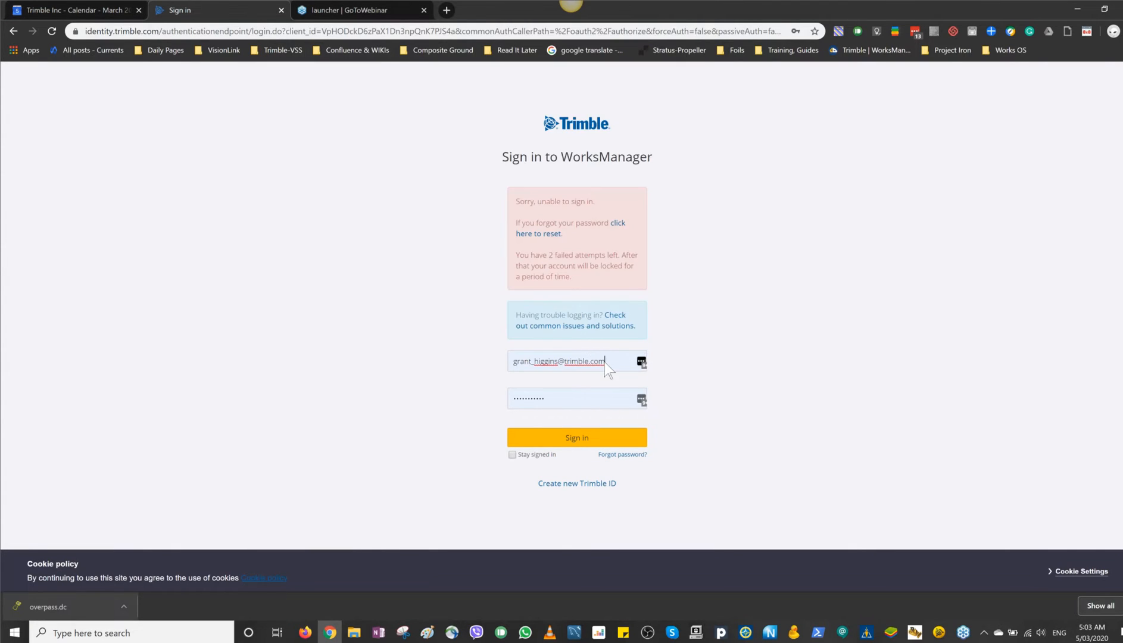
left_click(558, 397)
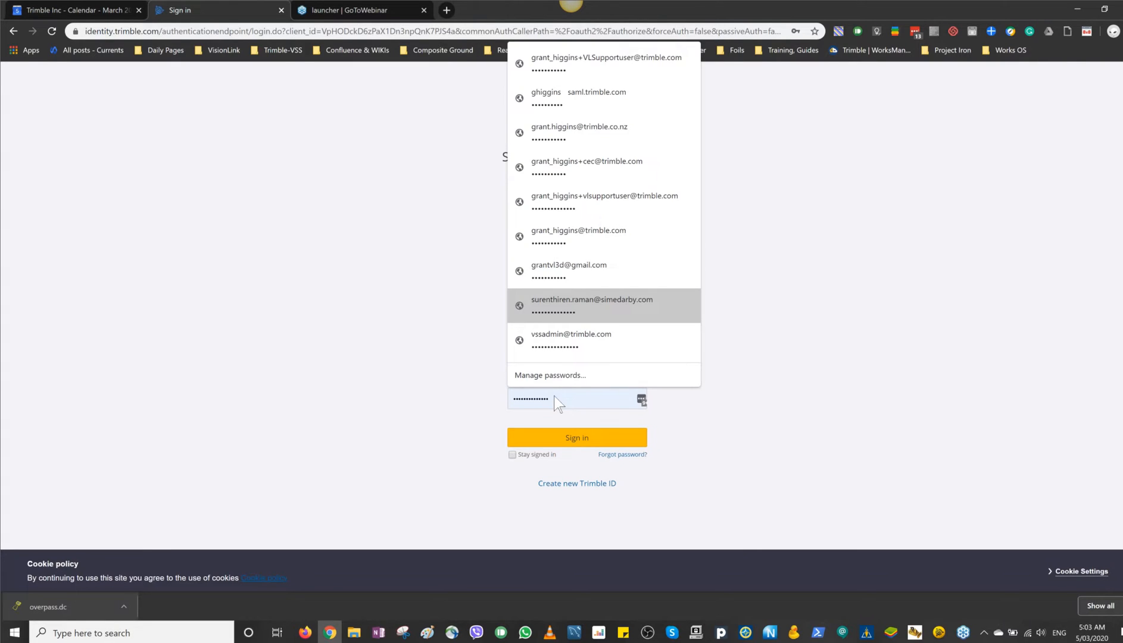
type("••••••••")
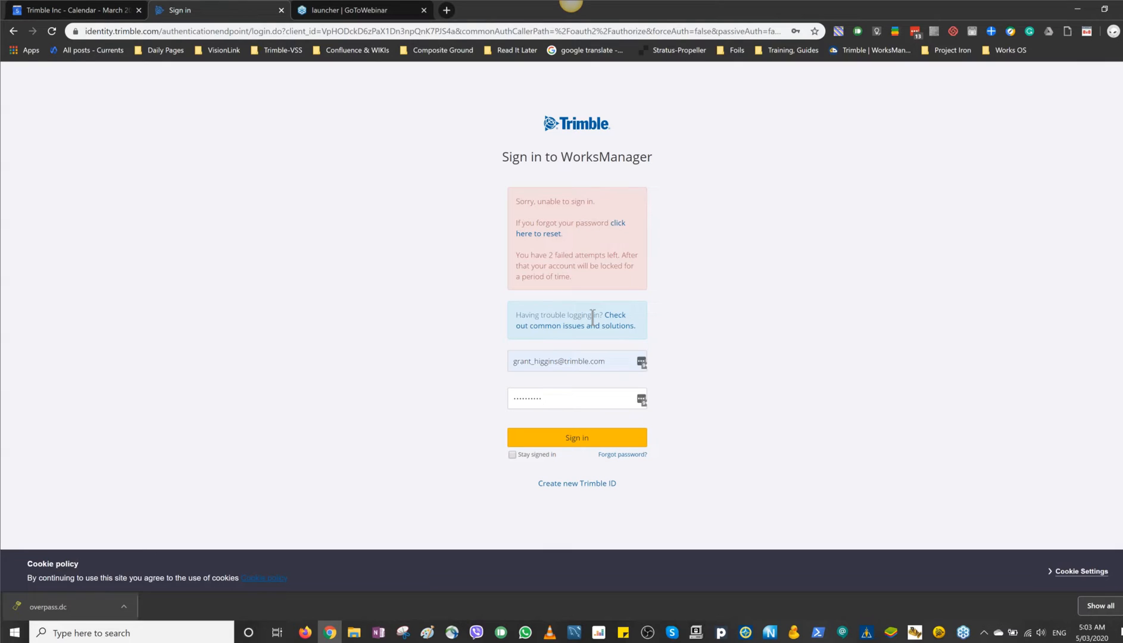
left_click(563, 438)
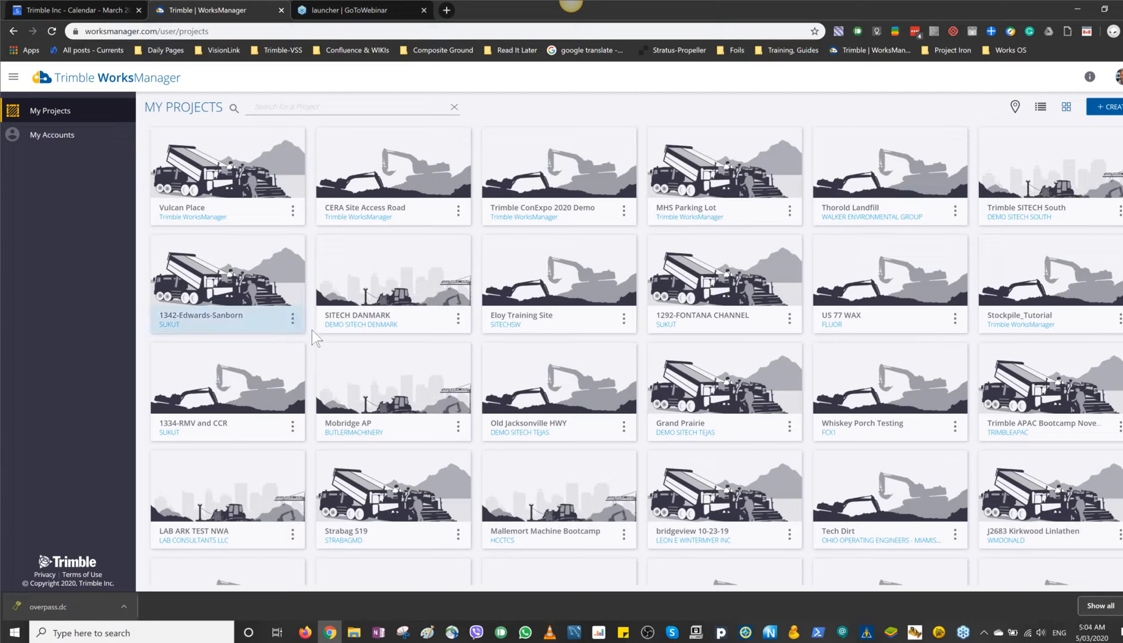
Step: Search the accounts for "trimble w", open the Trimble WorksManager account and look through its devices
left_click(62, 140)
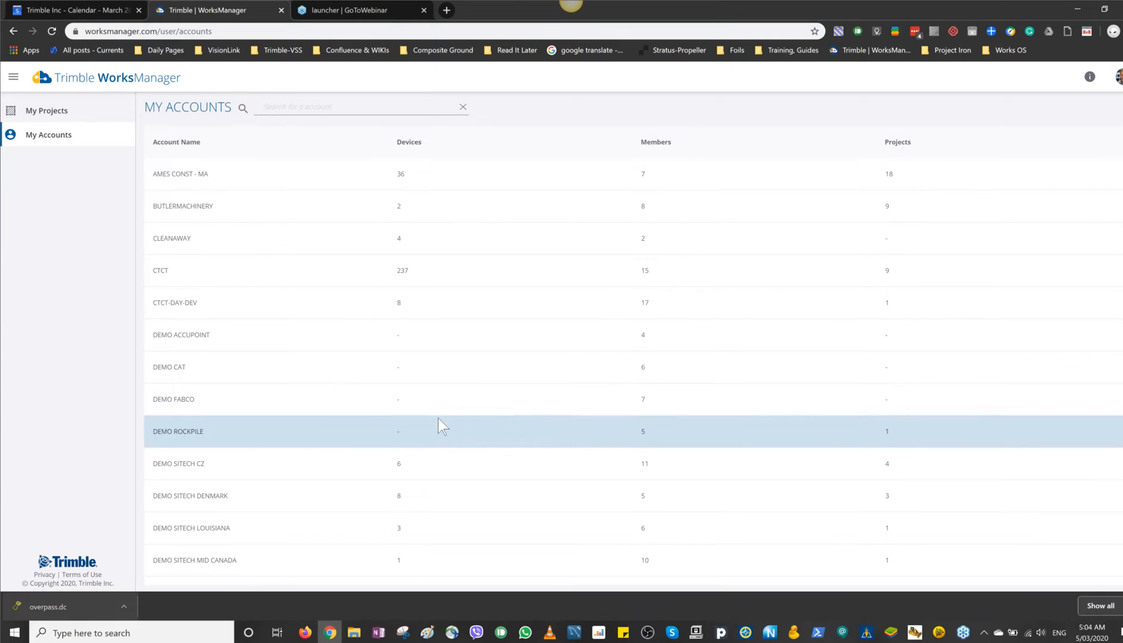
left_click(297, 105)
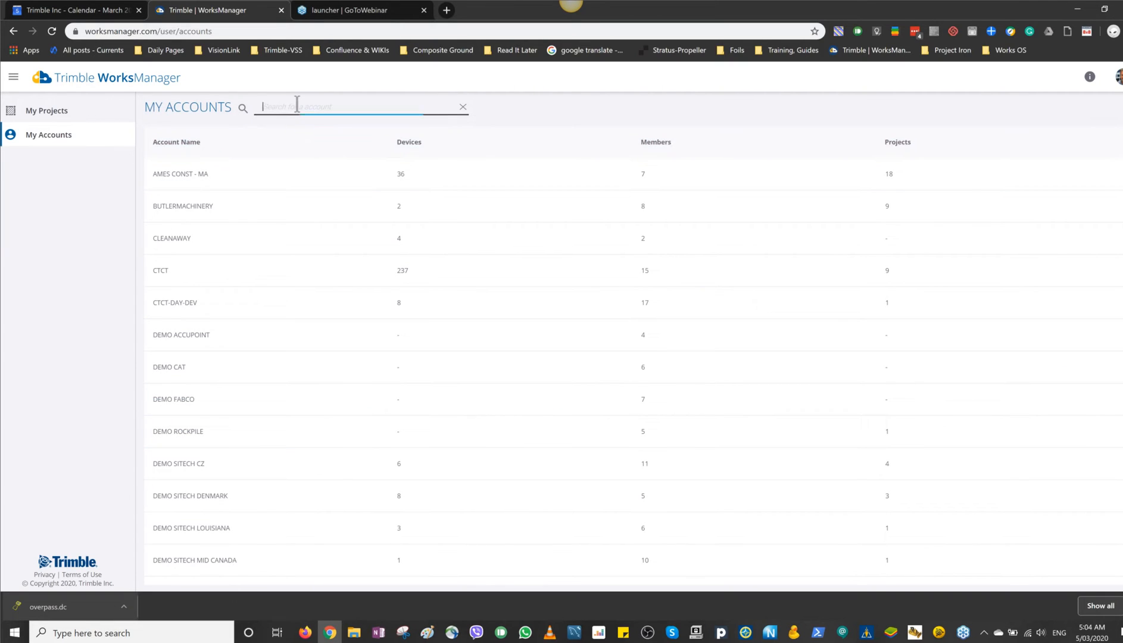
type("trimble")
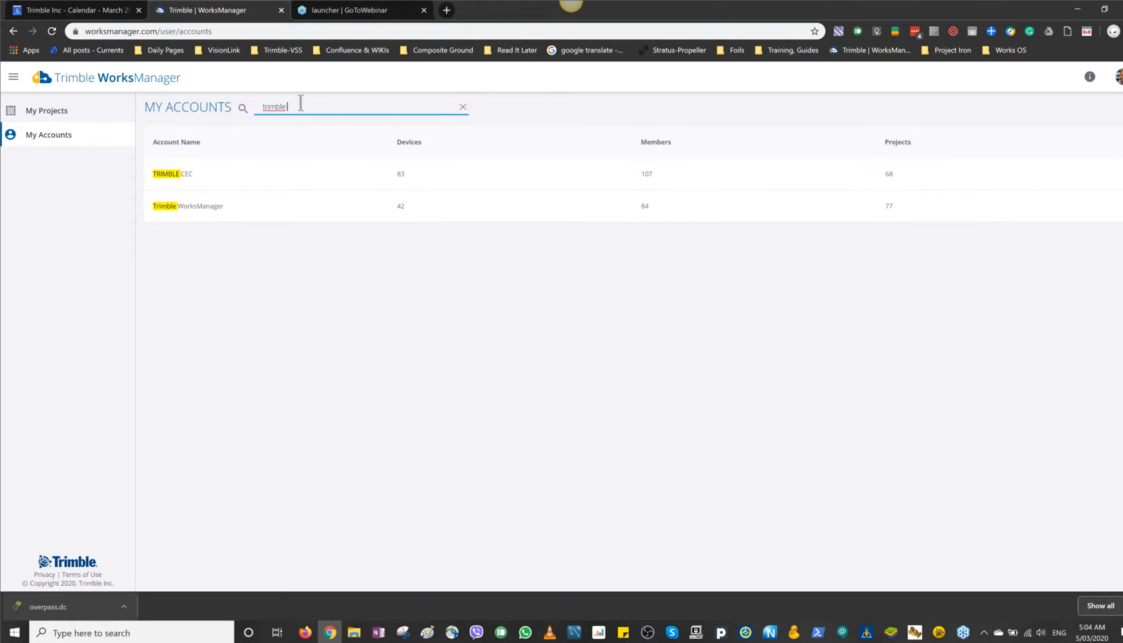
type(" w")
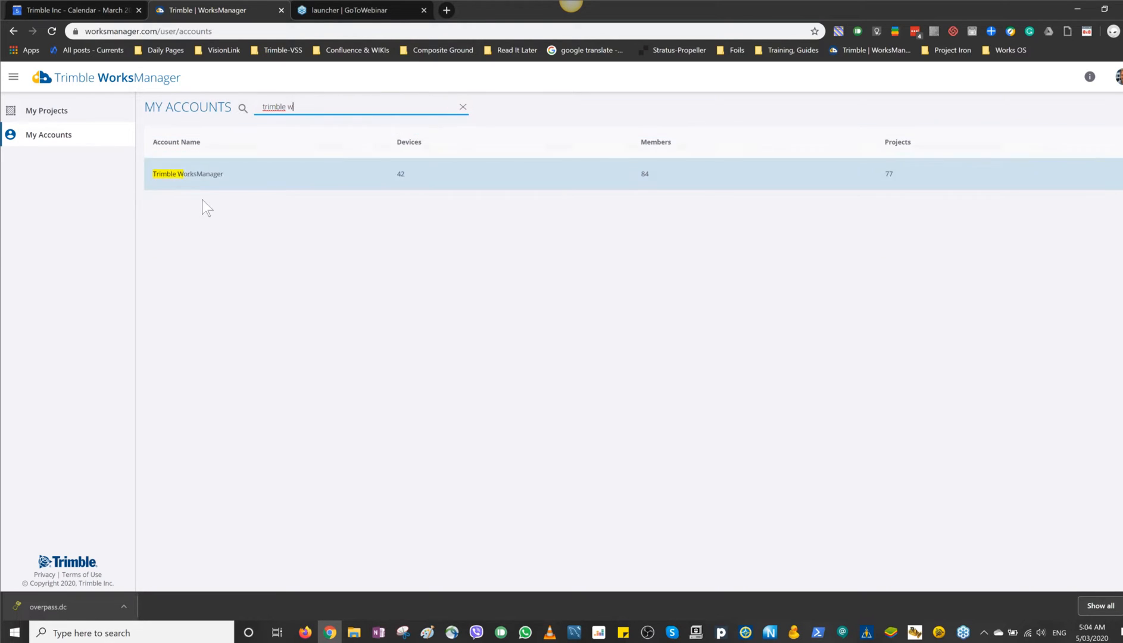
left_click(215, 178)
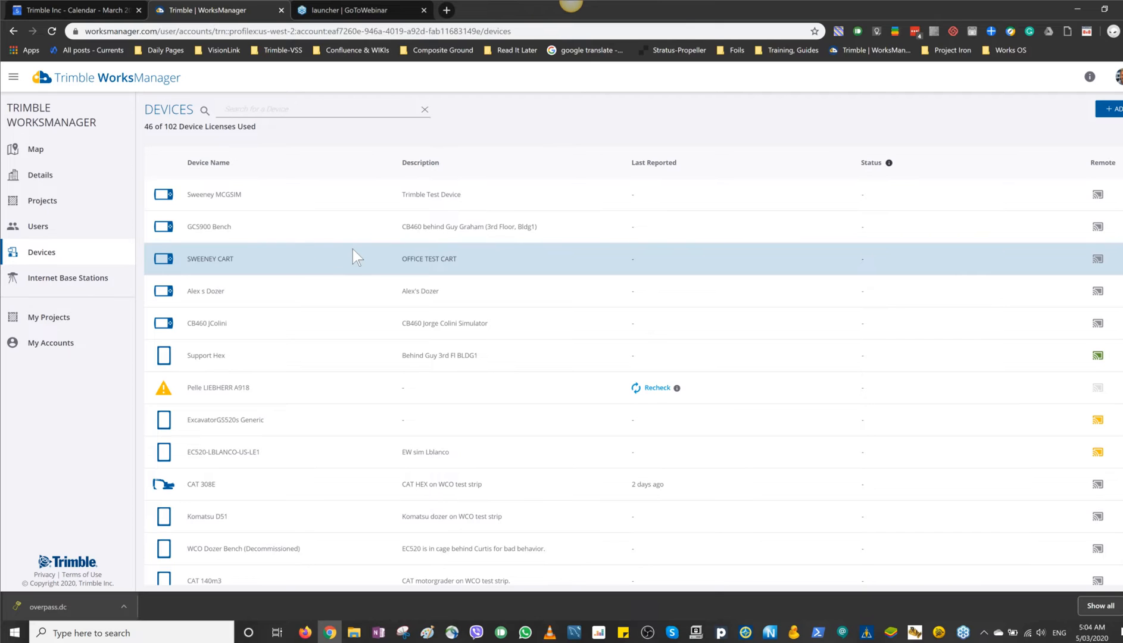
scroll(352, 248, "down", 4)
scroll(351, 253, "up", 4)
Step: Start a new project in the account's projects, name it "Belfast Overpass" and continue to the project boundary
left_click(42, 202)
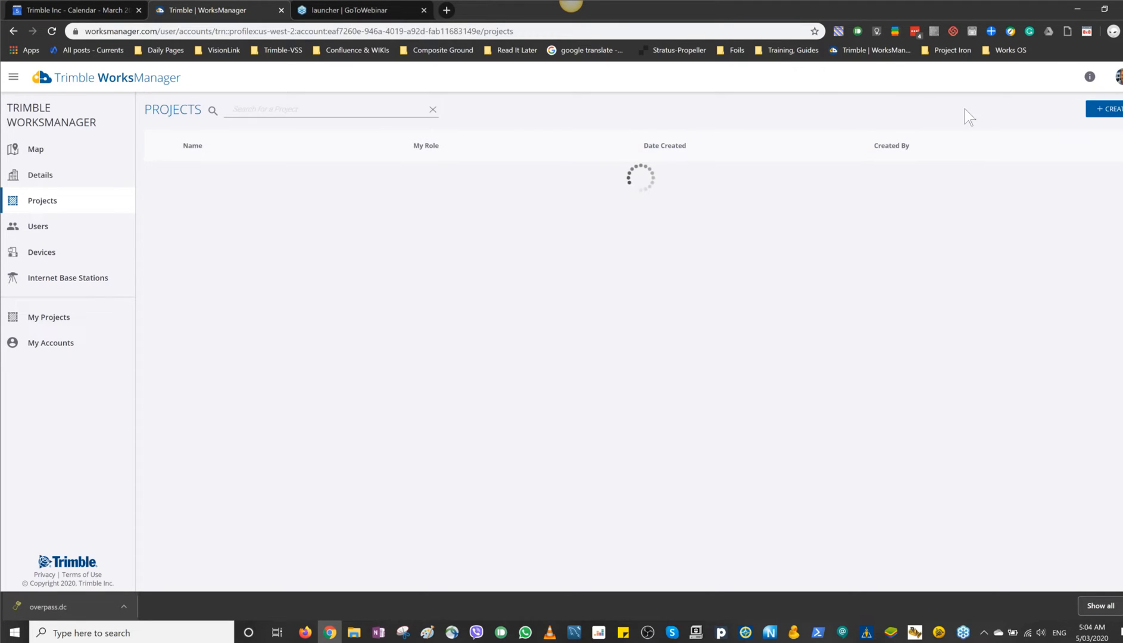
left_click(1109, 116)
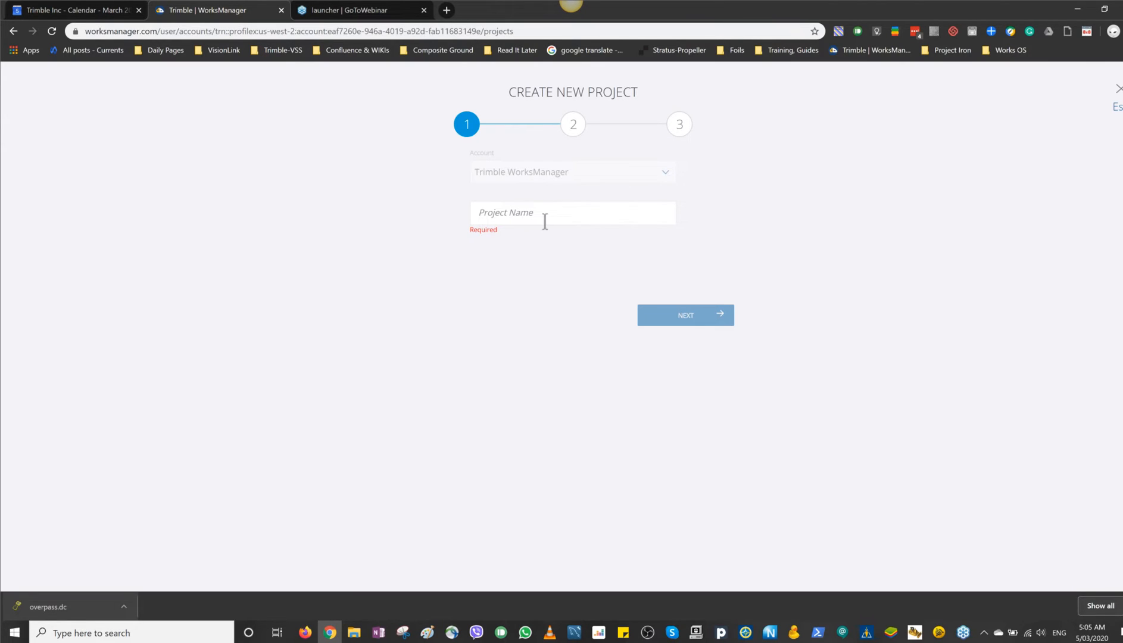
left_click(517, 214)
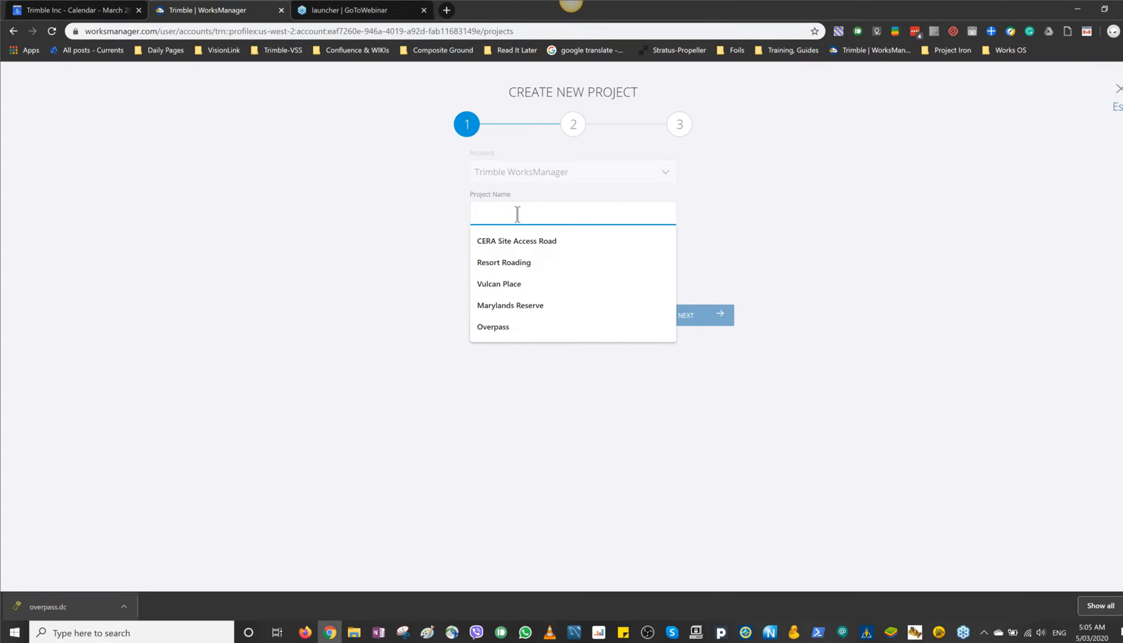
type("Belfas")
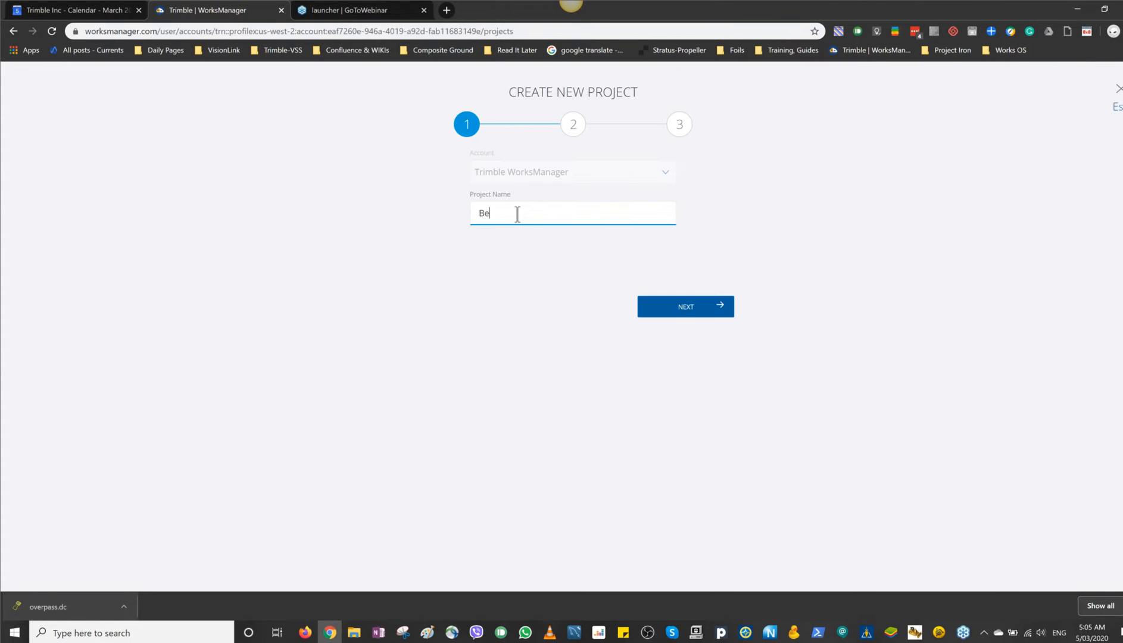
type("t Overpass")
left_click(720, 308)
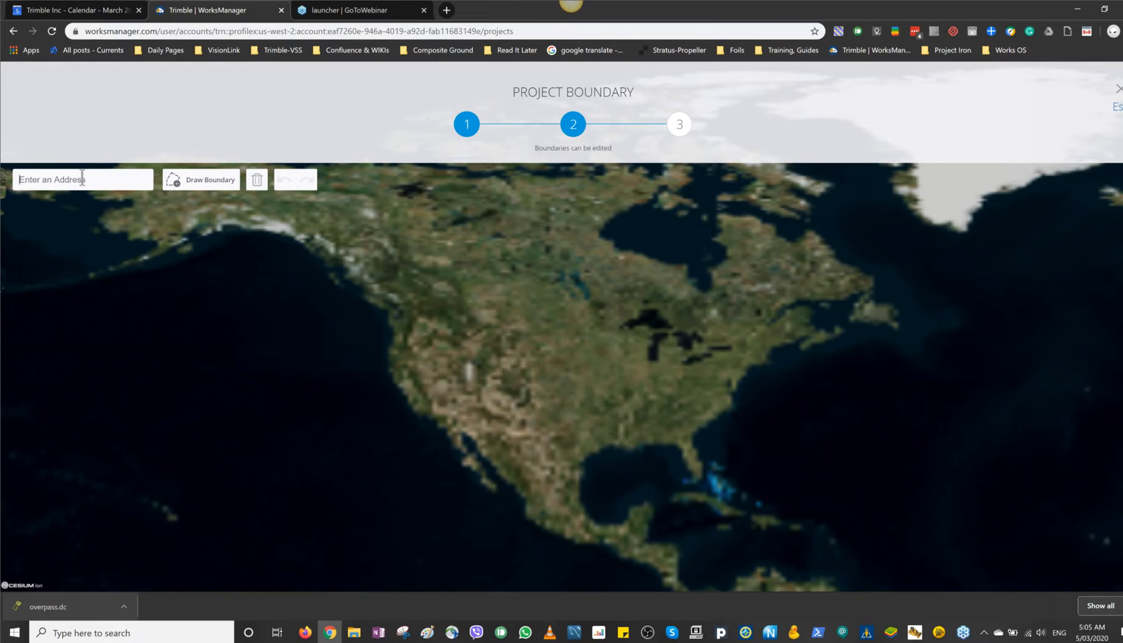
Step: Search the boundary map for "winters road chris" and go to Winters Rd, Mairehau, Christchurch 8051, New Zealand
type("winte3r")
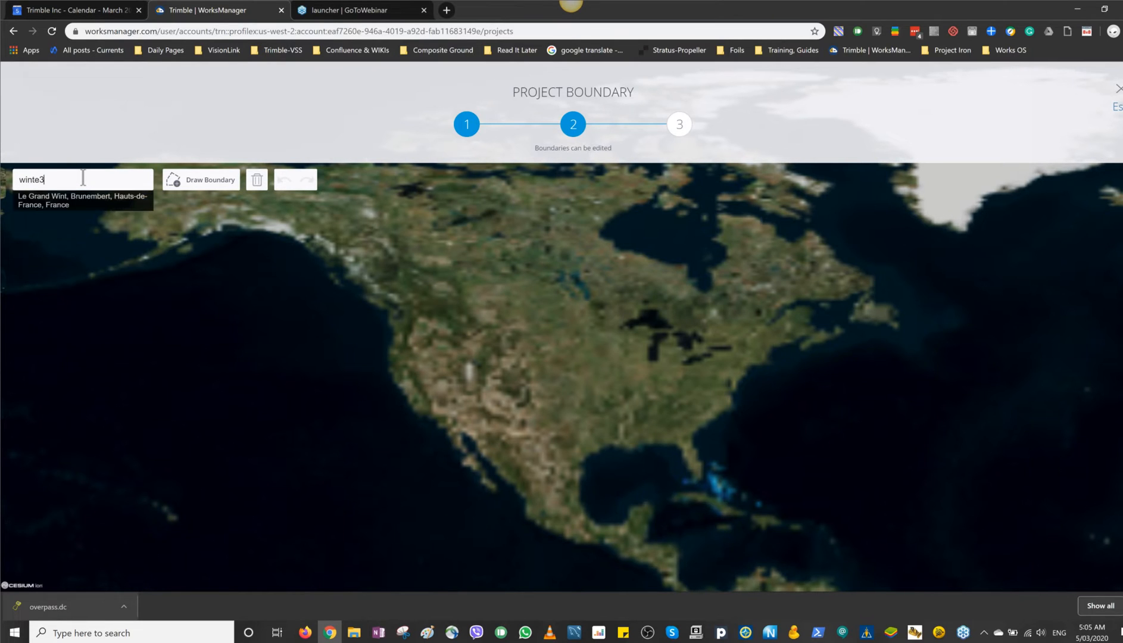
key("BackSpace")
key("BackSpace")
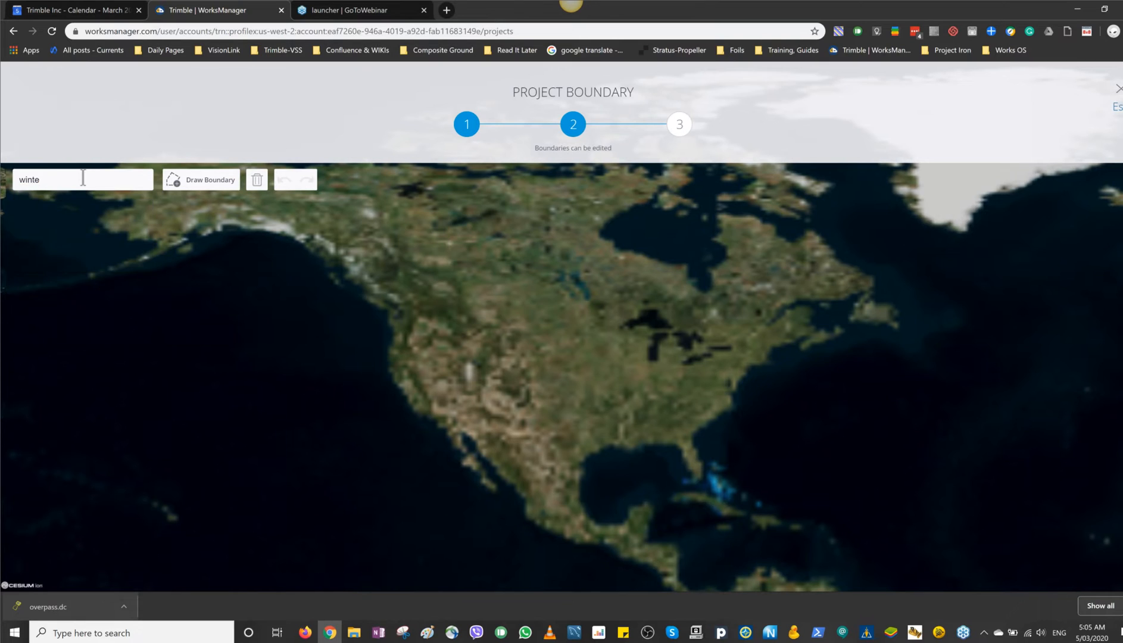
type("rs ")
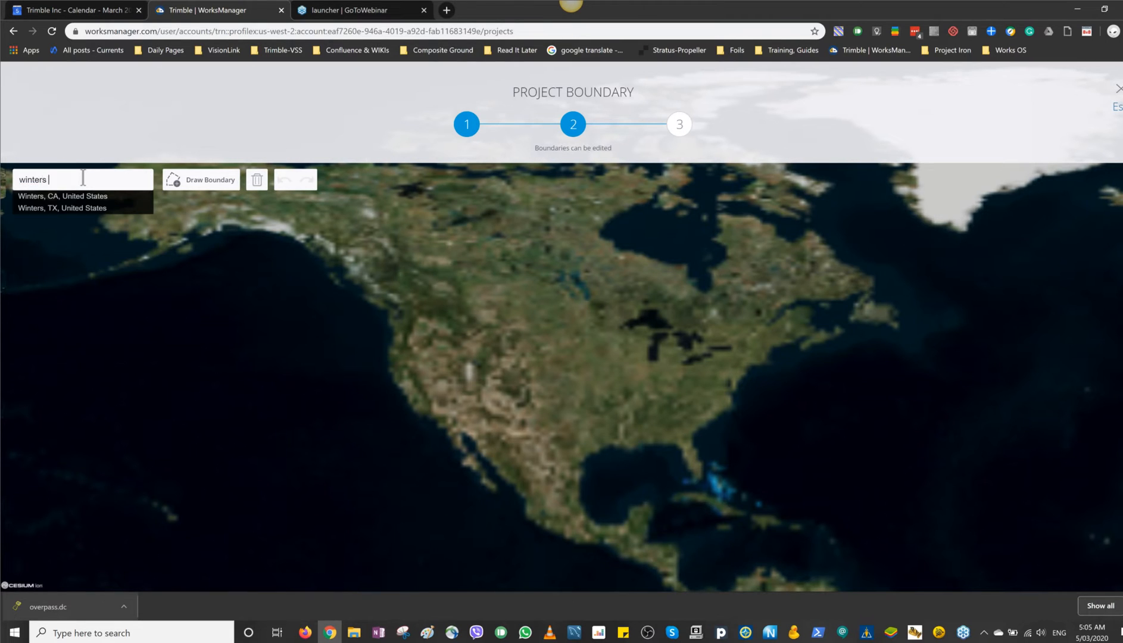
type("road ")
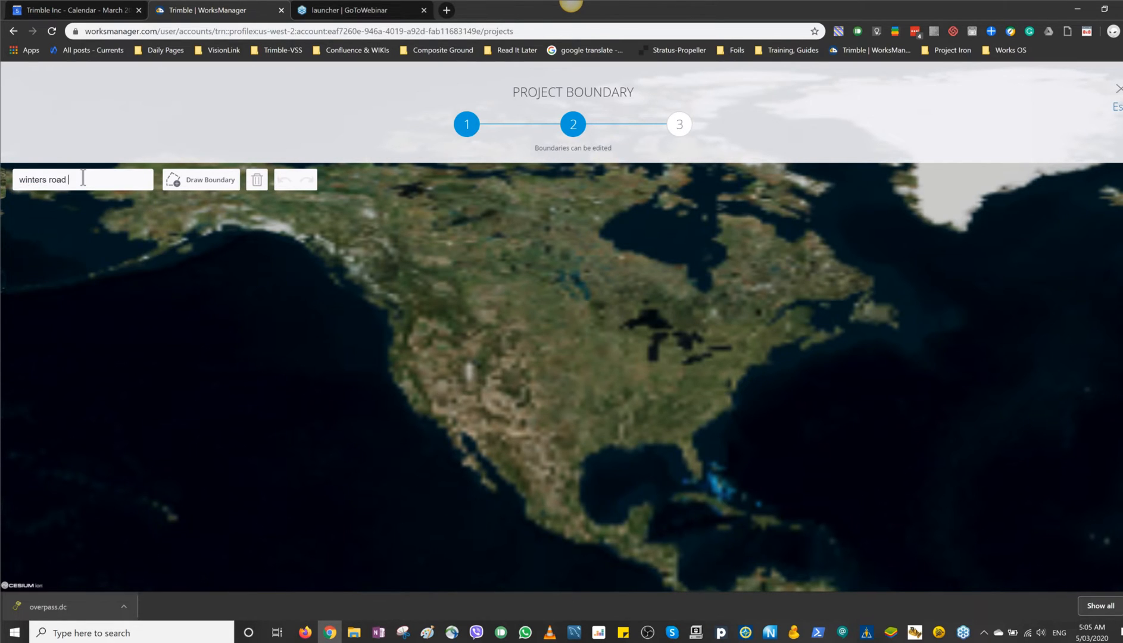
type("chris")
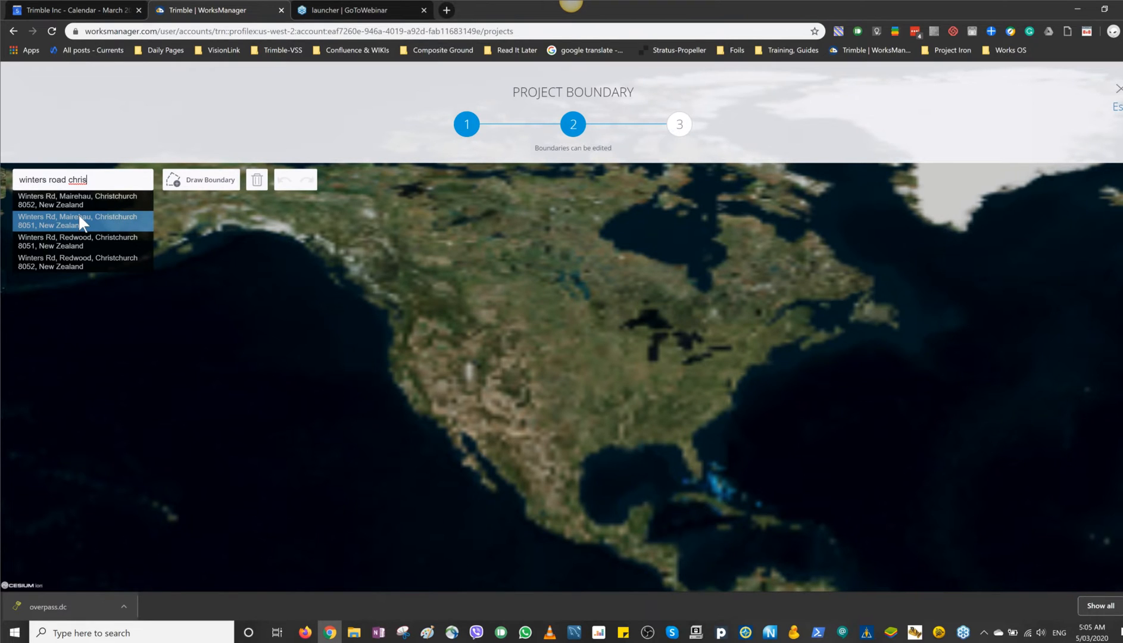
left_click(79, 218)
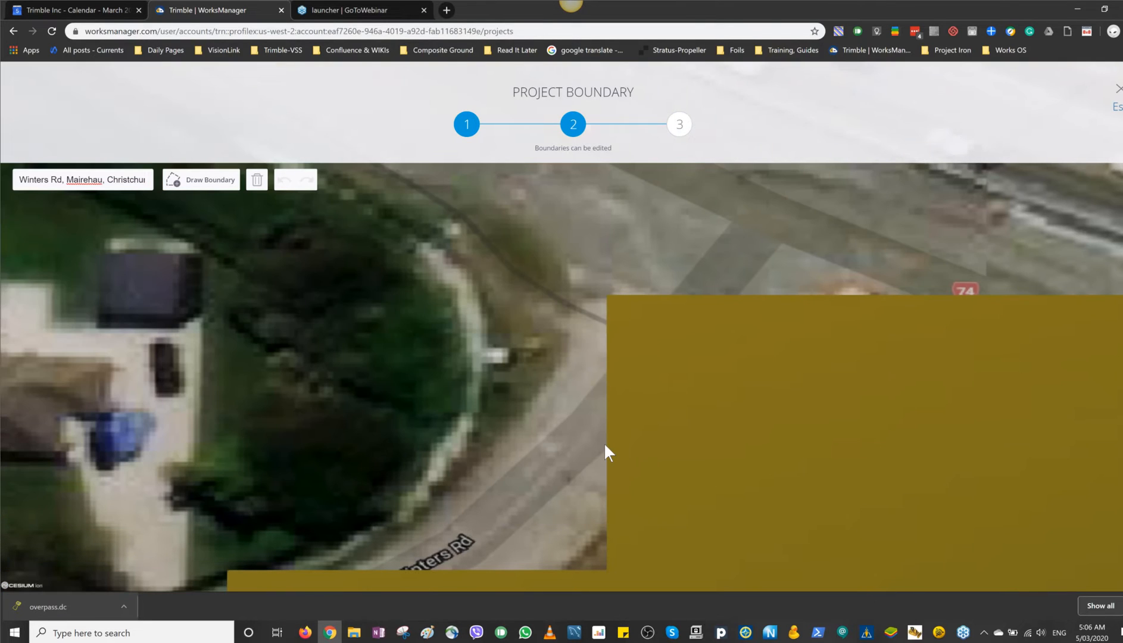
Step: Draw a closed project boundary around the new highway corridor east of Redwood down to Mairehau and continue to the configuration files
scroll(588, 447, "down", 5)
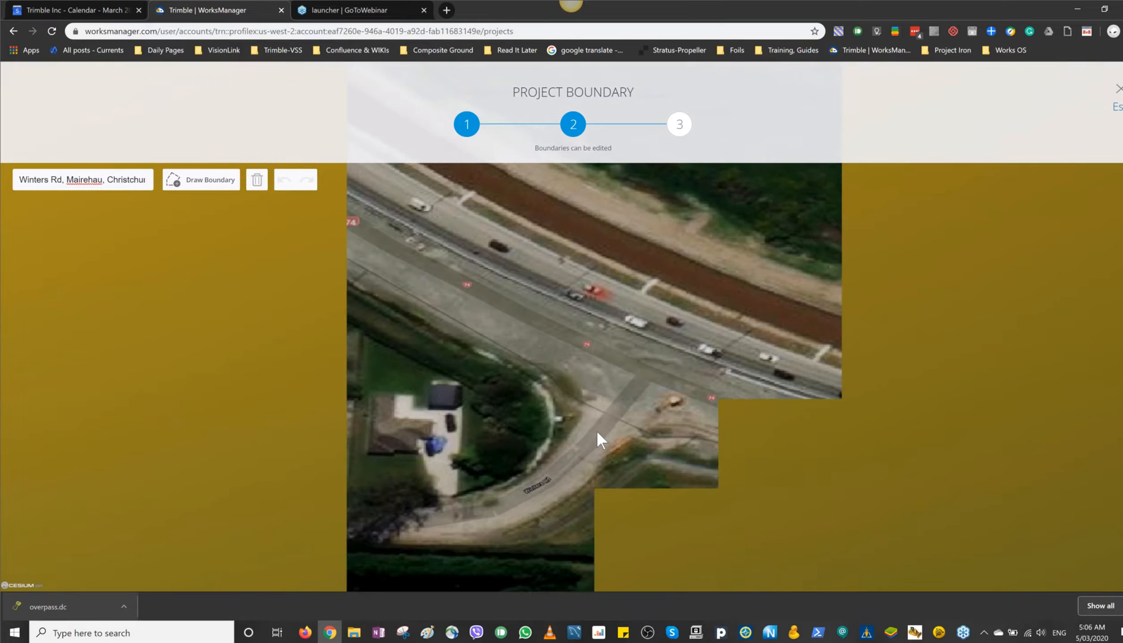
scroll(595, 429, "down", 3)
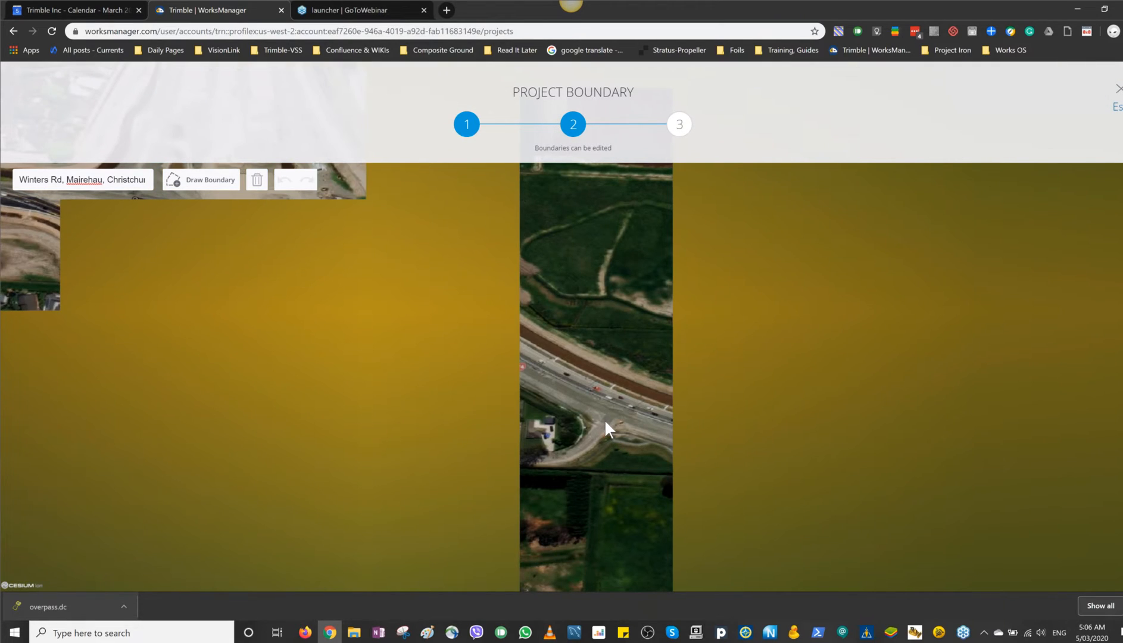
scroll(604, 422, "down", 2)
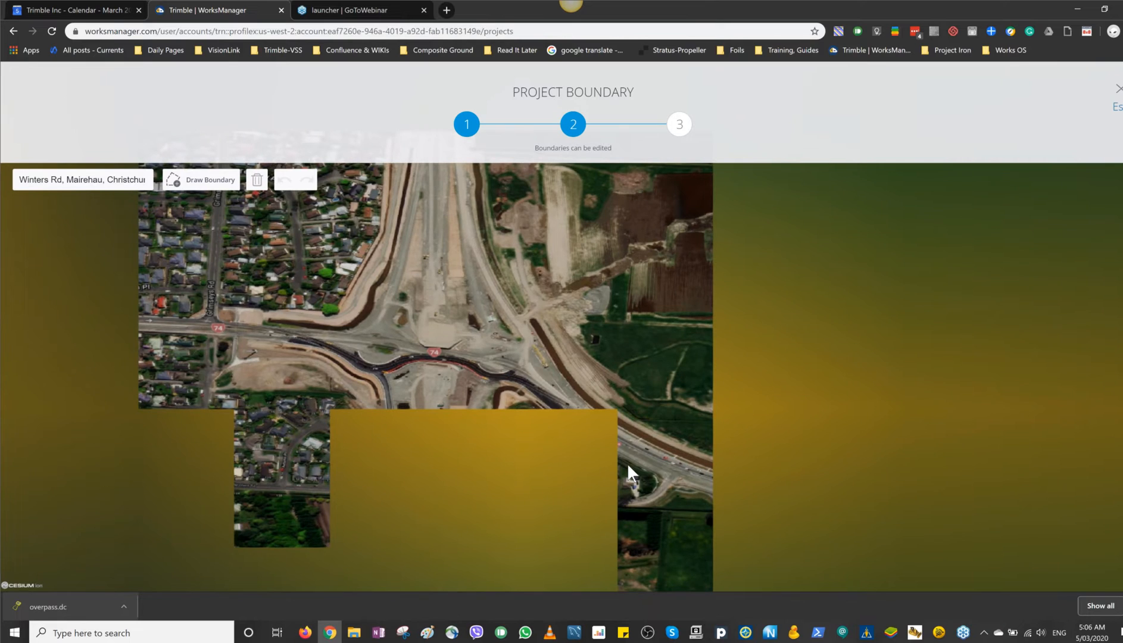
scroll(627, 462, "down", 1)
scroll(641, 466, "down", 2)
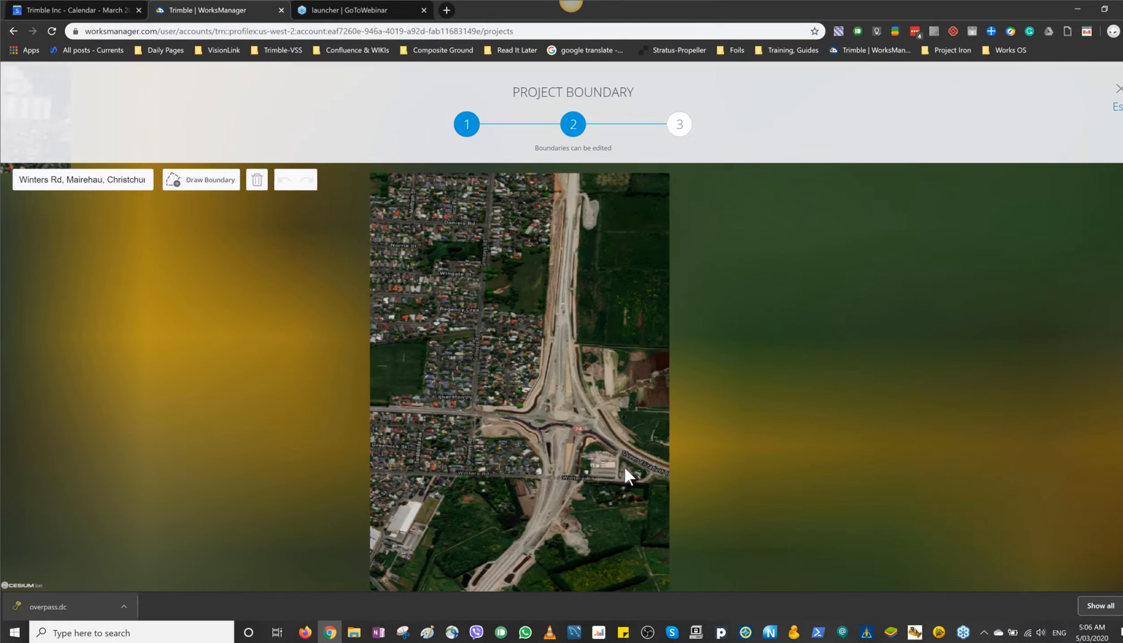
scroll(598, 461, "down", 1)
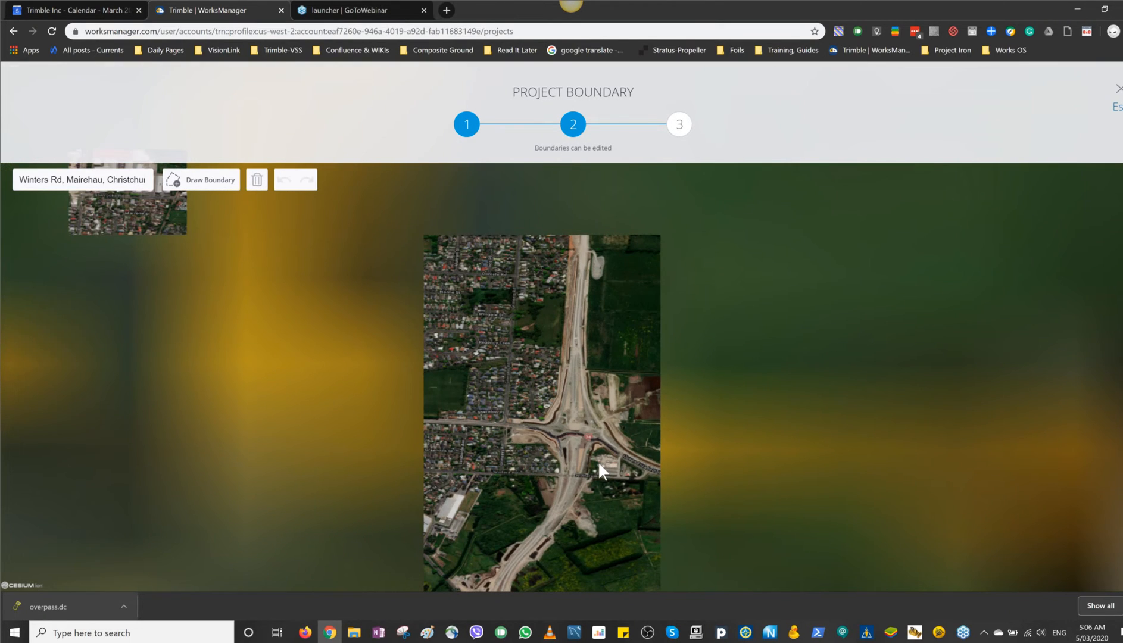
scroll(597, 461, "down", 1)
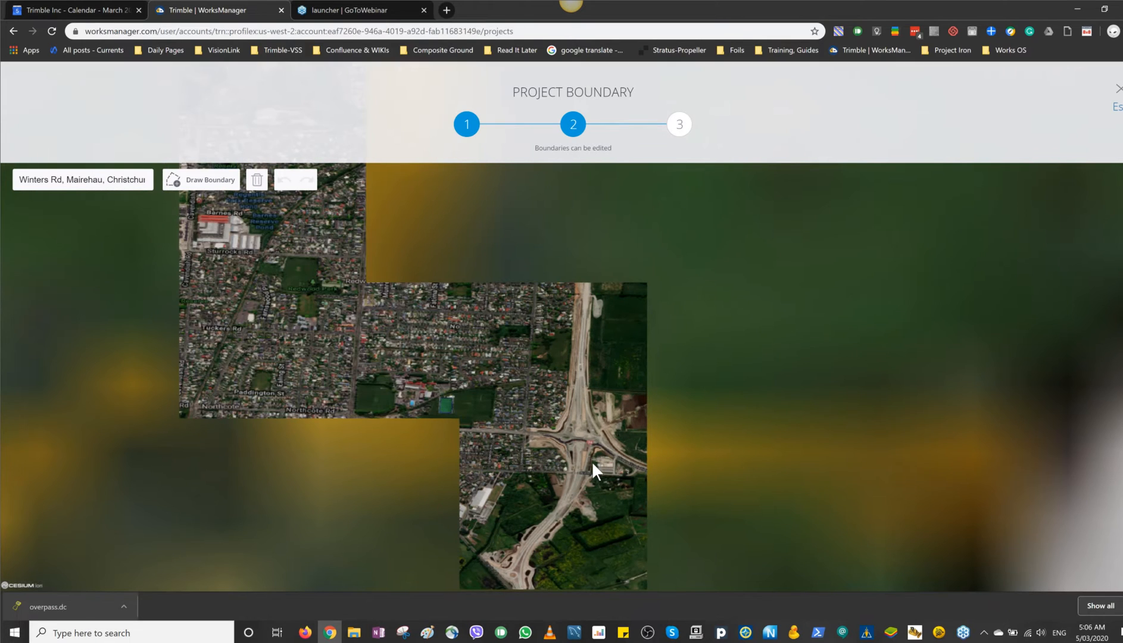
scroll(591, 461, "down", 1)
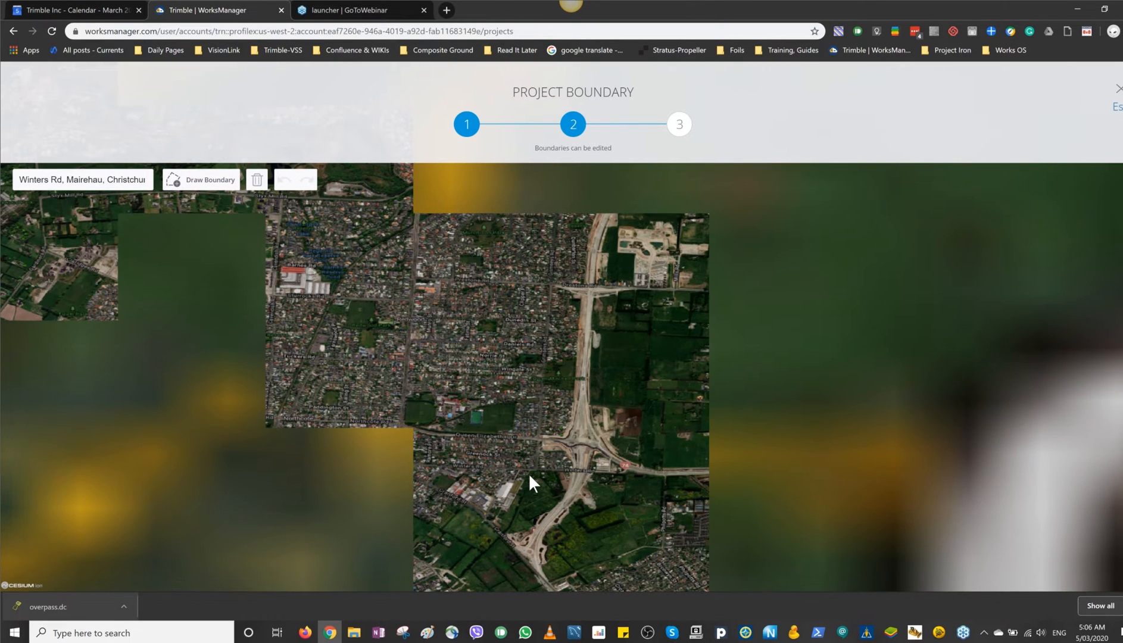
left_click_drag(528, 473, 495, 466)
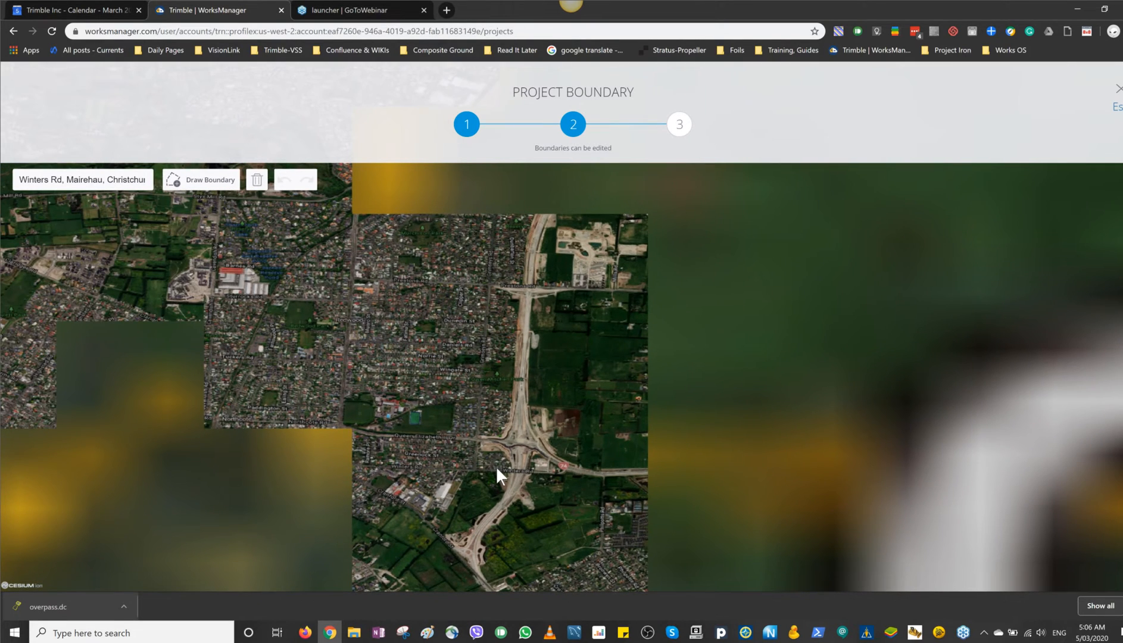
scroll(482, 469, "down", 1)
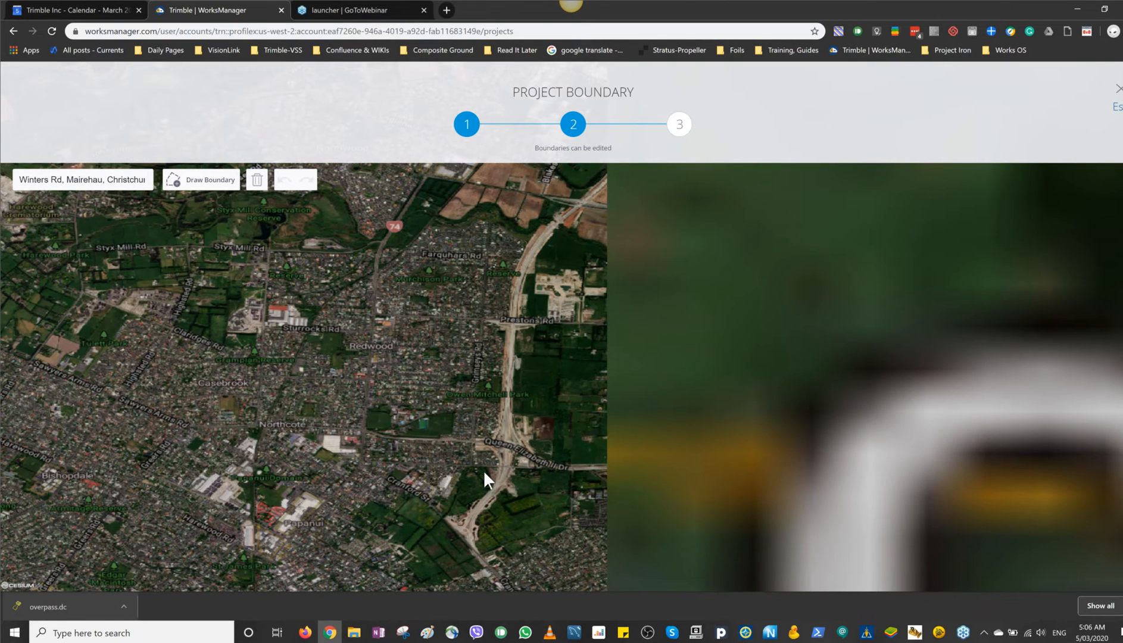
left_click(201, 180)
left_click(665, 192)
left_click(691, 187)
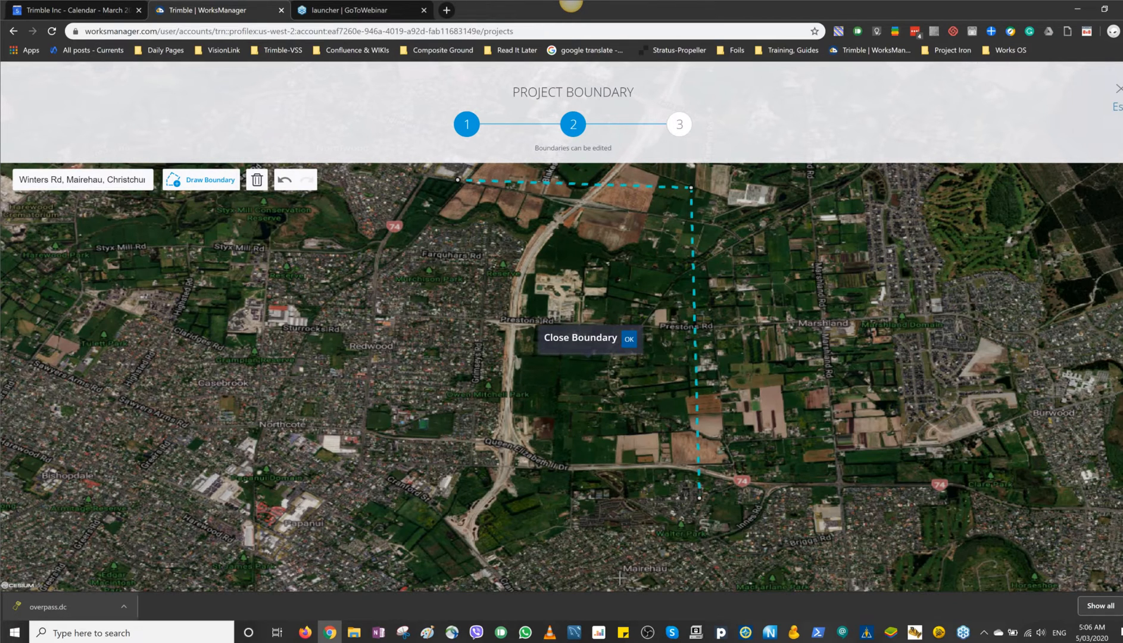
left_click(662, 579)
left_click(321, 569)
left_click(363, 379)
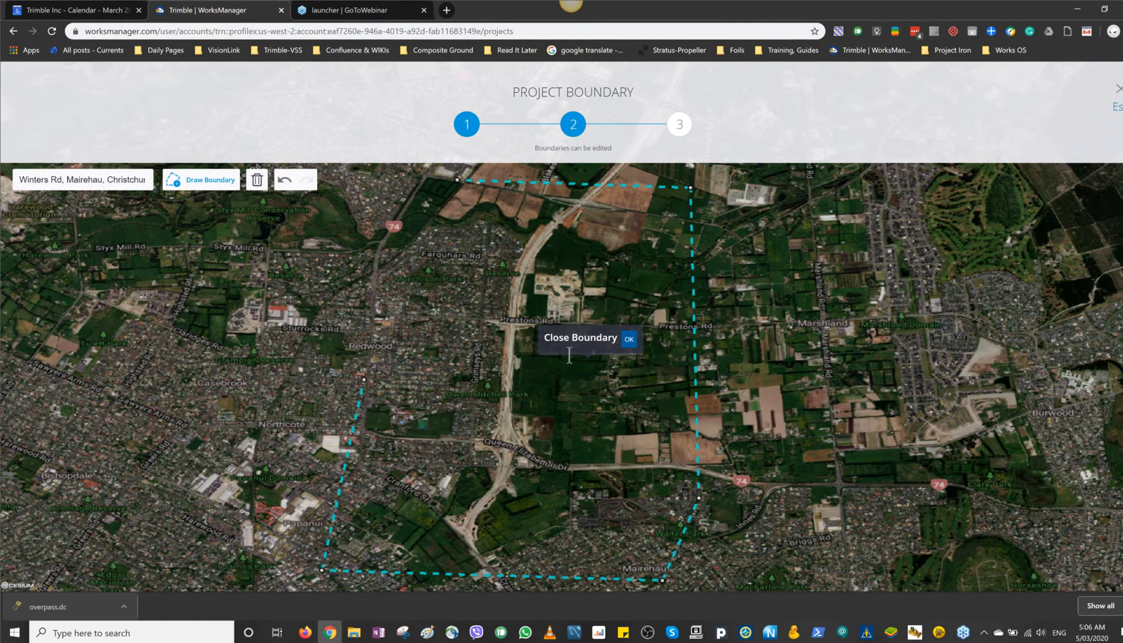
left_click(629, 339)
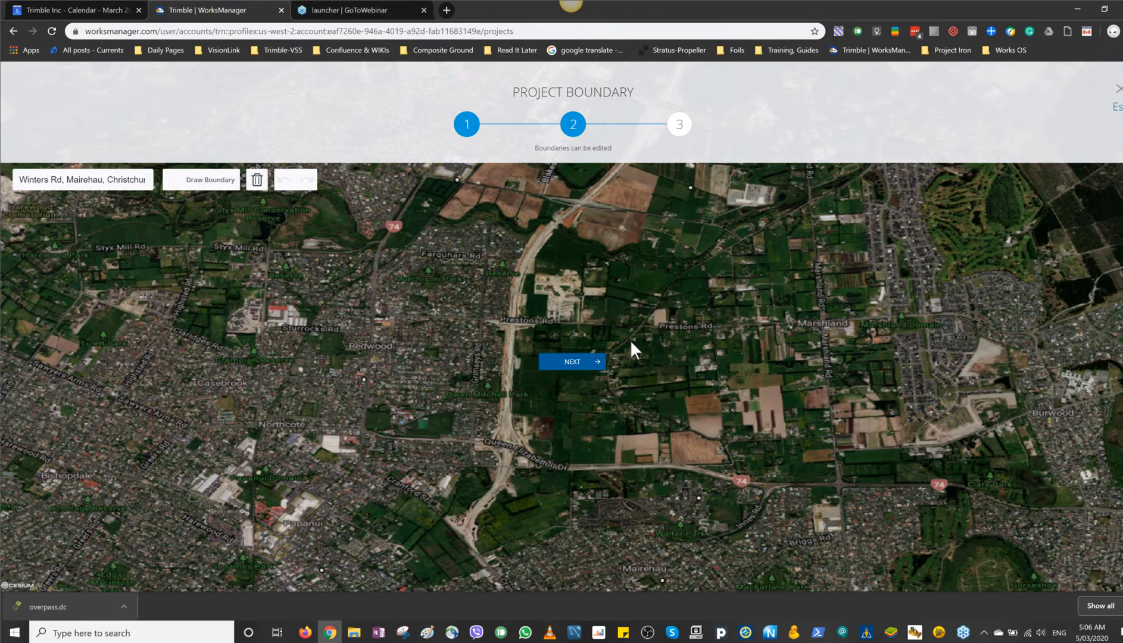
left_click(571, 361)
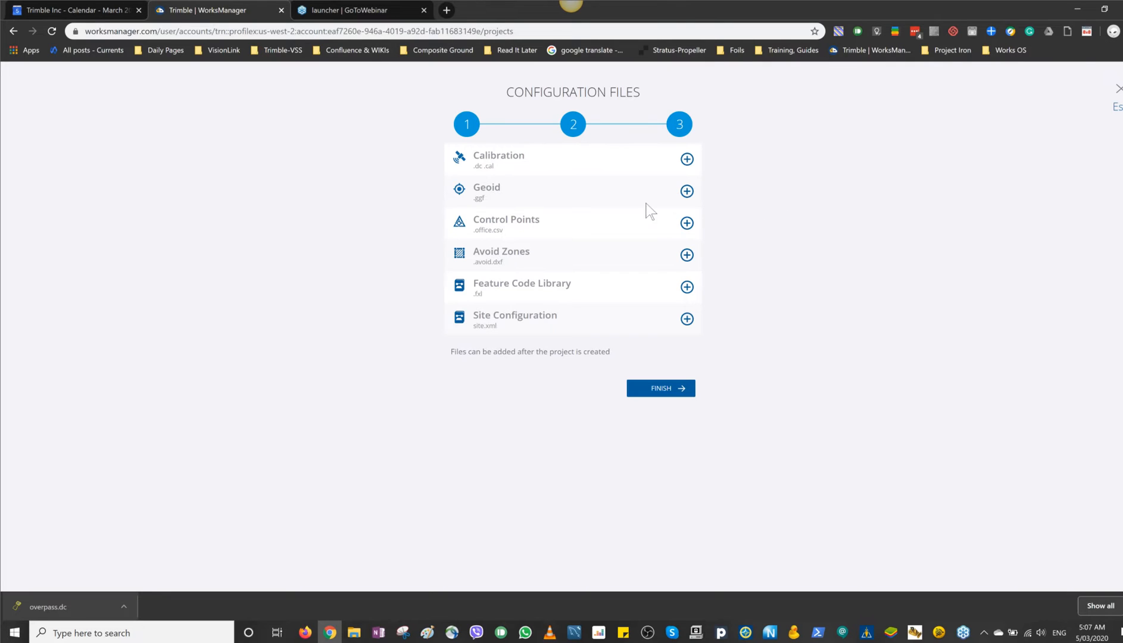
Step: Add BelfastTemp Road.dc from the OfficeData folder as the calibration file and finish creating the project
left_click(687, 160)
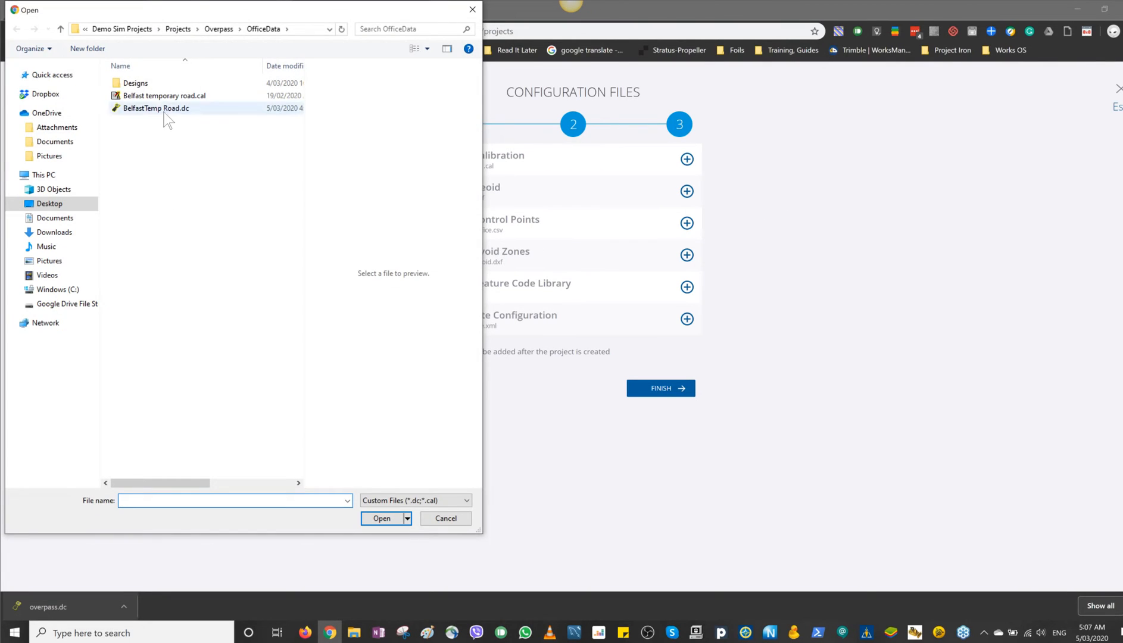
left_click(167, 113)
double_click(166, 111)
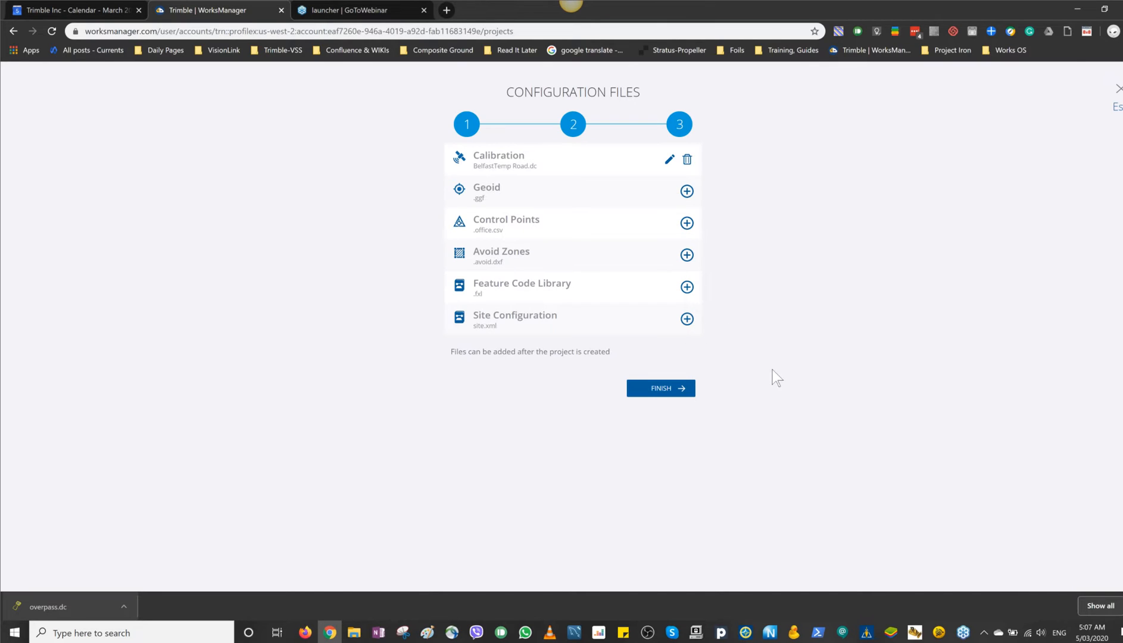
left_click(679, 387)
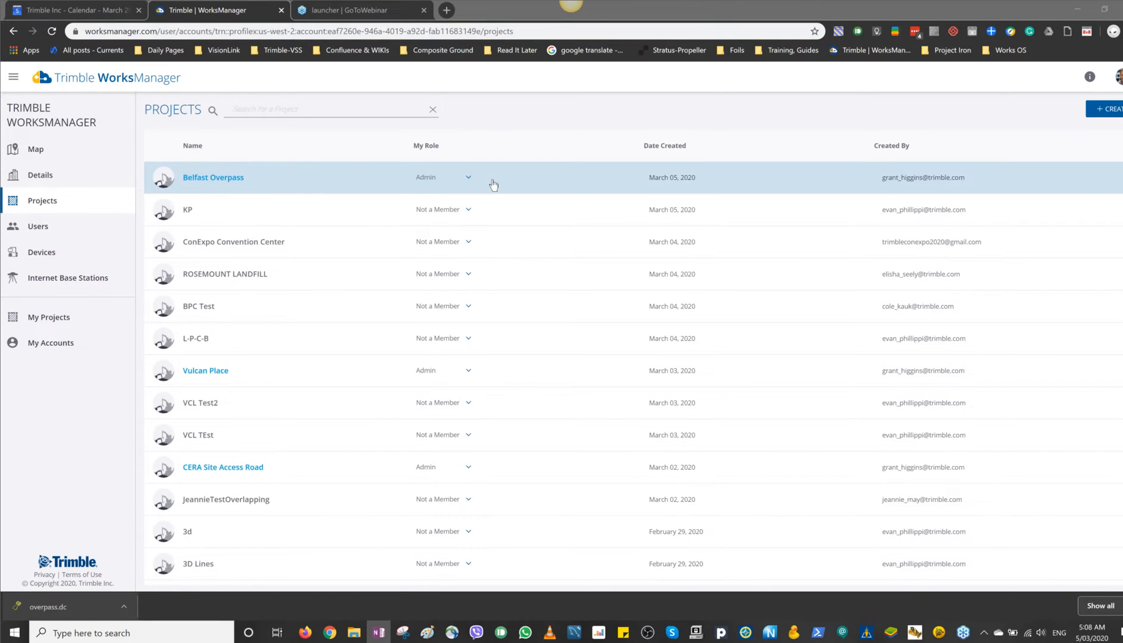
Step: View the Belfast Overpass project's details, the account's users and the form for adding account users
left_click(257, 181)
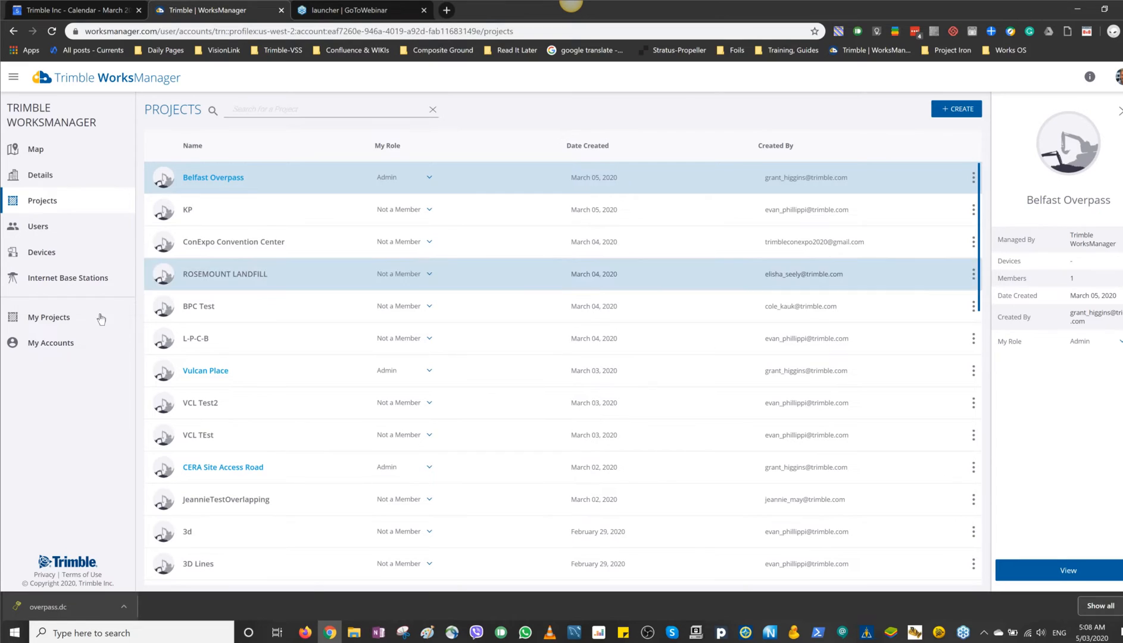
left_click(37, 229)
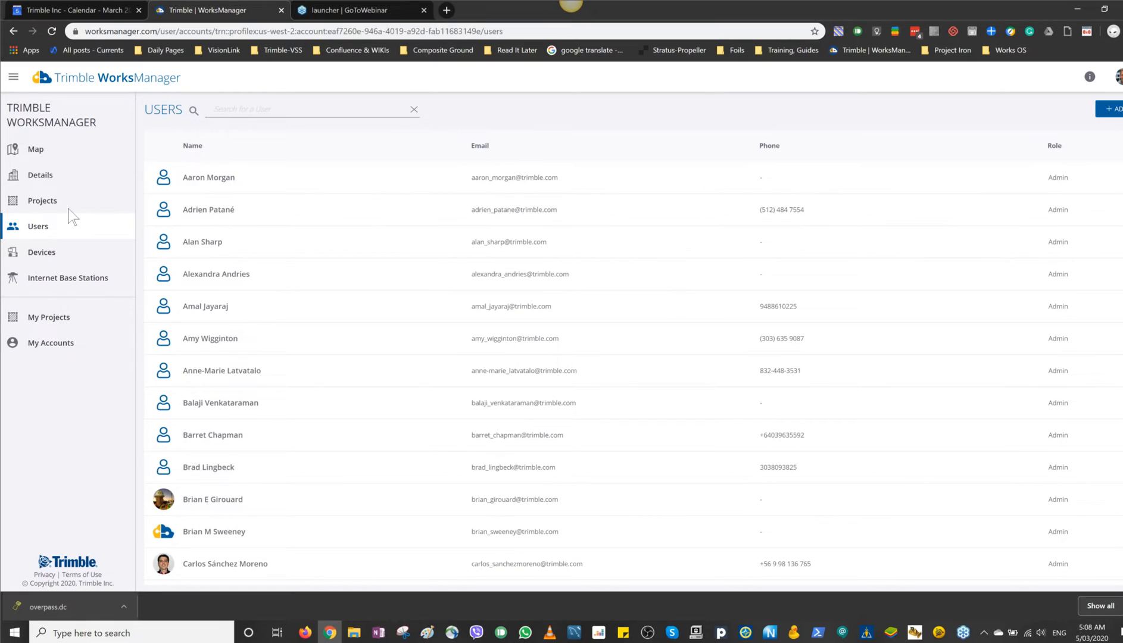
left_click(1109, 109)
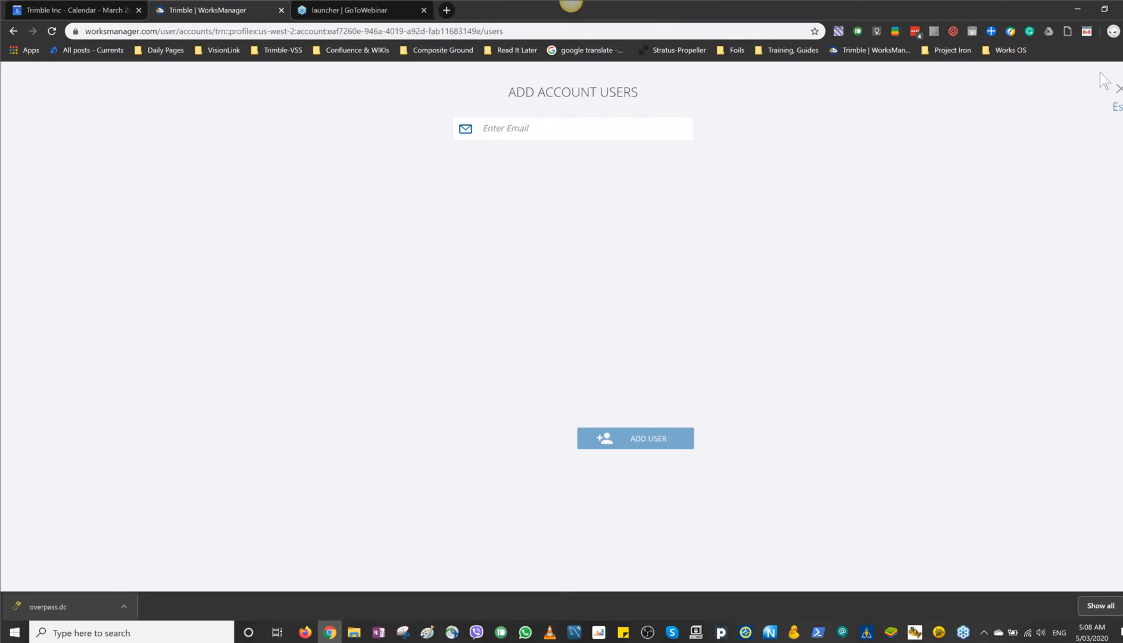
left_click(1115, 109)
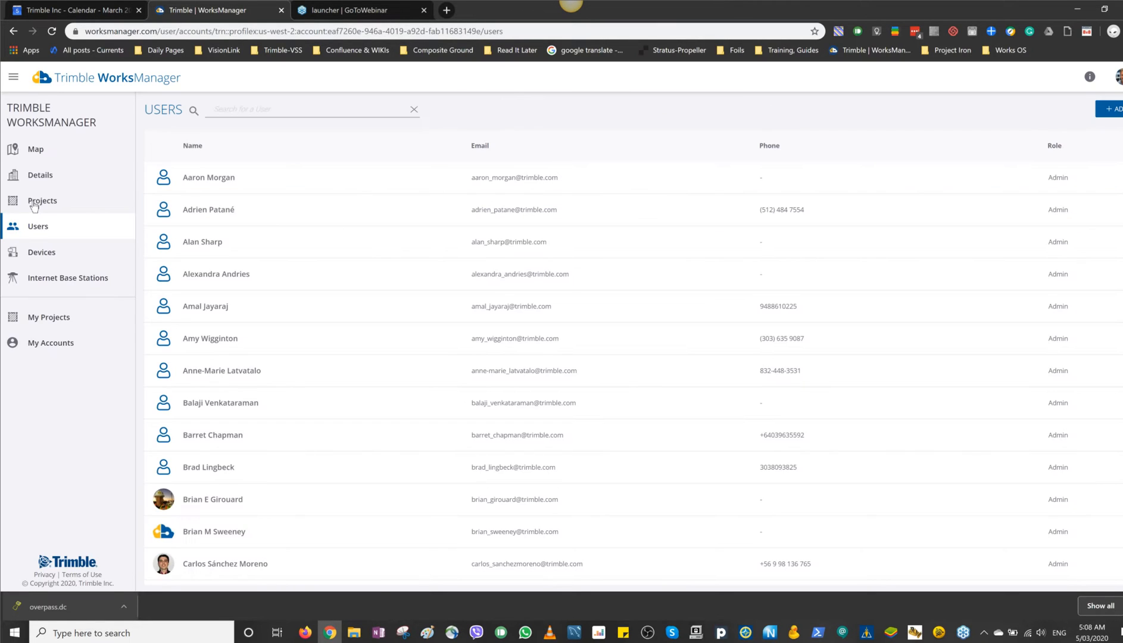
Step: Open the Belfast Overpass project from the account's projects and go to its members
left_click(38, 206)
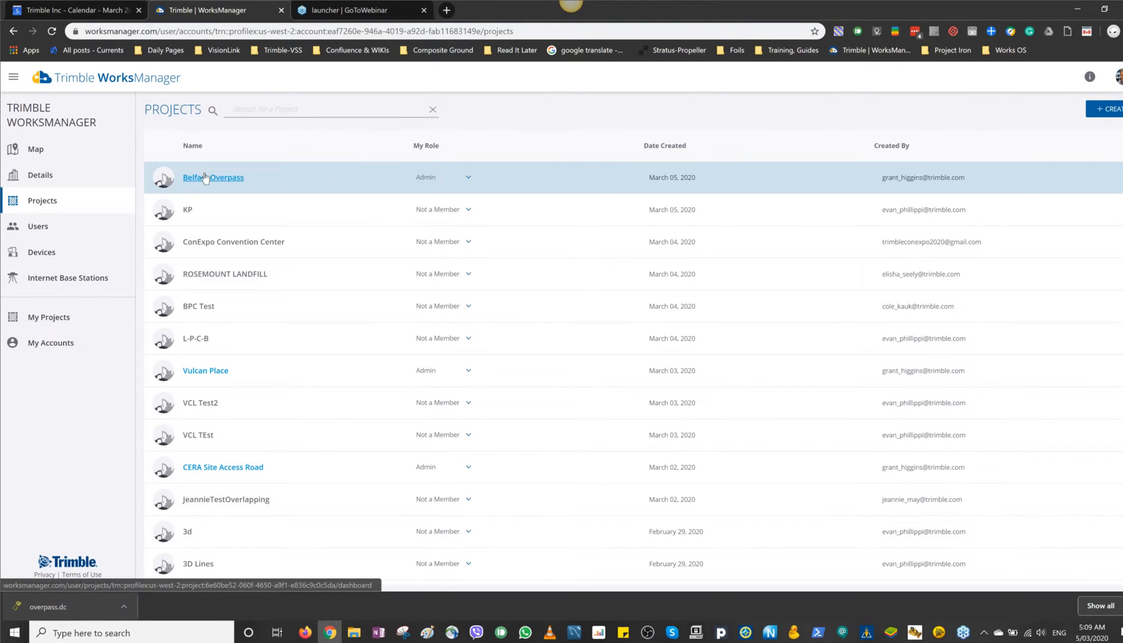
left_click(205, 177)
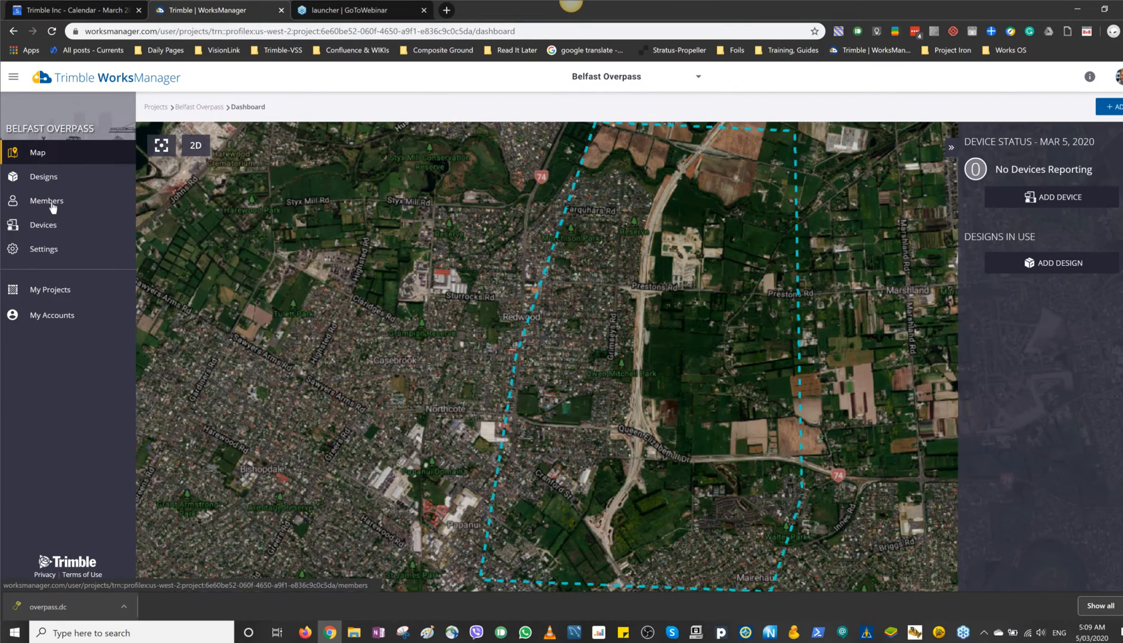
left_click(48, 201)
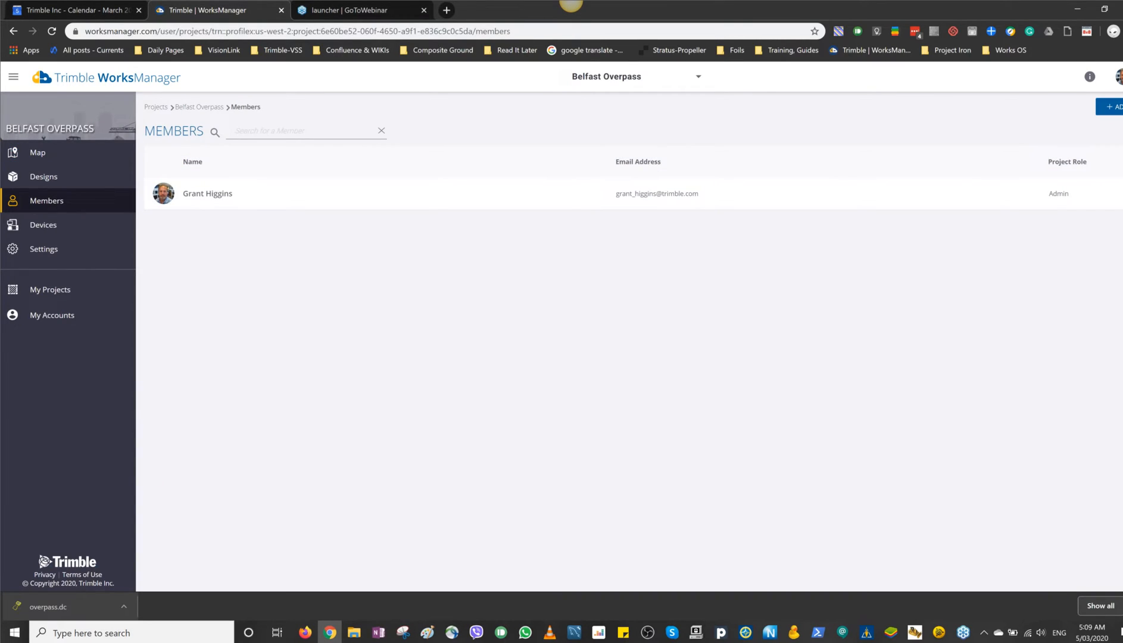
Step: Invite a new member to the Belfast Overpass project by entering the member's e-mail address
left_click(1115, 110)
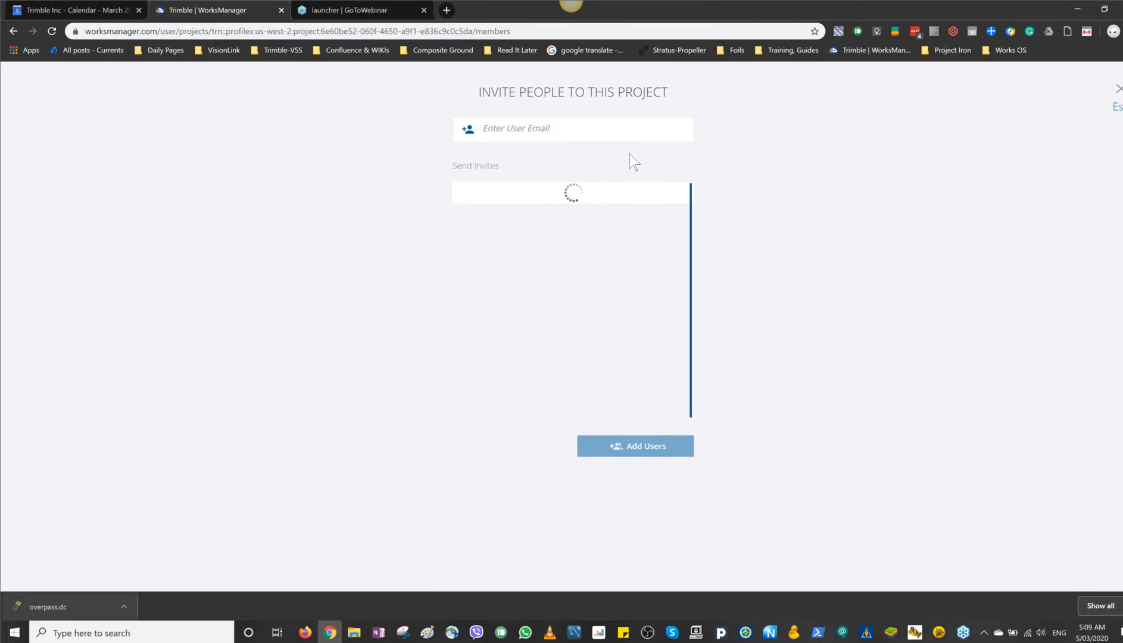
left_click(520, 129)
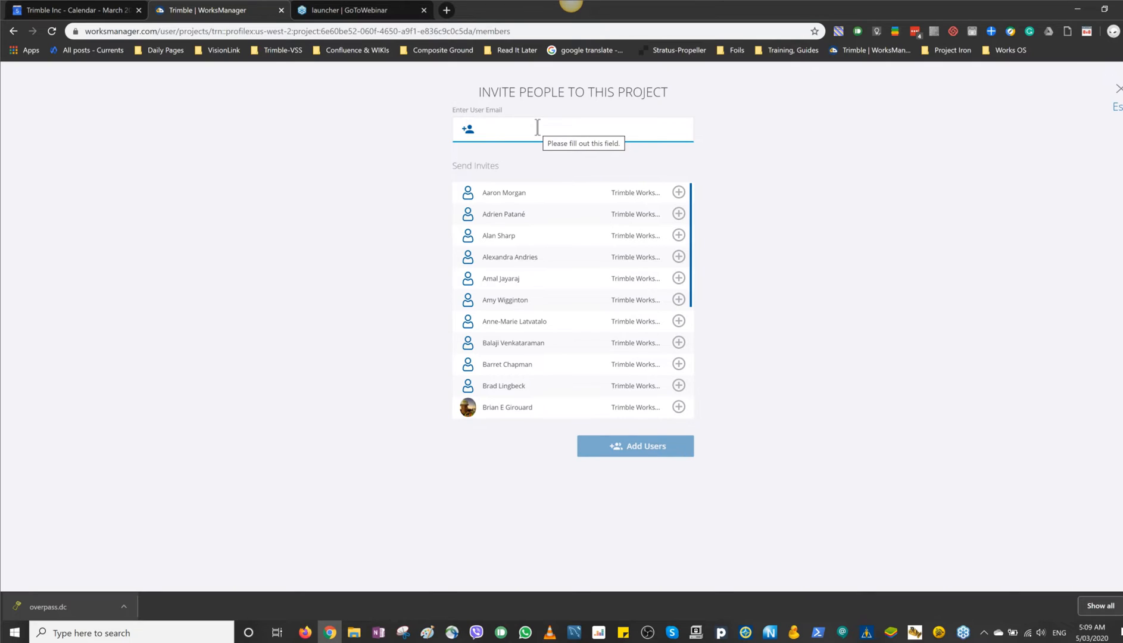
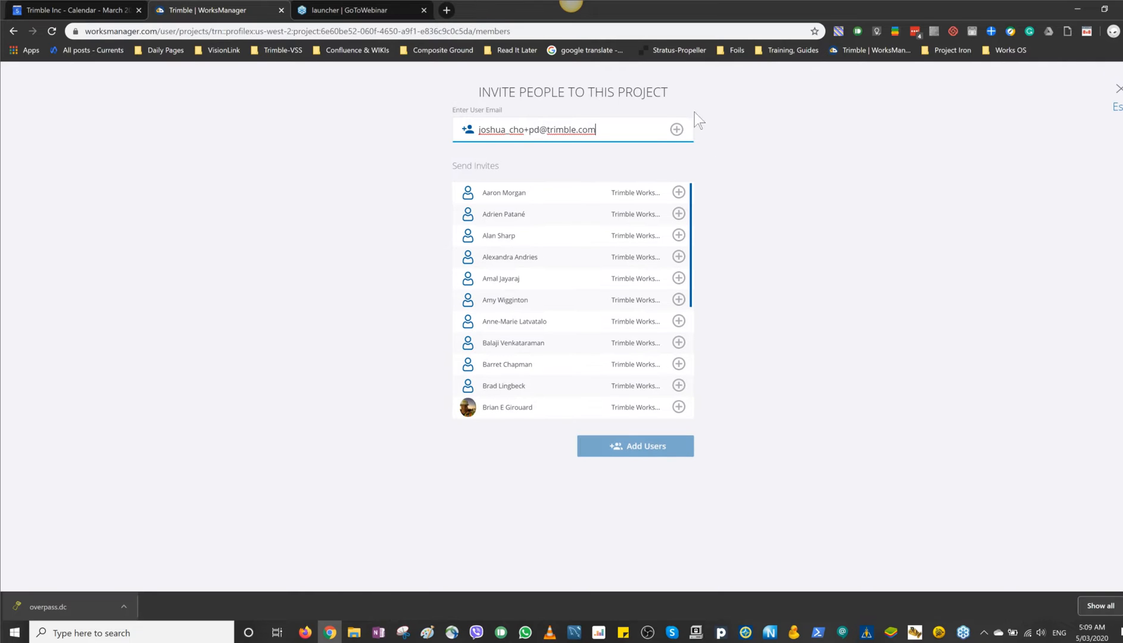
left_click(676, 129)
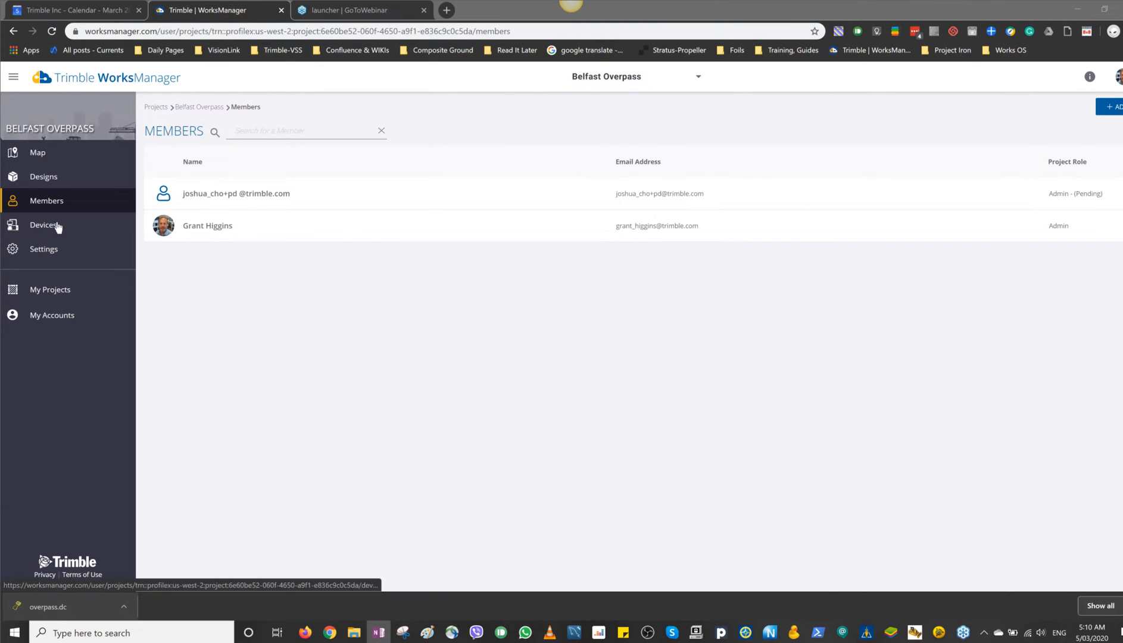
Step: Start adding a device to the Belfast Overpass project and look through the account's available devices
left_click(52, 228)
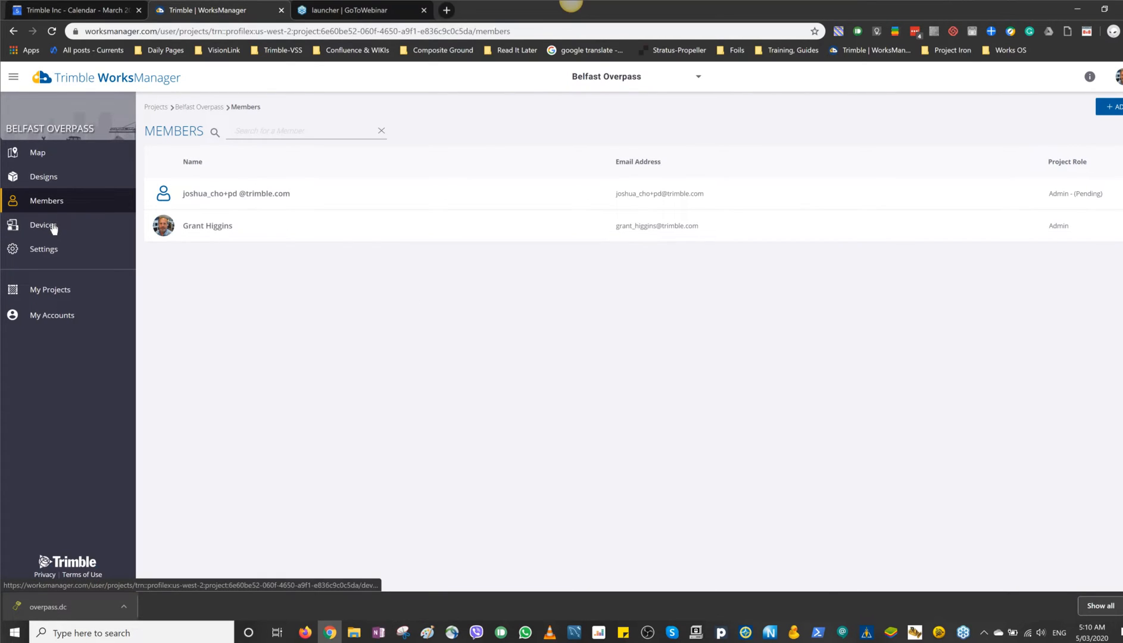
left_click(53, 228)
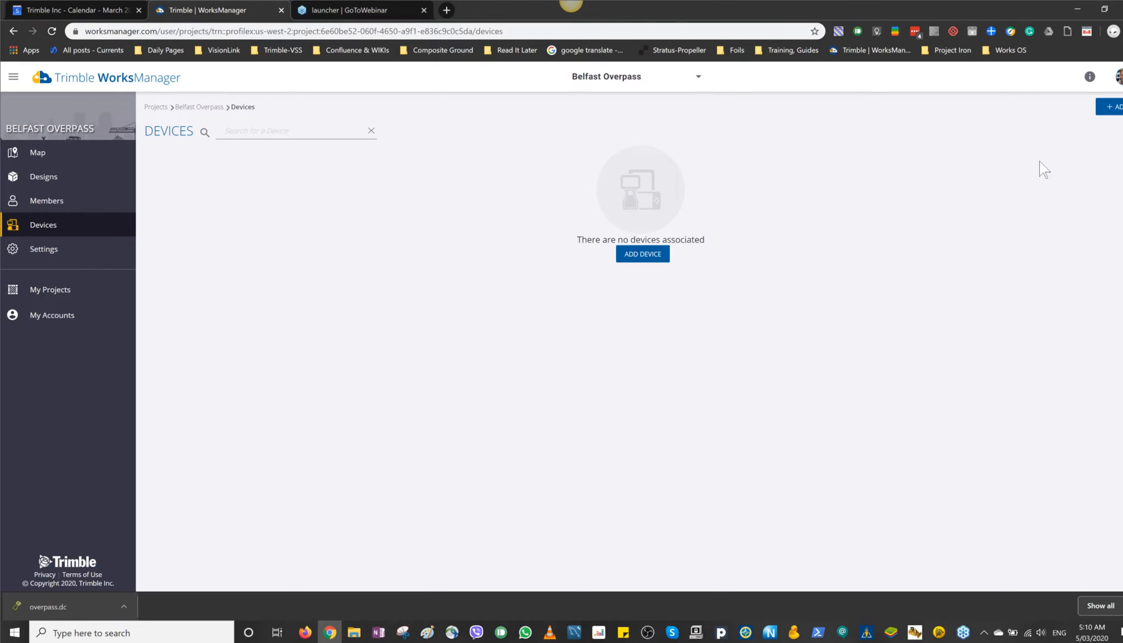
left_click(1108, 107)
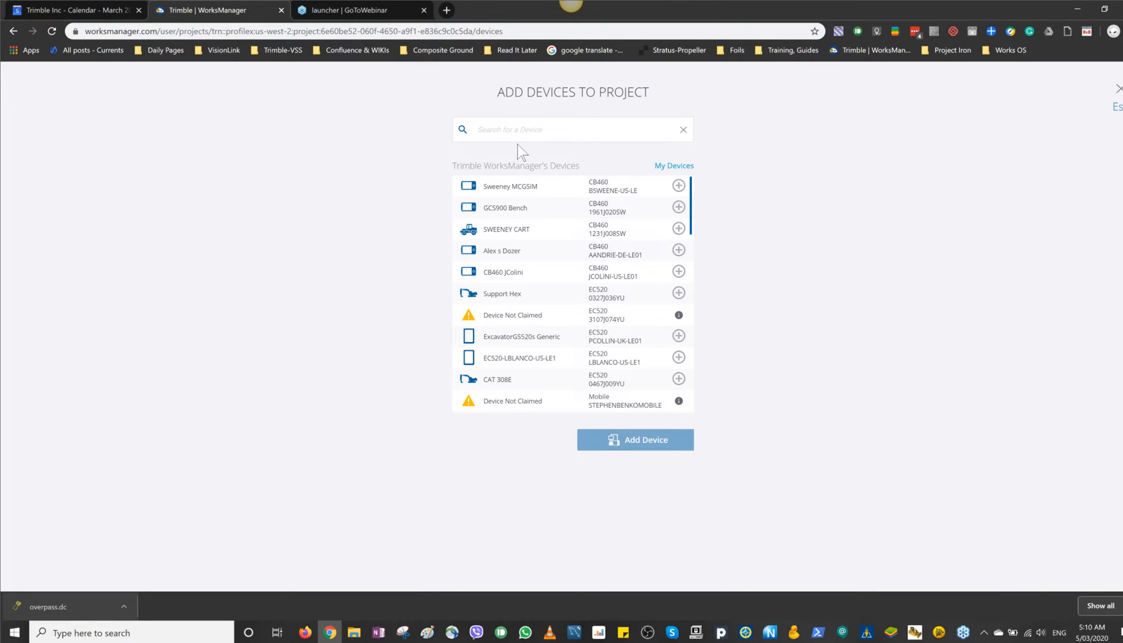
scroll(506, 293, "down", 5)
scroll(505, 293, "down", 2)
scroll(505, 293, "up", 5)
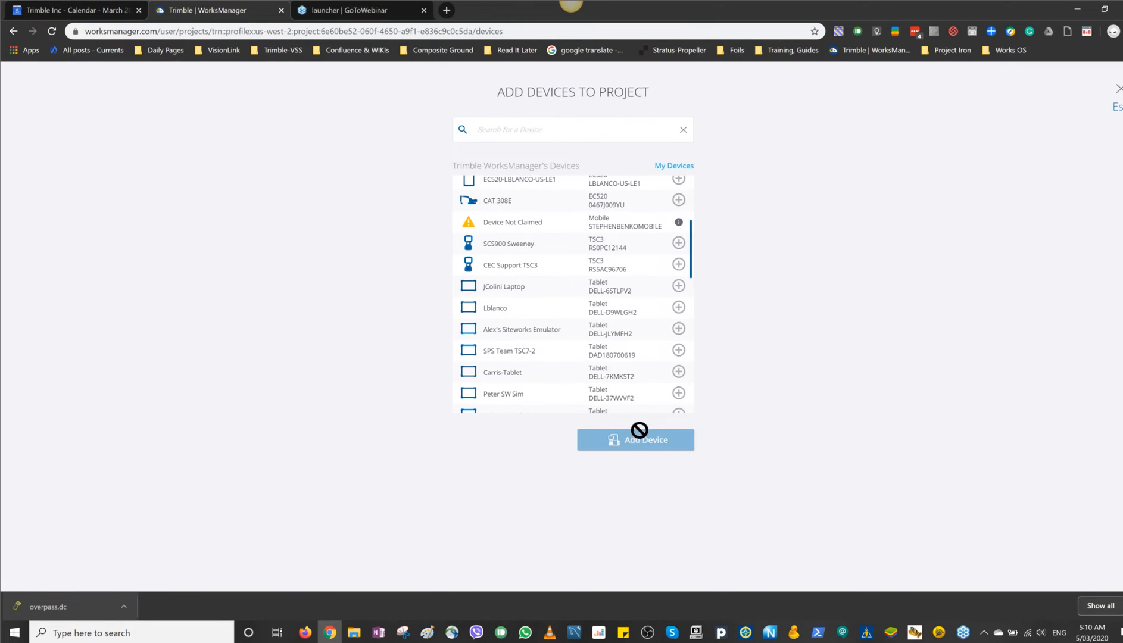
Step: Open the account's devices from the project's device selection and start a new account device with the model set to Tablet
left_click(680, 168)
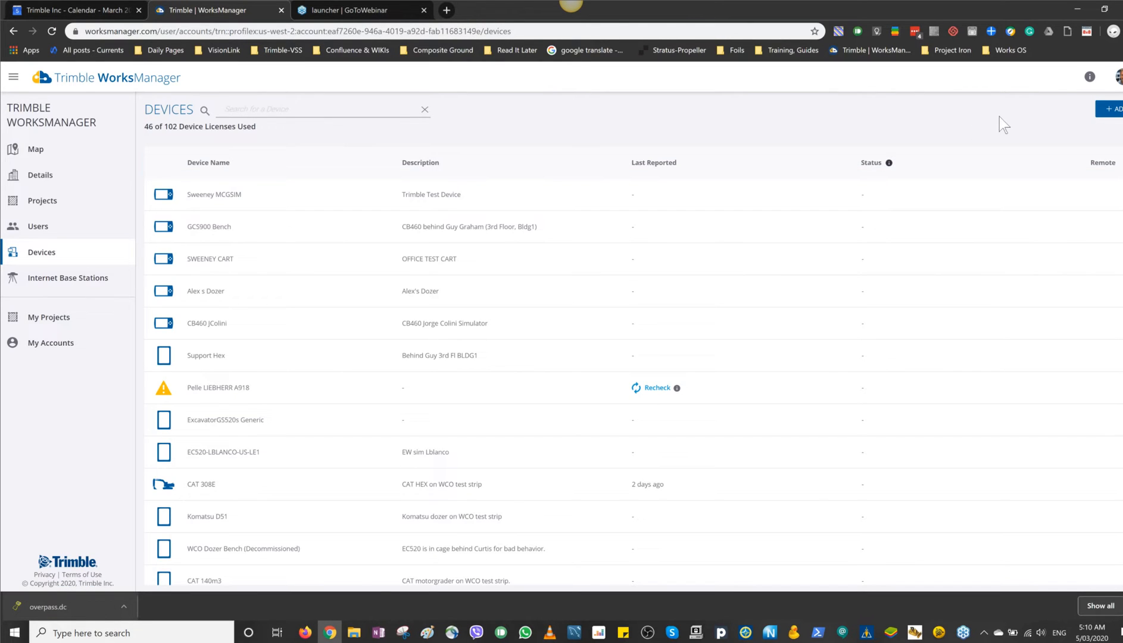
left_click(1109, 109)
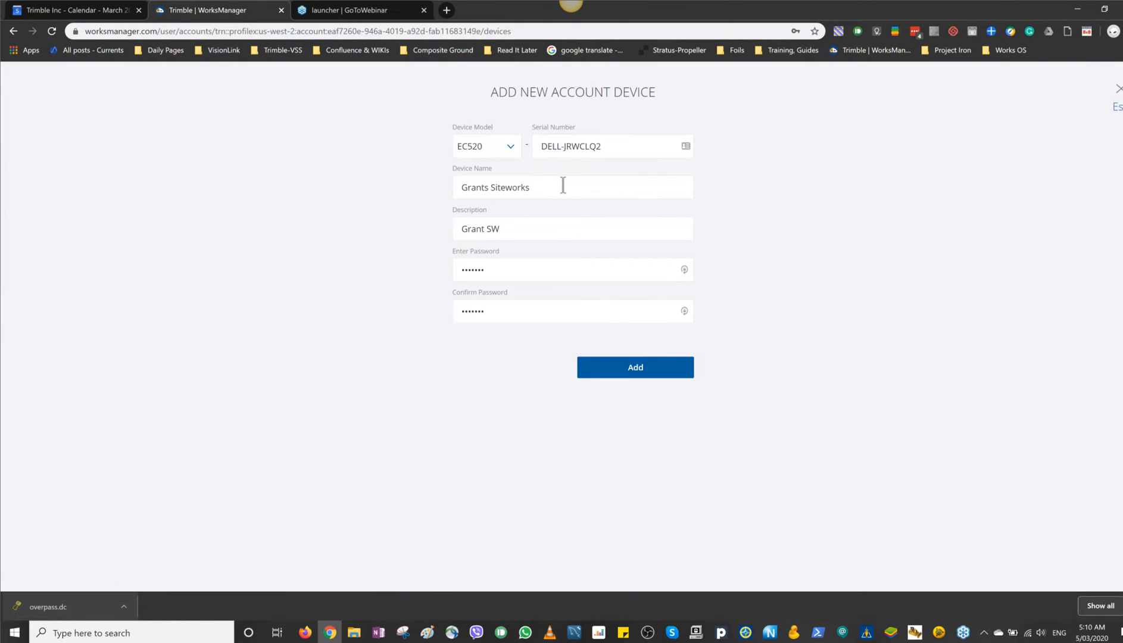
left_click(511, 148)
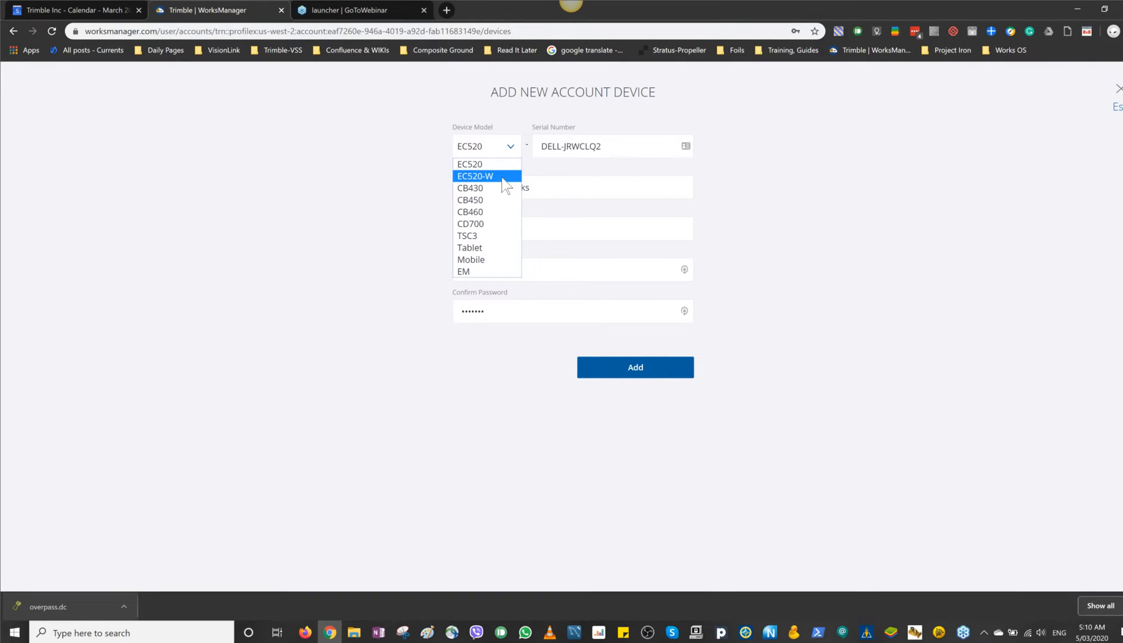
left_click(492, 248)
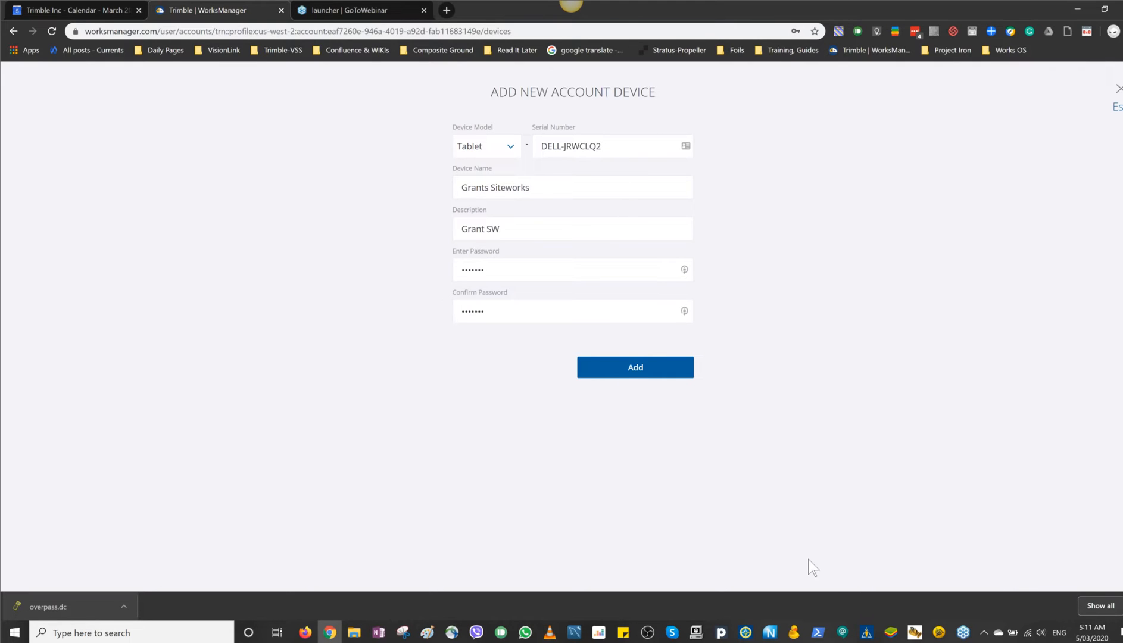
Step: Switch to Trimble Siteworks and open its WorksManager settings
left_click(866, 633)
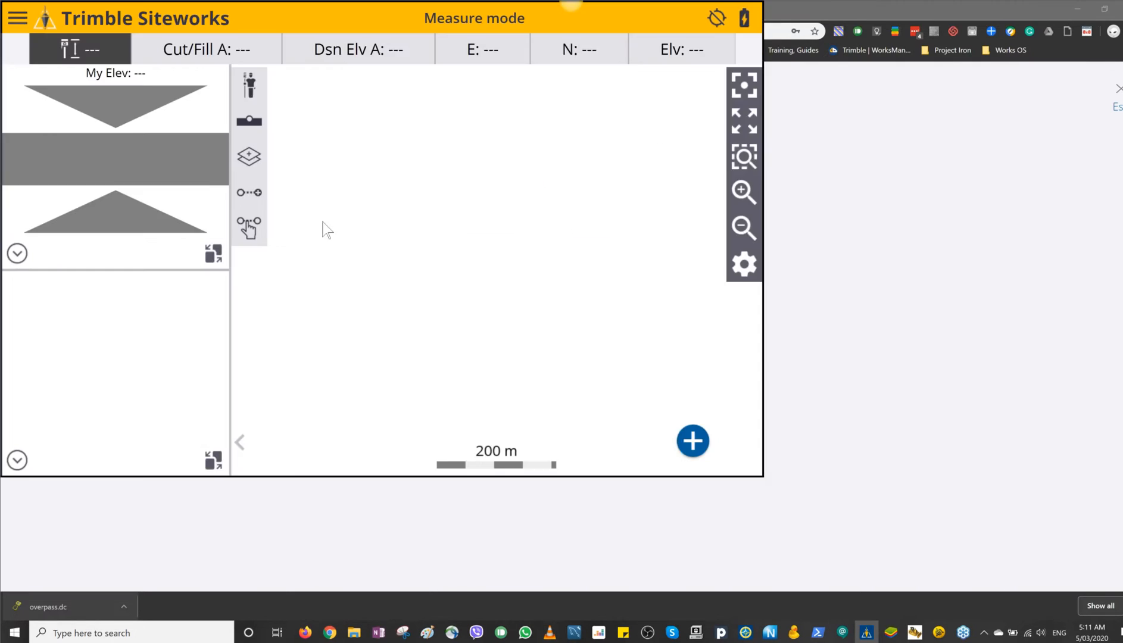
left_click(18, 18)
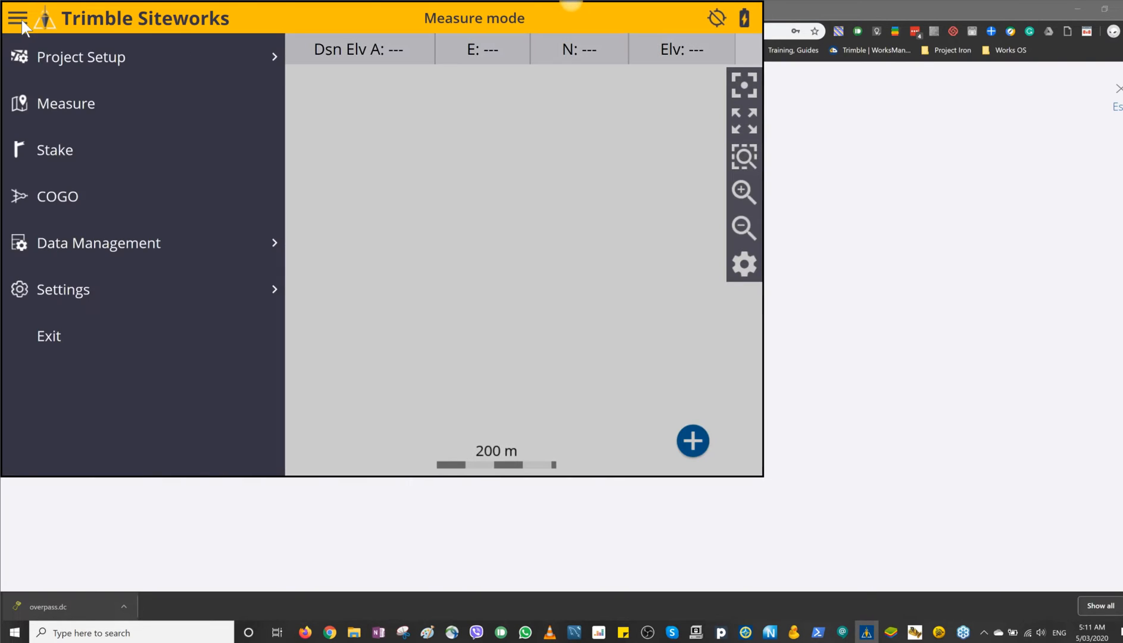
left_click(132, 251)
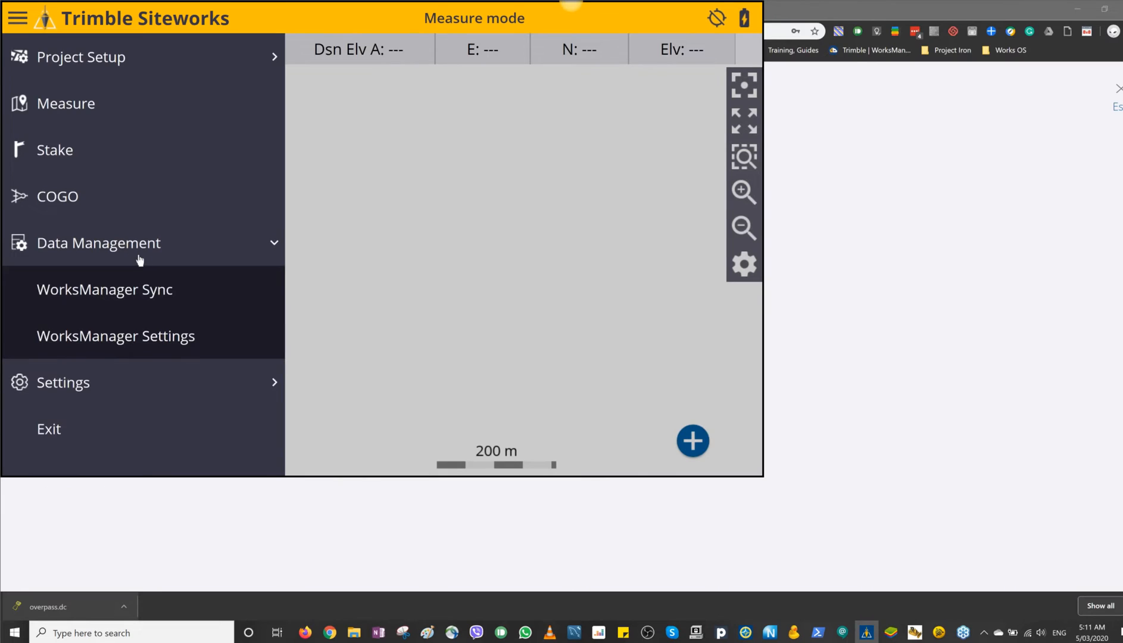
left_click(122, 337)
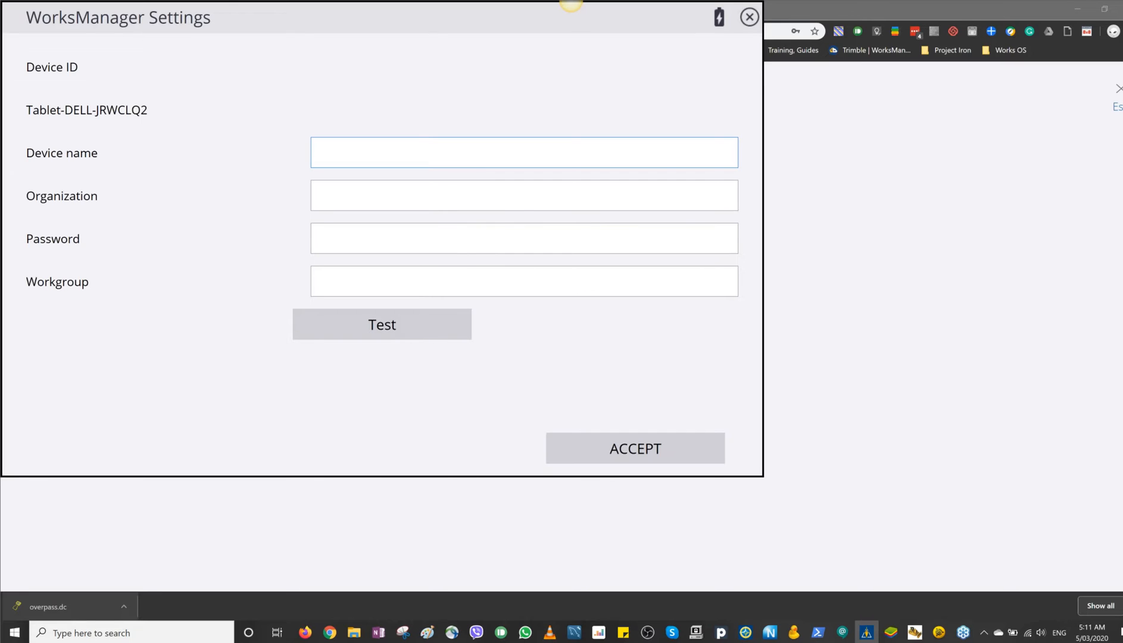
Step: Set the device name to GrantSiteworks and the organization to trimbleworksmanager in the WorksManager settings
key("alt+Tab")
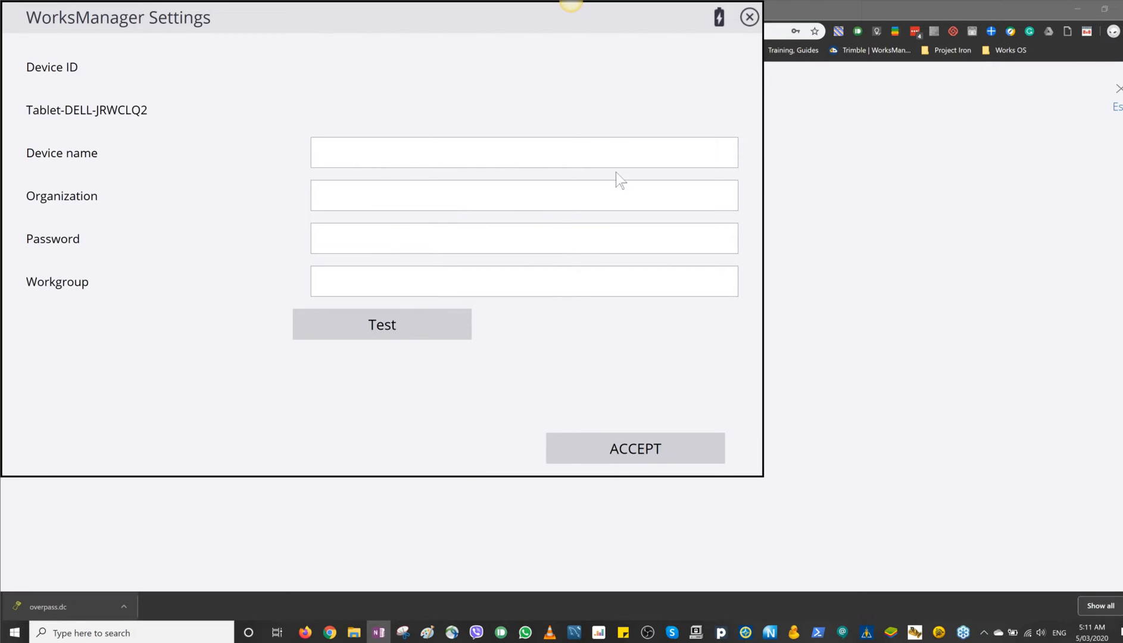
left_click(370, 158)
type("GrantSiteworks")
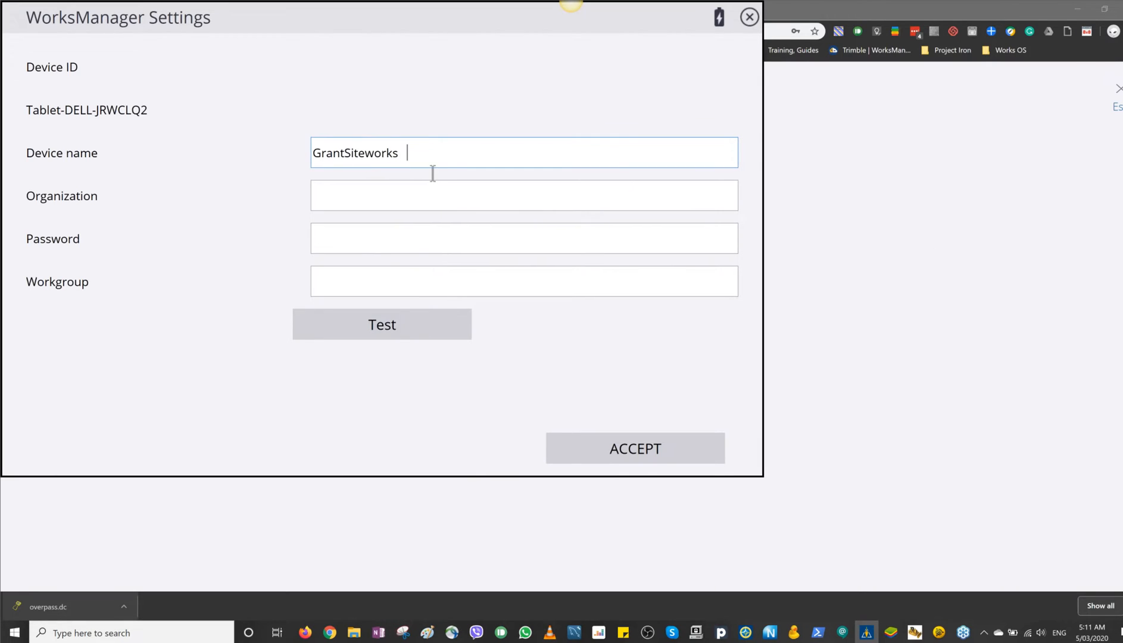
key("BackSpace")
left_click(399, 194)
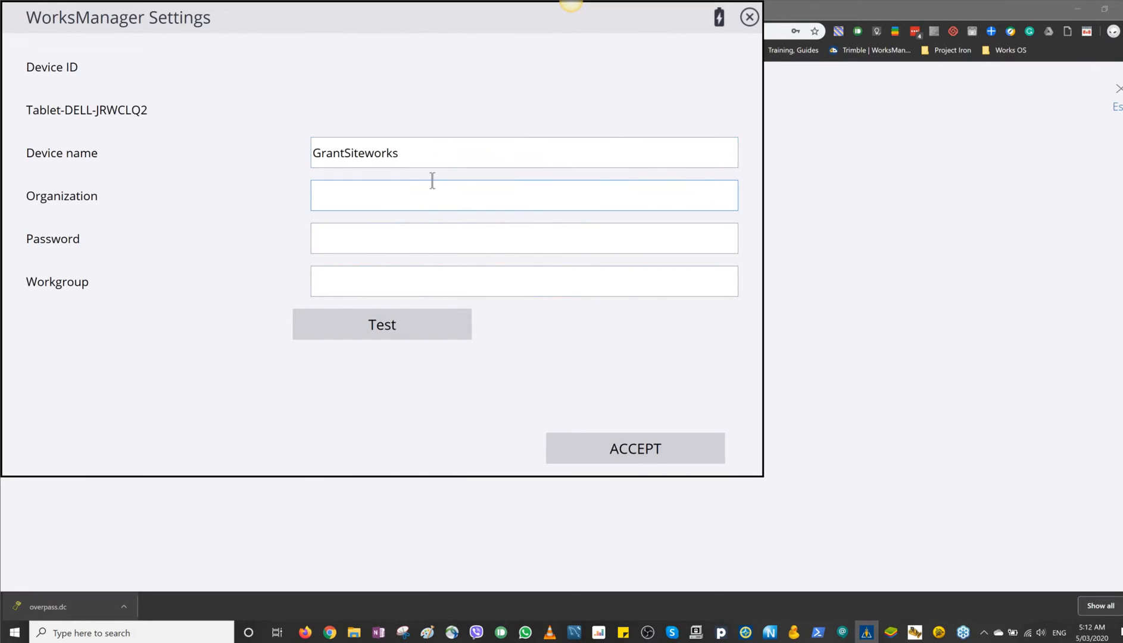
type("trimbleworksmanager")
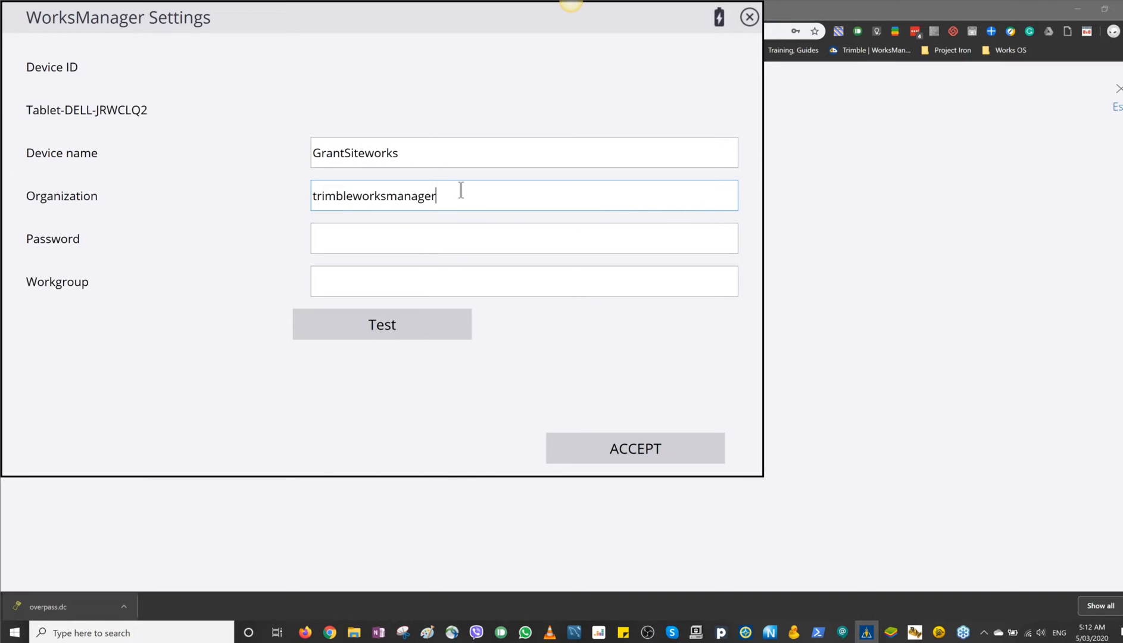
Step: Enter the device password in the Siteworks settings and try testing the WorksManager connection
left_click(366, 240)
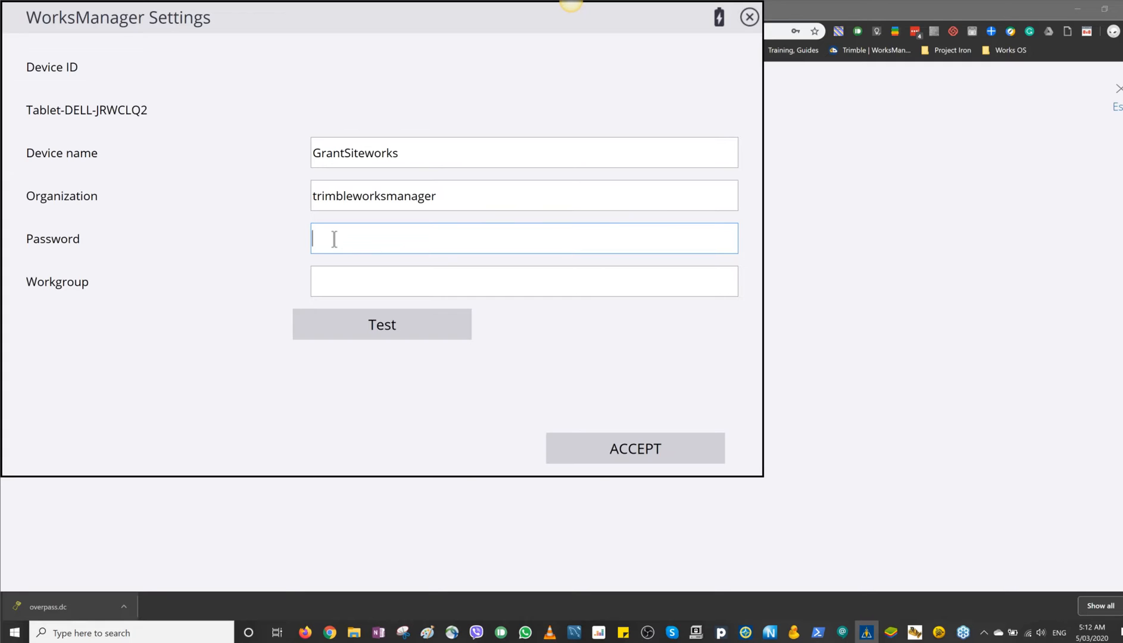
type("***")
left_click(385, 326)
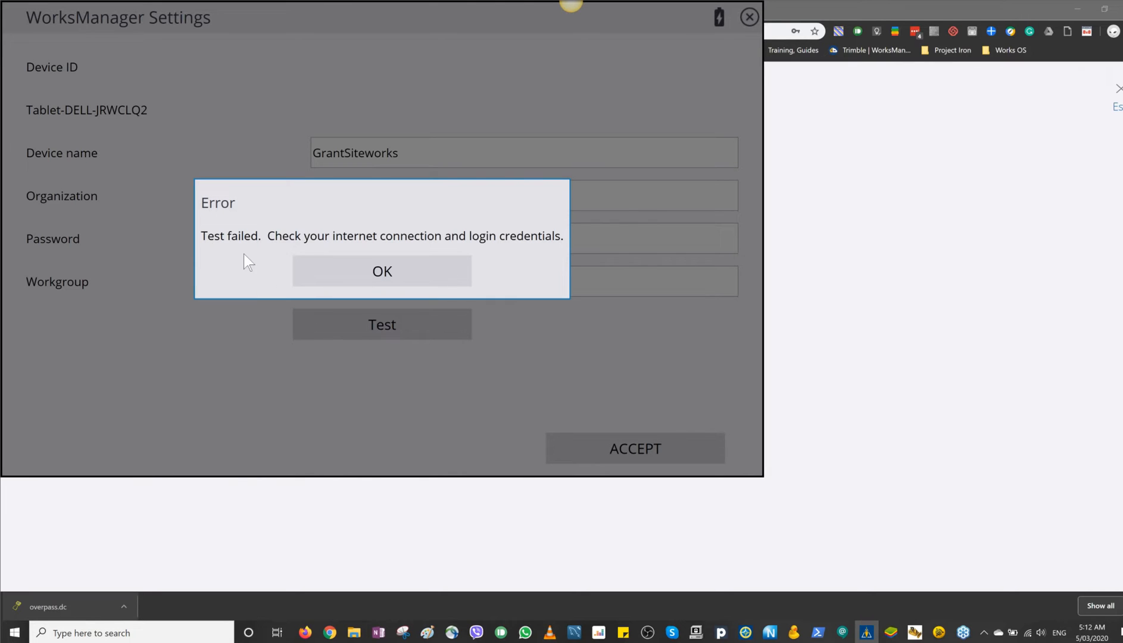
left_click(373, 273)
left_click(367, 324)
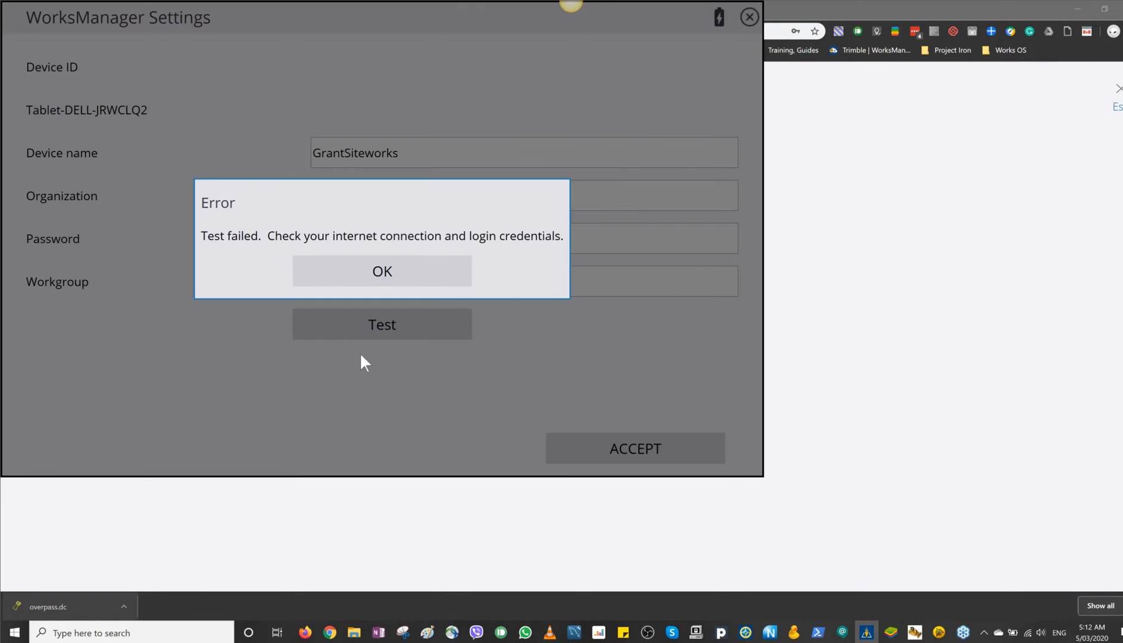
left_click(384, 275)
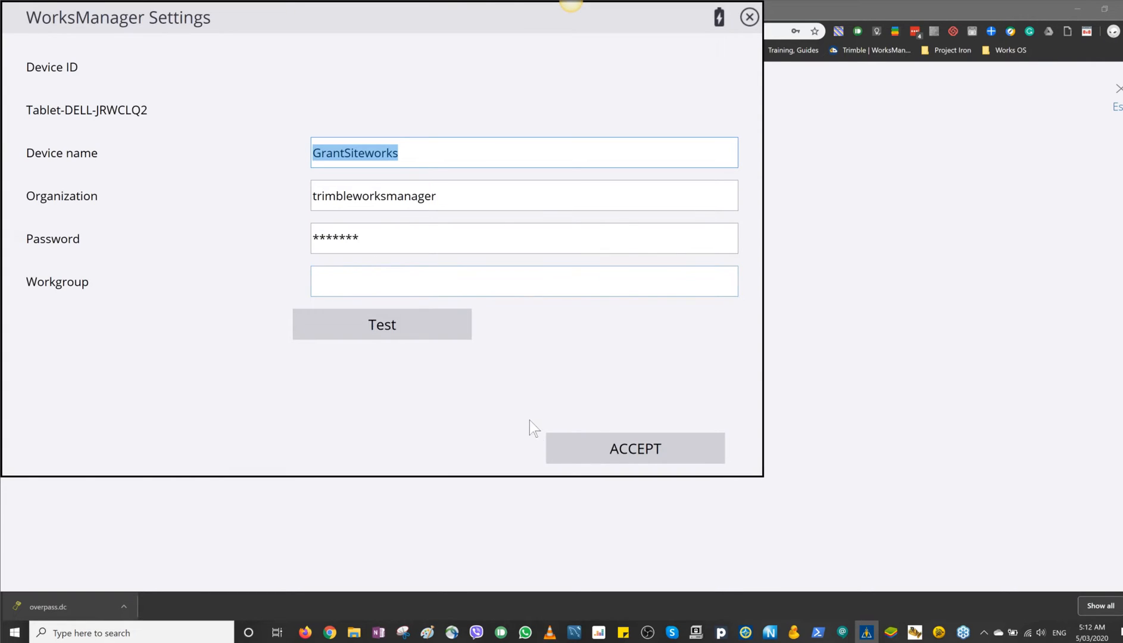
Step: Switch back to WorksManager in the browser and set the new device's name to GrantSiteworks and its description to Grants Controller
left_click(976, 398)
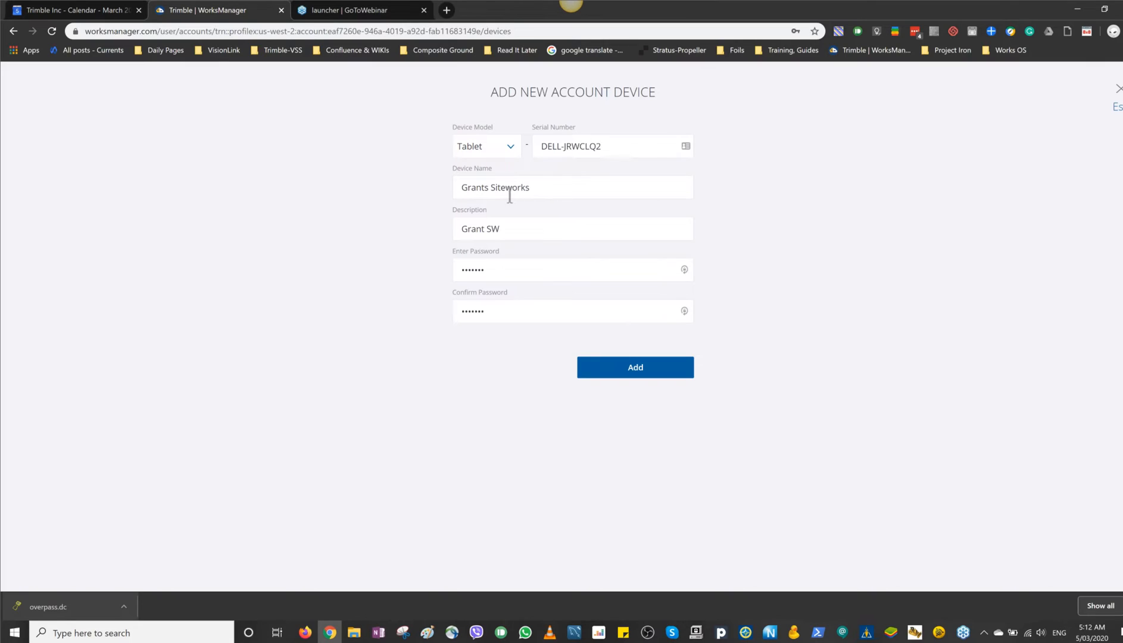
left_click_drag(541, 186, 378, 210)
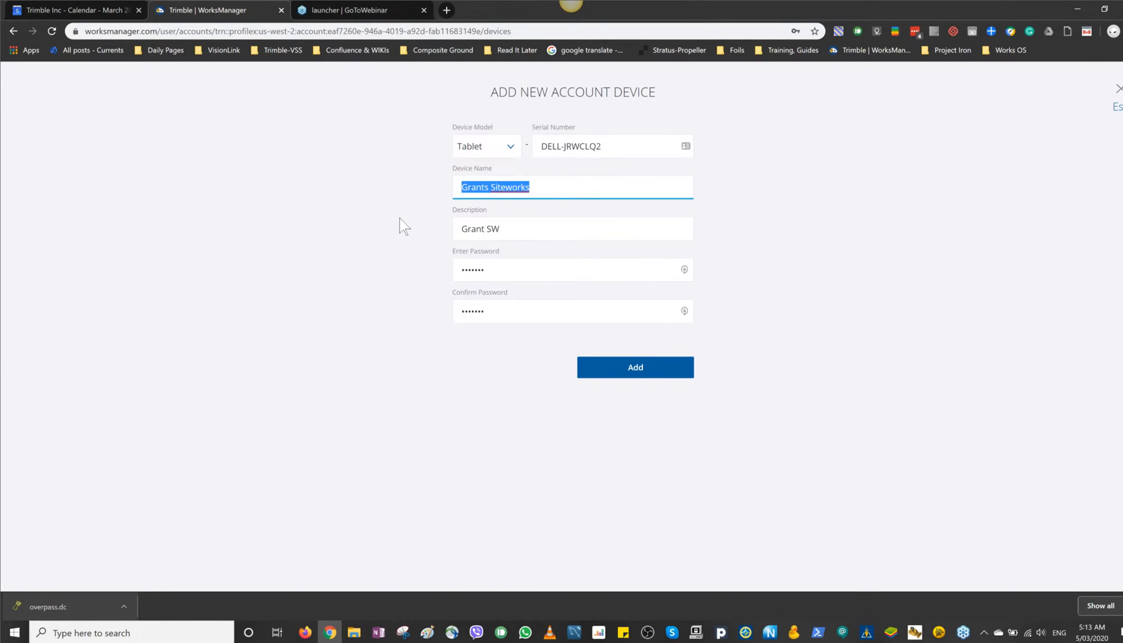
type("GrantSiteworks")
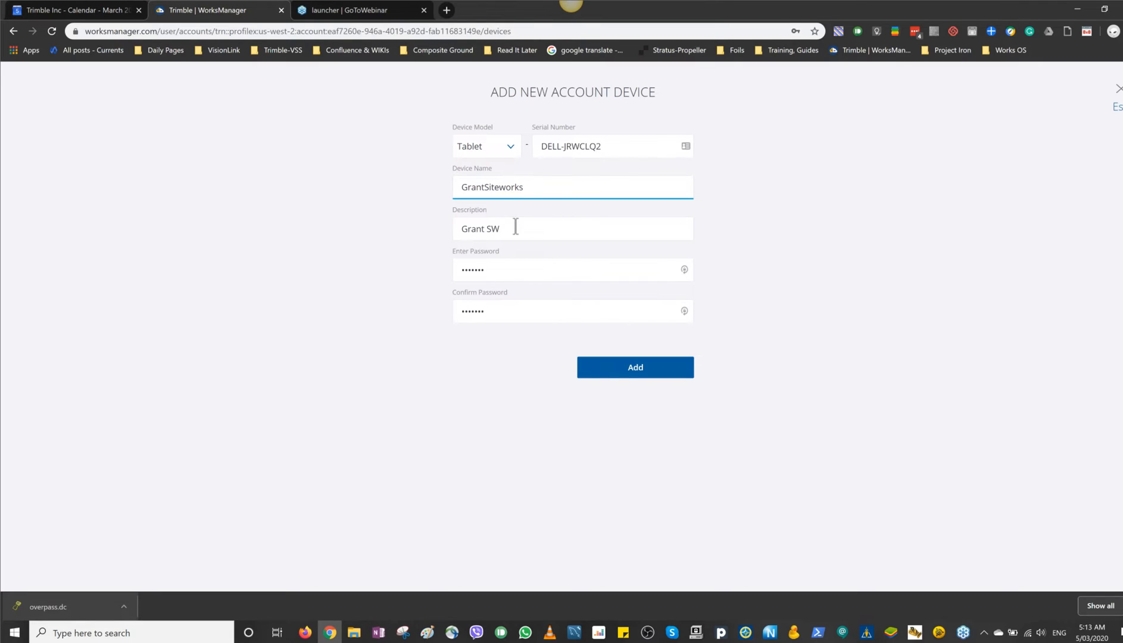
left_click_drag(517, 228, 448, 241)
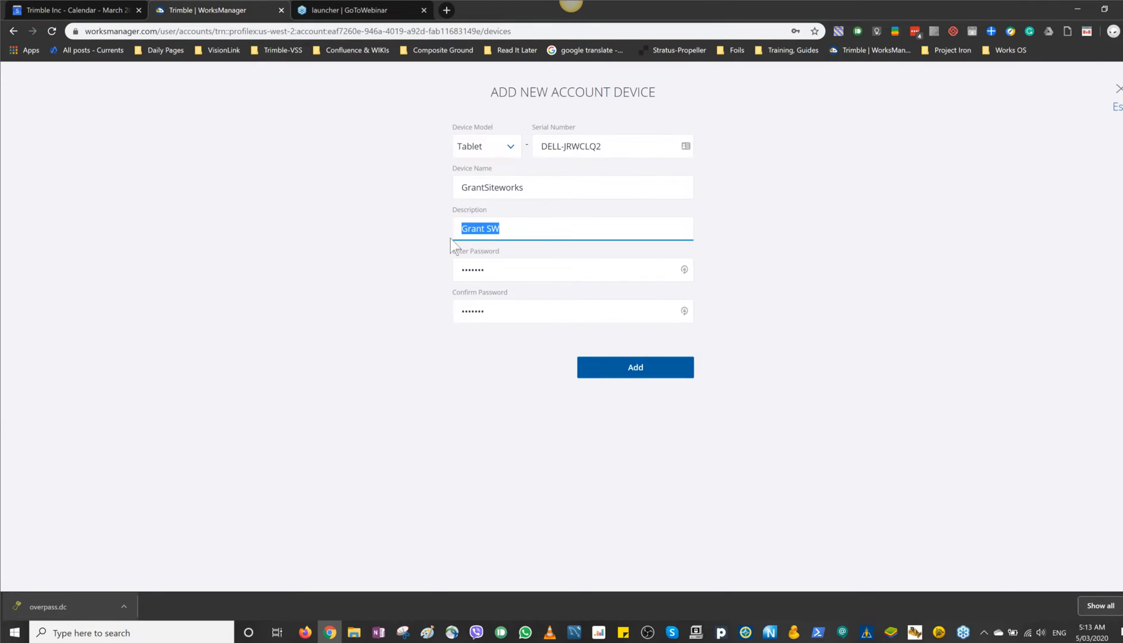
type("Grants Controller")
Step: Enter and confirm the device password, then add the device to the account and accept the device name notice
double_click(484, 279)
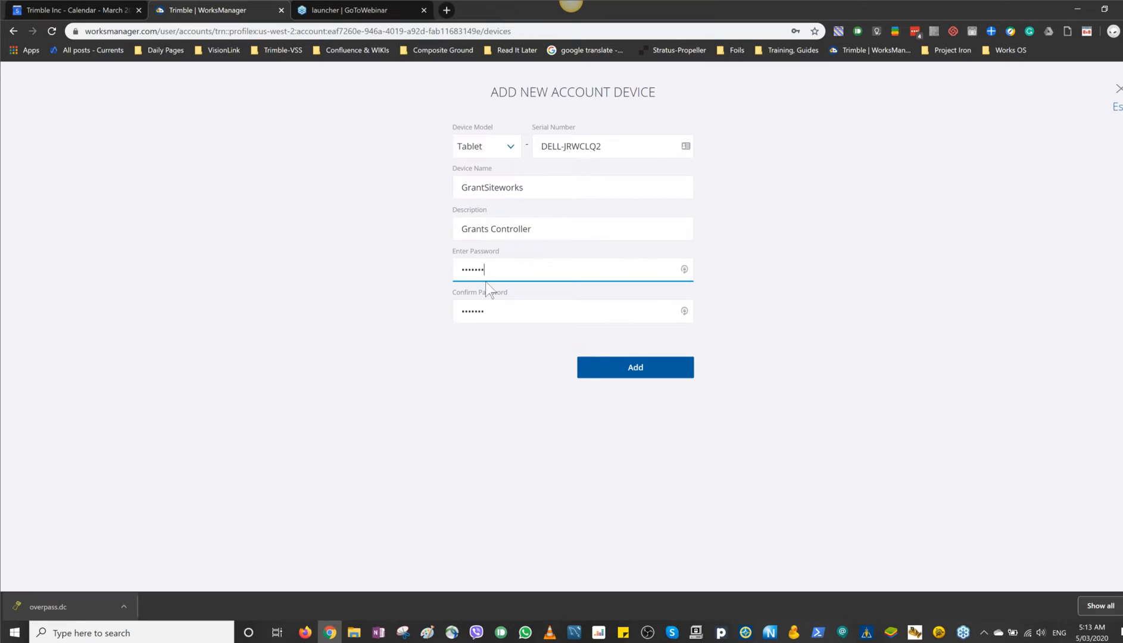
type("****")
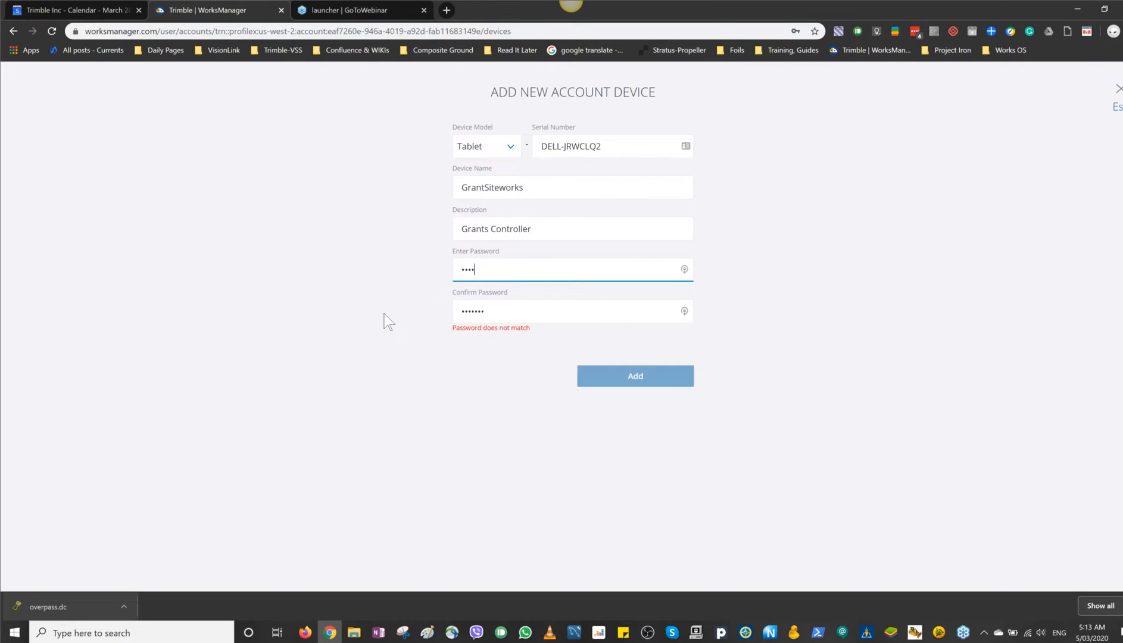
type("***")
key("Tab")
type("*****")
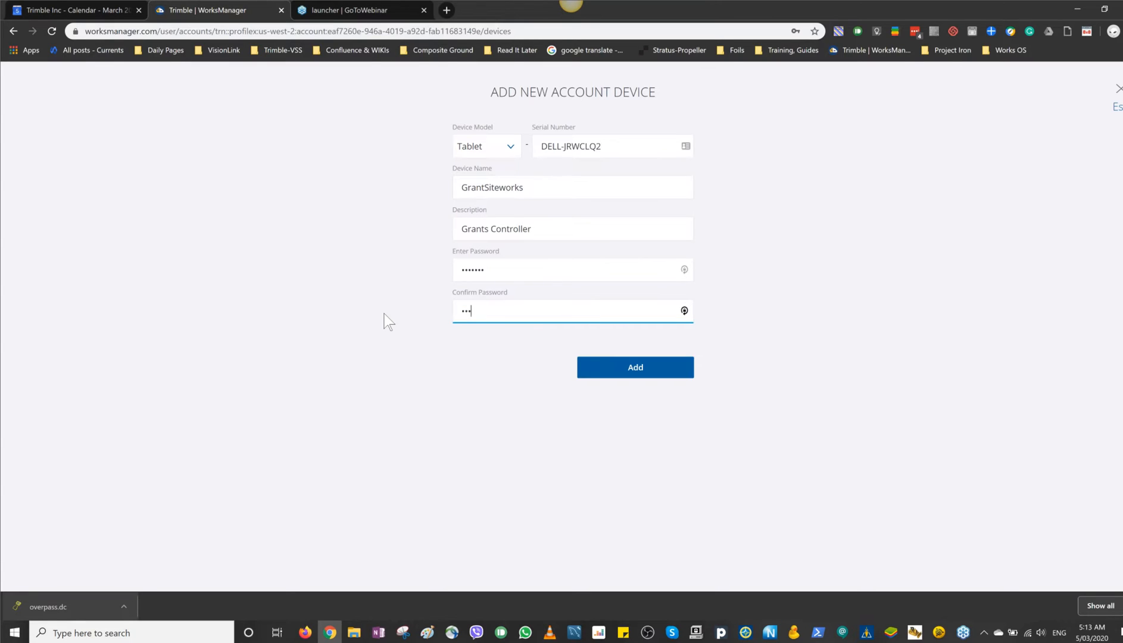
type("**")
left_click(637, 365)
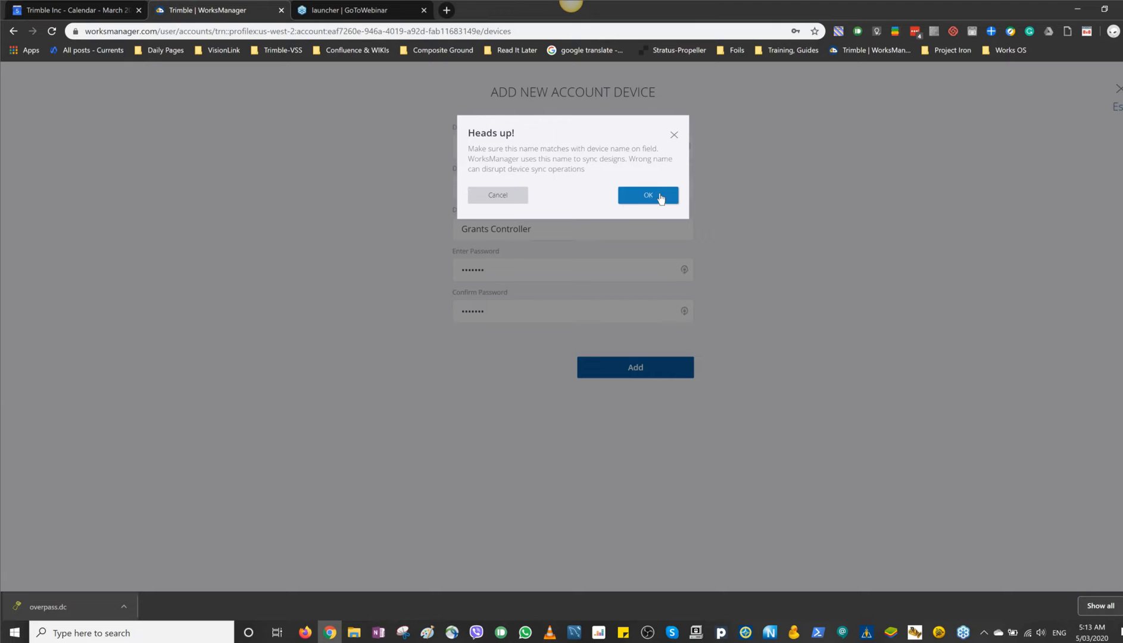
left_click(660, 198)
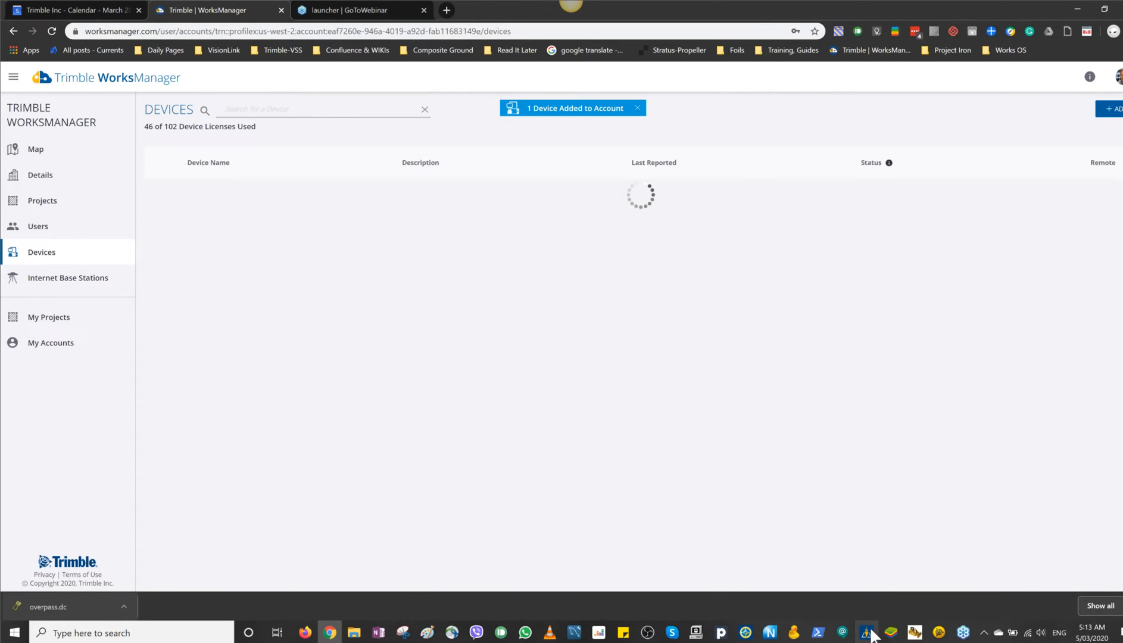
Step: Switch to Trimble Siteworks, test the WorksManager connection and accept the settings
left_click(868, 633)
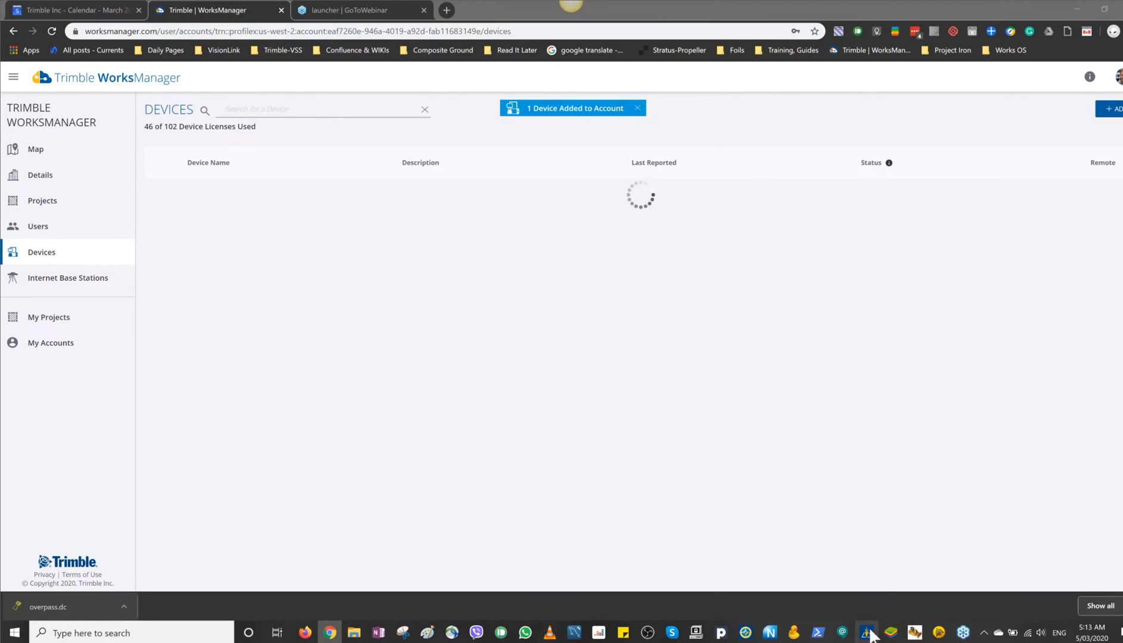
left_click(384, 327)
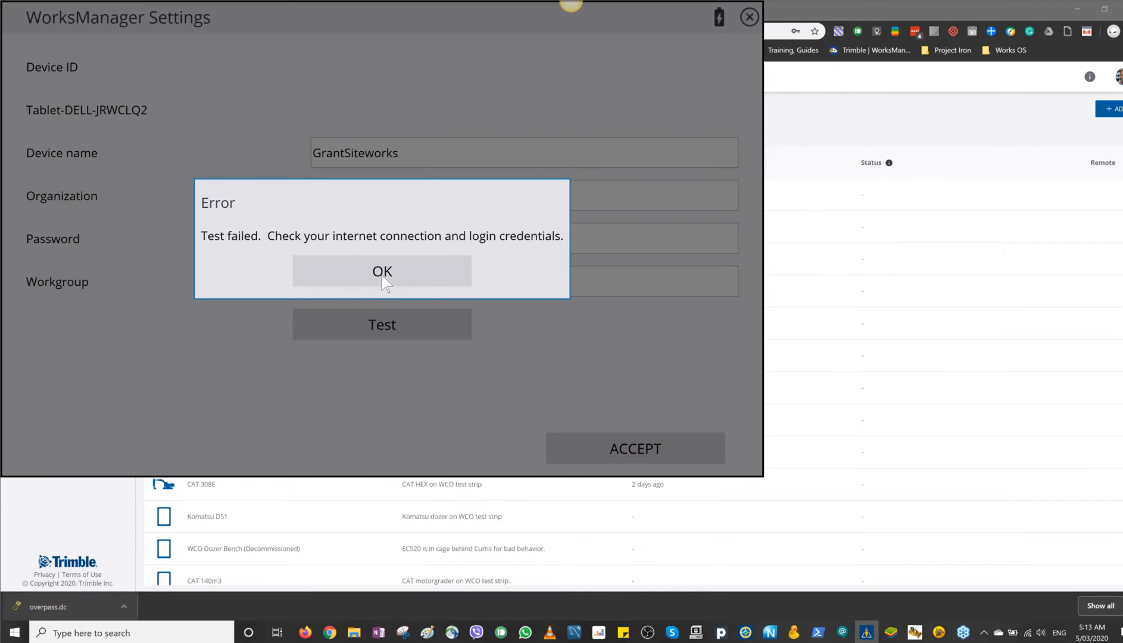
left_click(382, 273)
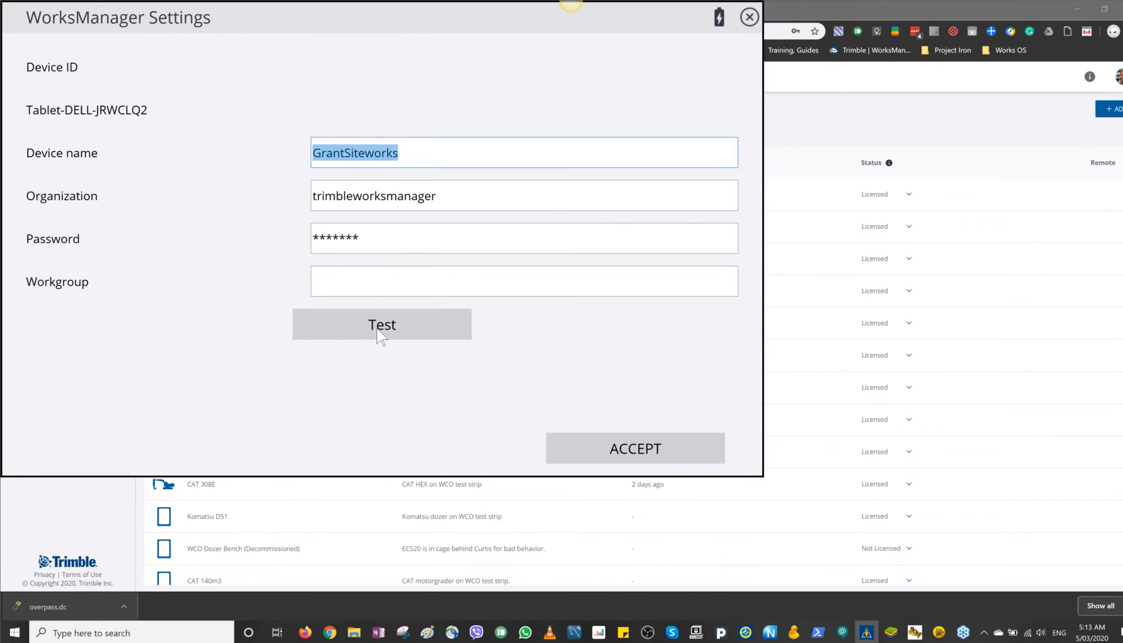
left_click(377, 331)
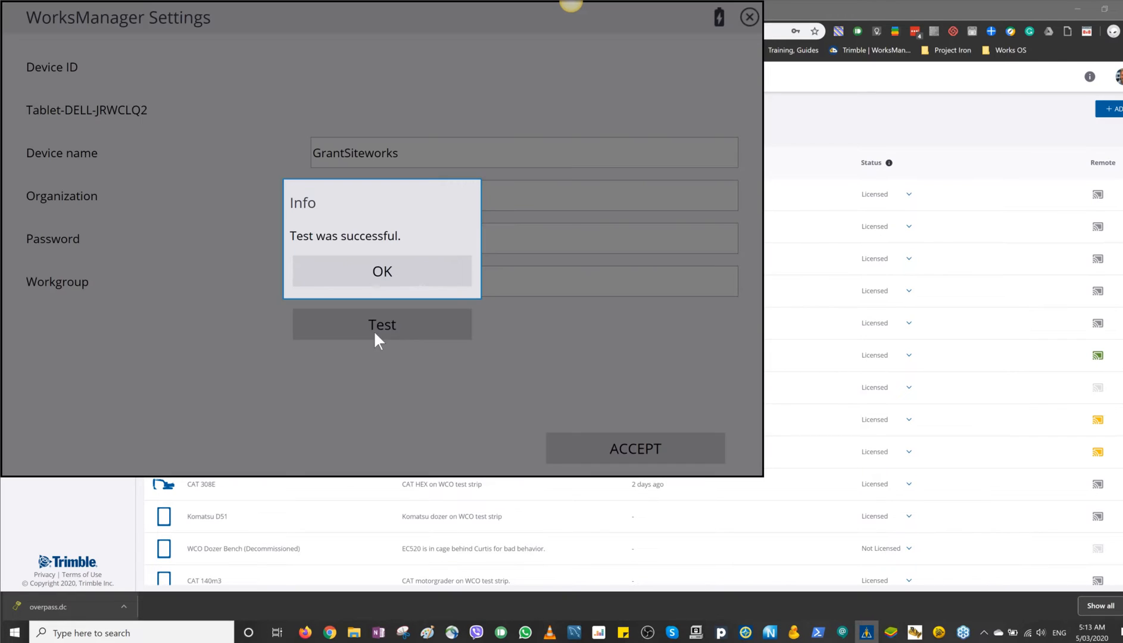
left_click(367, 269)
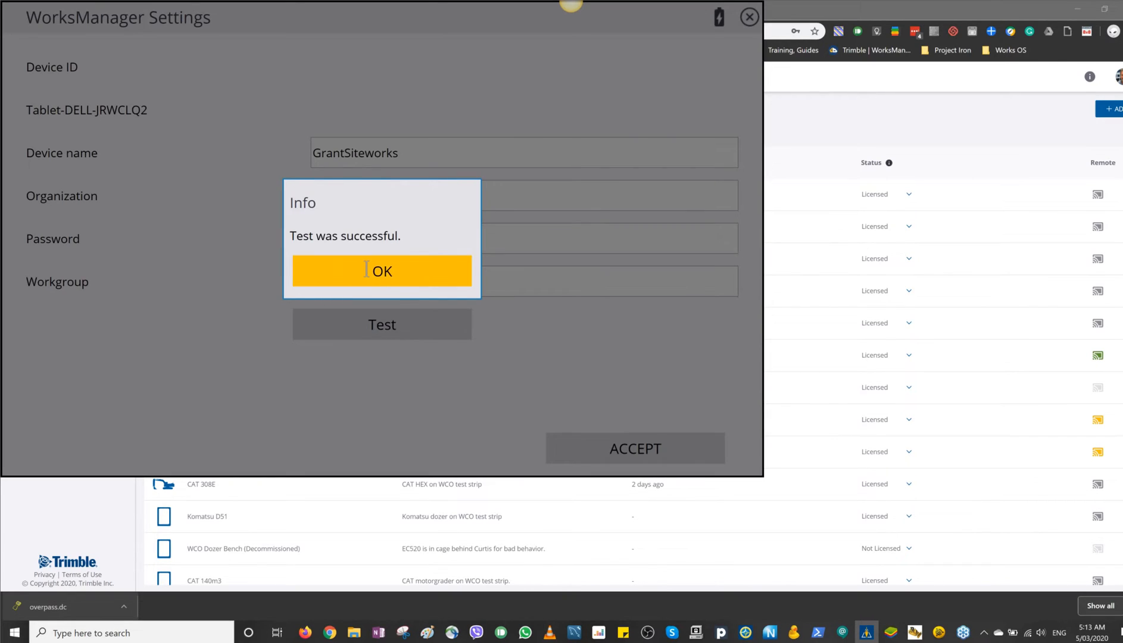
left_click(630, 455)
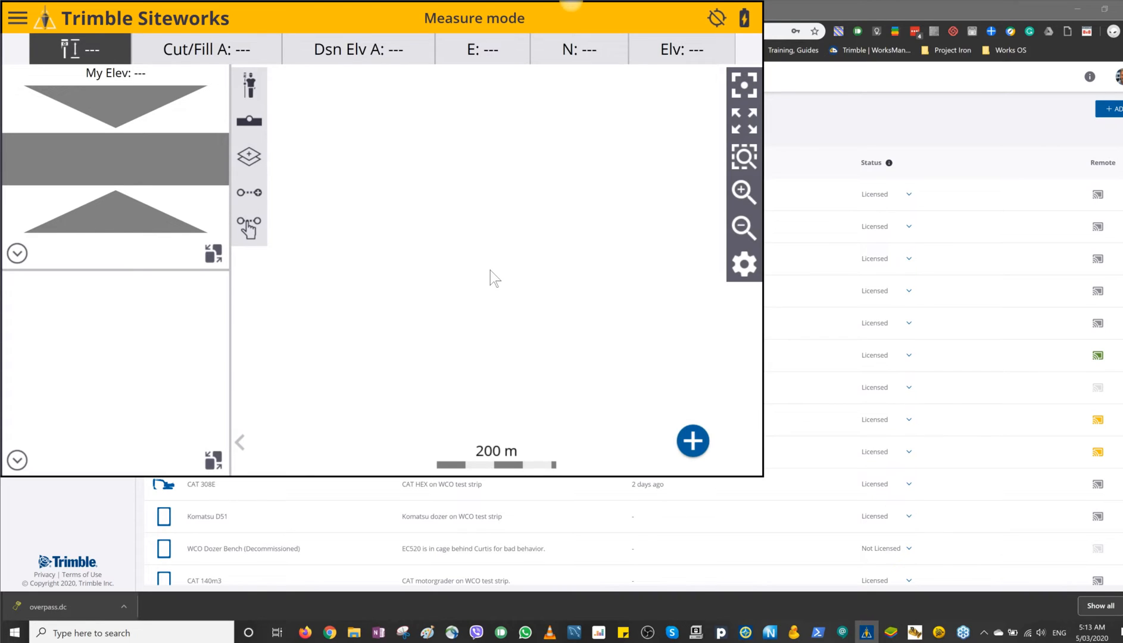
Step: Review the saved WorksManager settings in Siteworks, then return to the account's devices in the browser
left_click(17, 24)
left_click(105, 256)
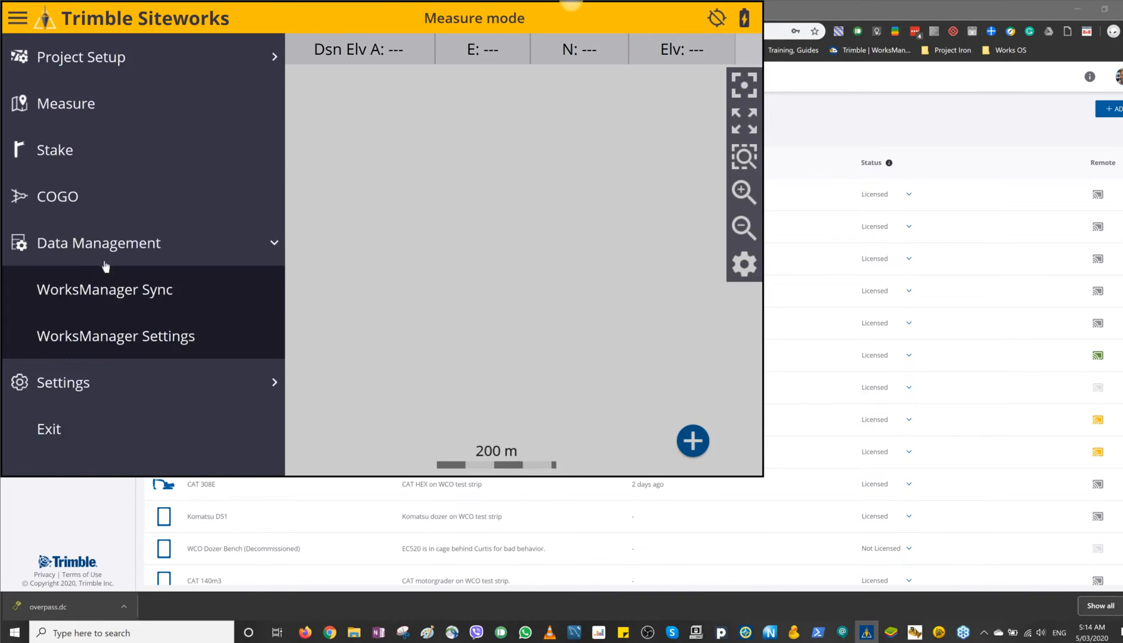
left_click(126, 337)
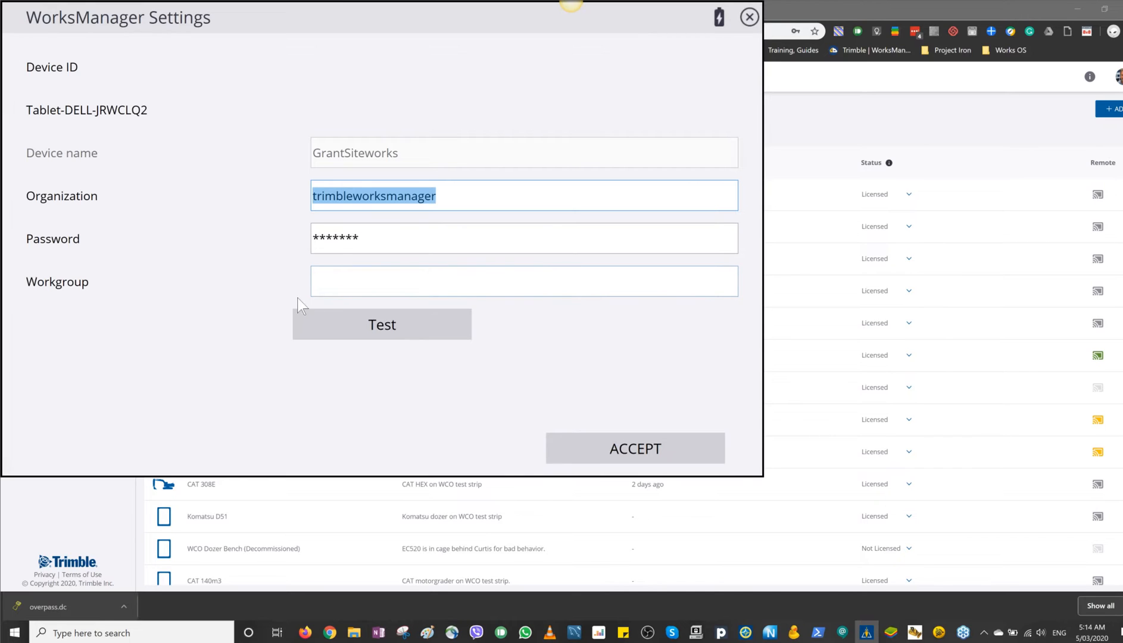
left_click(640, 451)
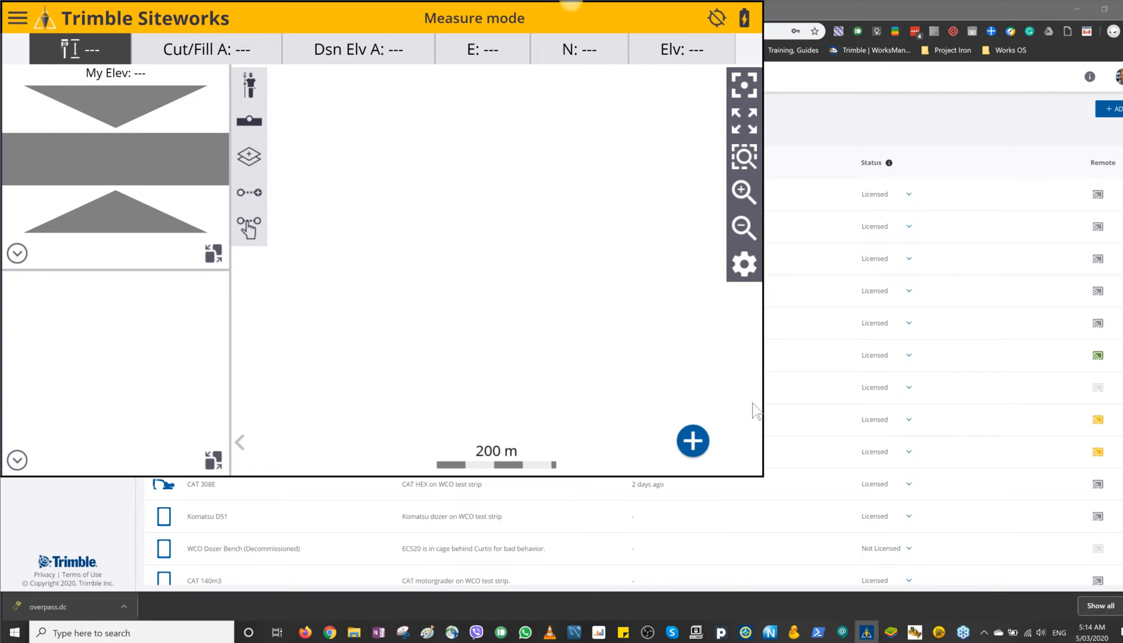
left_click(880, 81)
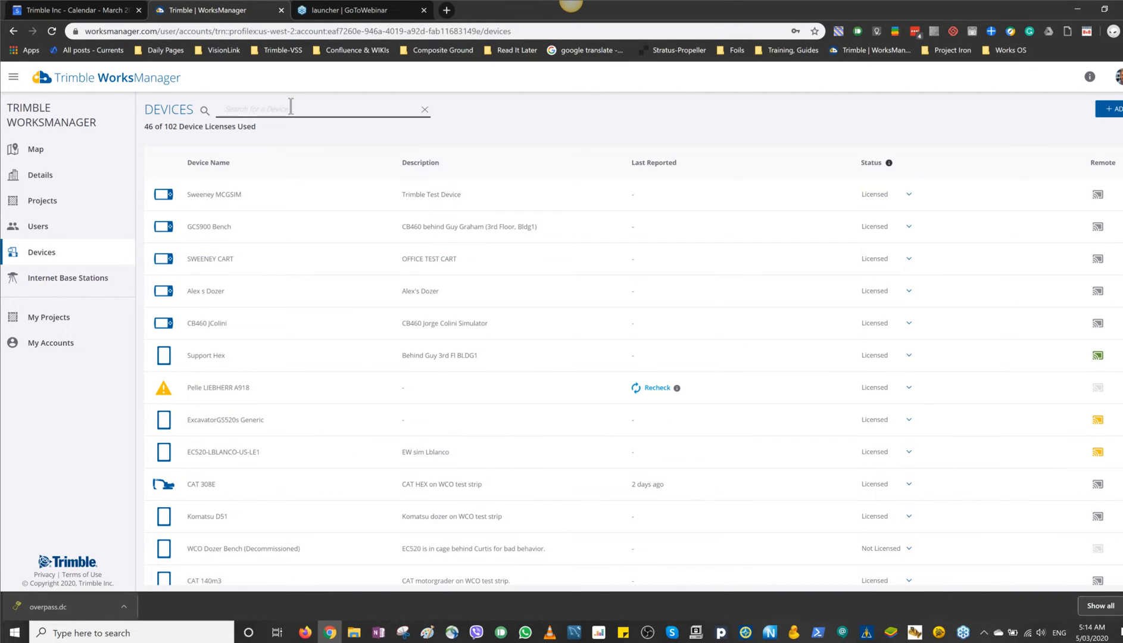
Step: Search the account's devices for grant and open the details of the GrantSiteworks device
left_click(284, 108)
type("grant")
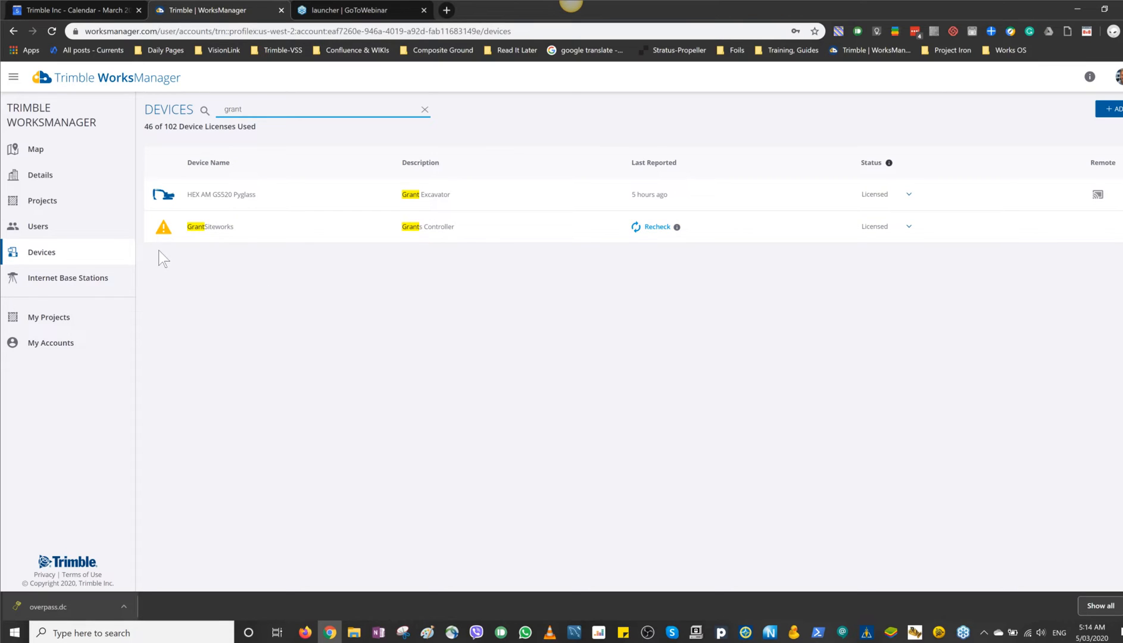
left_click(367, 231)
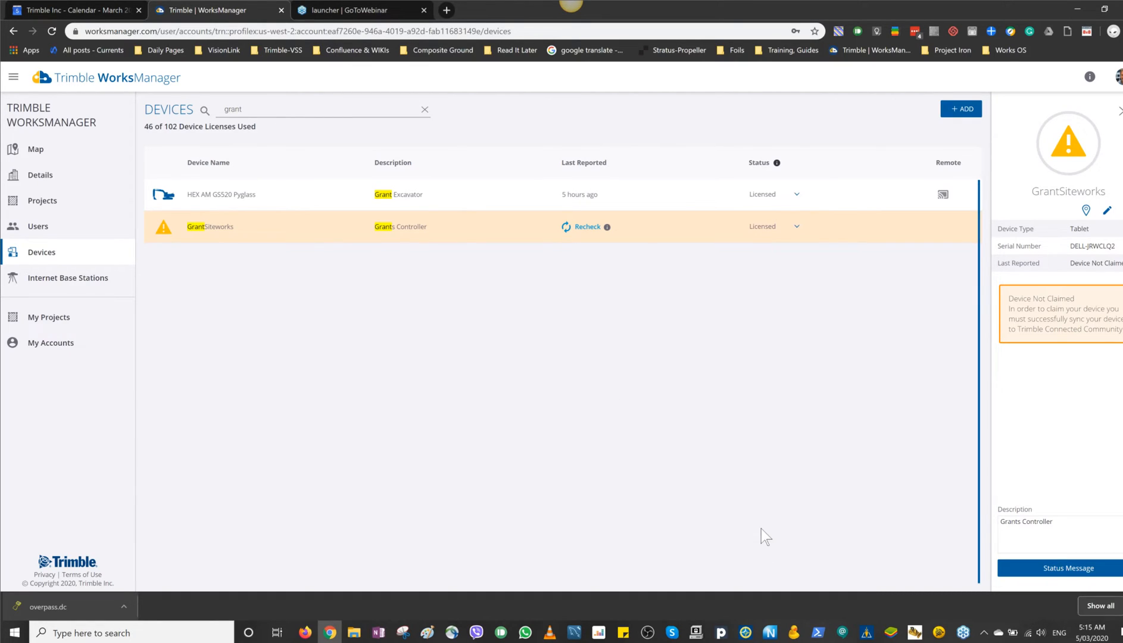
Step: Switch to Trimble Siteworks, review the WorksManager settings and accept them
key("alt+Tab")
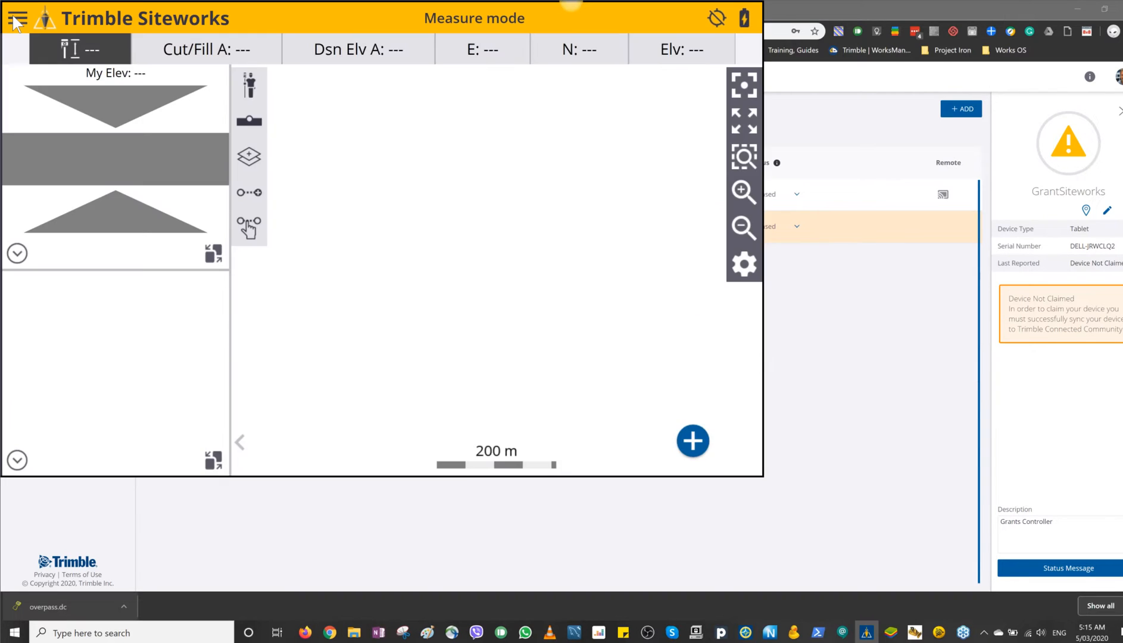
left_click(16, 20)
left_click(93, 251)
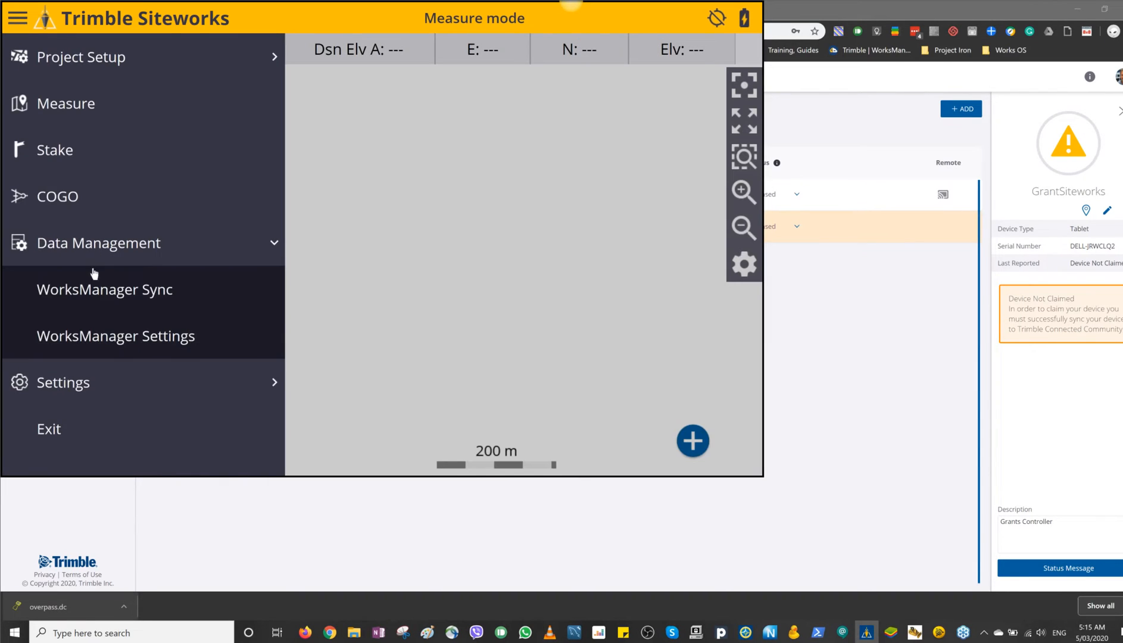
left_click(119, 337)
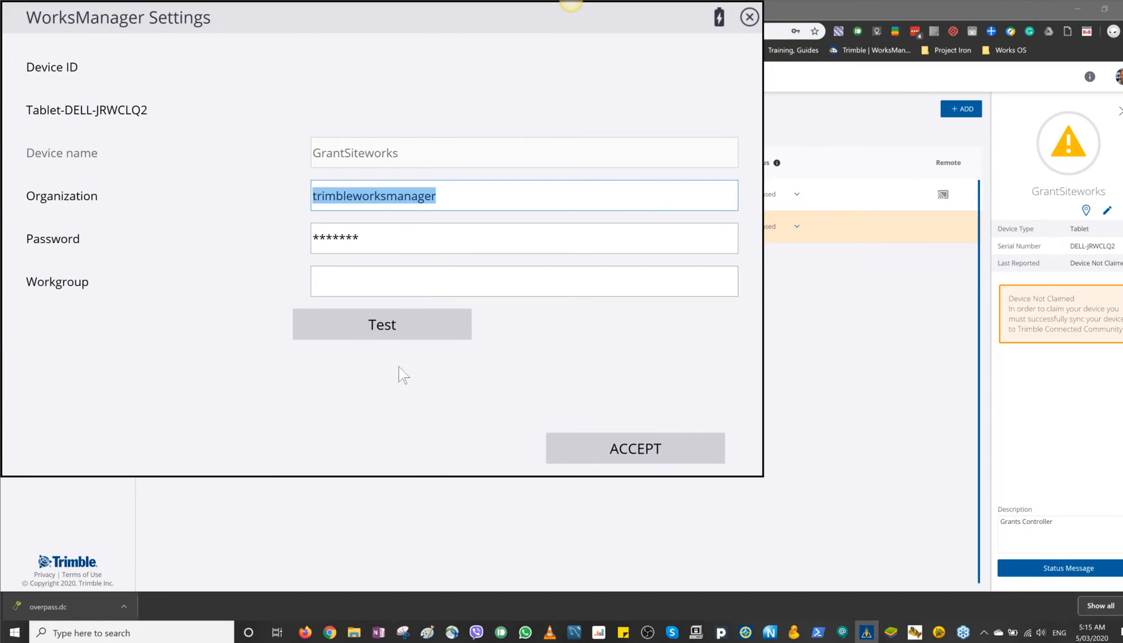
left_click(633, 451)
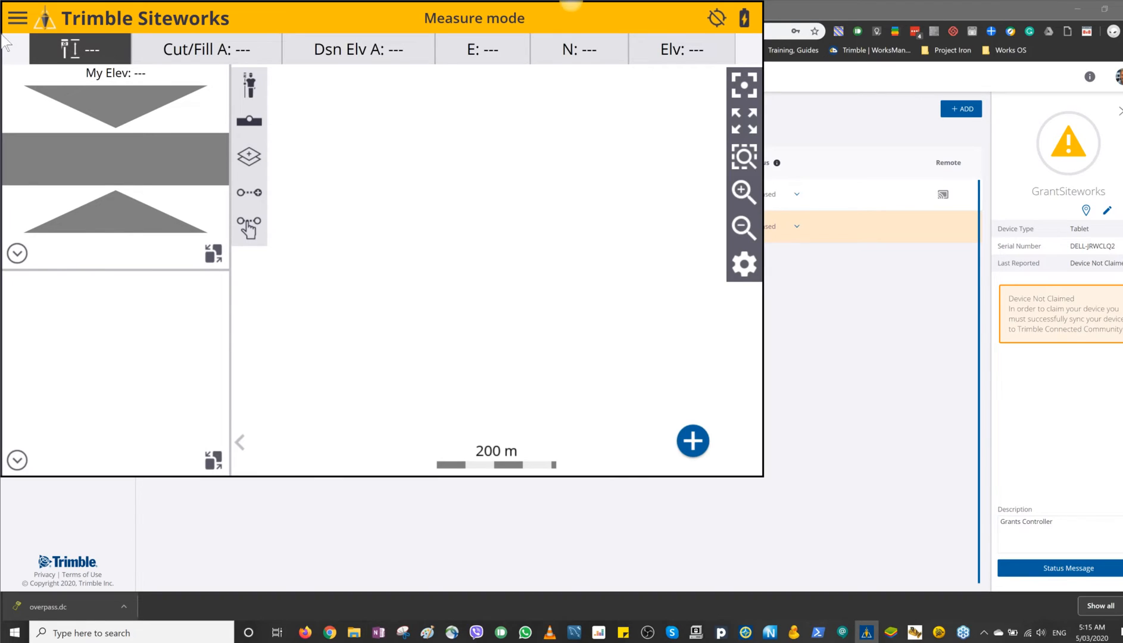
Step: Change the Siteworks project to CERA Site Access Road and open it
left_click(25, 19)
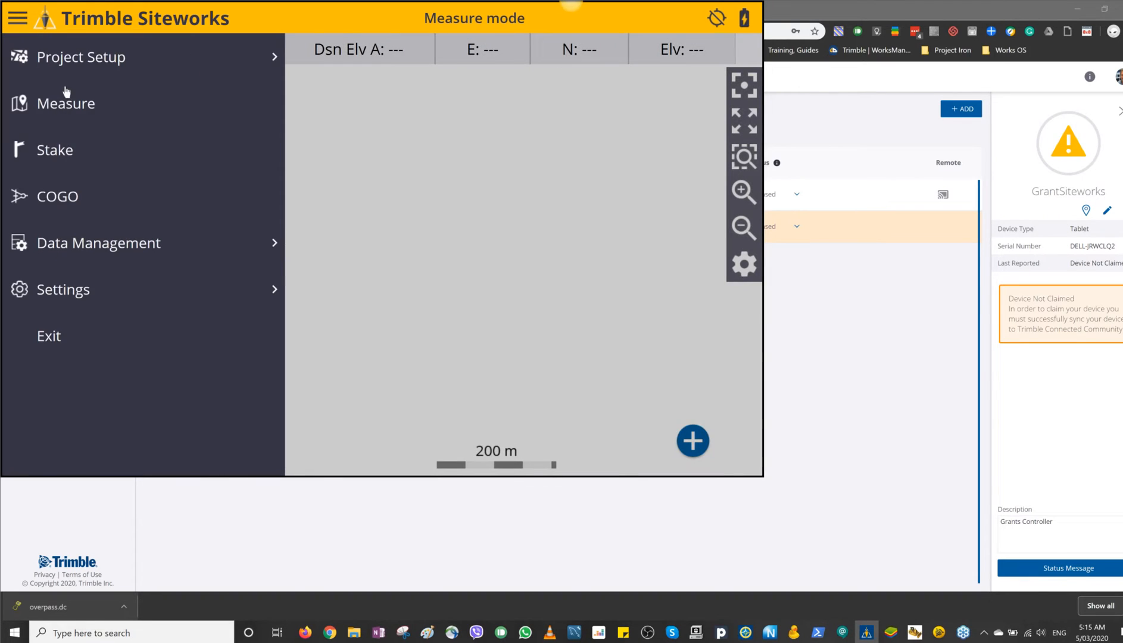
left_click(78, 60)
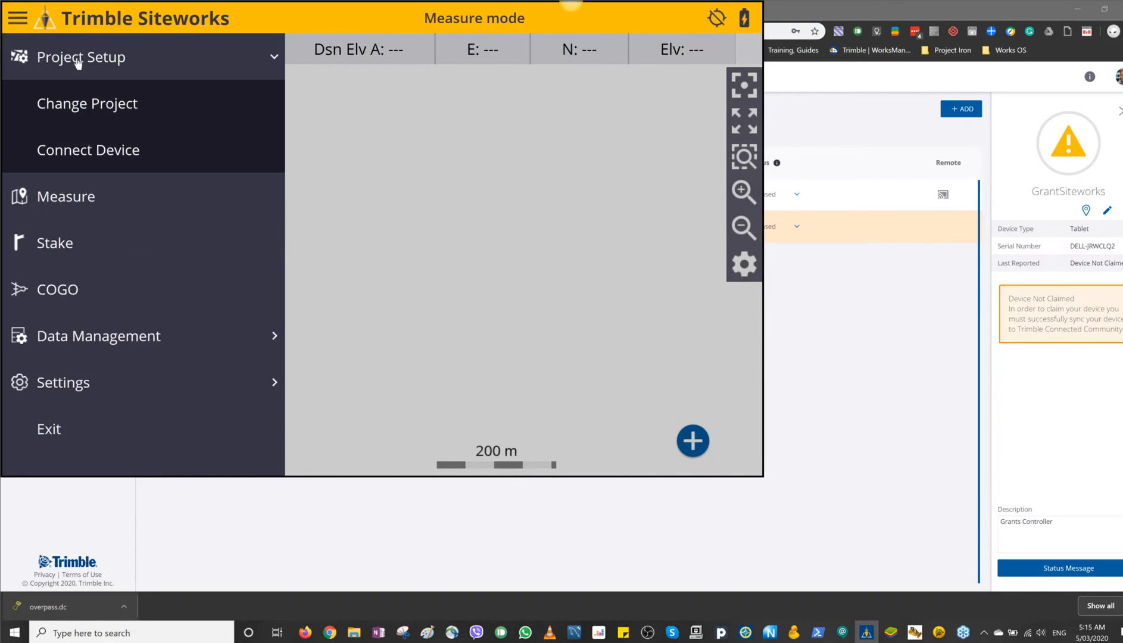
left_click(106, 107)
left_click(698, 69)
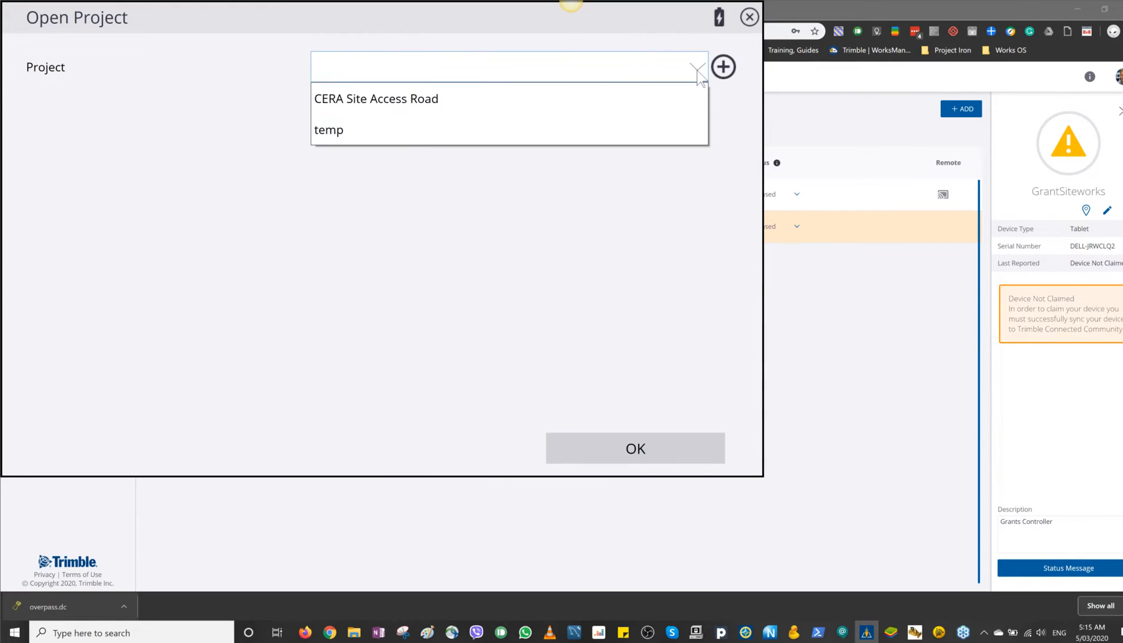
left_click(409, 135)
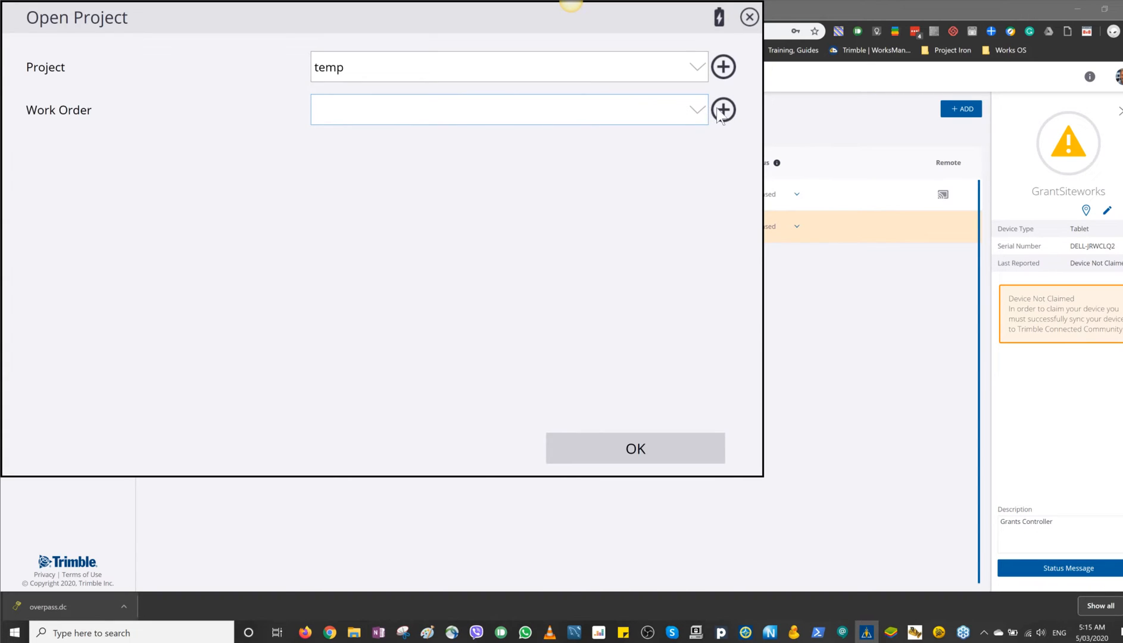
left_click(697, 69)
left_click(654, 101)
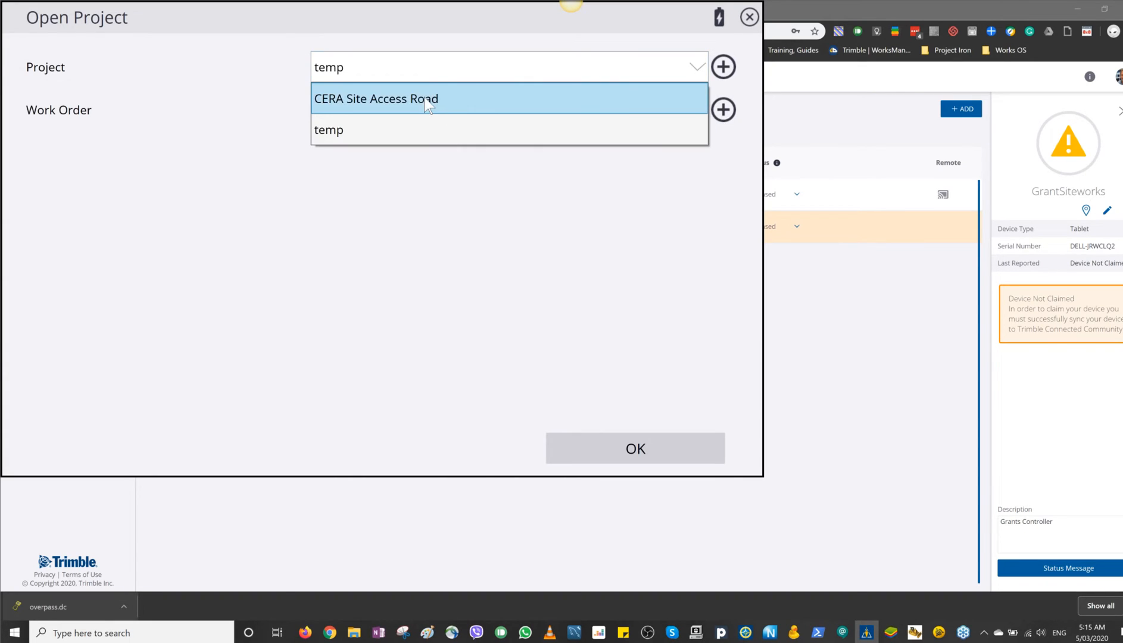
left_click(652, 454)
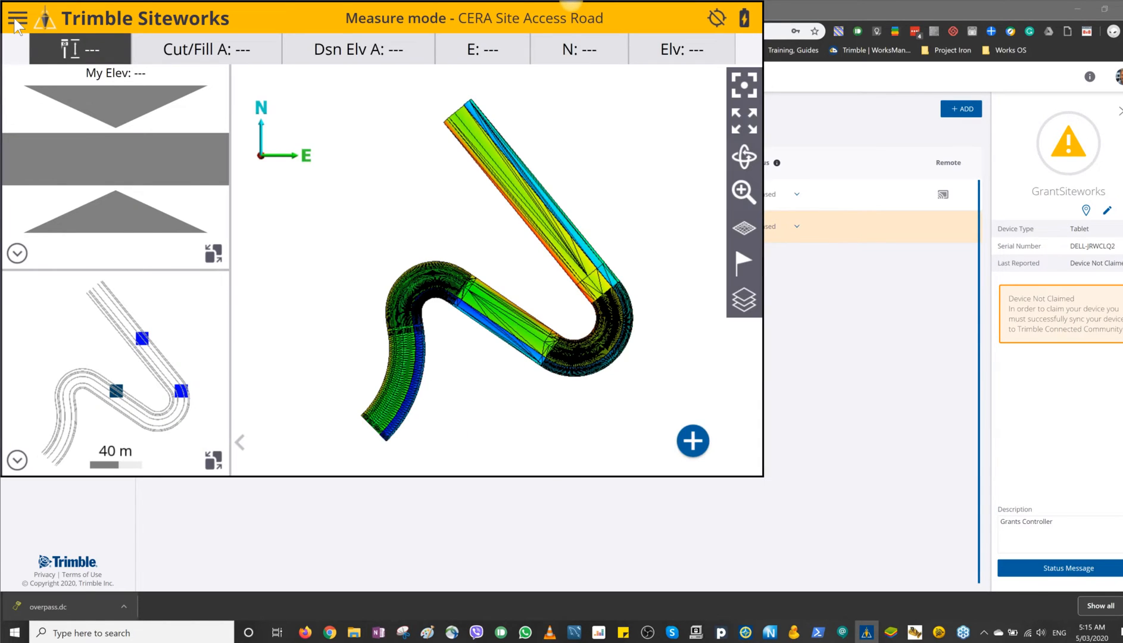
Step: Start a WorksManager sync of the CERA Site Access Road project
left_click(17, 22)
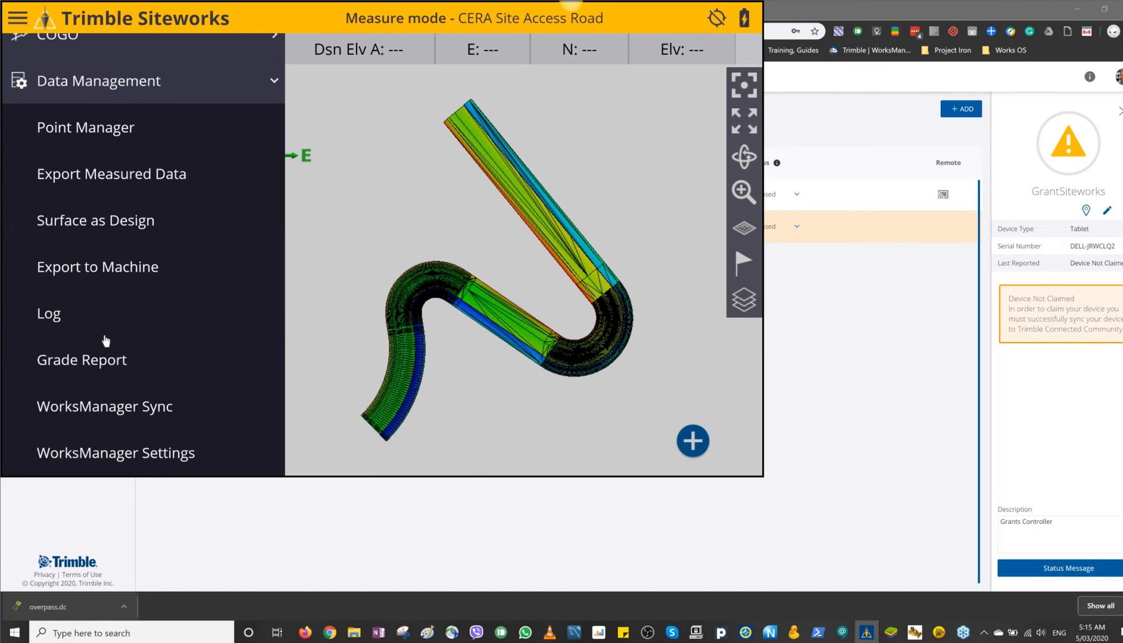
scroll(97, 143, "up", 3)
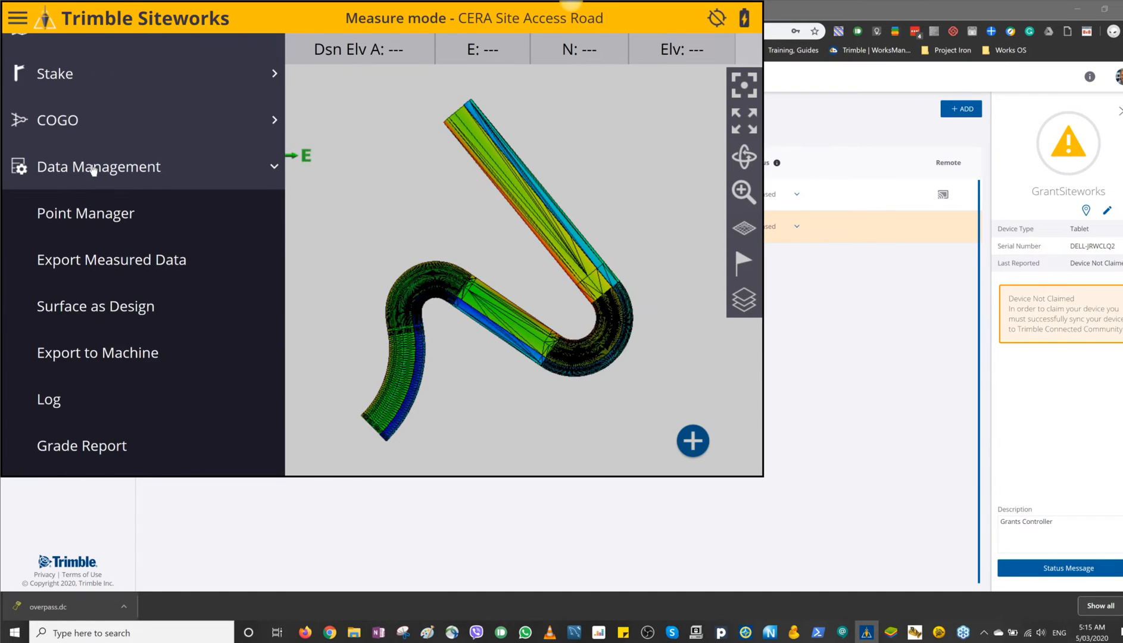
scroll(126, 299, "down", 6)
left_click(130, 329)
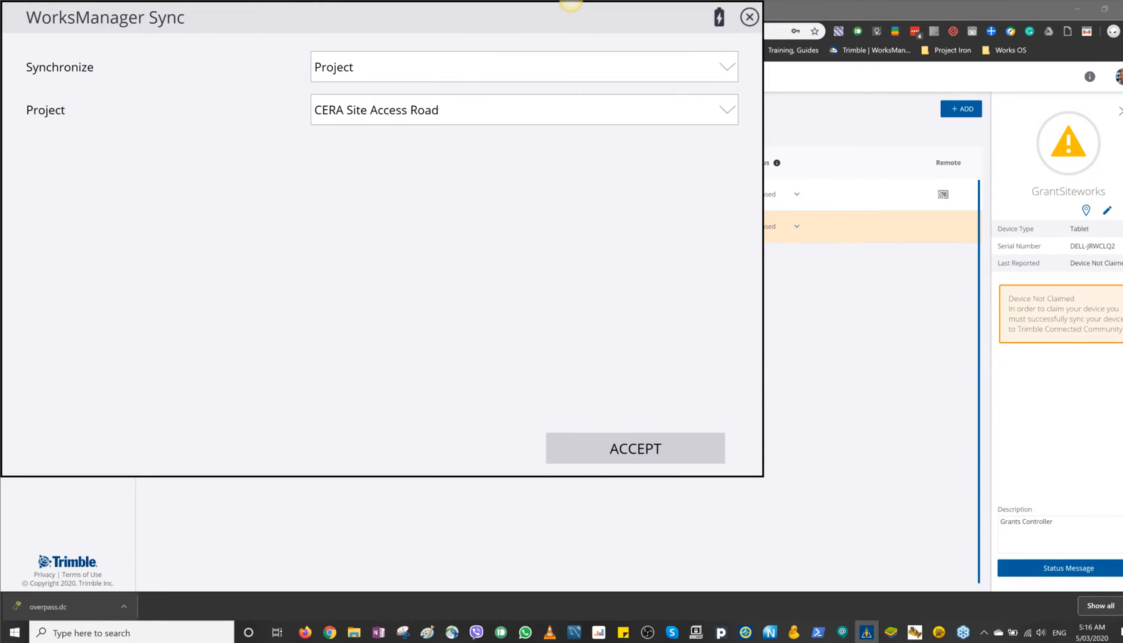
key("alt+Tab")
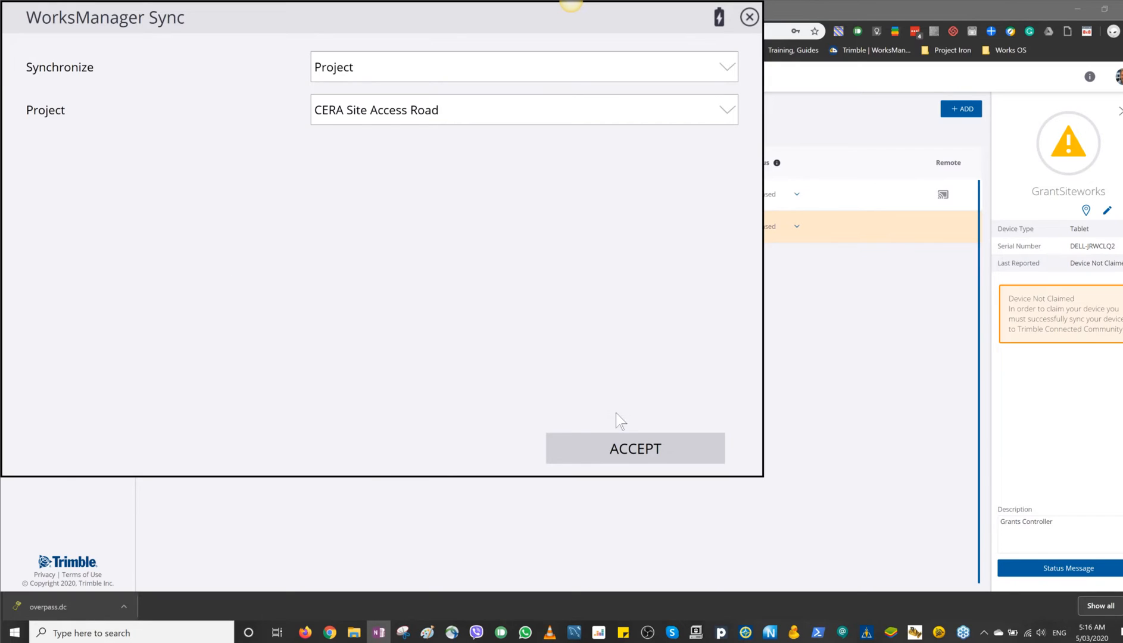
left_click(619, 443)
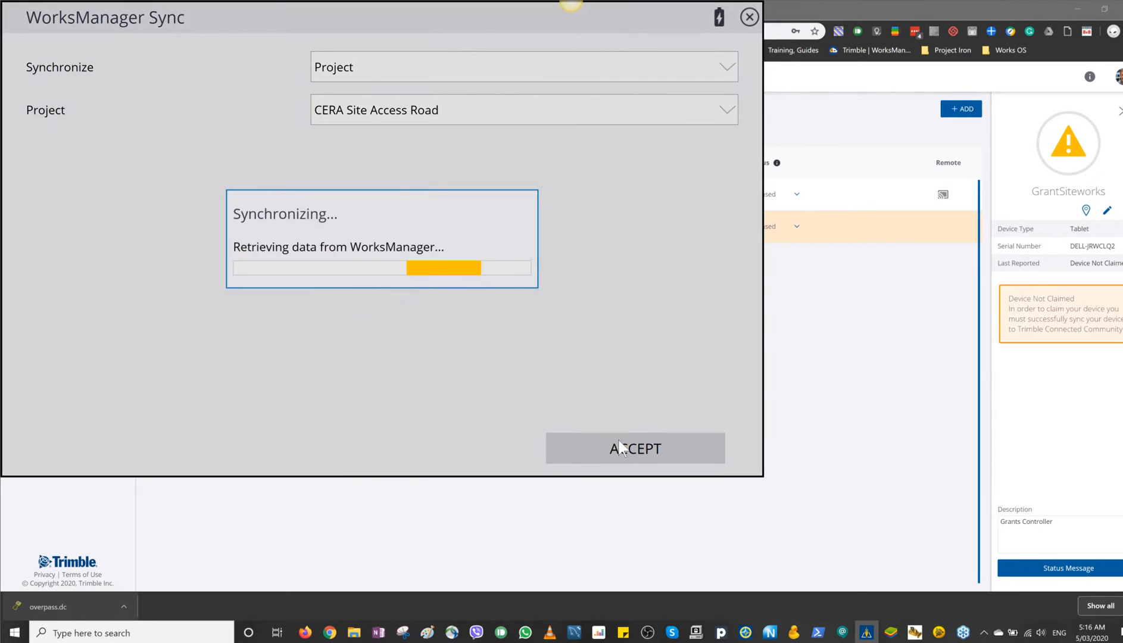
Step: Keep the Measure original ground work order and CERA Site Access Road.dc locally, then continue the sync and allow the current project to close
left_click(36, 190)
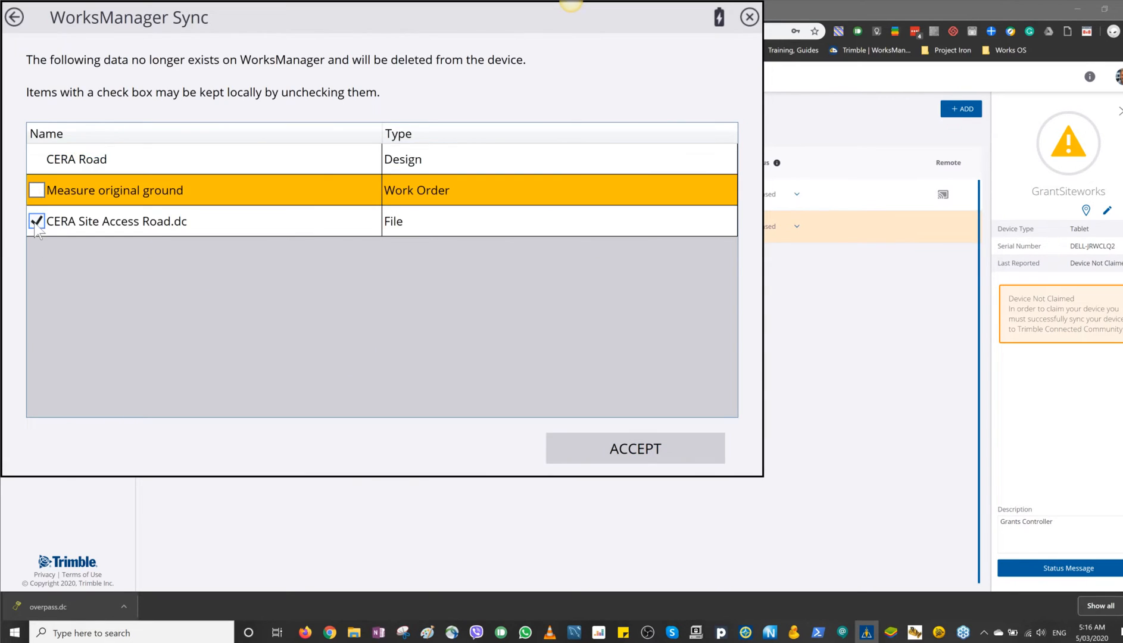
left_click(36, 221)
left_click(632, 450)
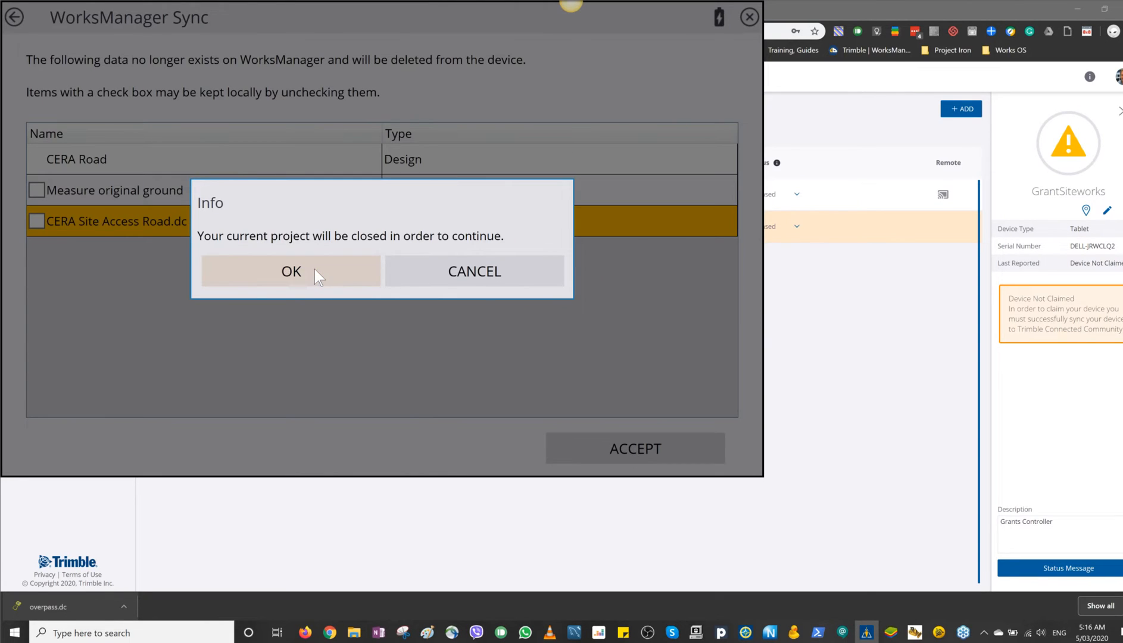
left_click(313, 271)
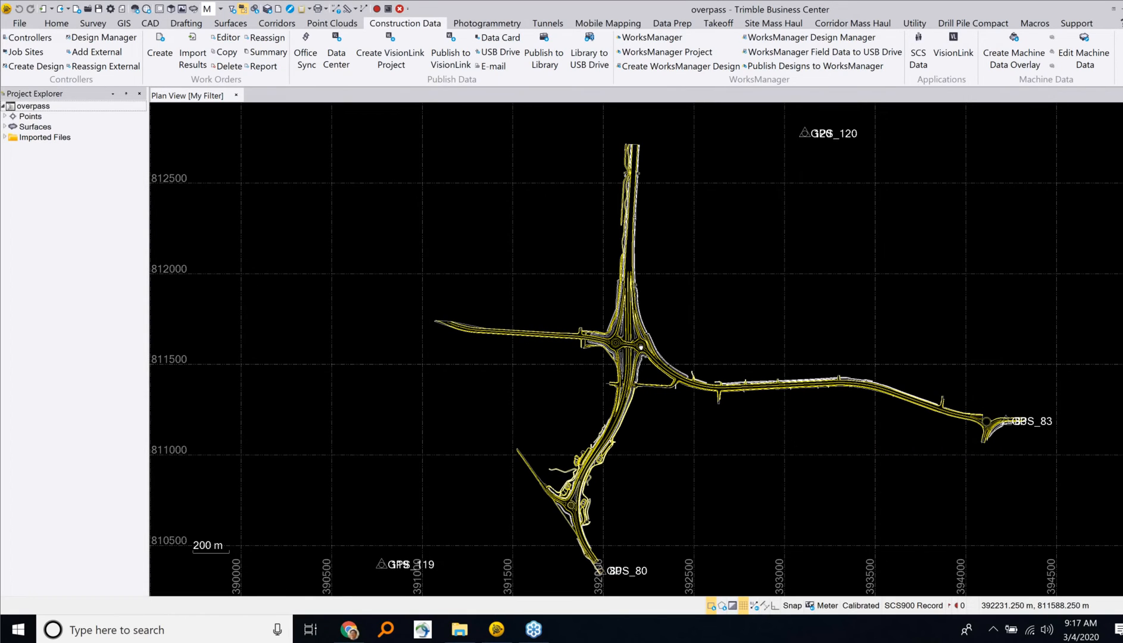
Step: Switch from Trimble Business Center to Gmail in the browser and follow the sign-in link in the Belfast Overpass invitation
left_click_drag(643, 348, 639, 346)
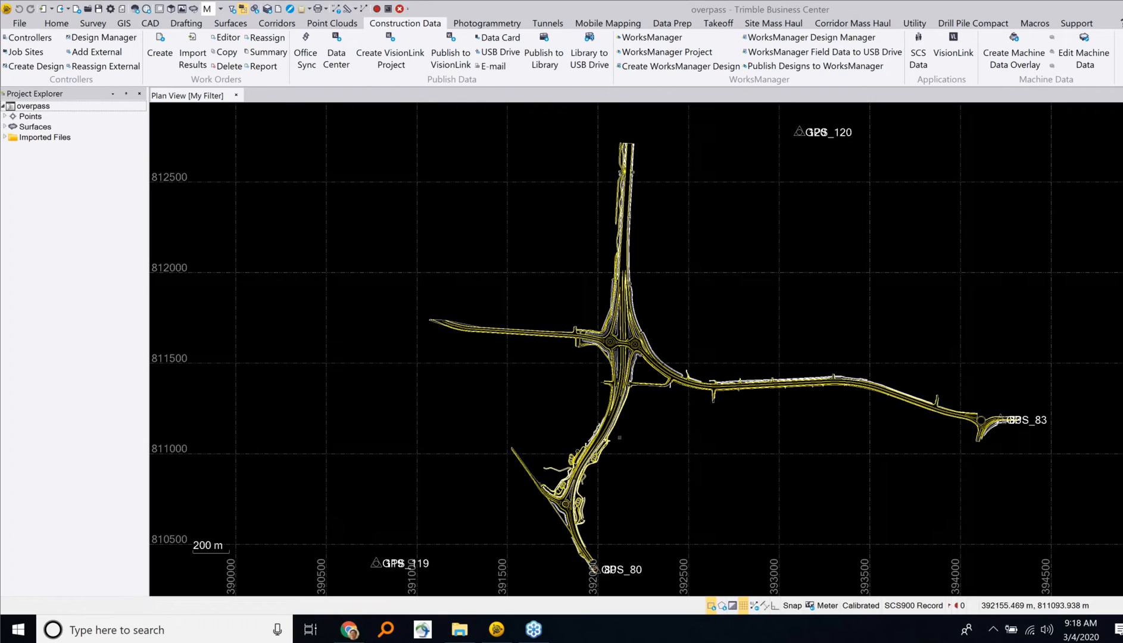
key("alt+Tab")
key("alt+Tab")
key("alt+Tab")
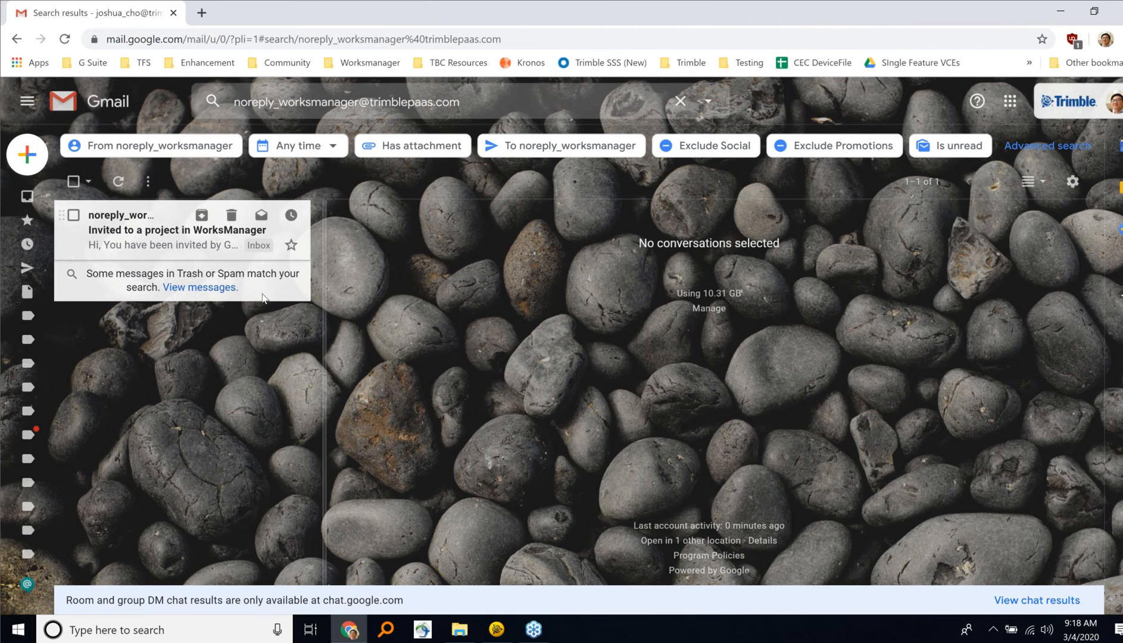
left_click(250, 244)
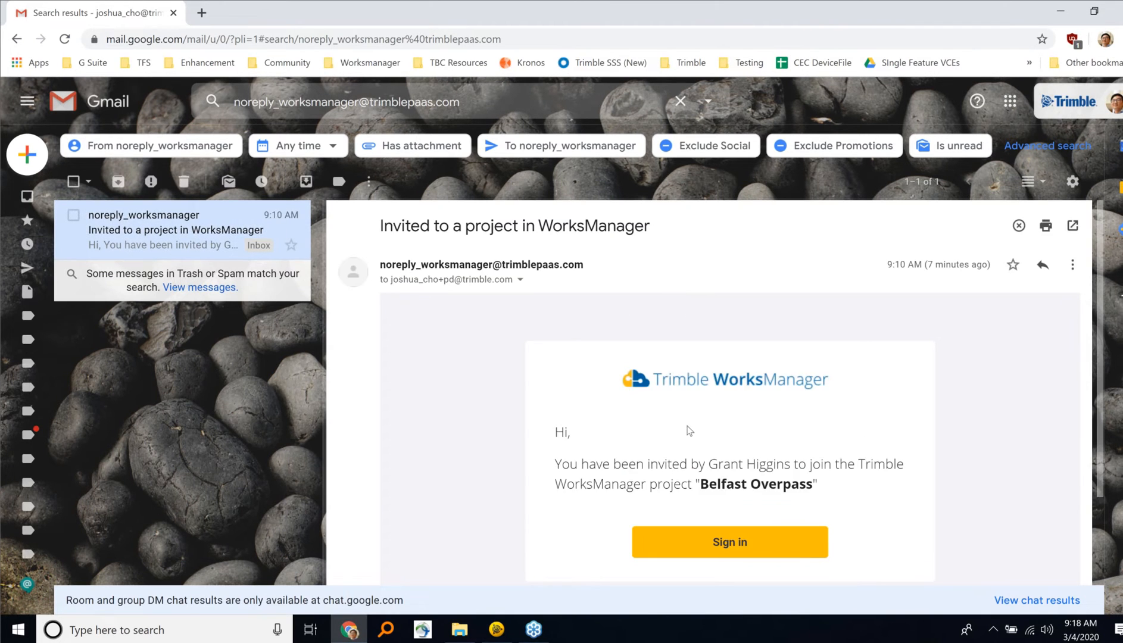
scroll(688, 430, "down", 3)
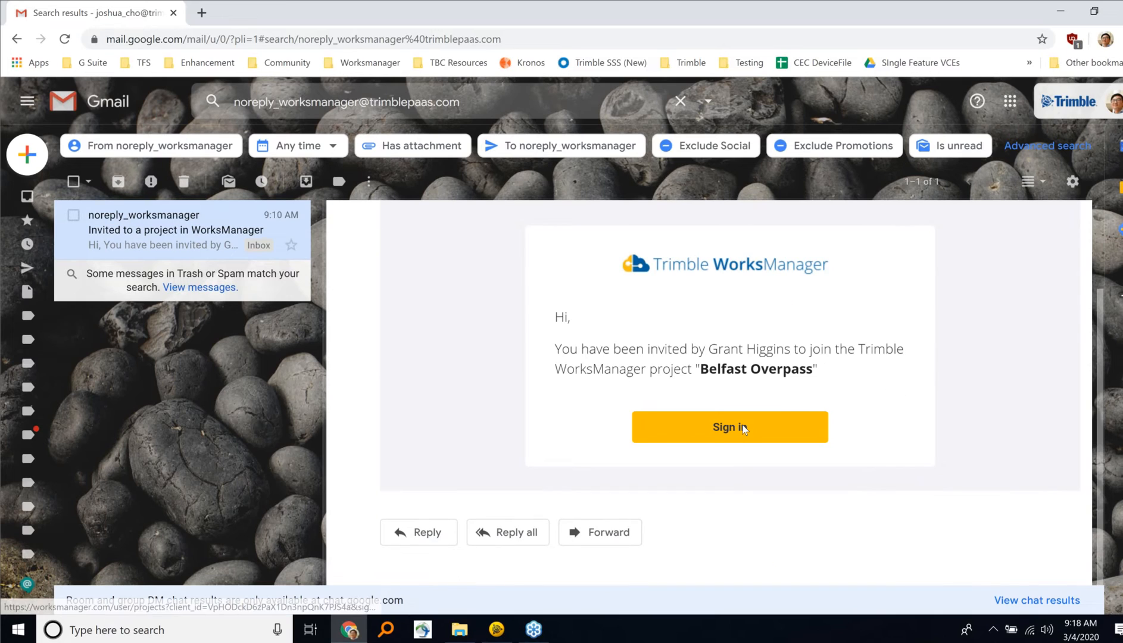
left_click(741, 427)
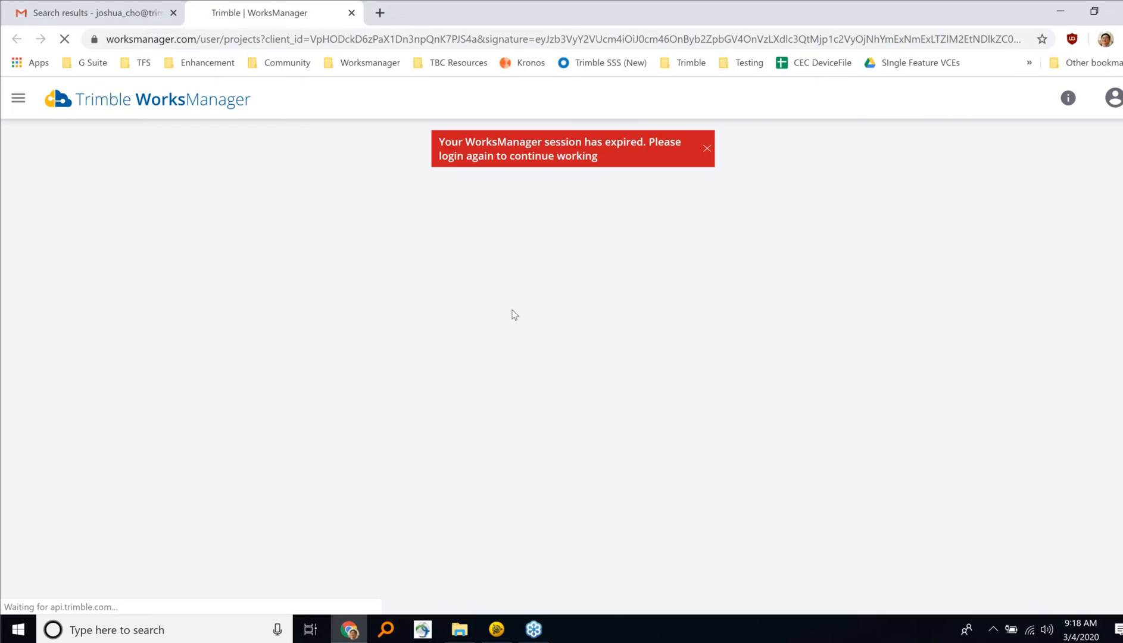
Step: Sign in to WorksManager with the invited member's e-mail address and saved account password
left_click(544, 269)
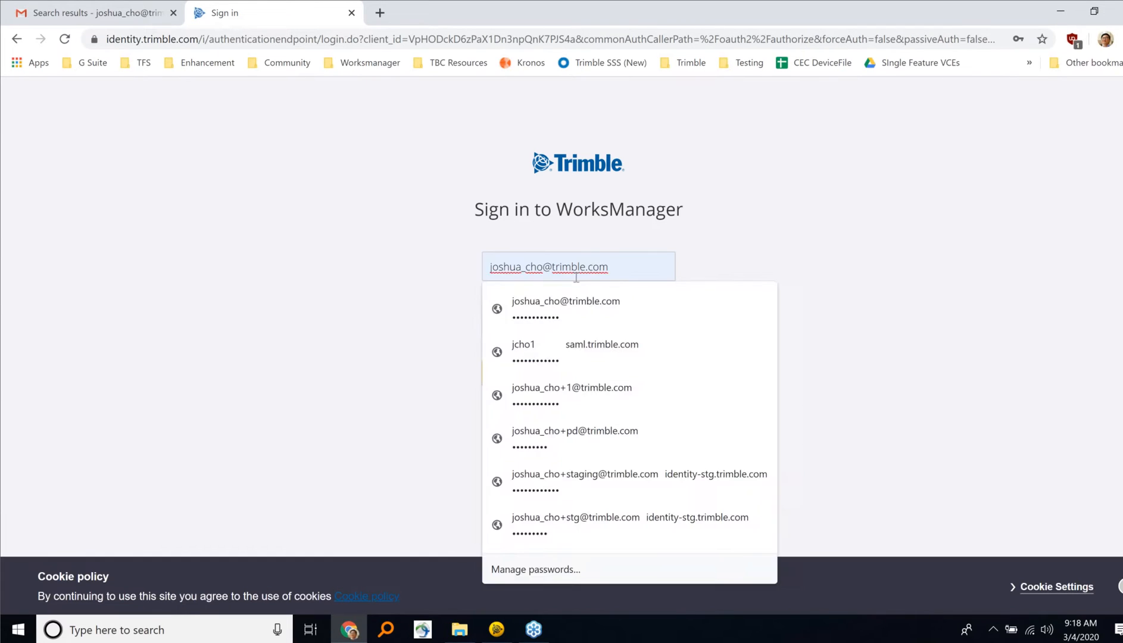
type("+pd")
left_click(571, 309)
left_click(488, 397)
left_click(575, 370)
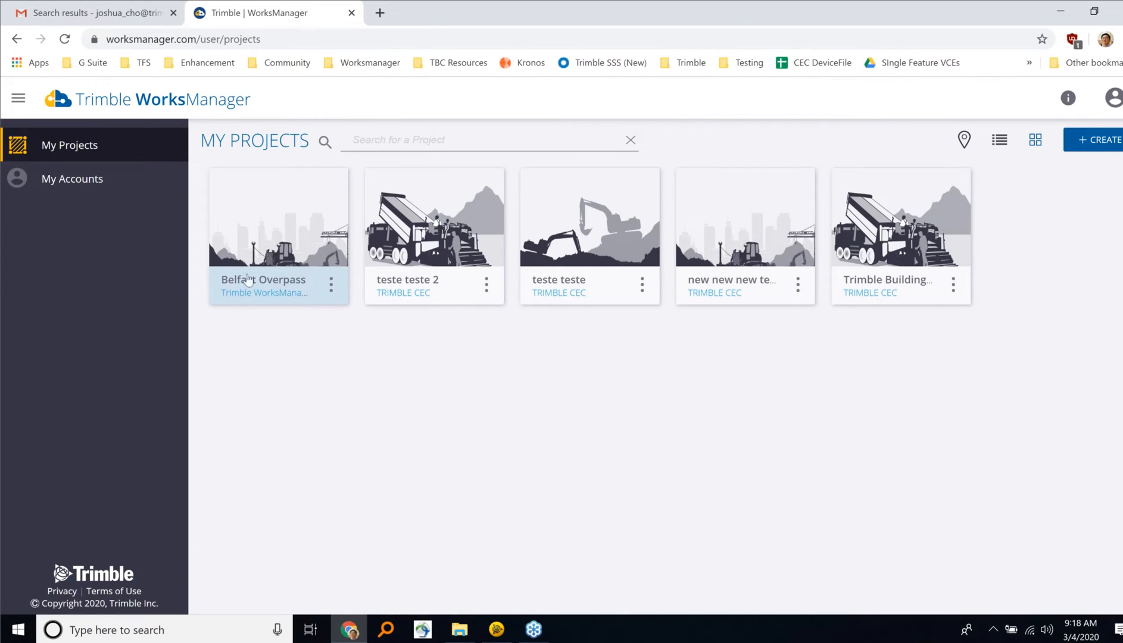
Step: Open the Belfast Overpass project and review its map, members and settings
left_click(305, 232)
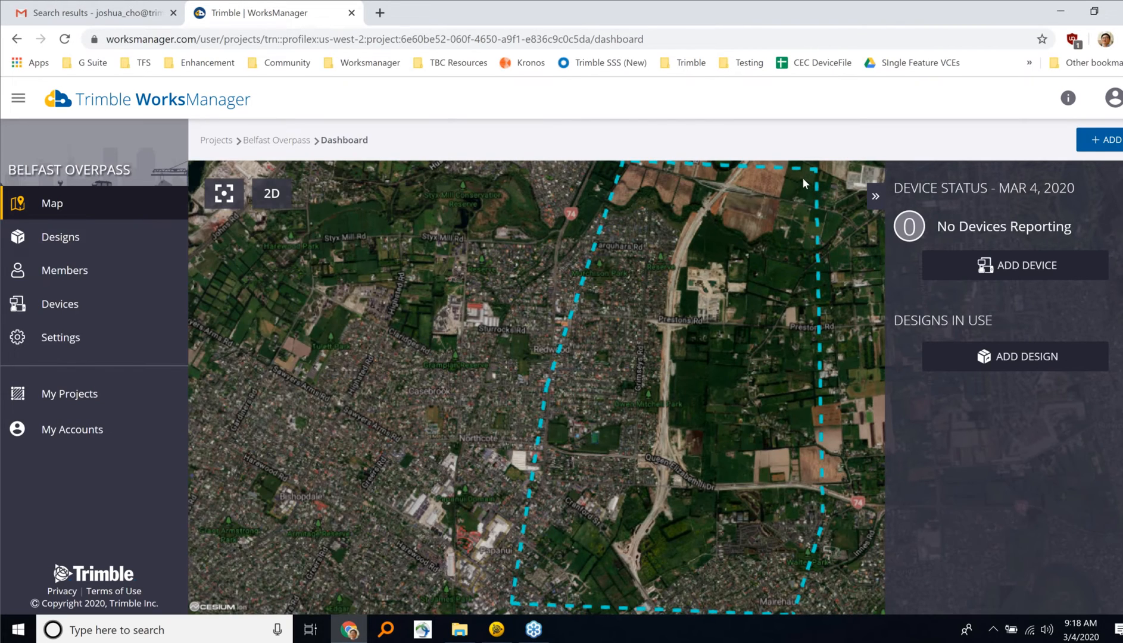
left_click(64, 269)
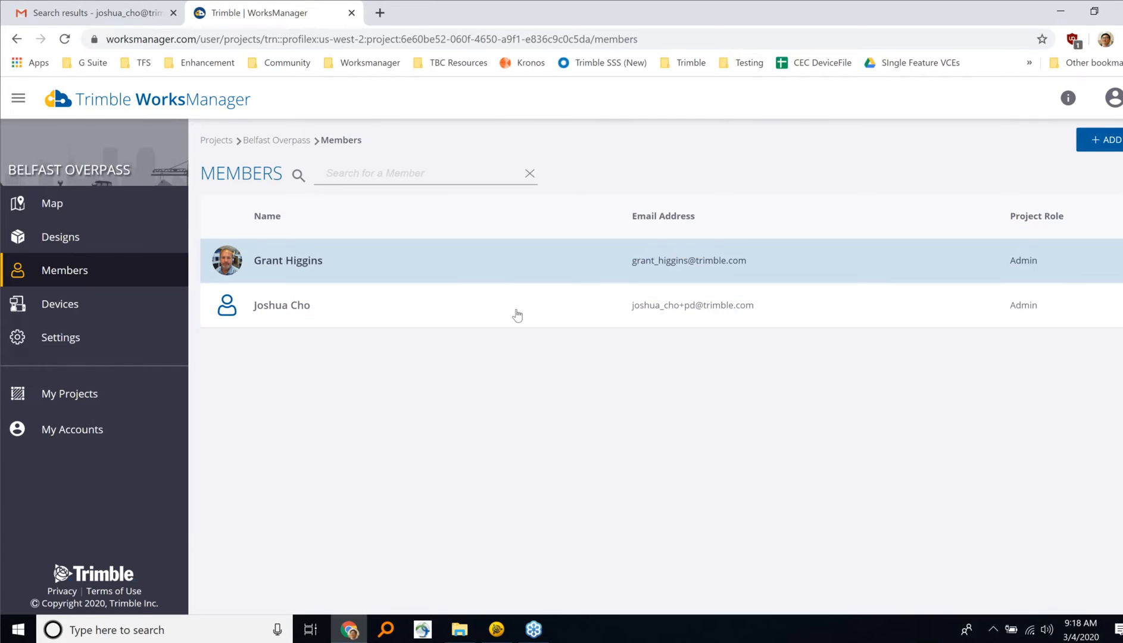
left_click(143, 349)
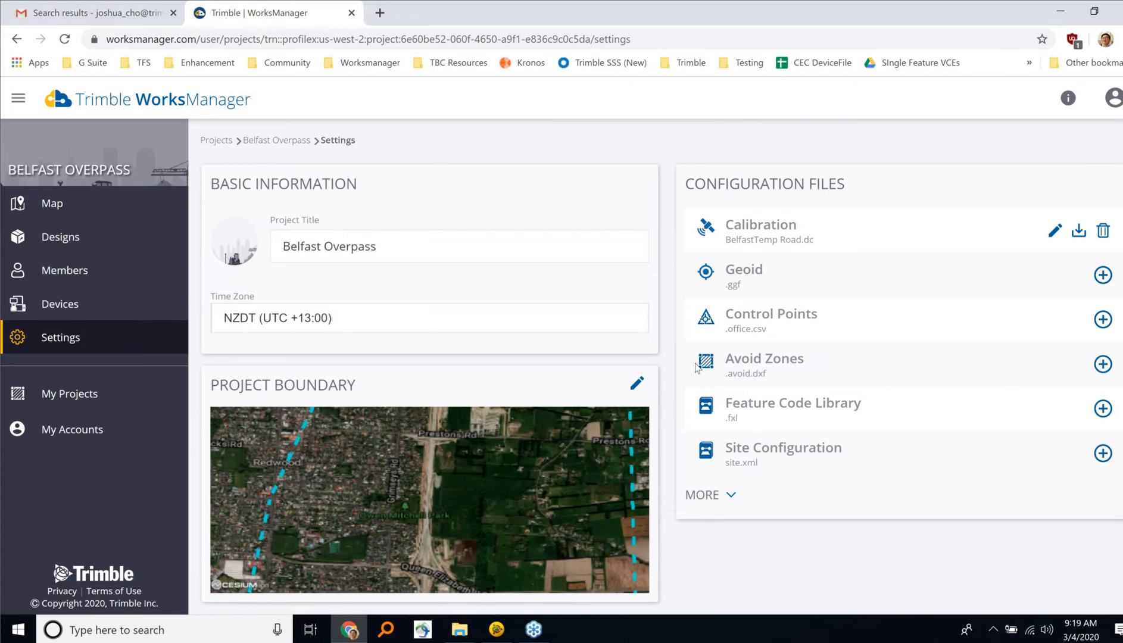
Step: Switch to Trimble Business Center, start the WorksManager Project command and try to sign in with the member's e-mail and account password
key("alt+Tab")
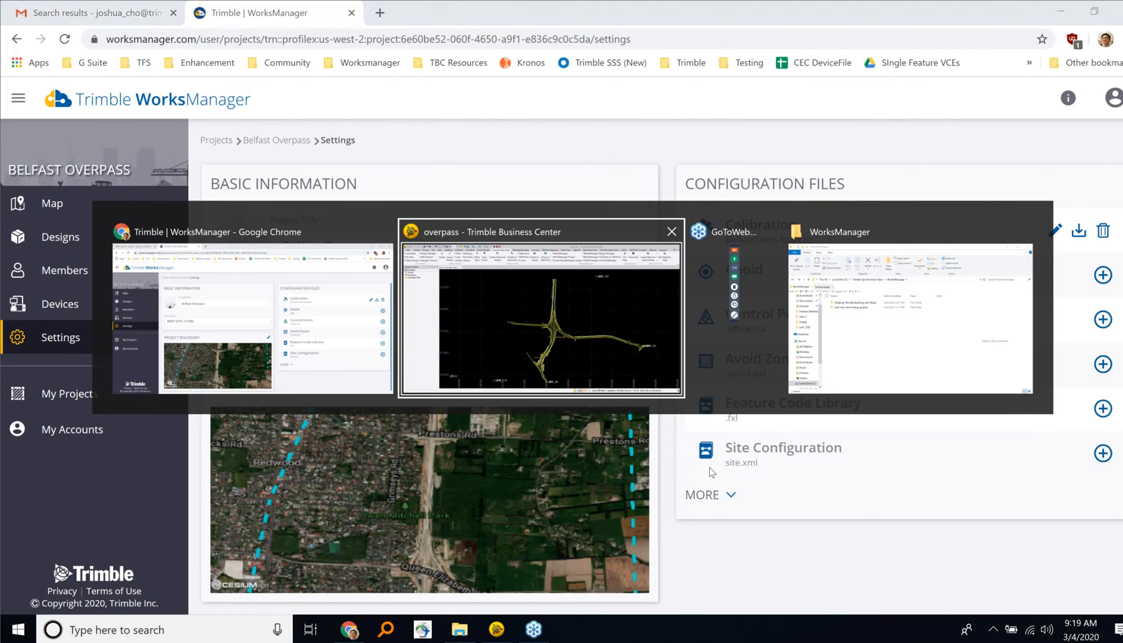
left_click(574, 336)
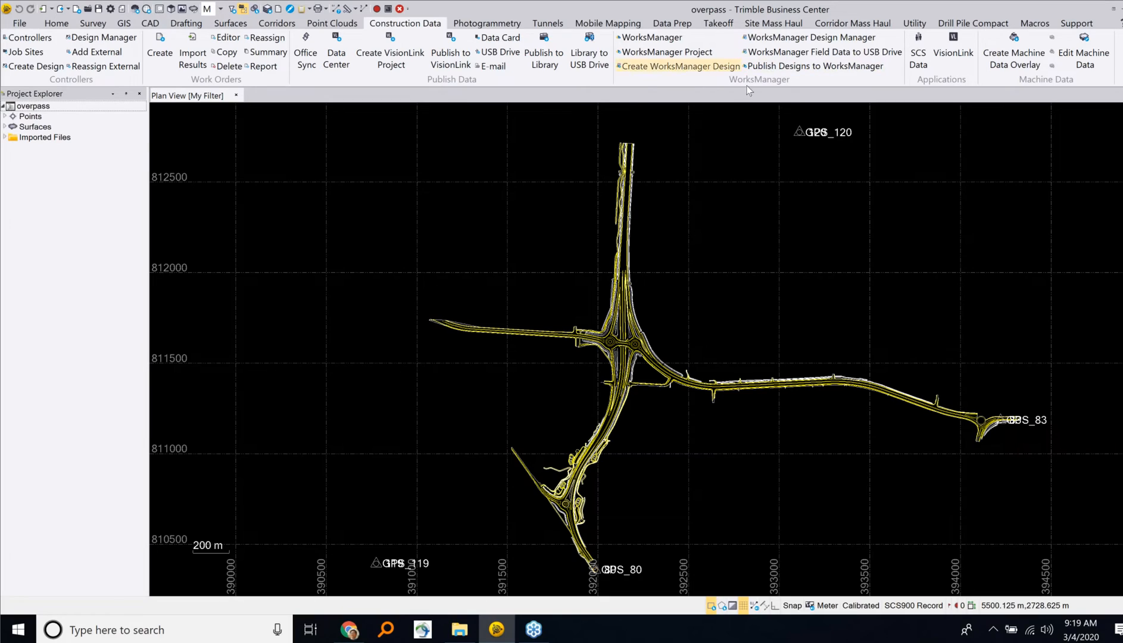
left_click(660, 55)
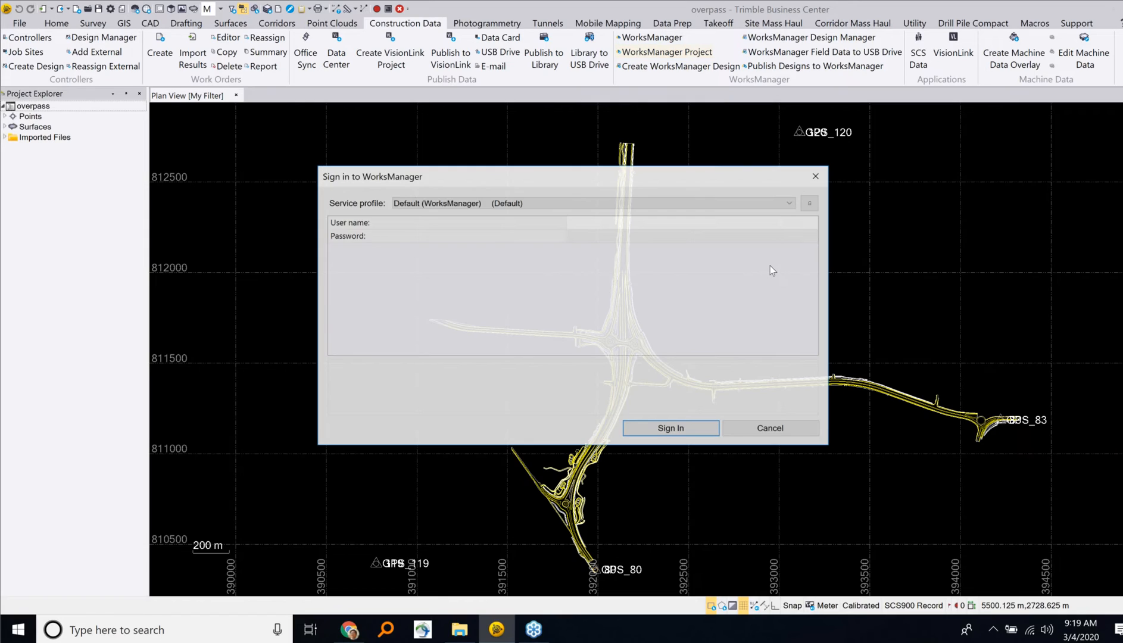
left_click(630, 224)
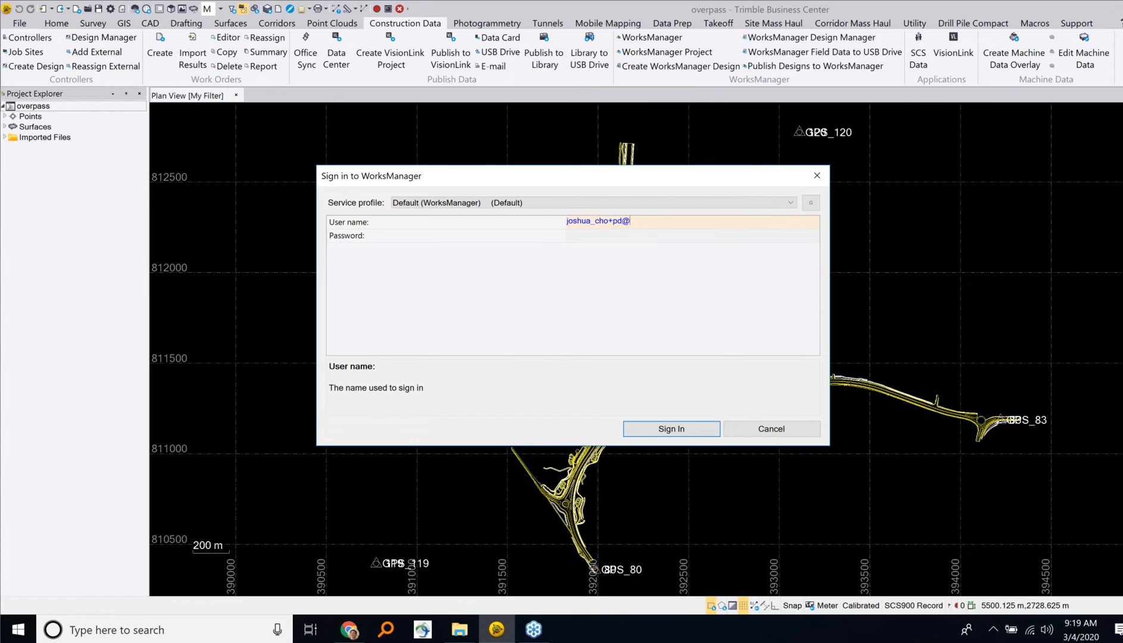
key("Tab")
type("********")
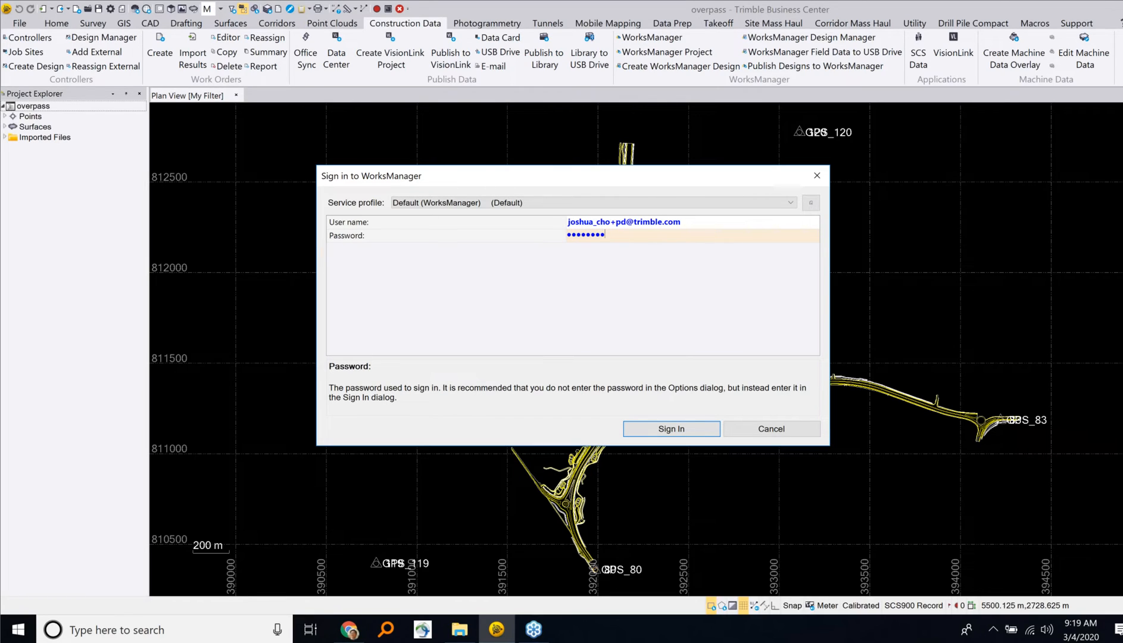
left_click(685, 428)
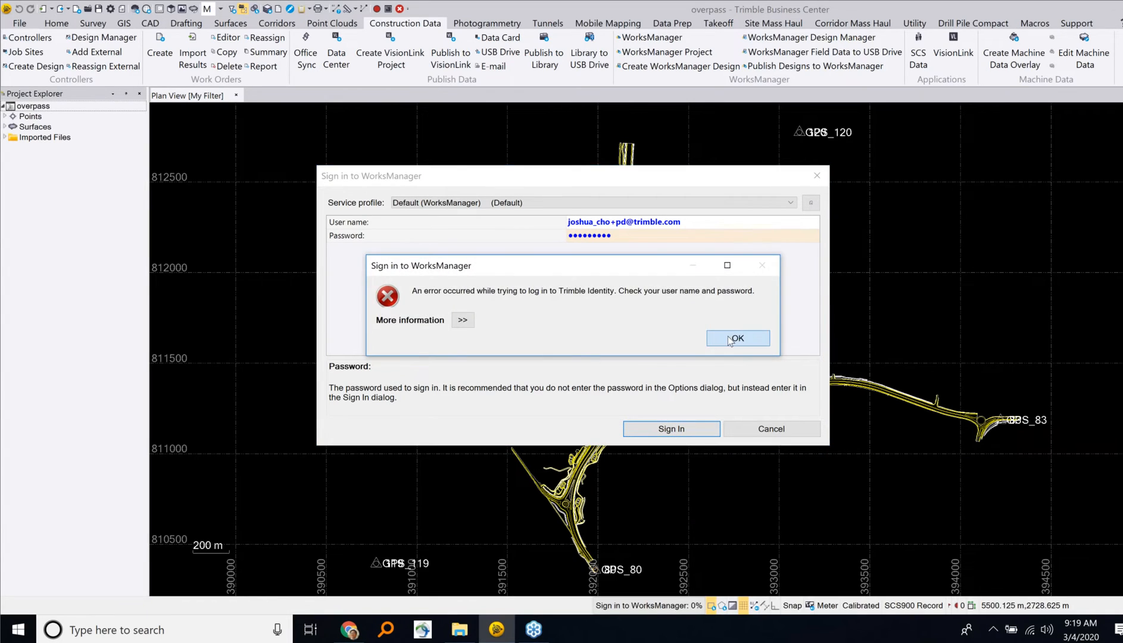
Step: Dismiss the sign-in error, re-enter the account password and sign in to WorksManager
left_click(726, 337)
type("*********")
key("Return")
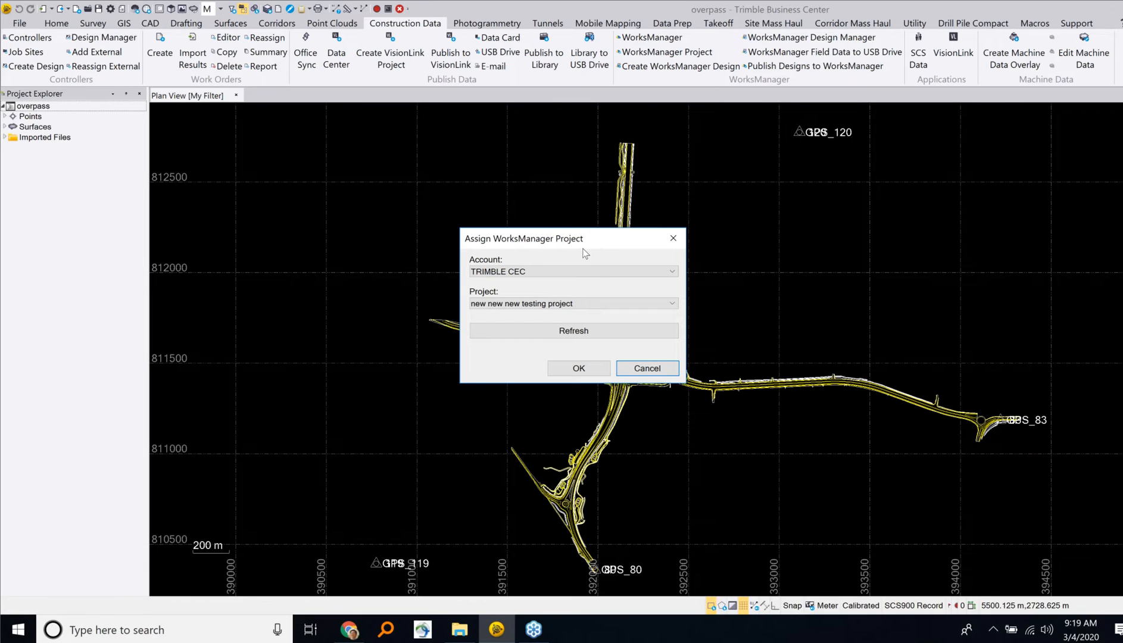
Step: Choose the Trimble WorksManager account and its Belfast Overpass project for the project assignment
left_click(597, 272)
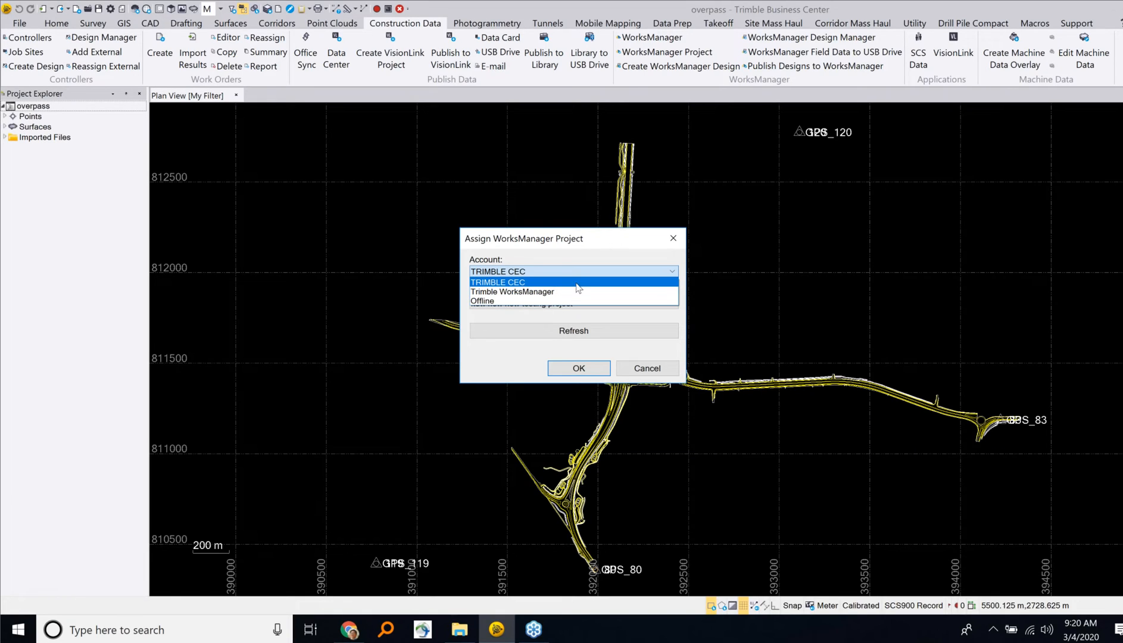
left_click(533, 292)
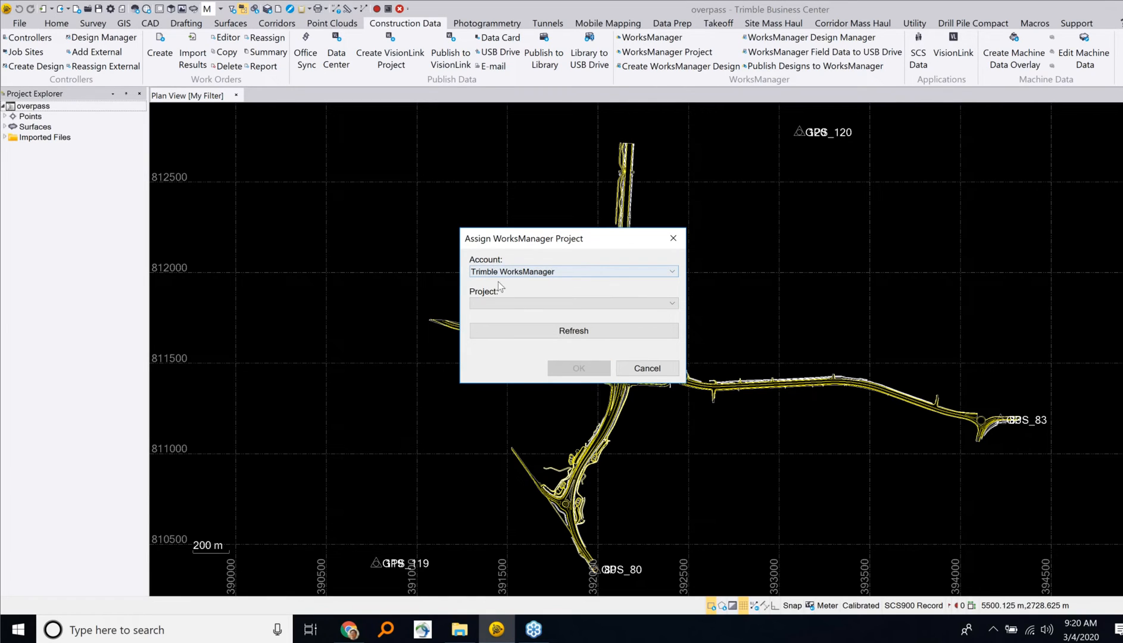
left_click(628, 304)
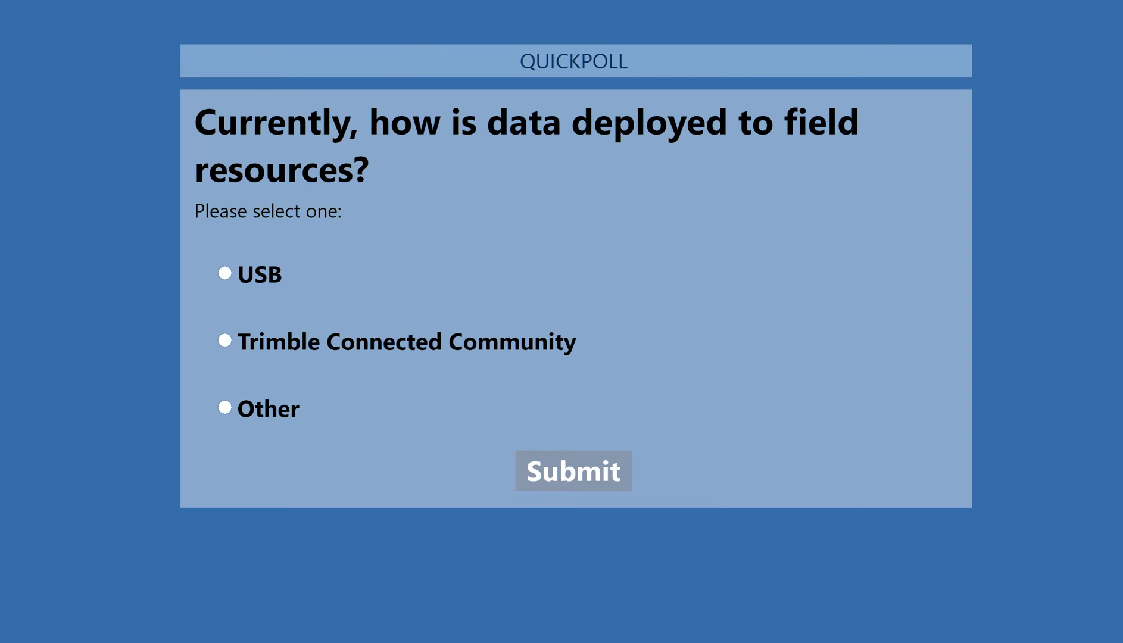
left_click(225, 273)
left_click(558, 476)
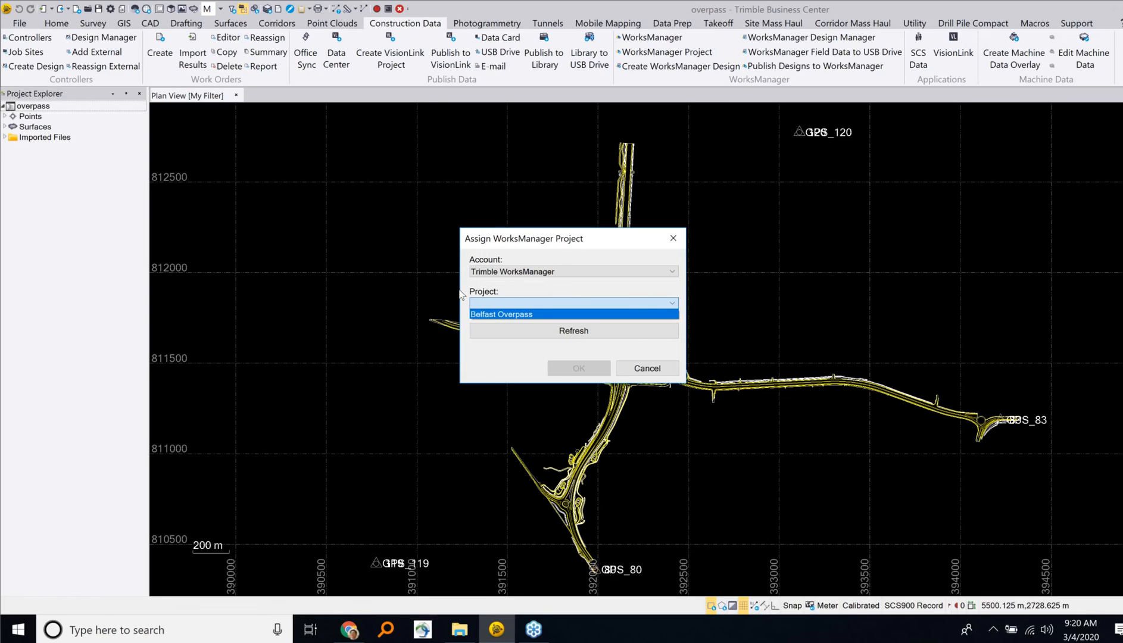
Step: Confirm the WorksManager project assignment and collapse the Units, Control Points and Avoidance Zones sections
left_click(574, 369)
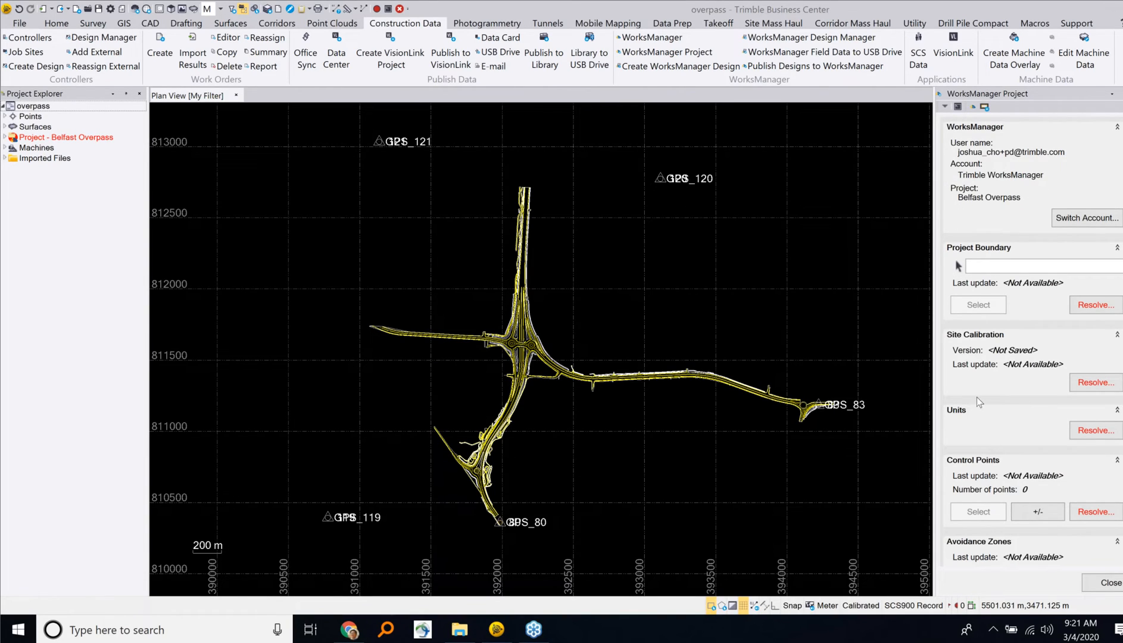
scroll(977, 395, "down", 1)
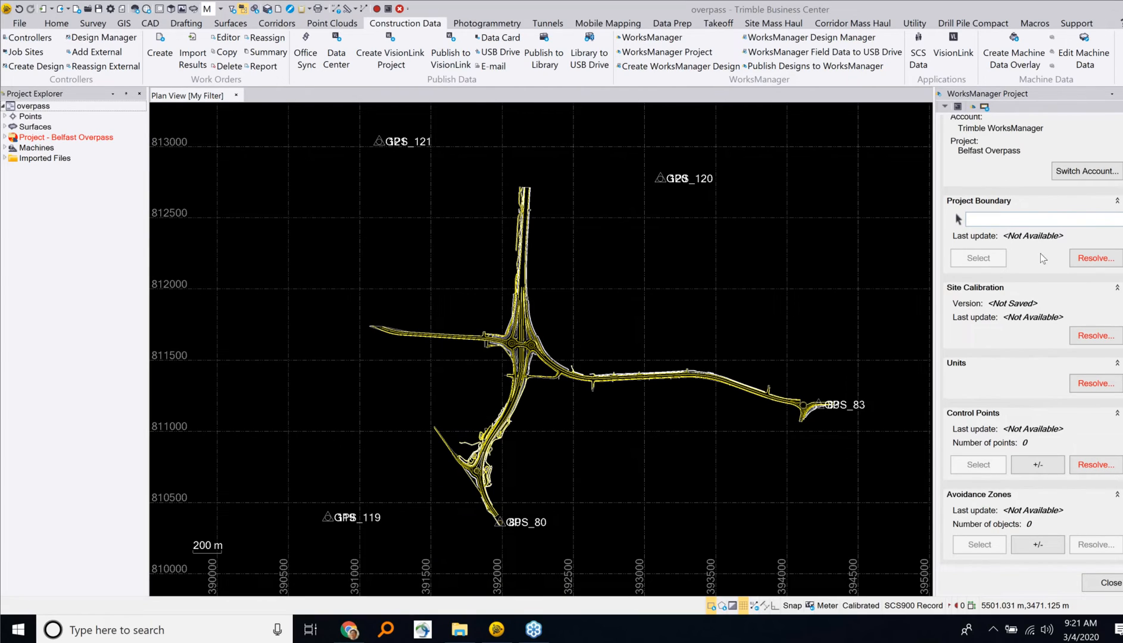
left_click(1117, 365)
left_click(1118, 414)
left_click(1122, 449)
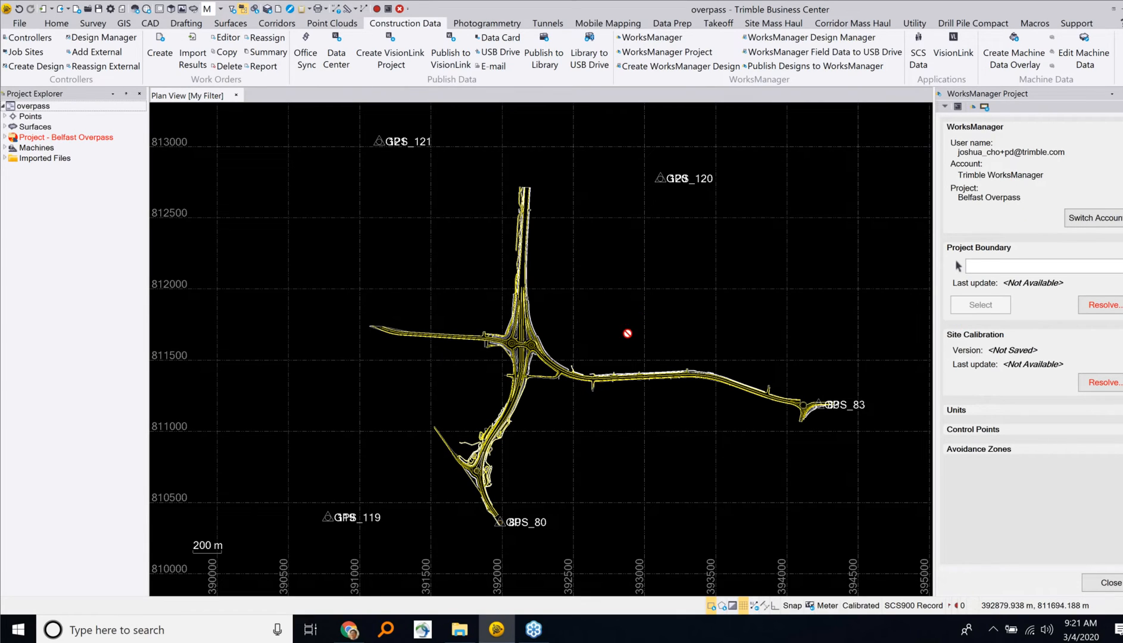
scroll(554, 334, "up", 1)
mouse_move(554, 334)
left_mouse_down()
mouse_move(566, 350)
mouse_move(557, 350)
left_mouse_up()
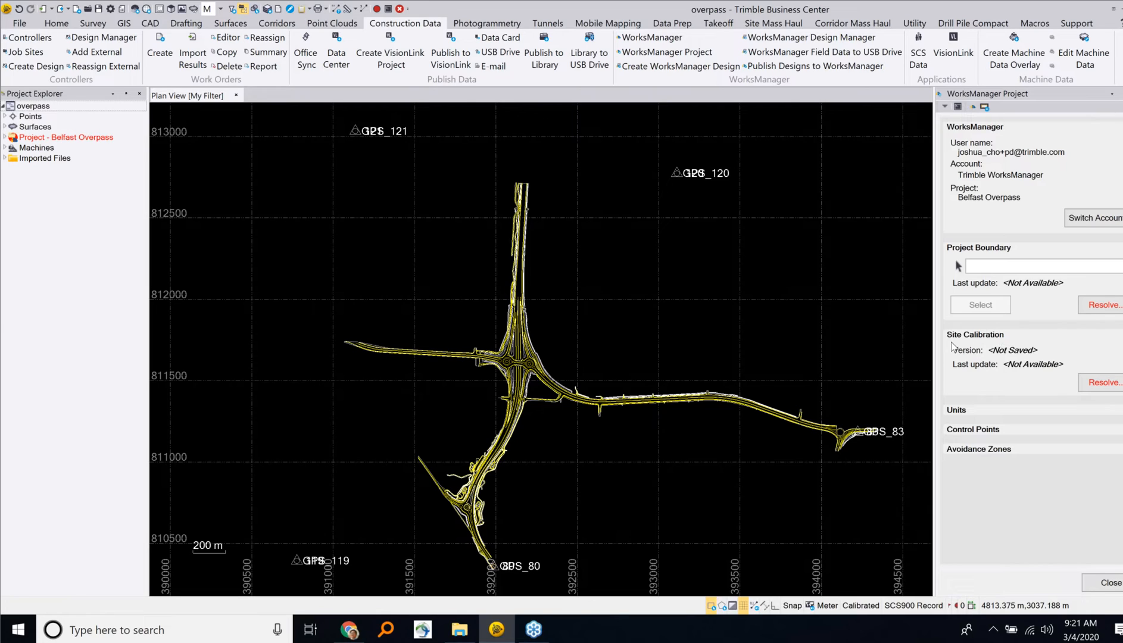
Step: Resolve the site calibration by adopting it from WorksManager
left_click(1096, 387)
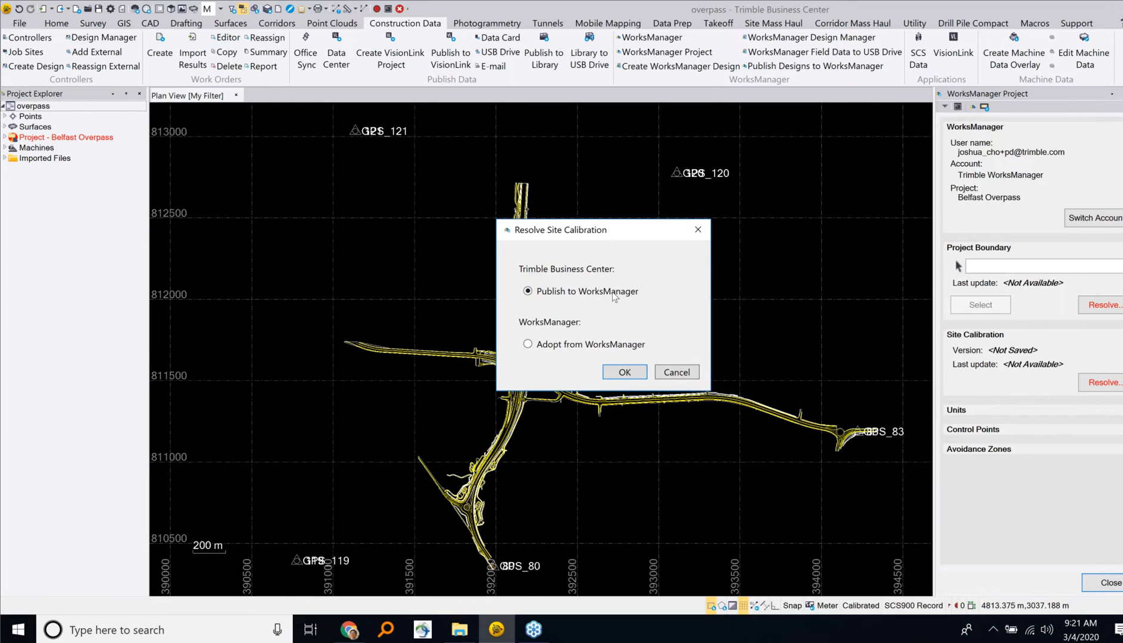
left_click(557, 346)
left_click(625, 372)
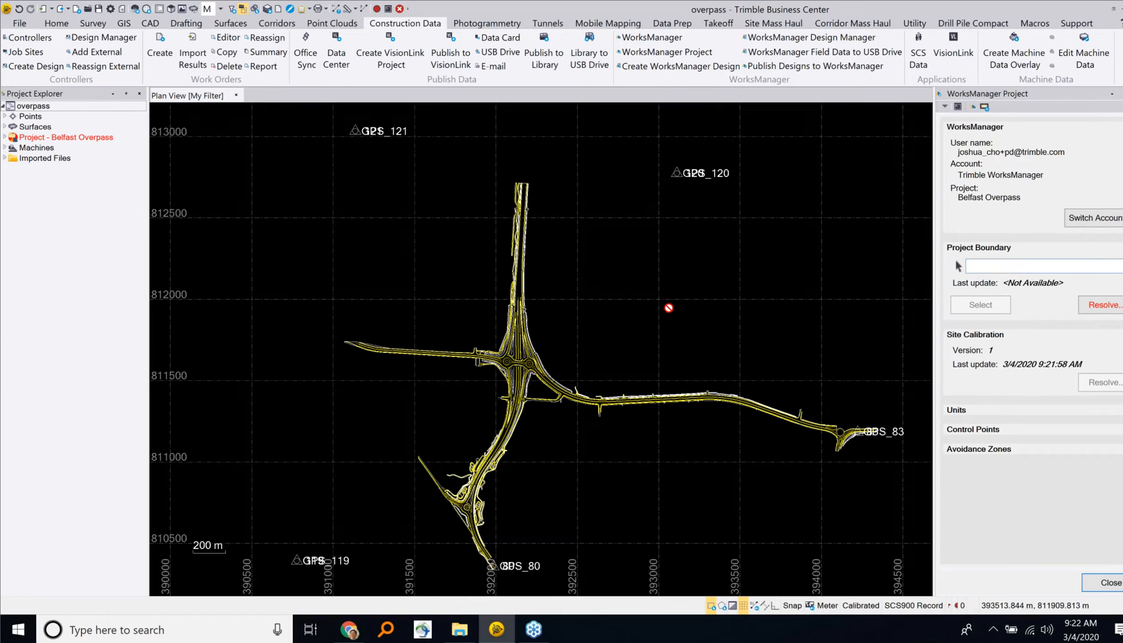
Step: Adopt the project boundary from WorksManager and resolve the units by publishing them to WorksManager
scroll(668, 308, "down", 1)
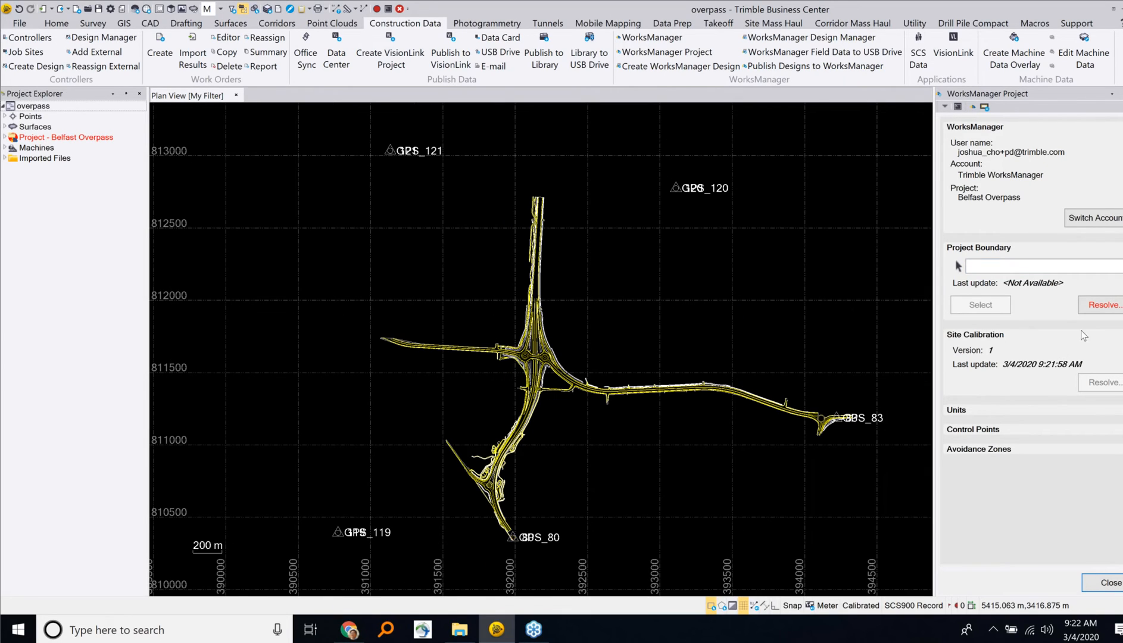
left_click(1100, 307)
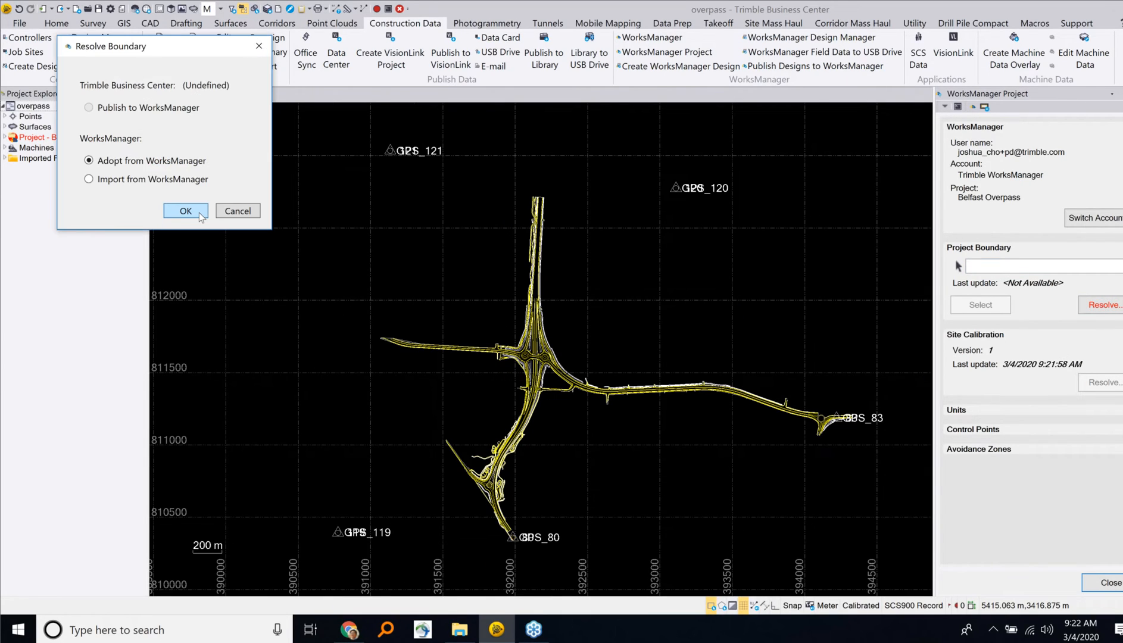
left_click(189, 211)
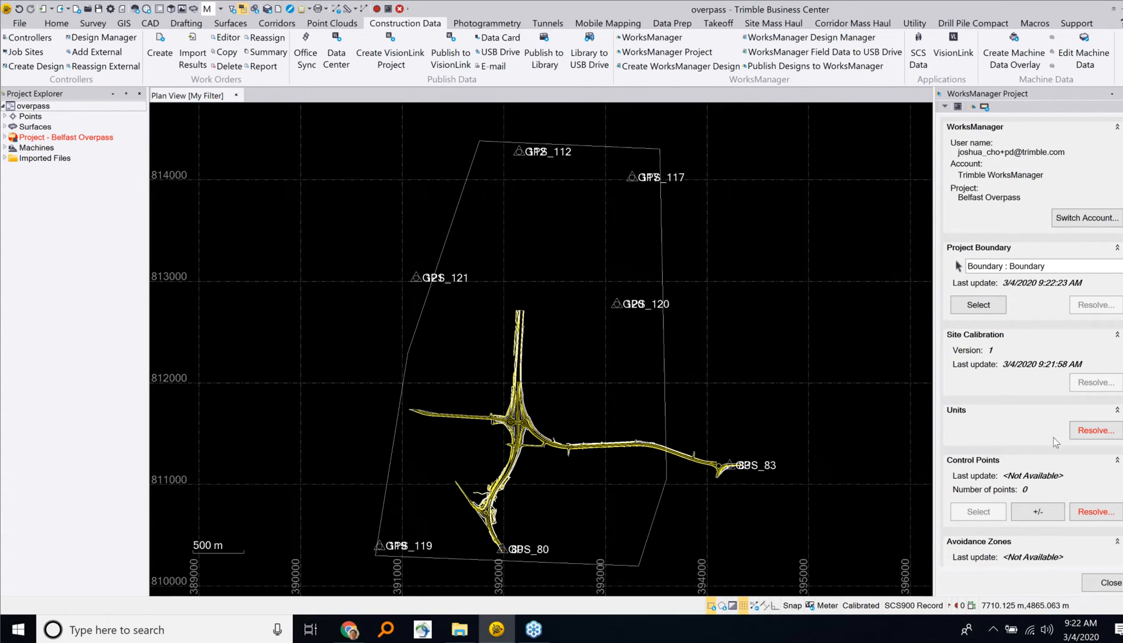
left_click(1082, 431)
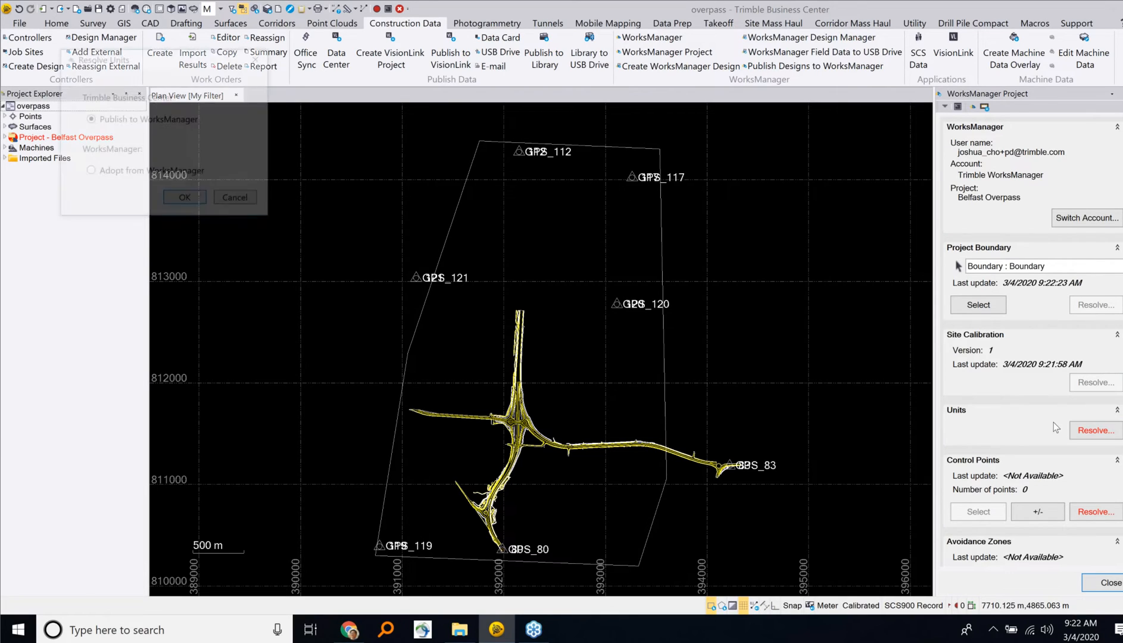
left_click(186, 201)
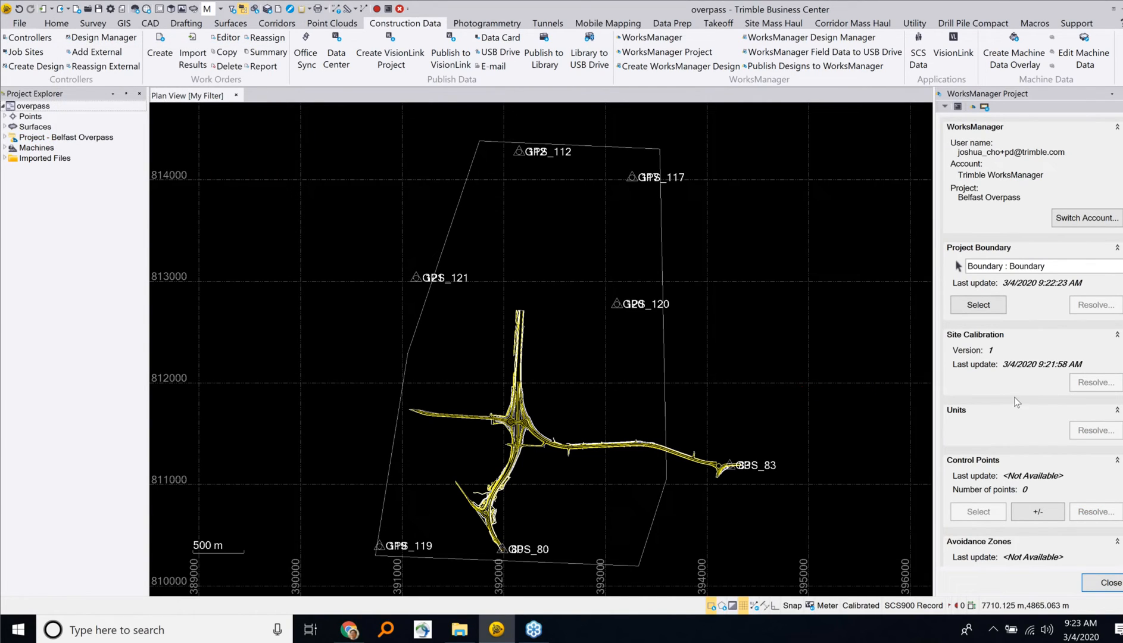
Step: Create a WorksManager design named Overpass in the Belfast Overpass project
scroll(1009, 390, "down", 1)
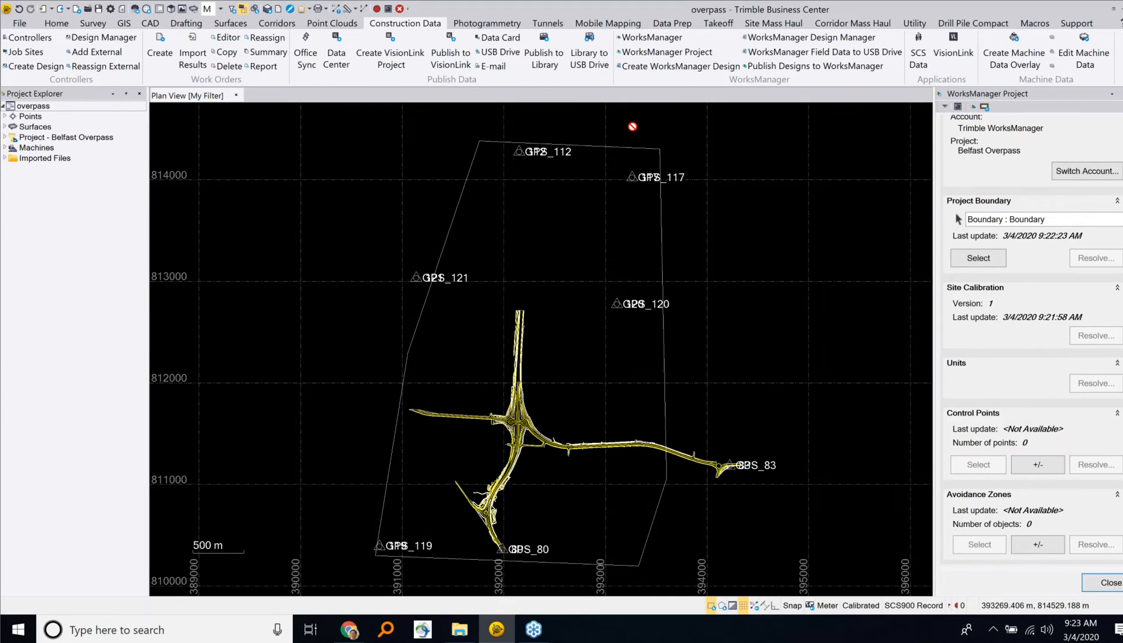
left_click(698, 70)
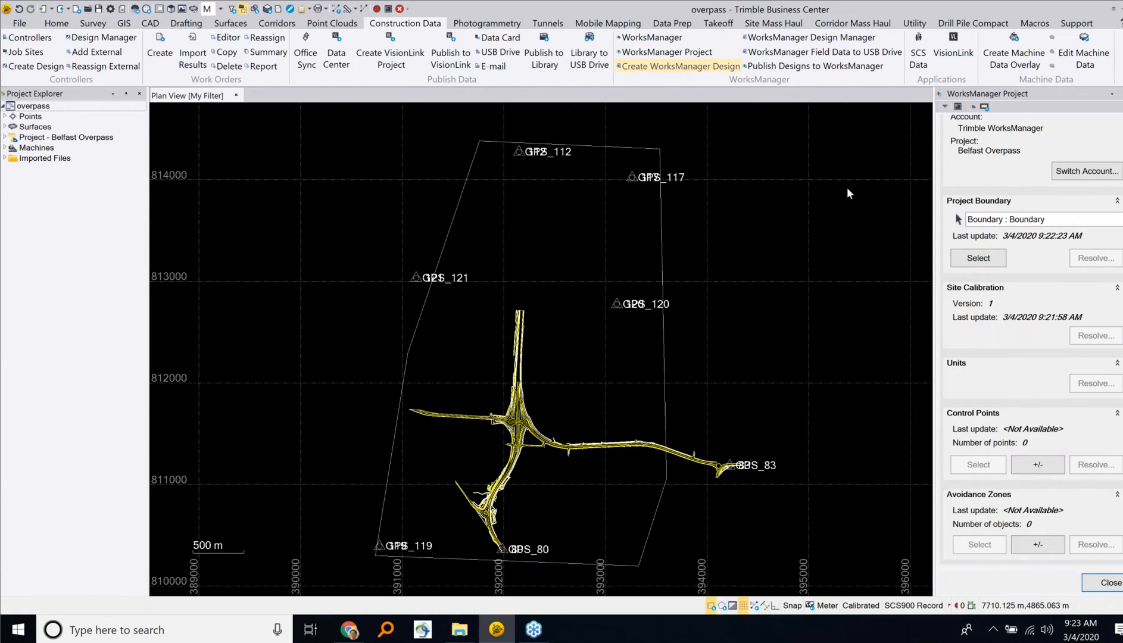
left_click(580, 368)
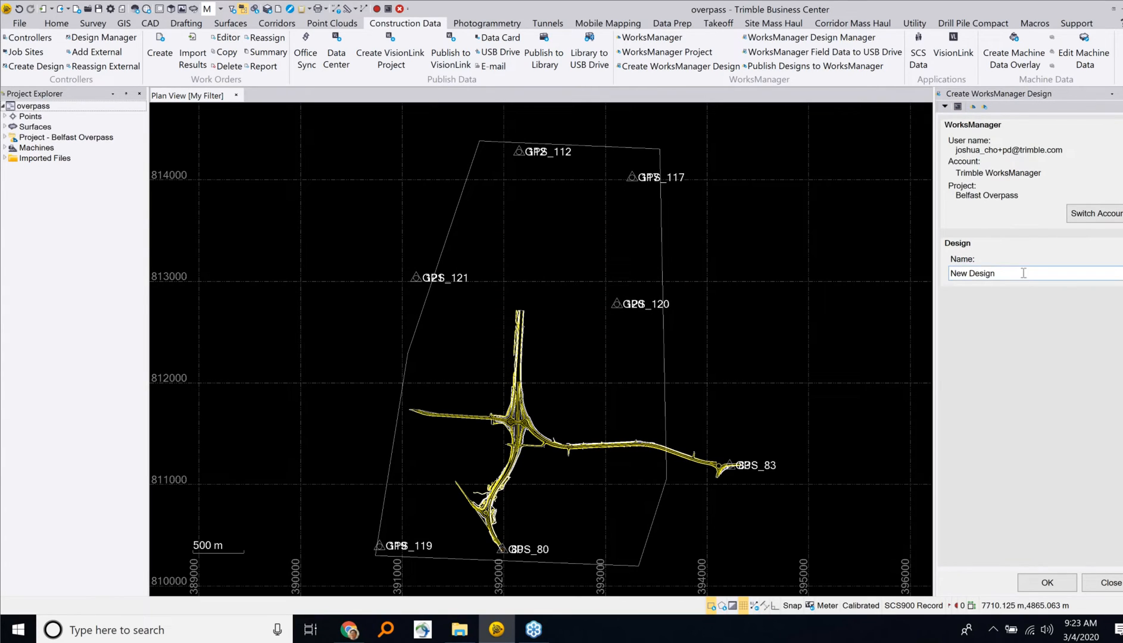
left_click(1023, 272)
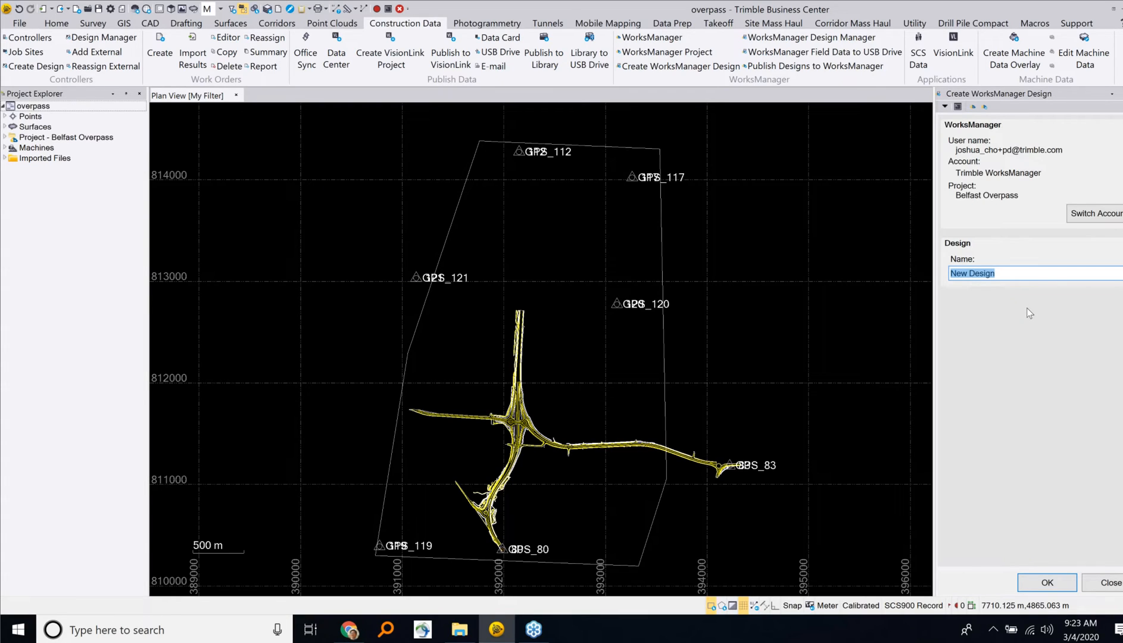
type("Overpass")
left_click(1056, 586)
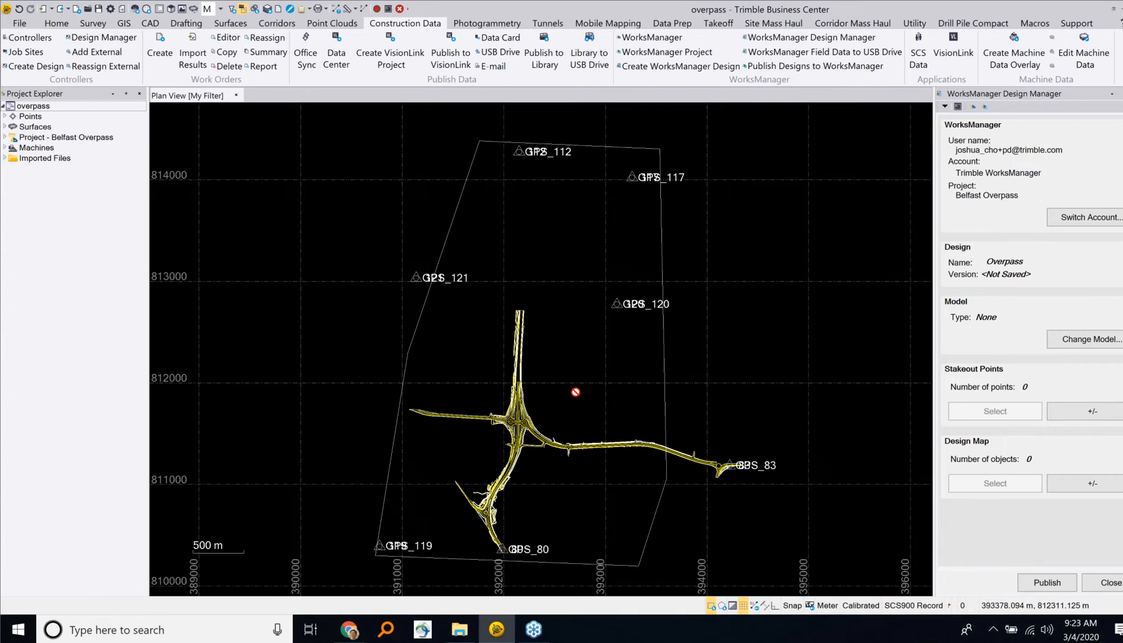
Step: Set the Overpass design's model type to Surface, using CNC Final Design Rev2 with no clipping boundary
scroll(562, 407, "up", 5)
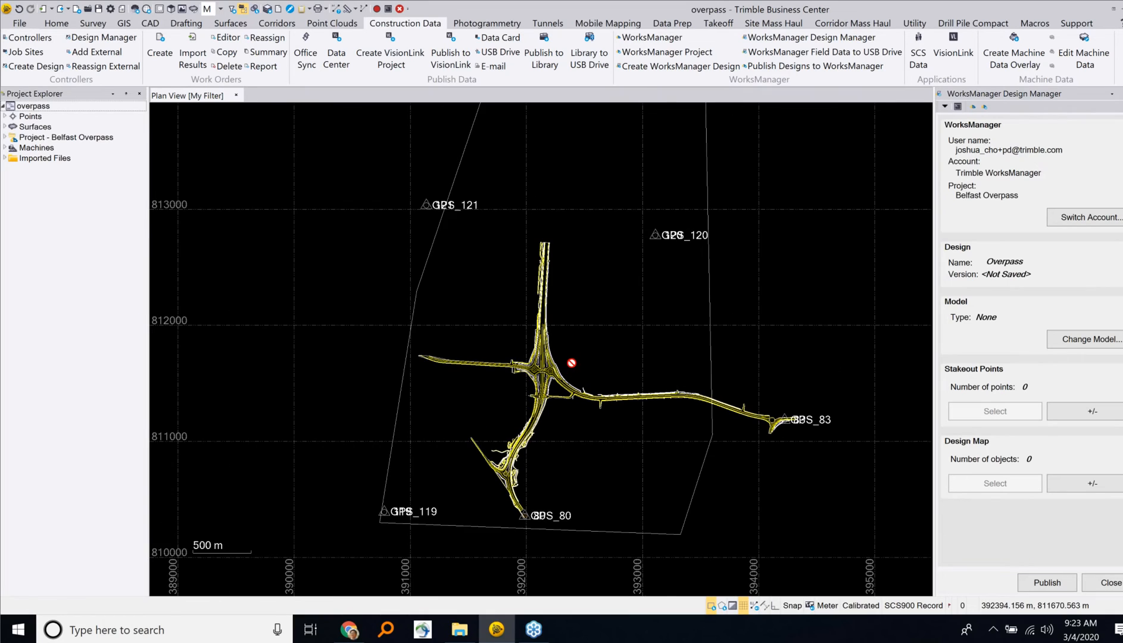
scroll(567, 332, "up", 2)
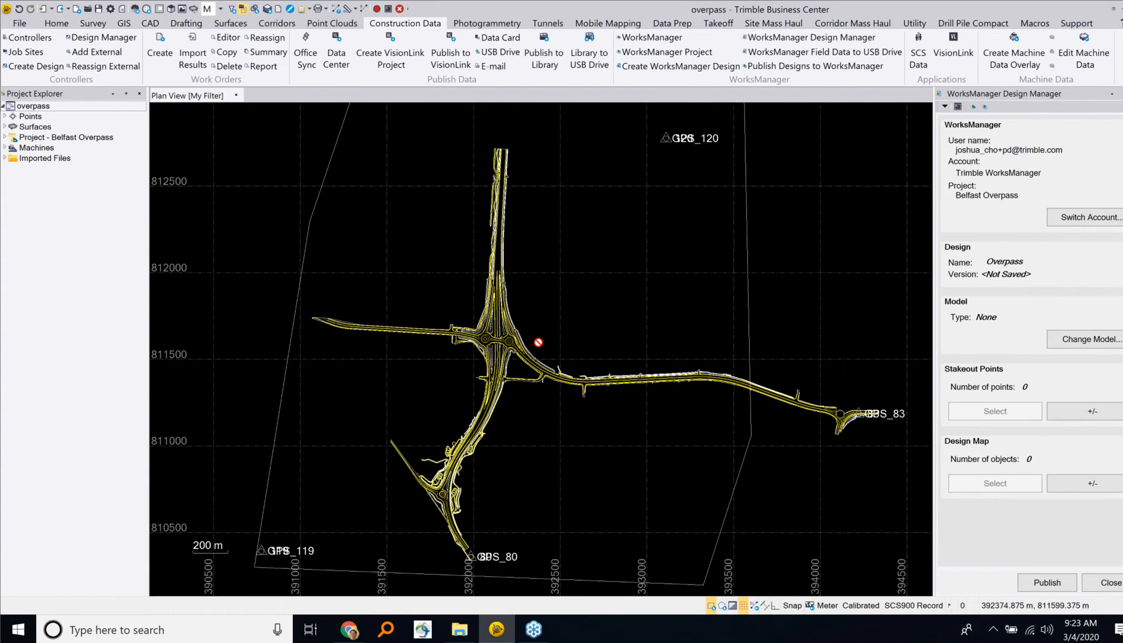
scroll(538, 342, "up", 1)
left_click_drag(538, 342, 524, 333)
scroll(561, 313, "down", 1)
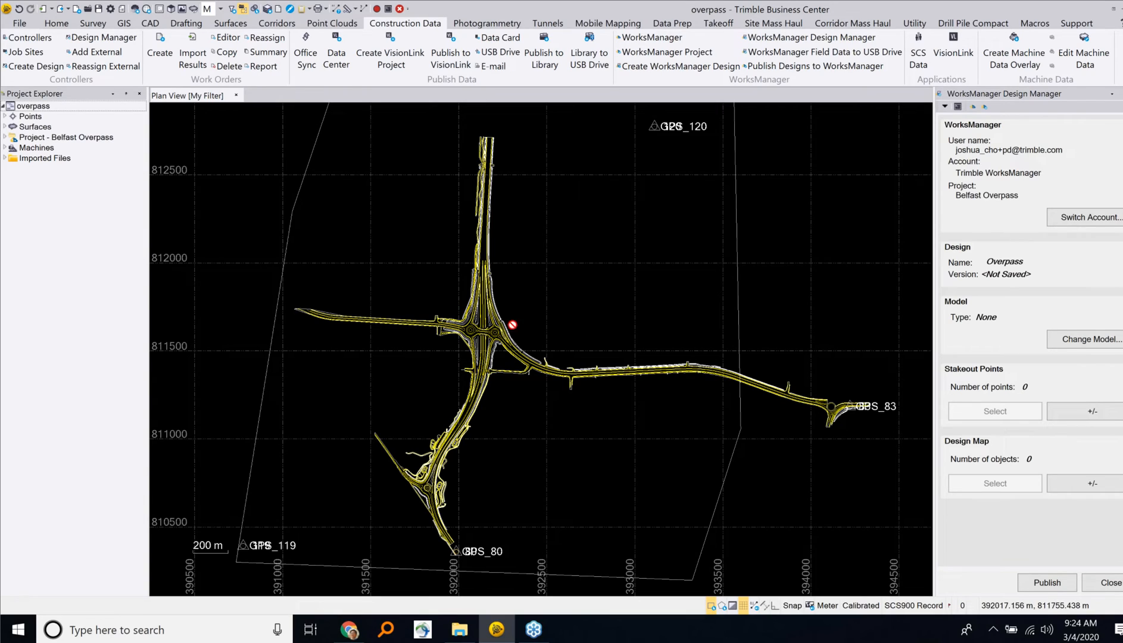
left_click(1080, 344)
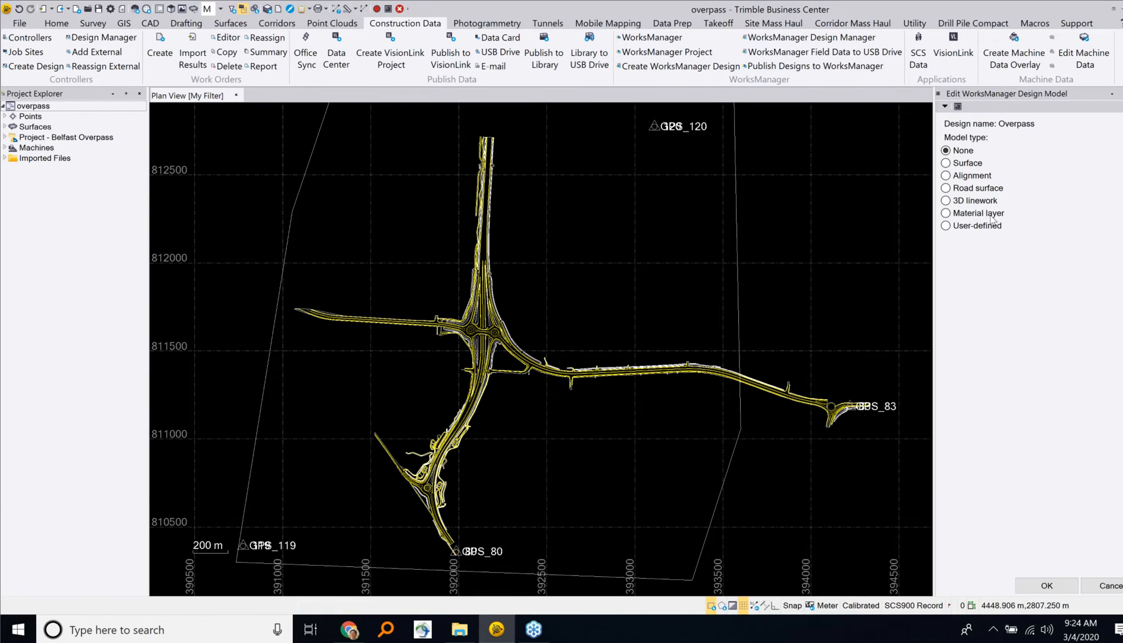
left_click(966, 167)
left_click(1038, 251)
left_click(1039, 250)
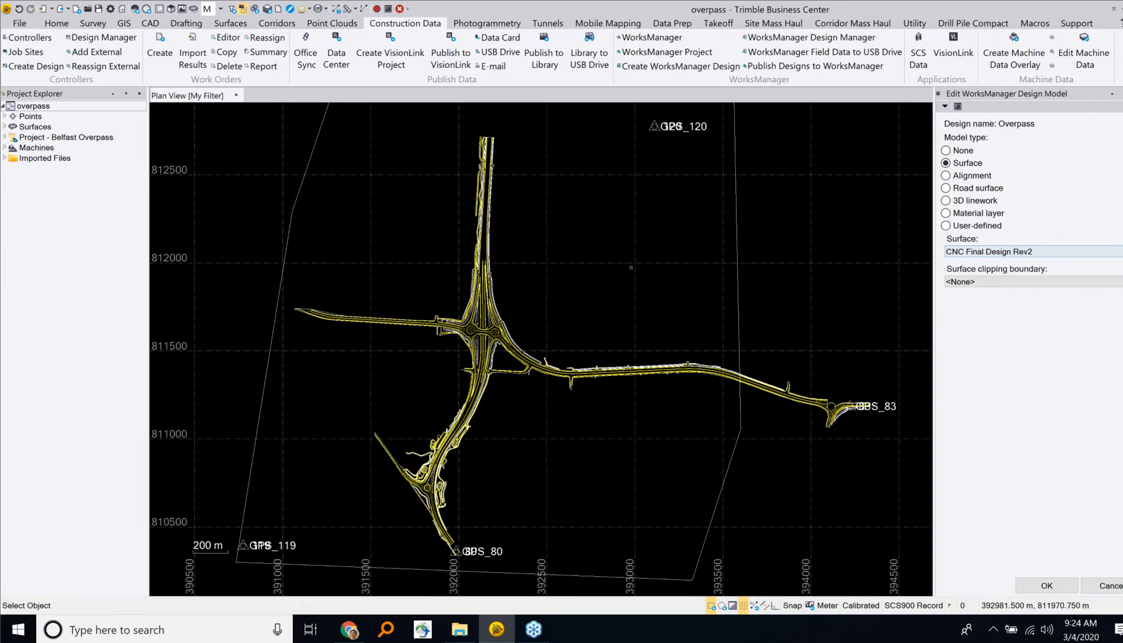
left_click(1047, 585)
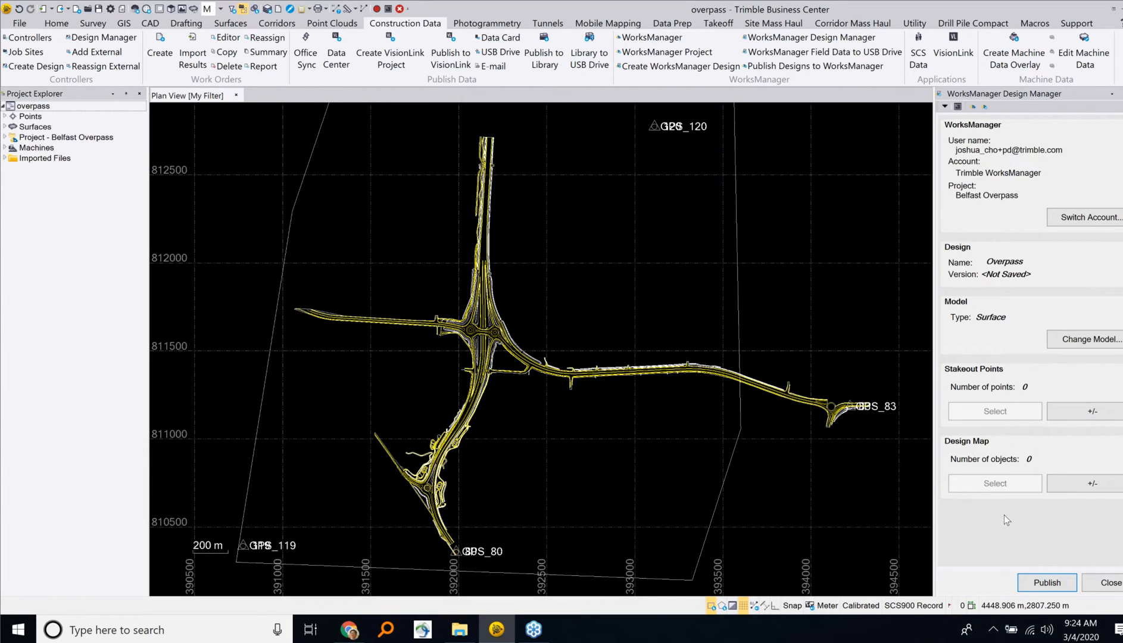
Step: Publish the Overpass design to WorksManager and acknowledge the completion notice
left_click(1043, 584)
left_click(1046, 585)
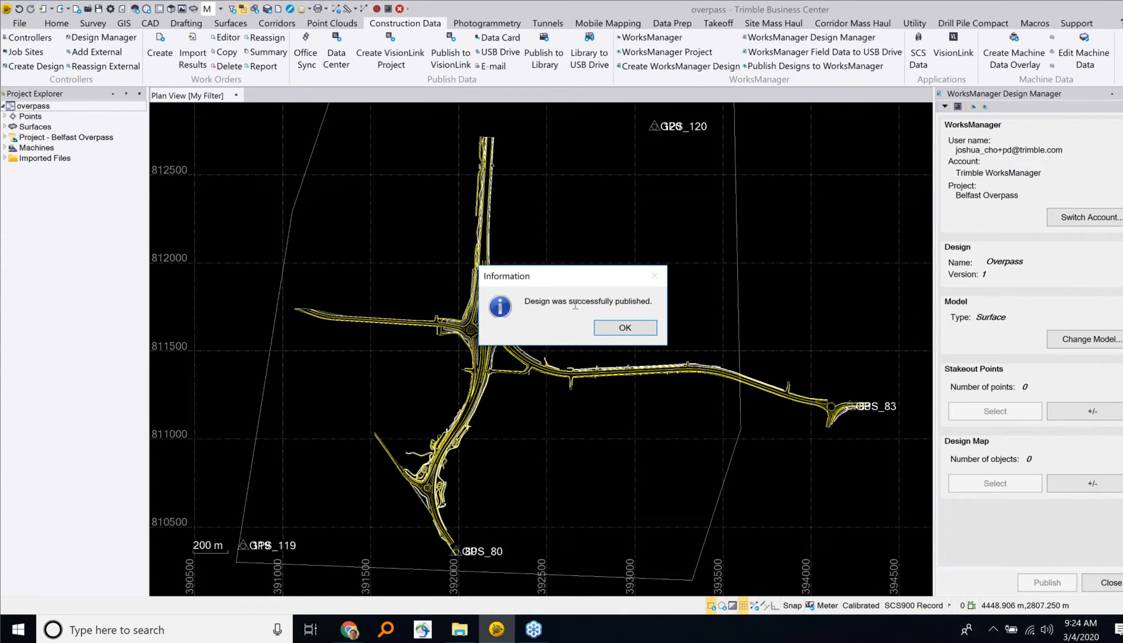
left_click(648, 329)
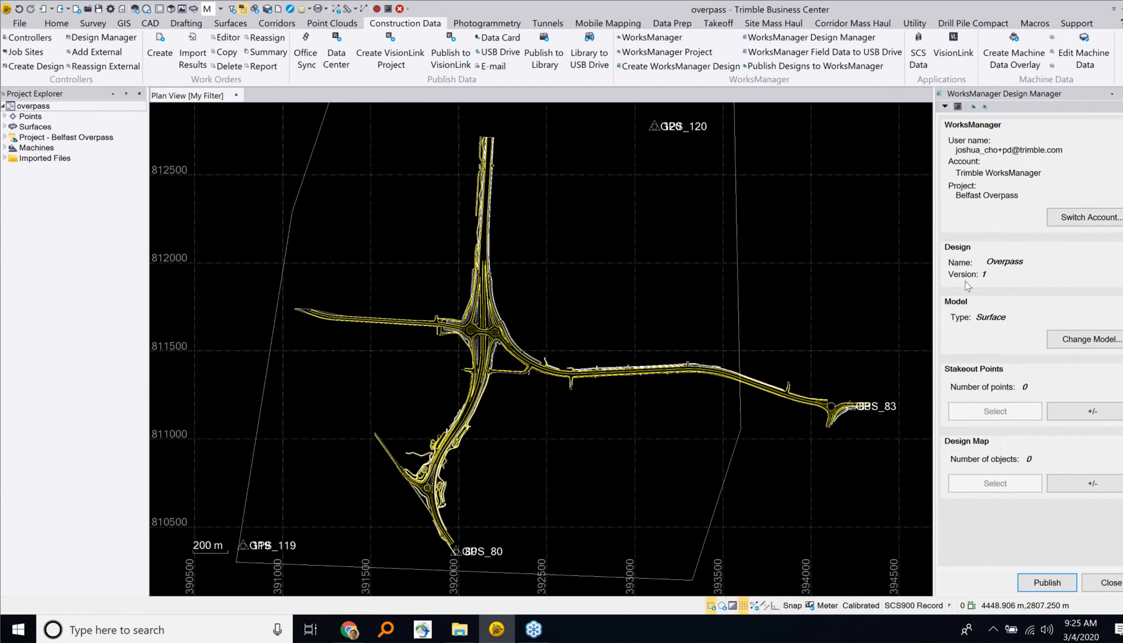
Step: Switch to WorksManager in the browser, list the Belfast Overpass designs and open the details of the Overpass design
key("alt+Tab")
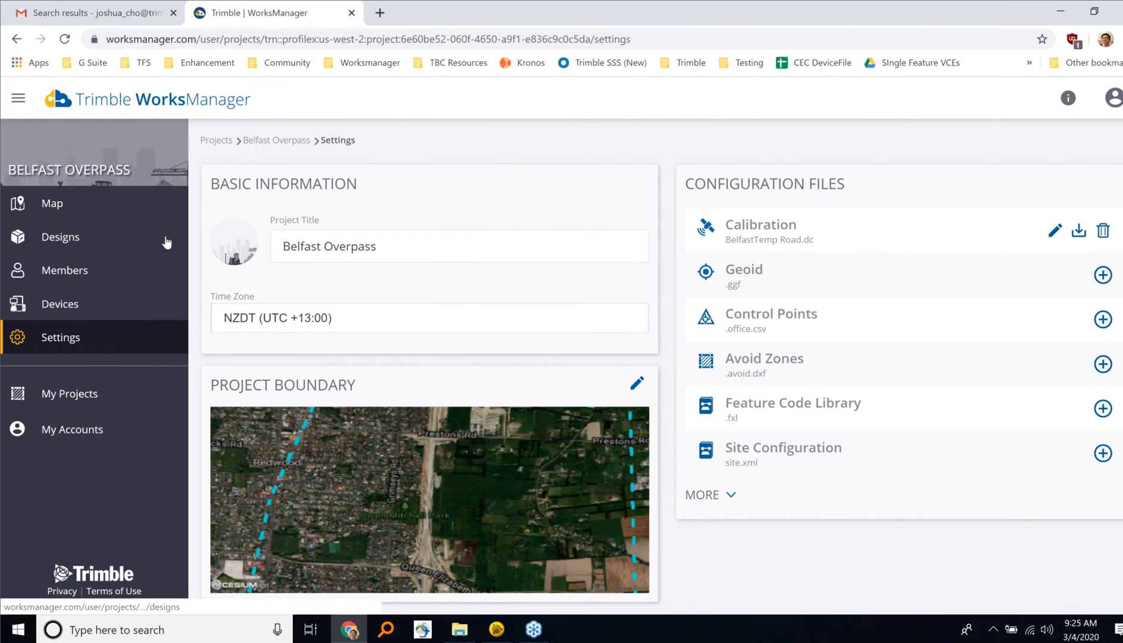
left_click(167, 242)
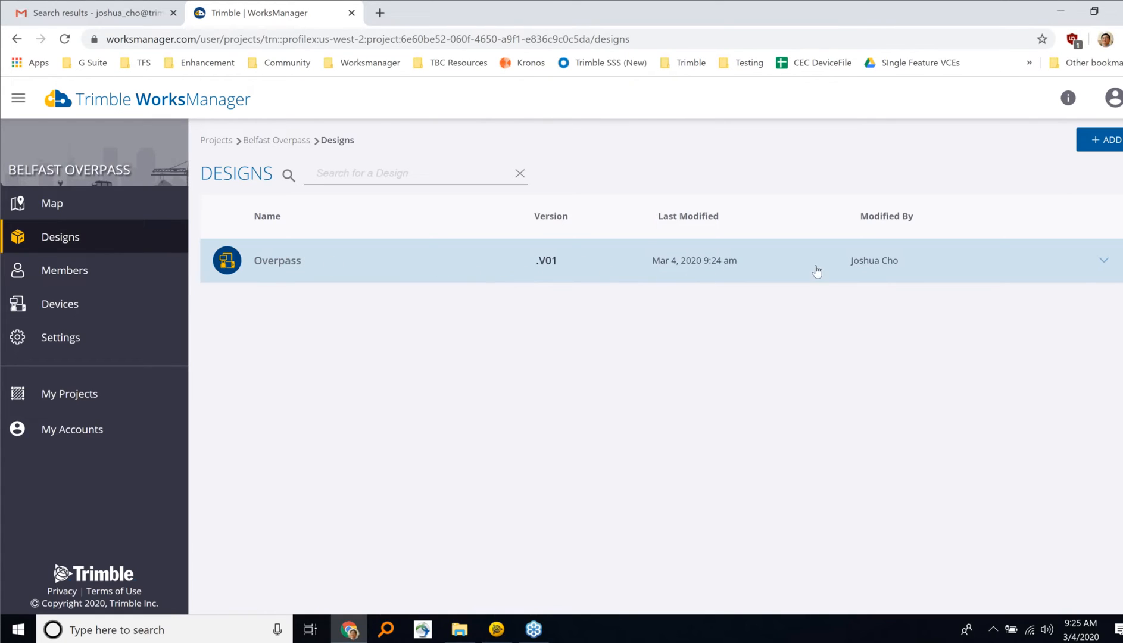
left_click(472, 269)
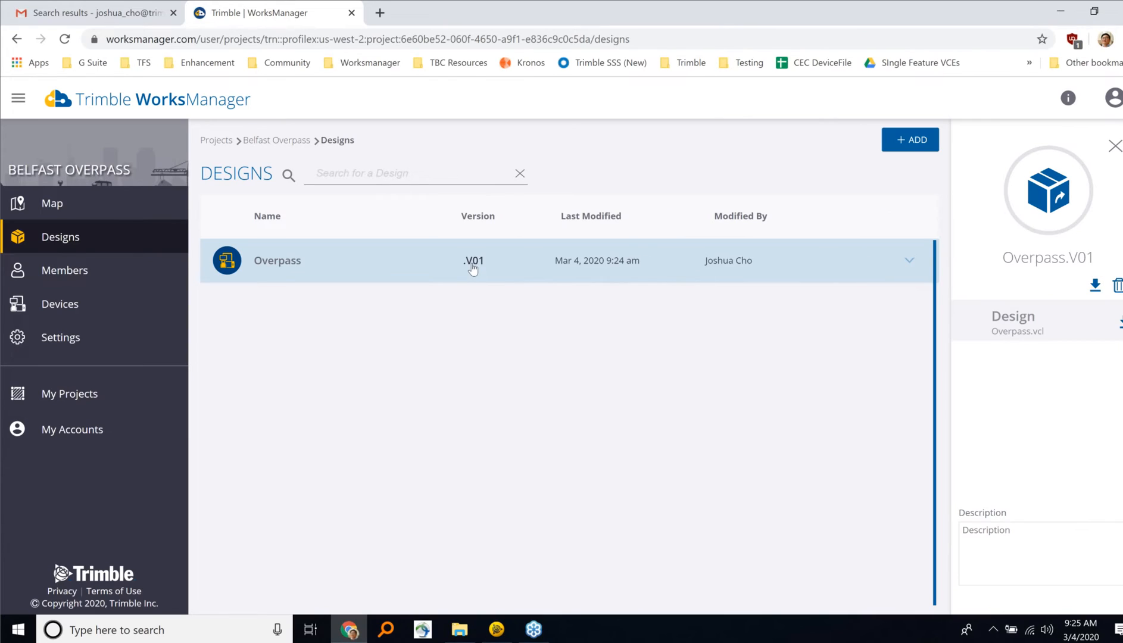
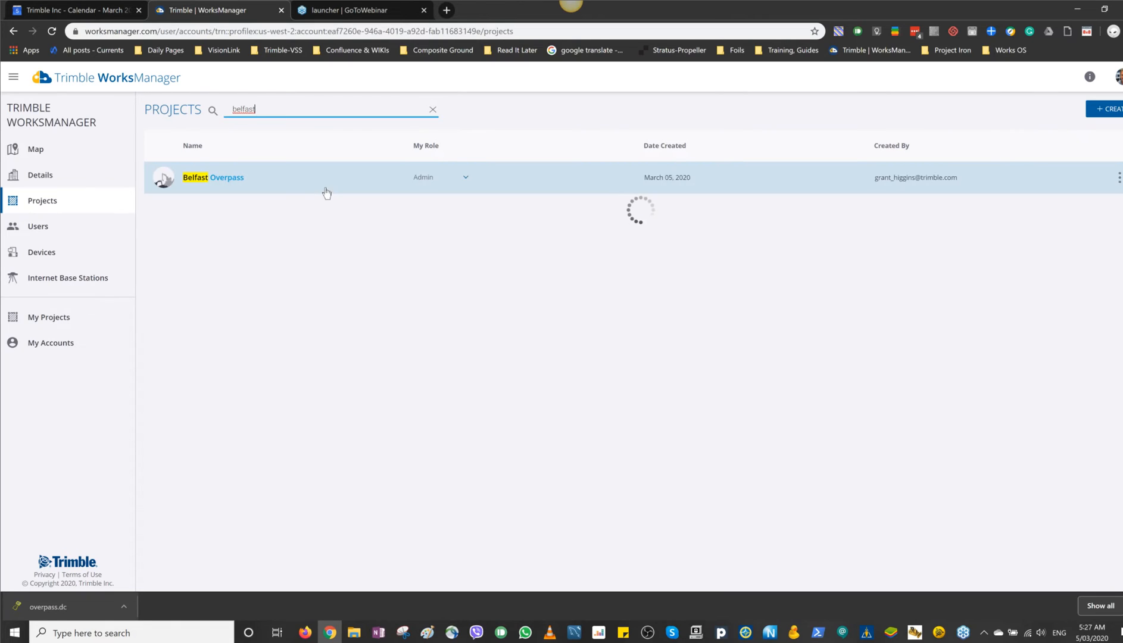
Step: Open the Belfast Overpass project in WorksManager and add the Siteworks tablet, found by its owner's name, to the project's devices
left_click(197, 179)
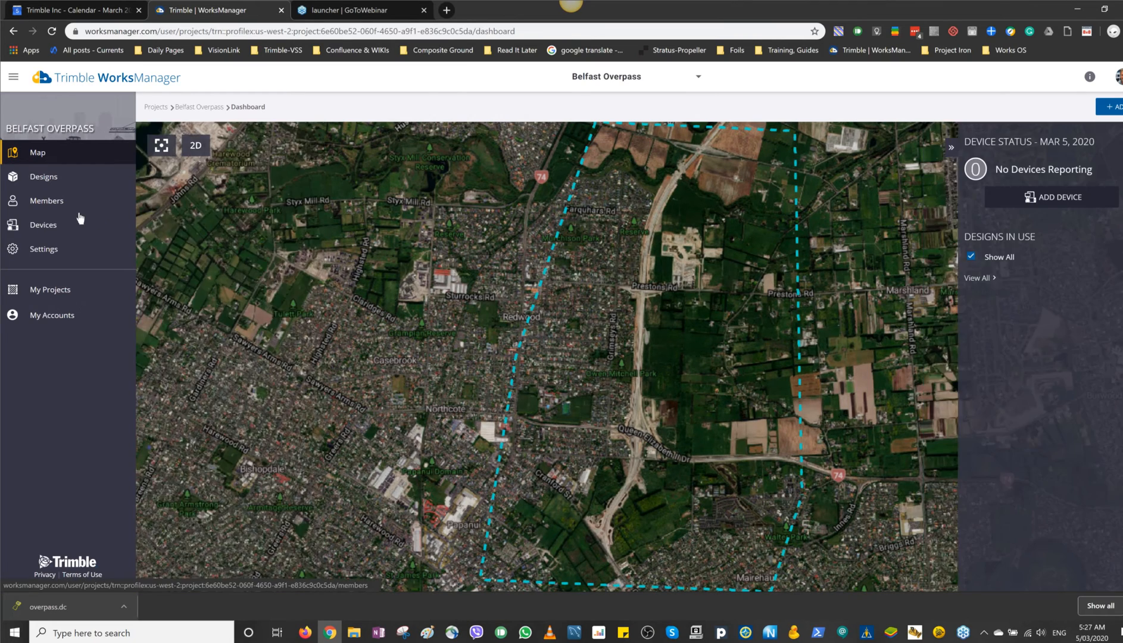
left_click(78, 223)
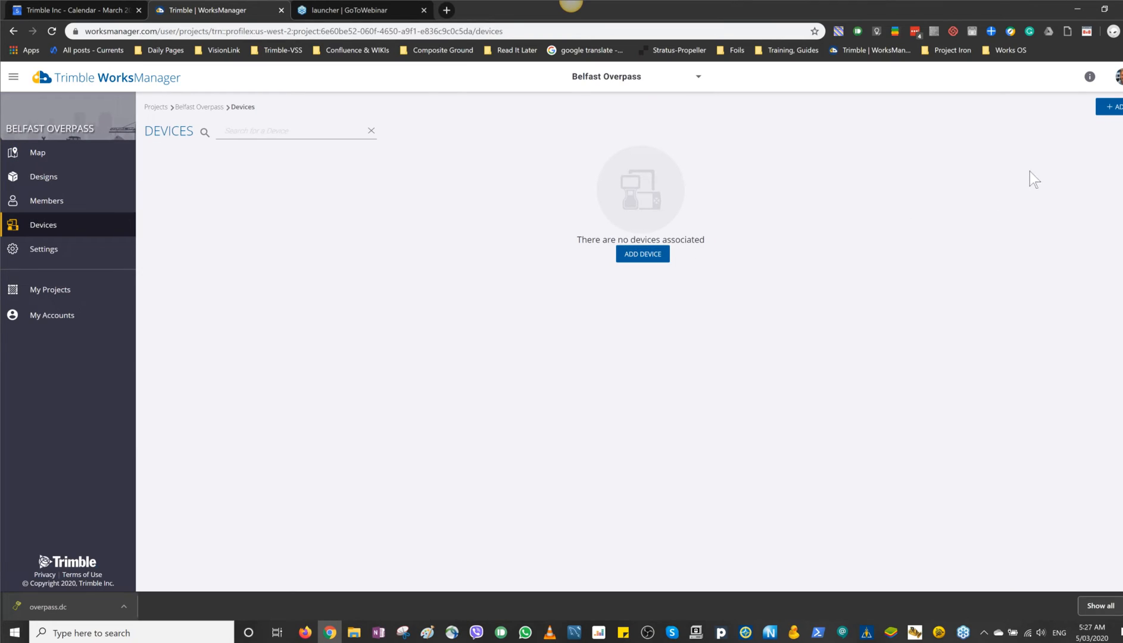
left_click(1109, 110)
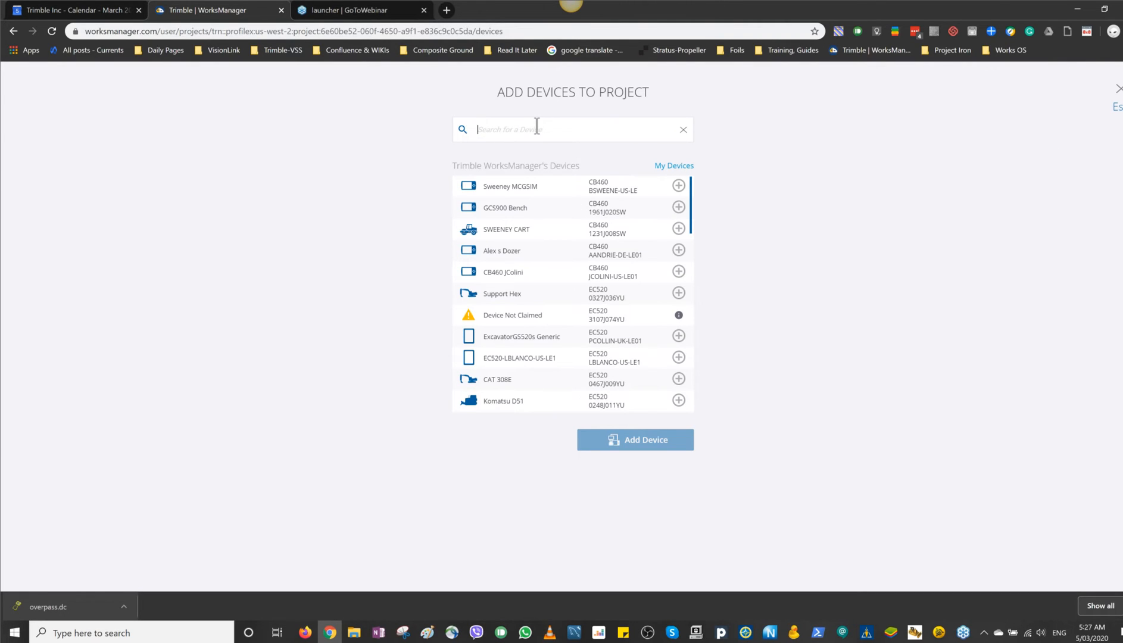
type("grant")
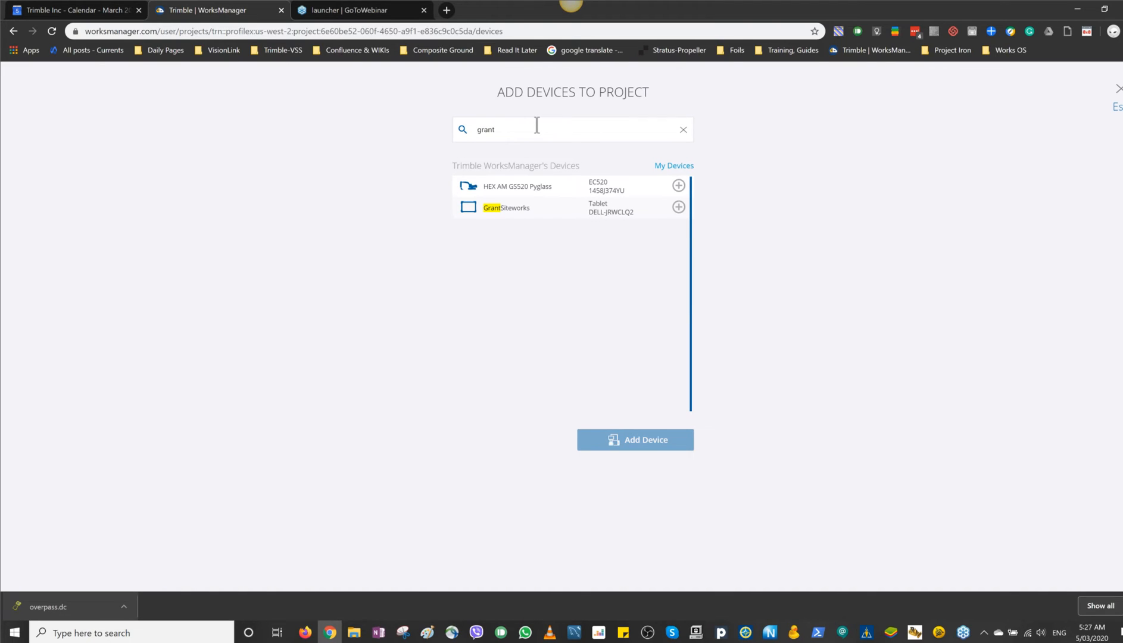
left_click(678, 206)
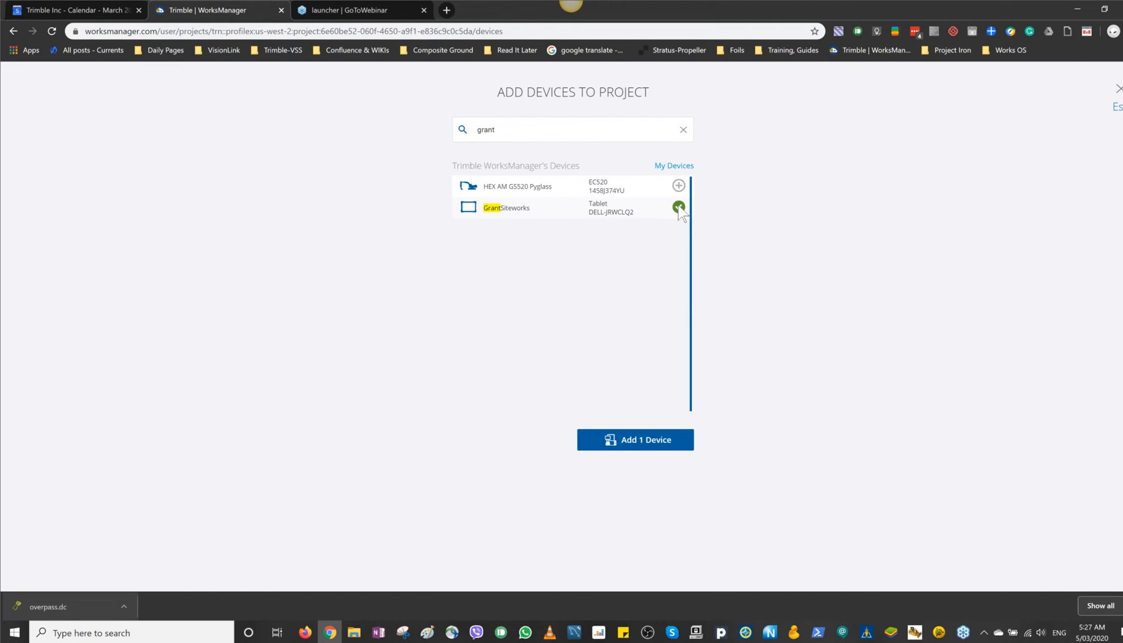
left_click(643, 440)
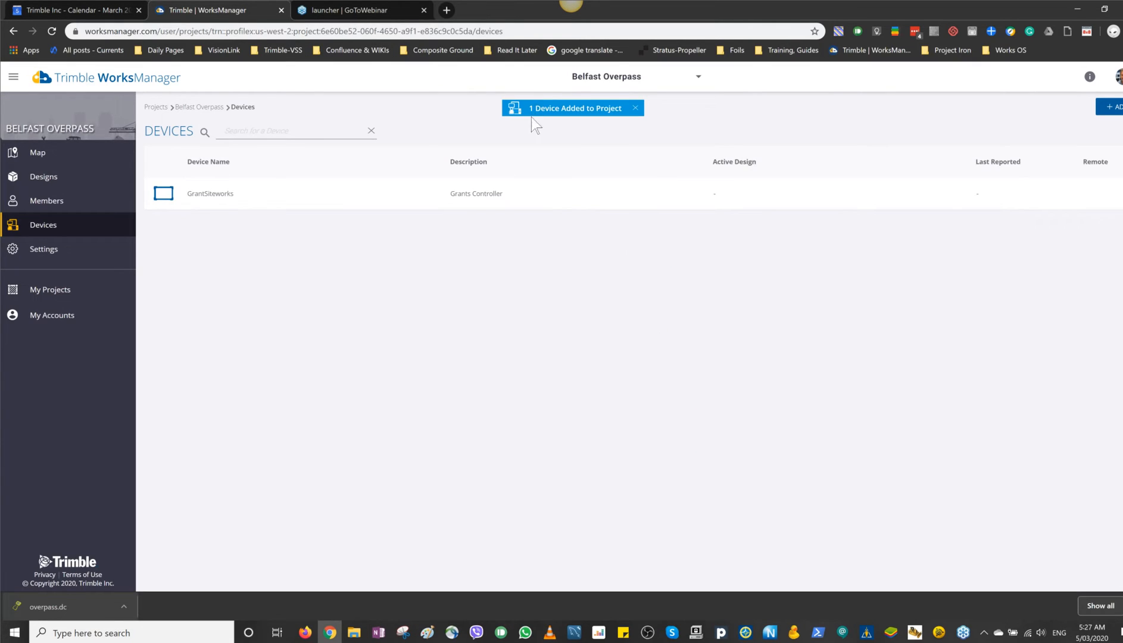
Step: Add the HEX AM GS520 Pyglass EC520 device to the Belfast Overpass project
left_click(1110, 108)
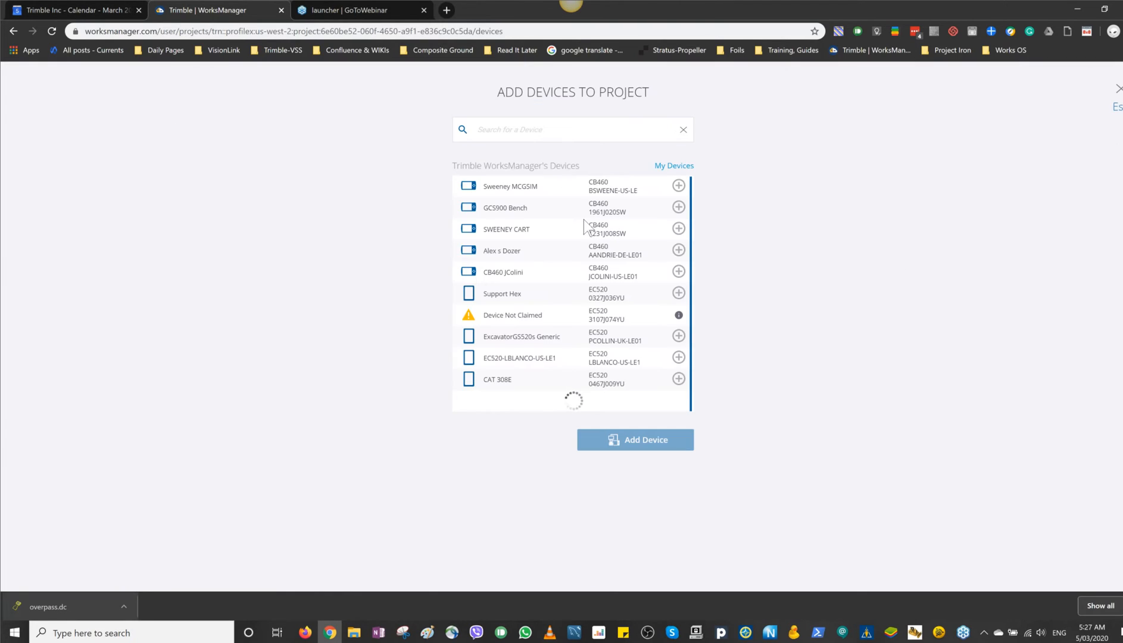
left_click(558, 129)
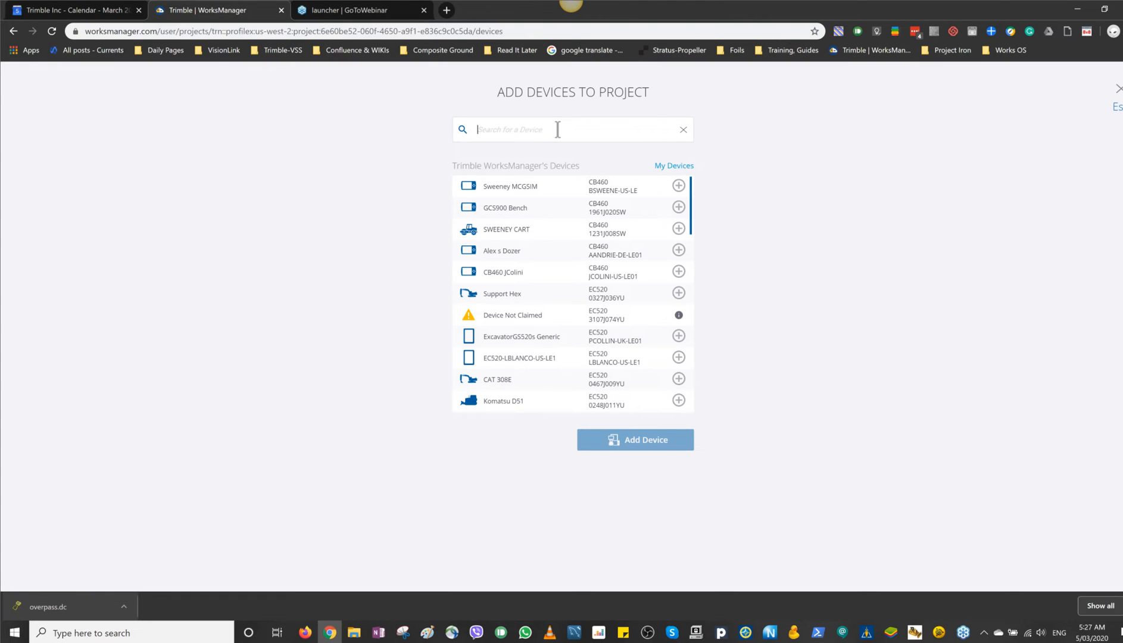
type("grant")
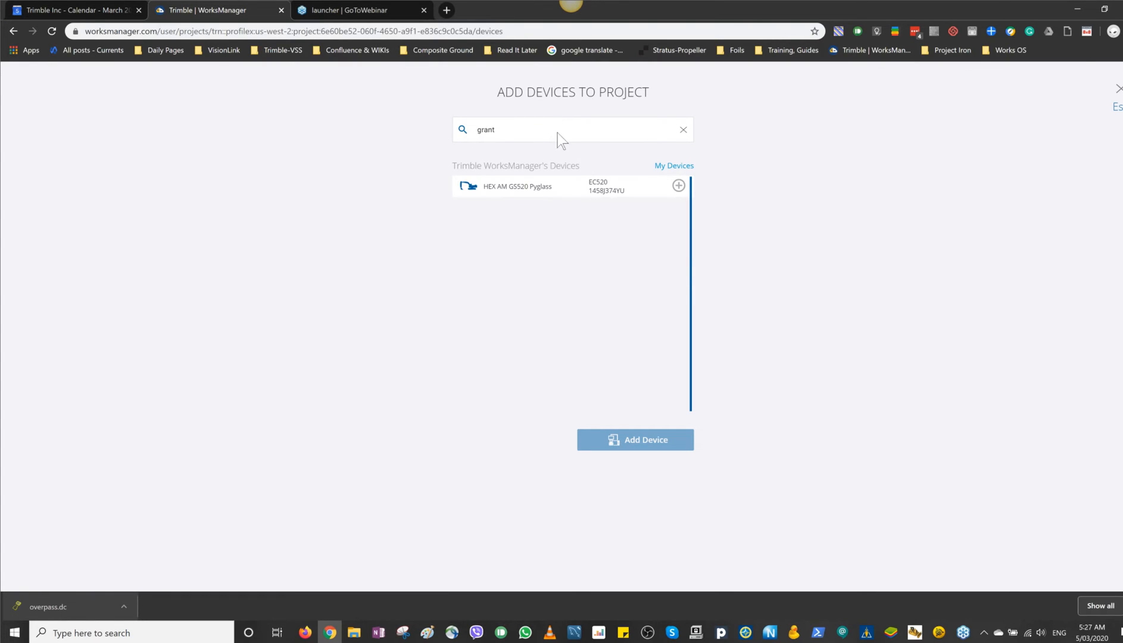
left_click(678, 186)
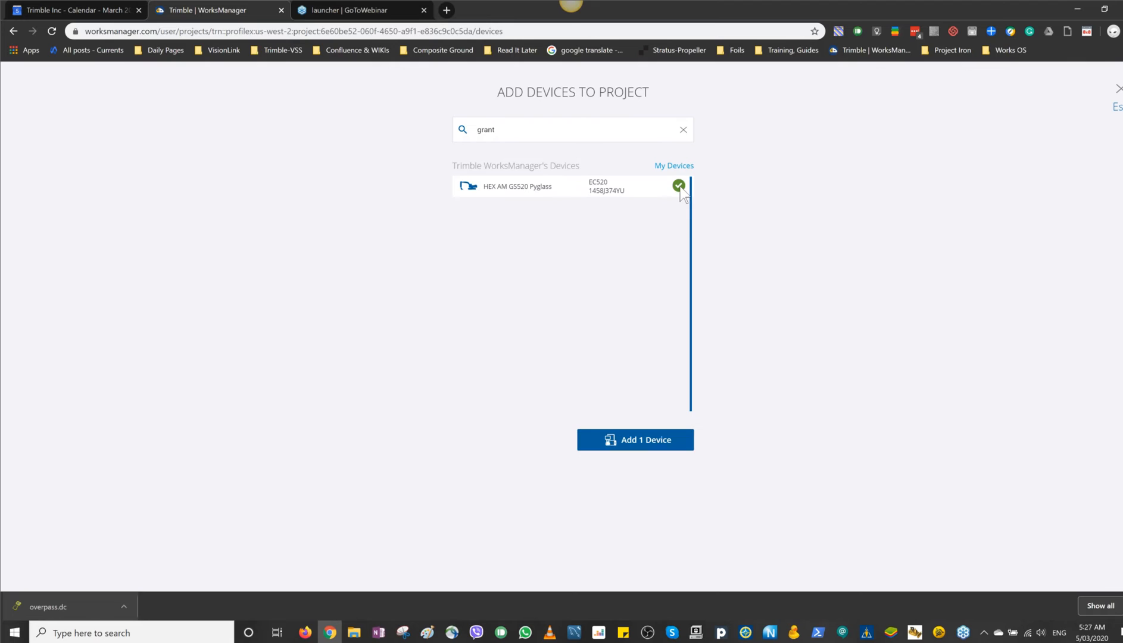
left_click(646, 441)
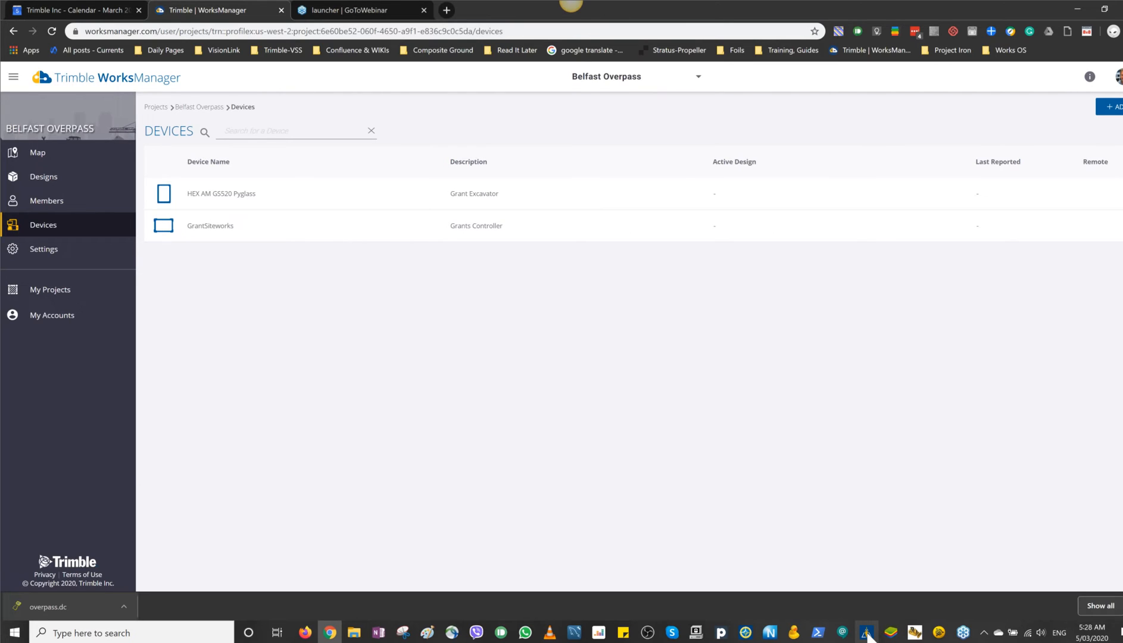
Step: Switch to Trimble Siteworks and synchronize the temp project with WorksManager, declining to reload the project
left_click(867, 634)
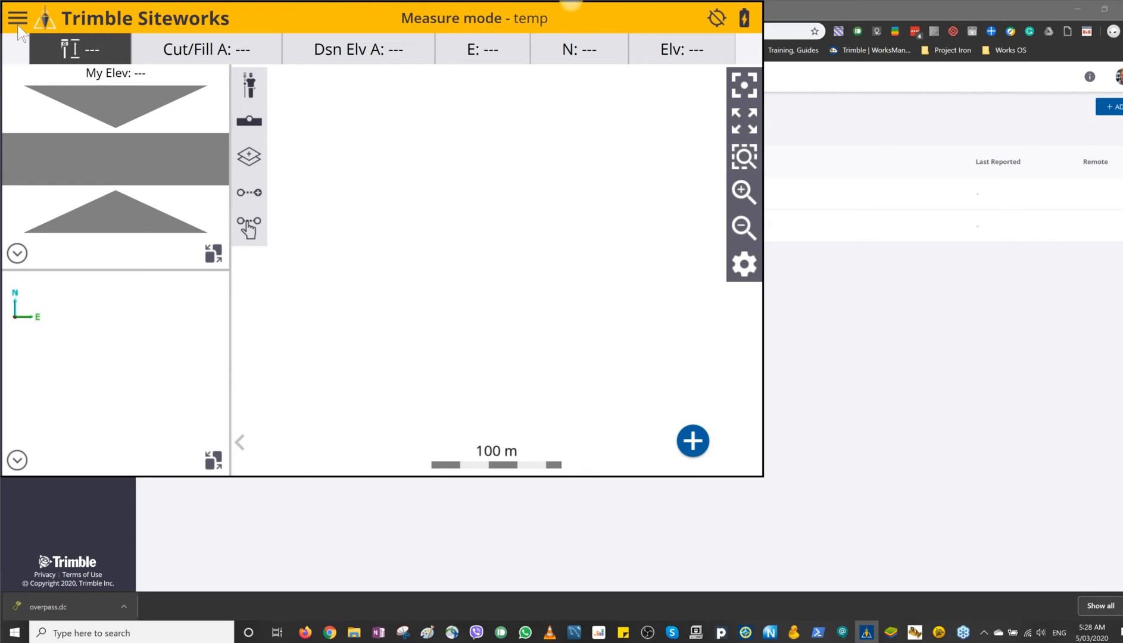
left_click(18, 19)
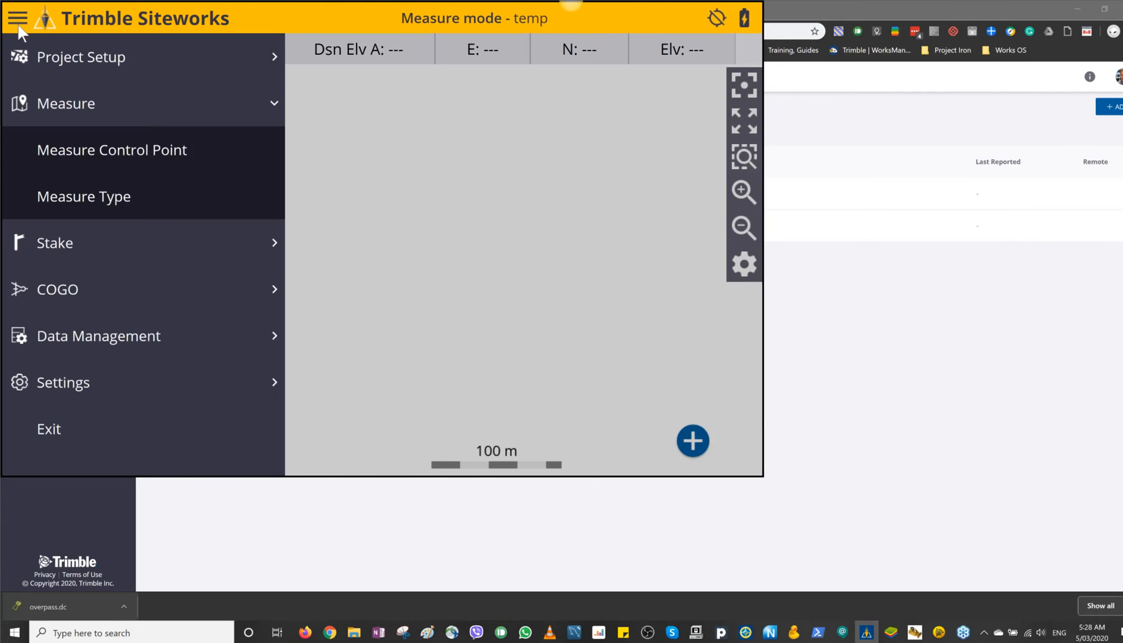
left_click(77, 340)
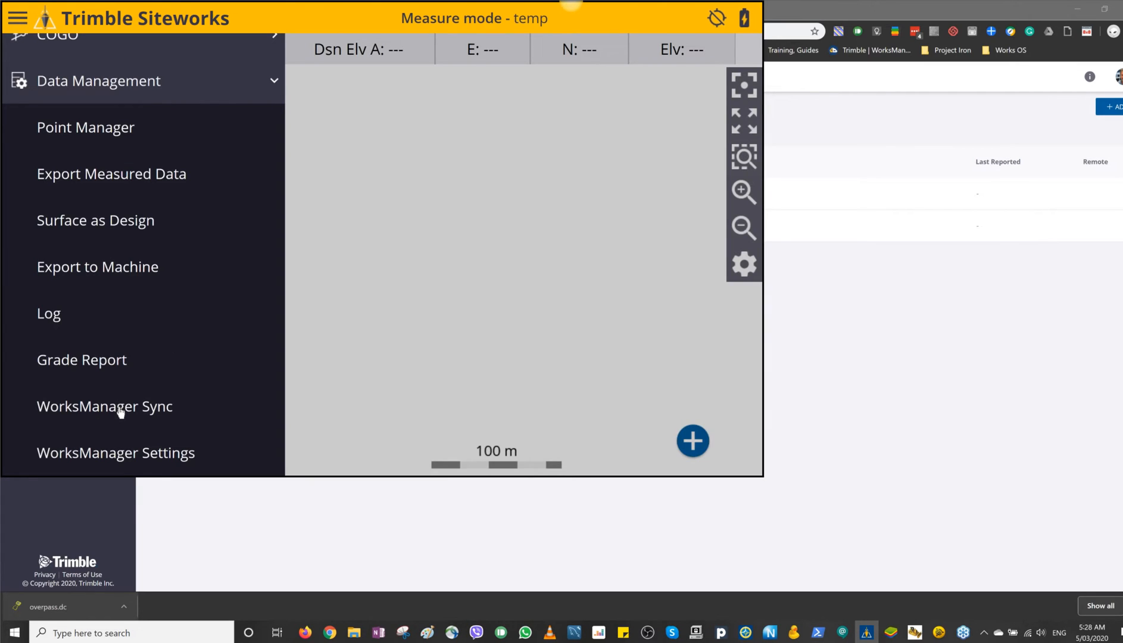
left_click(120, 410)
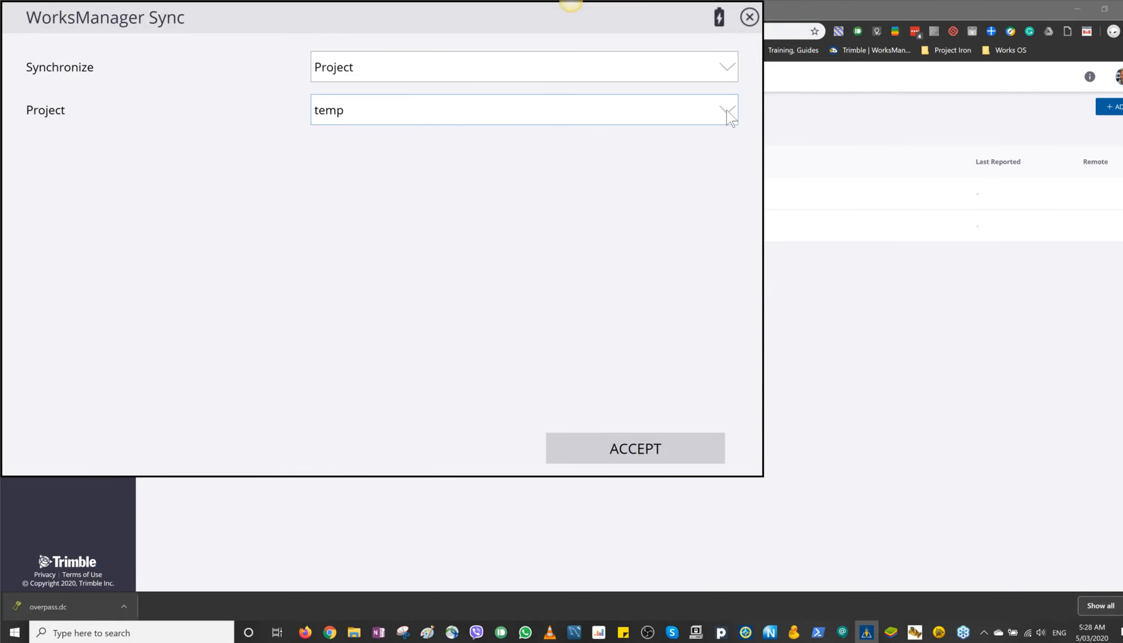
left_click(727, 111)
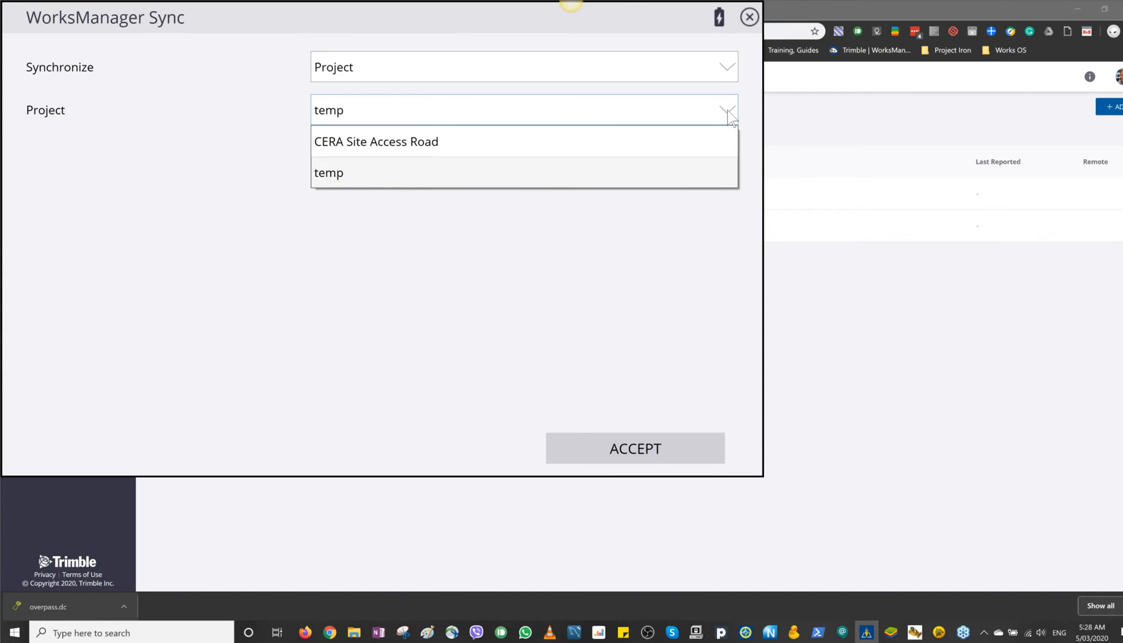
left_click(729, 115)
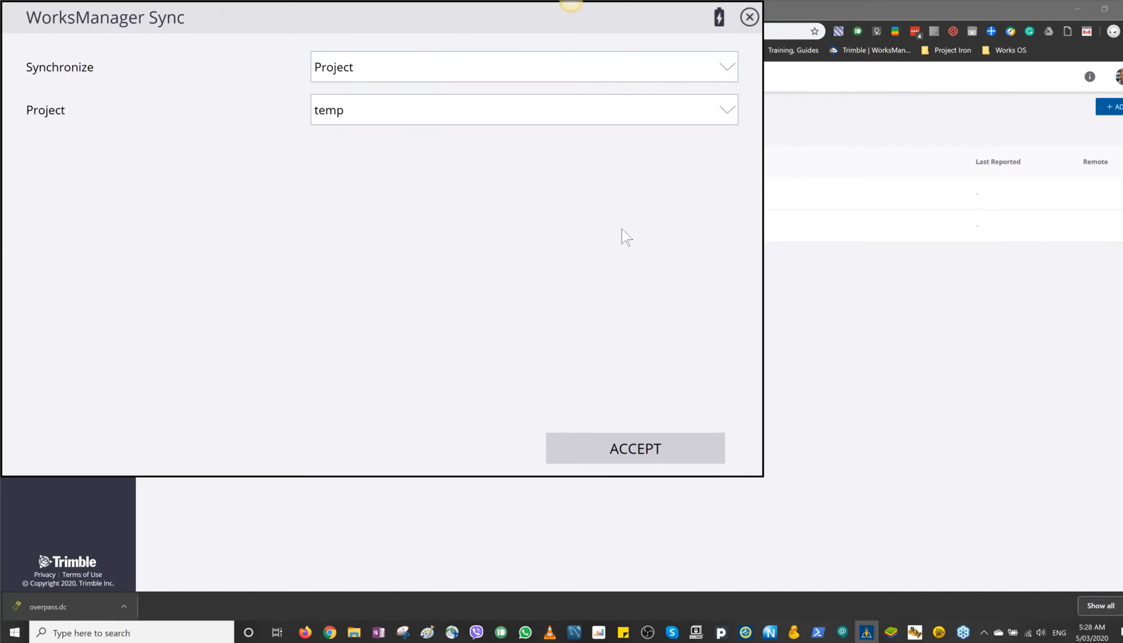
left_click(646, 447)
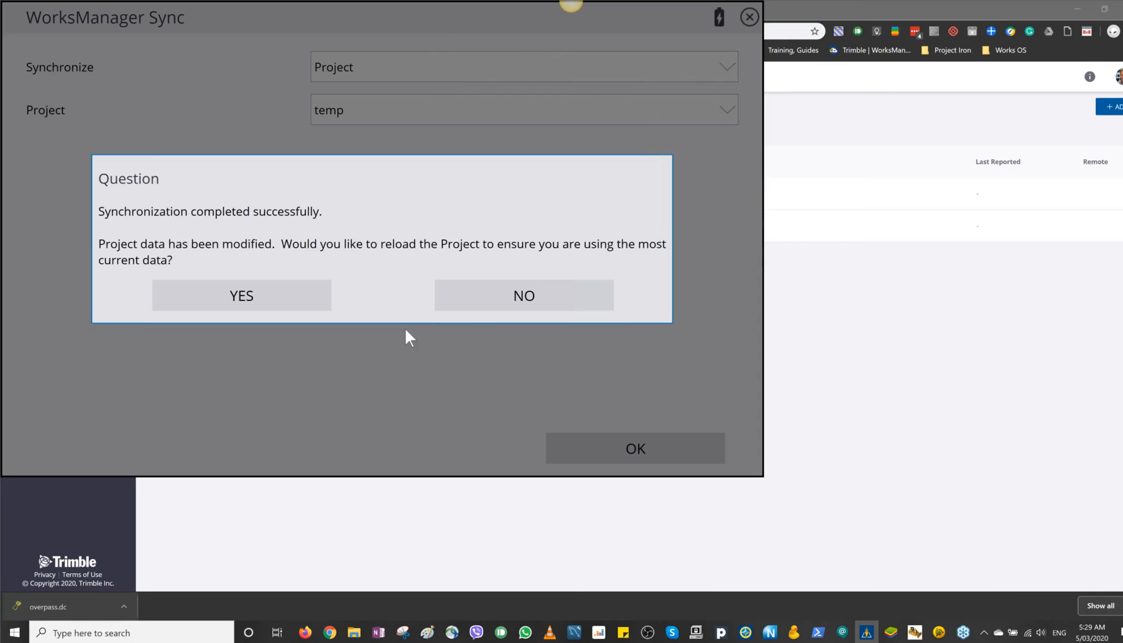
left_click(517, 297)
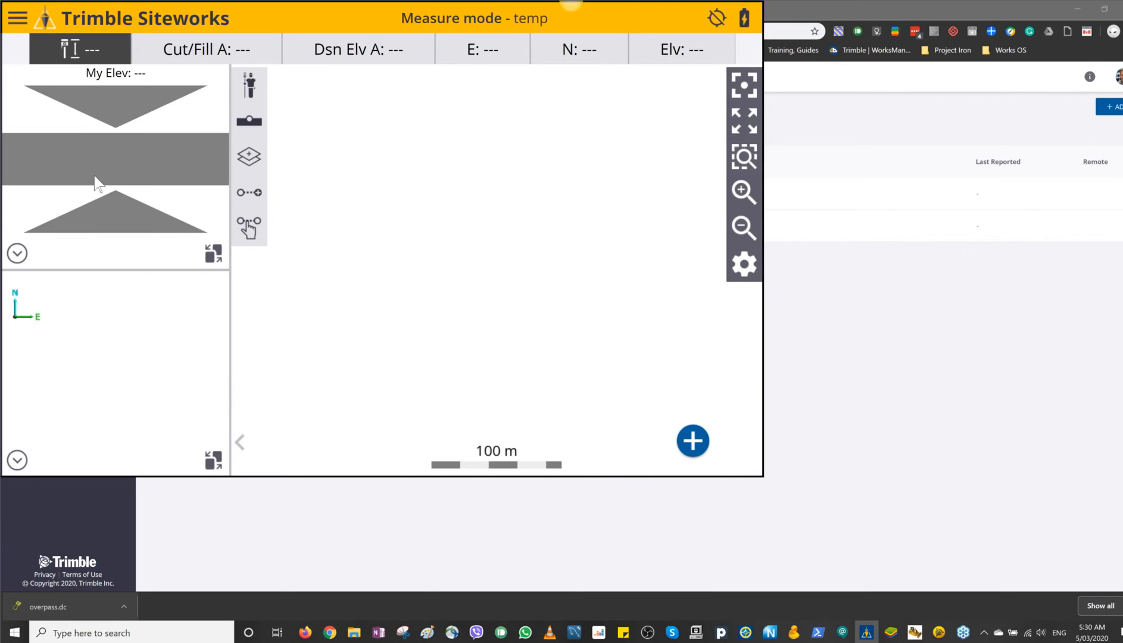
Step: Reopen the temp project with the Test work order and no design
left_click(18, 19)
left_click(78, 64)
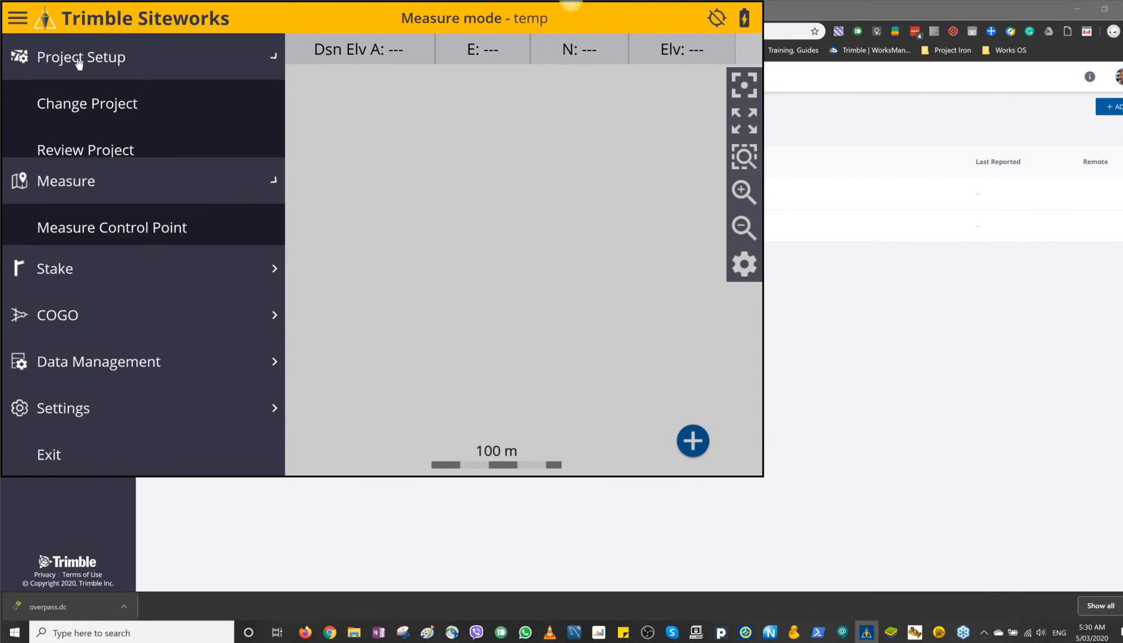
left_click(118, 117)
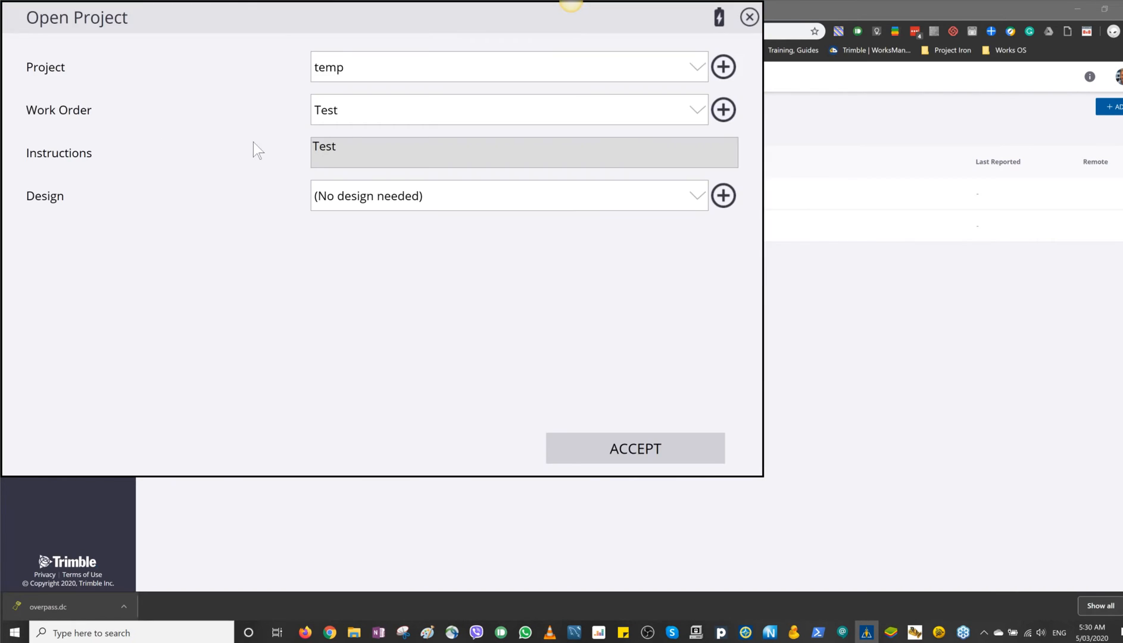
left_click(695, 72)
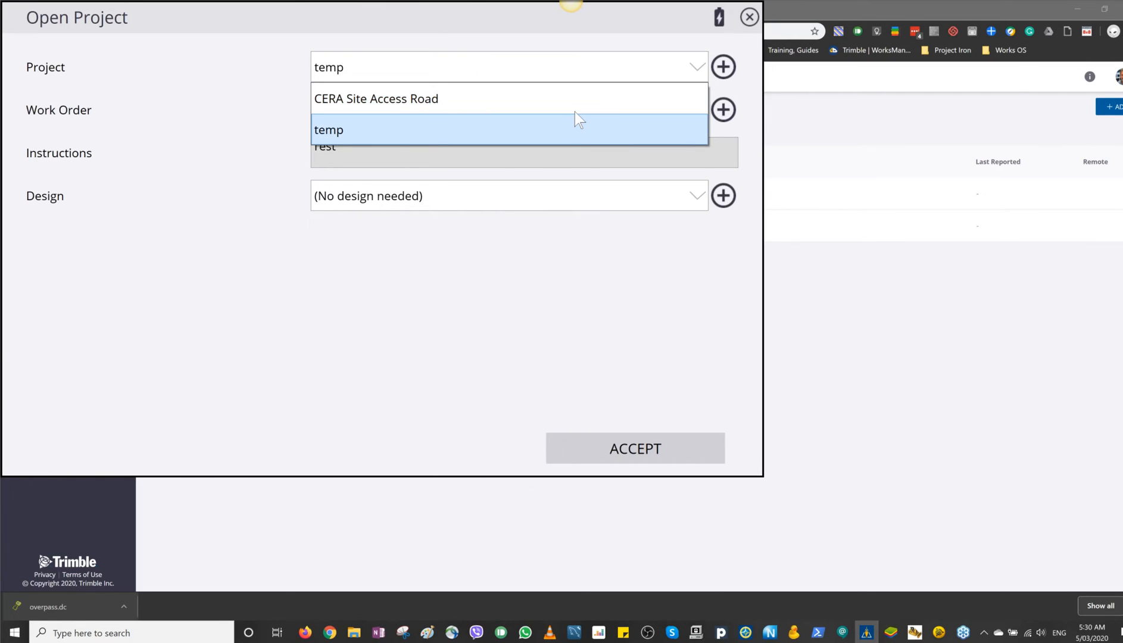
left_click(567, 127)
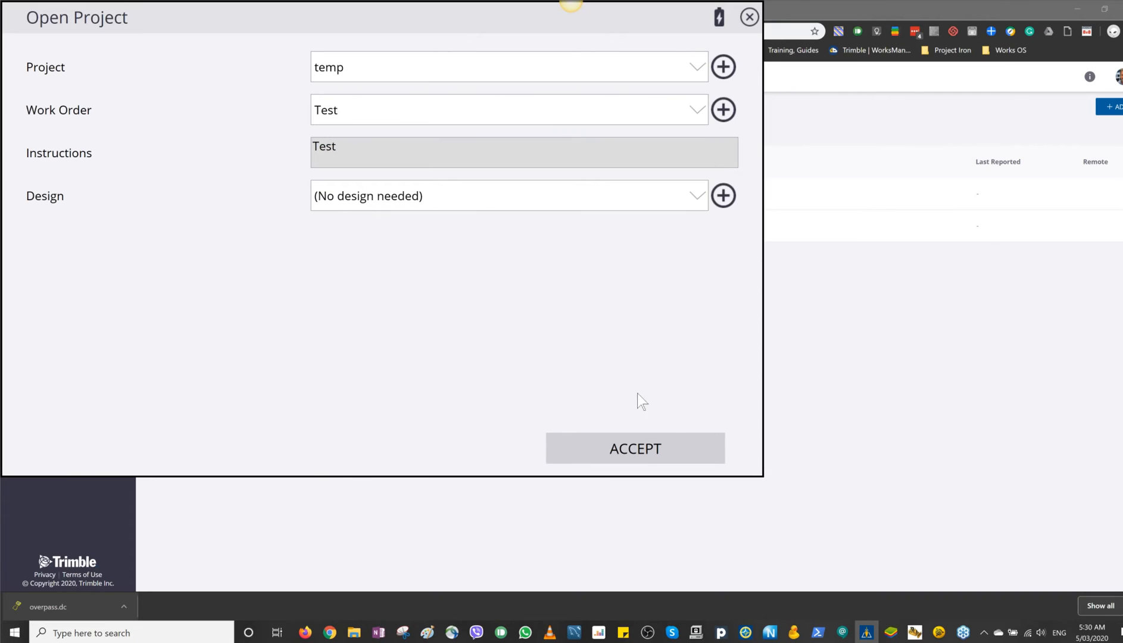
left_click(664, 455)
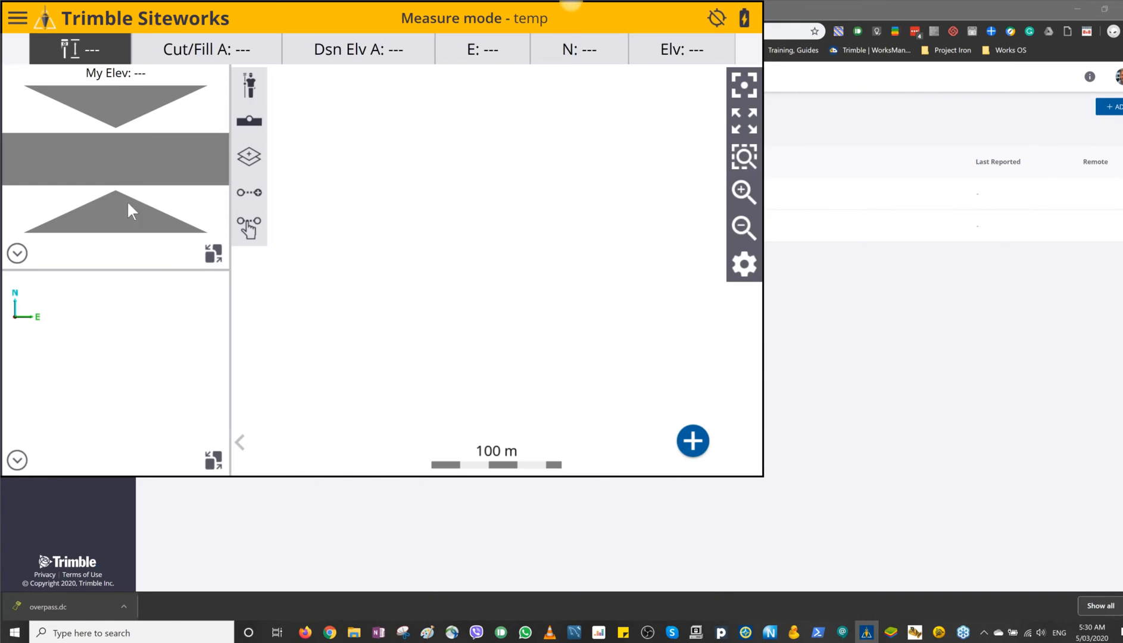
Step: Synchronize the Belfast Overpass project from WorksManager to Siteworks and acknowledge the completion message
left_click(15, 19)
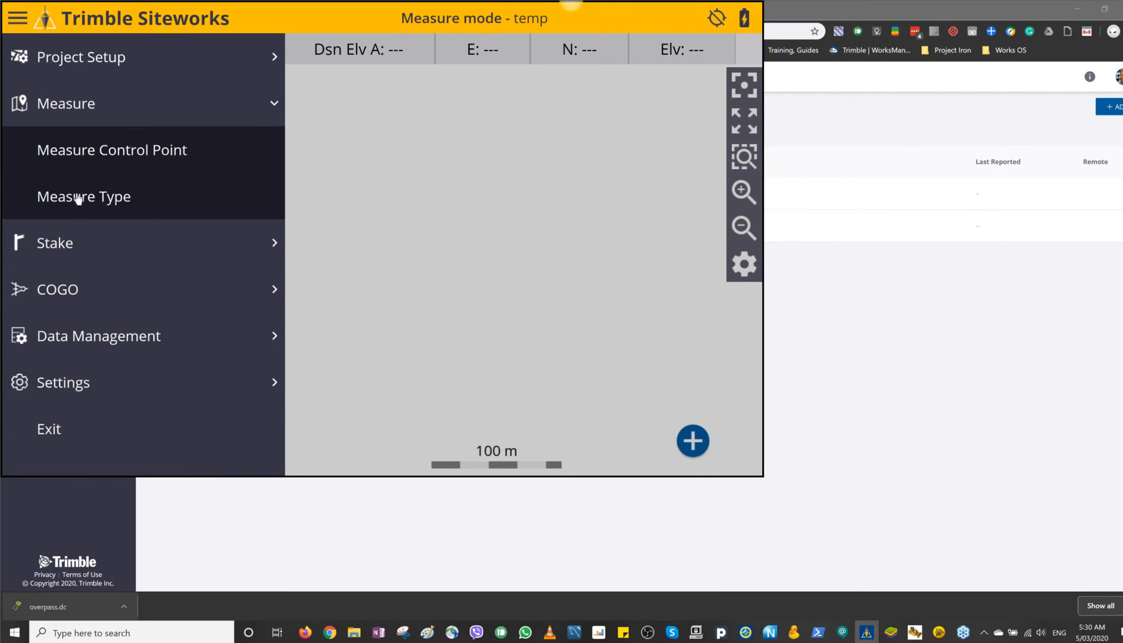
left_click(101, 337)
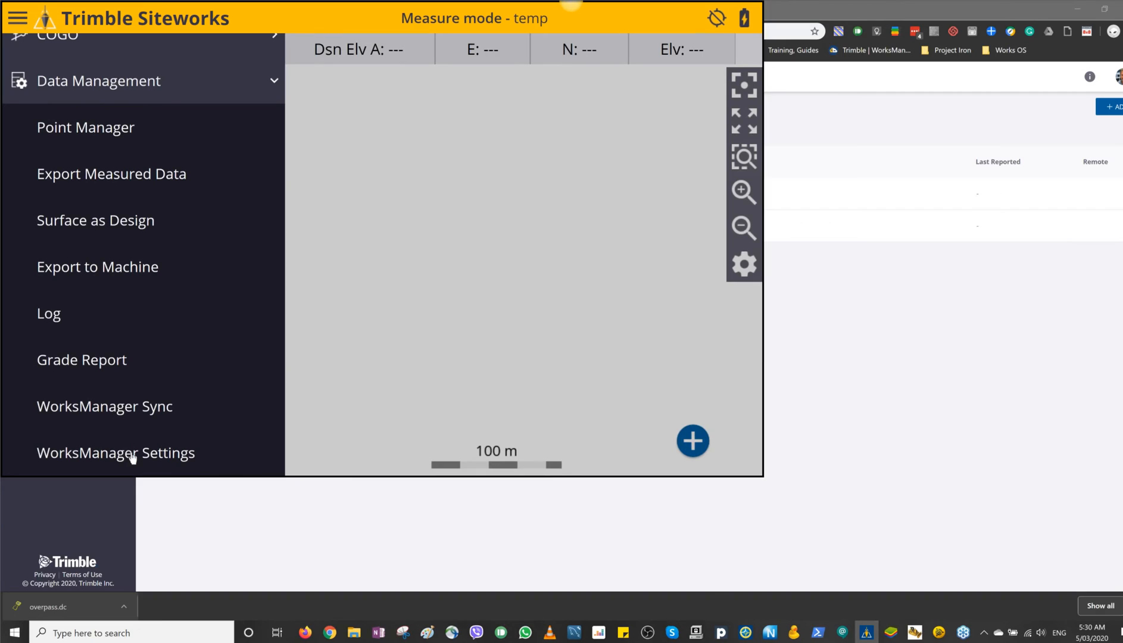
left_click(131, 411)
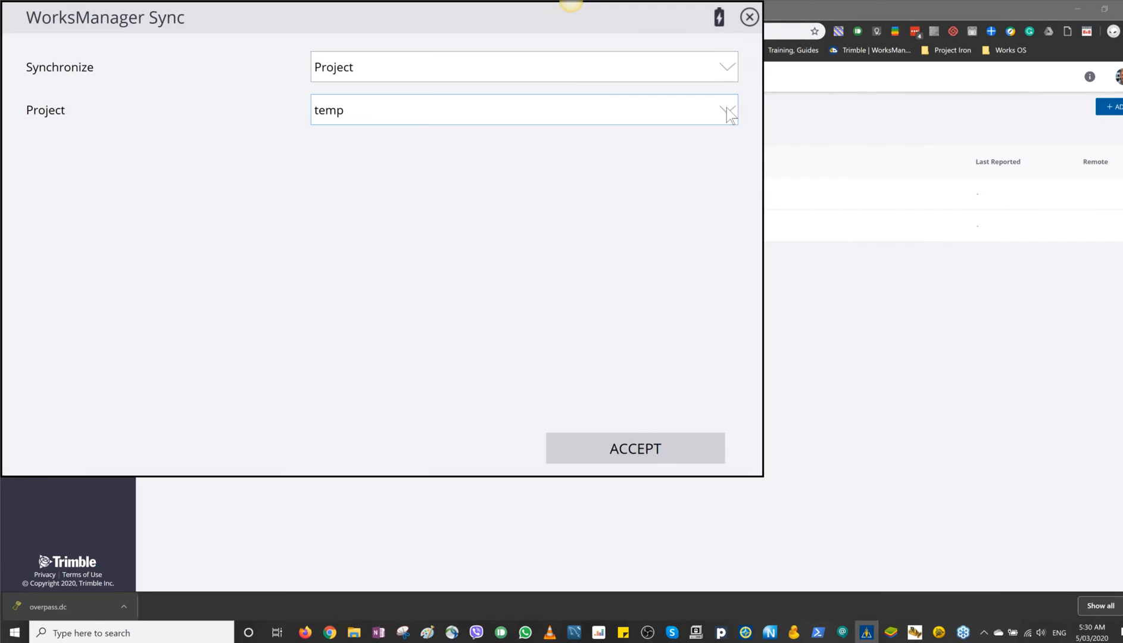
left_click(726, 109)
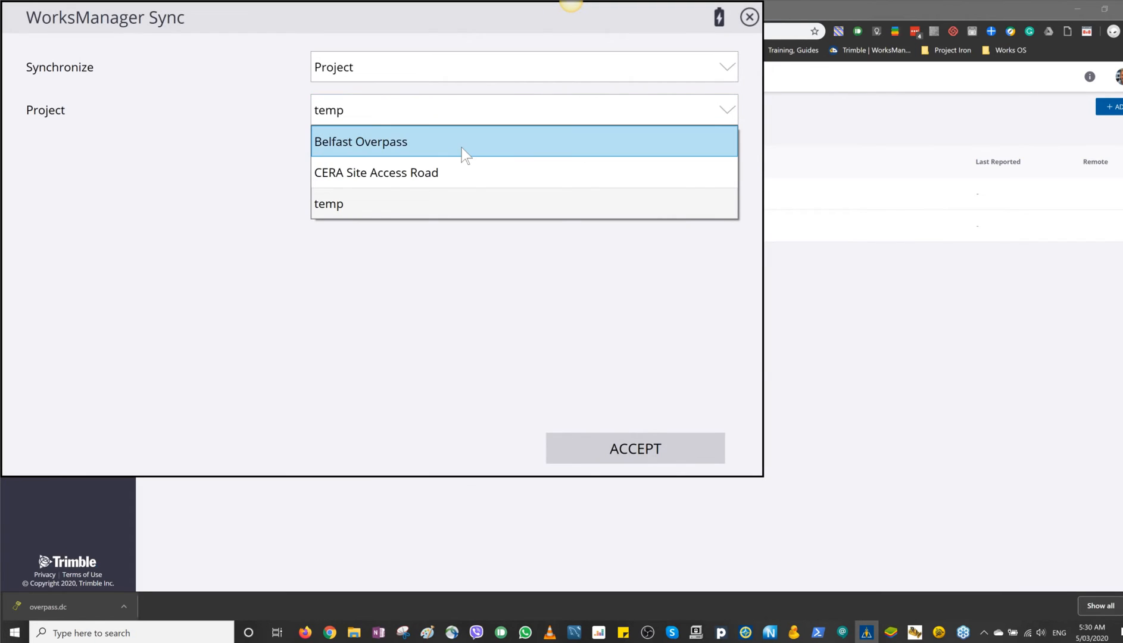
left_click(431, 142)
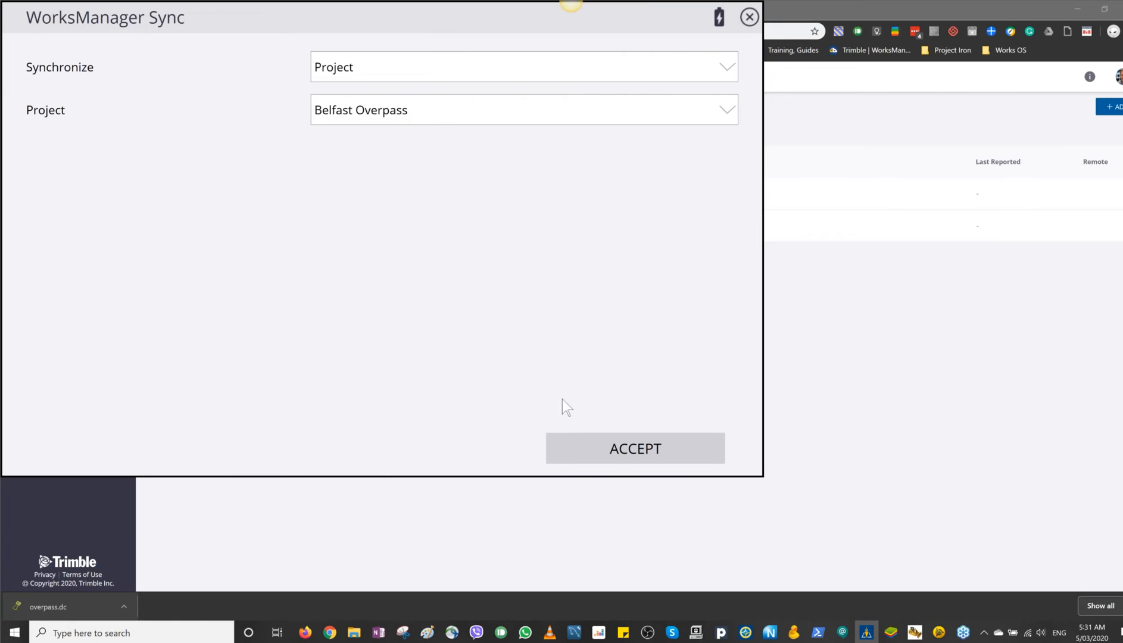
left_click(633, 450)
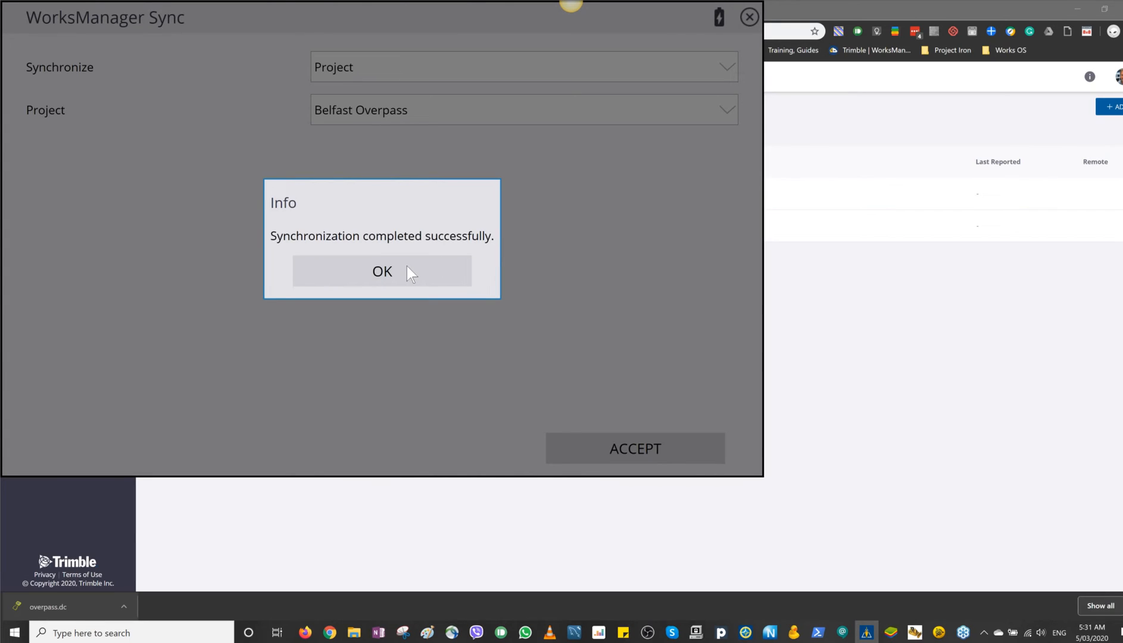
left_click(408, 273)
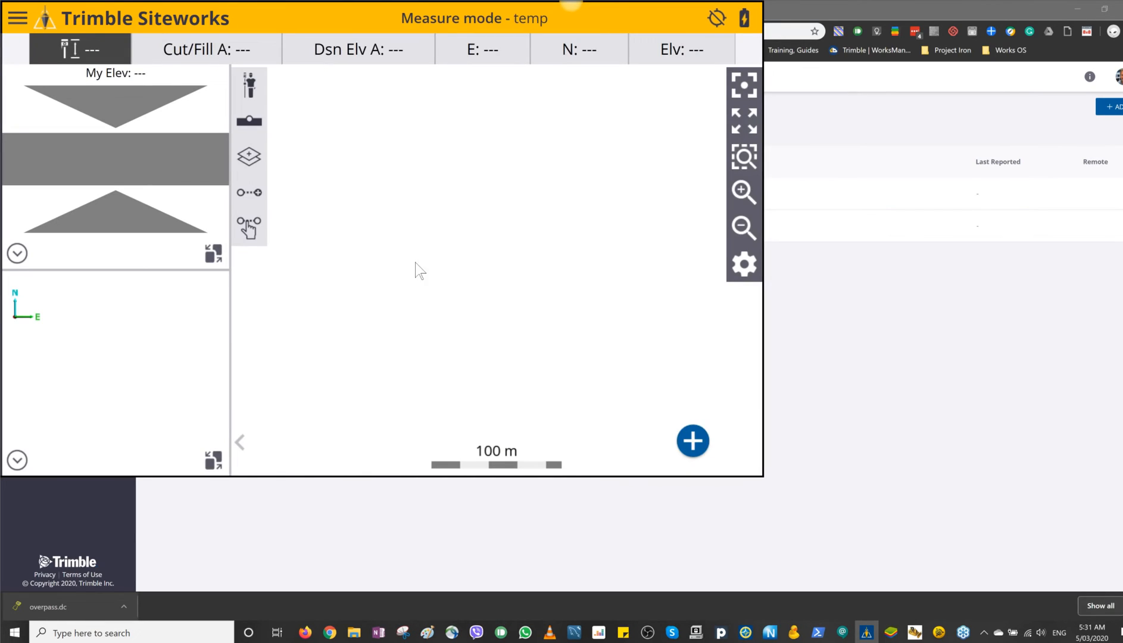
Step: Start changing the project and select Belfast Overpass as the project to open
left_click(18, 19)
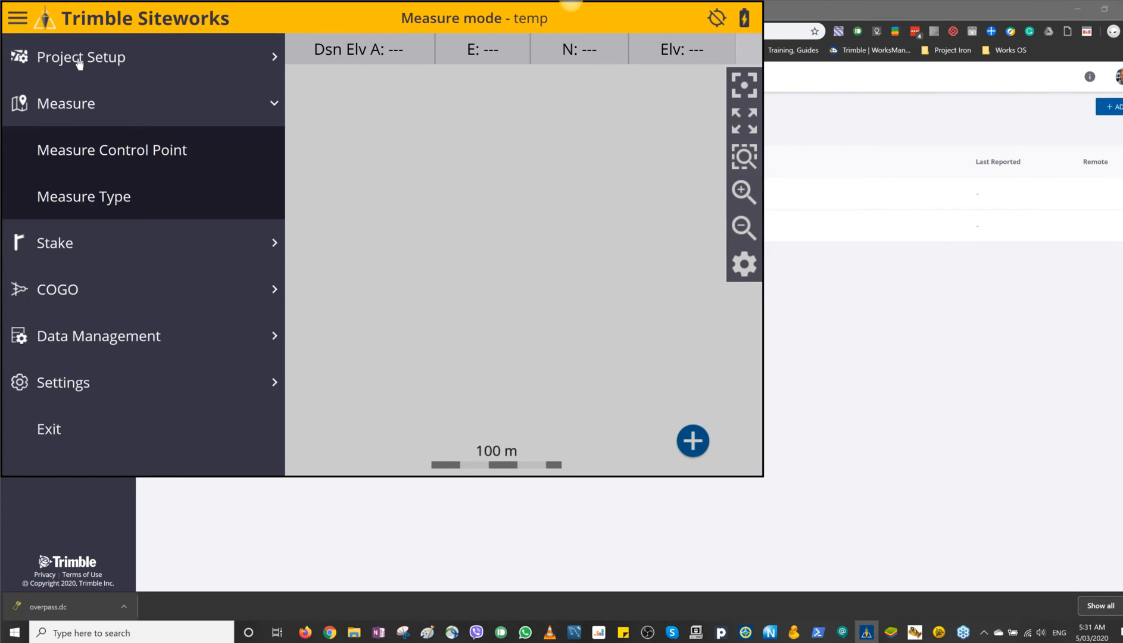
left_click(79, 63)
left_click(92, 113)
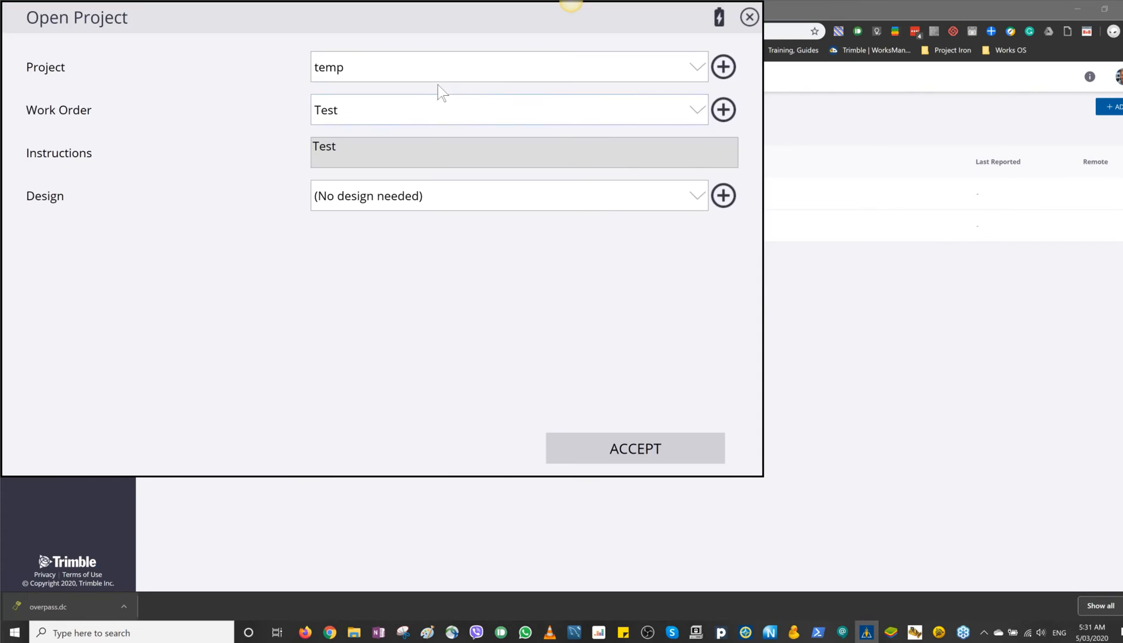
left_click(521, 63)
left_click(425, 97)
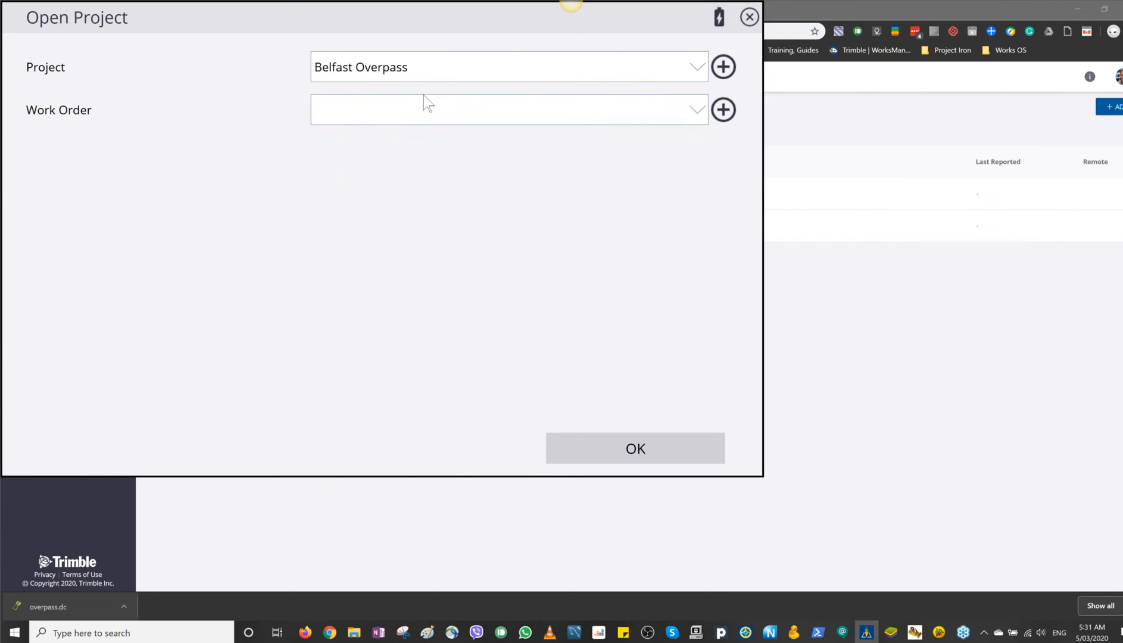
Step: Create a new work order for Belfast Overpass named "Topo roundabout area"
left_click(726, 112)
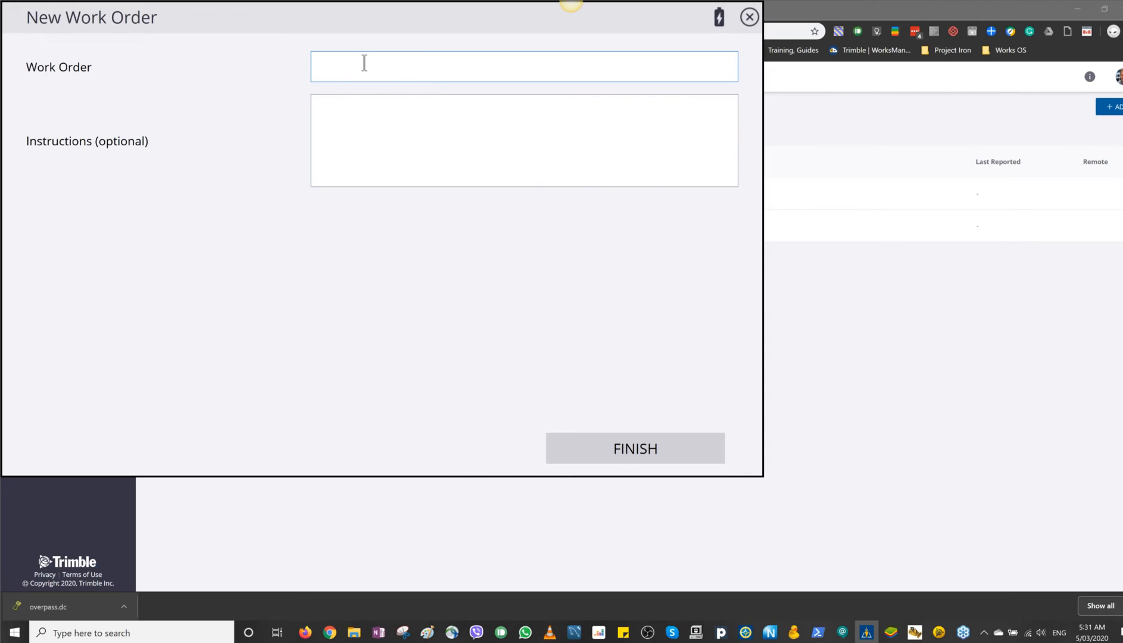
type("Topo ro")
type("undabout area")
Step: Add the work order instructions "Due Friday for Volume calcs" and finish the work order
left_click(371, 100)
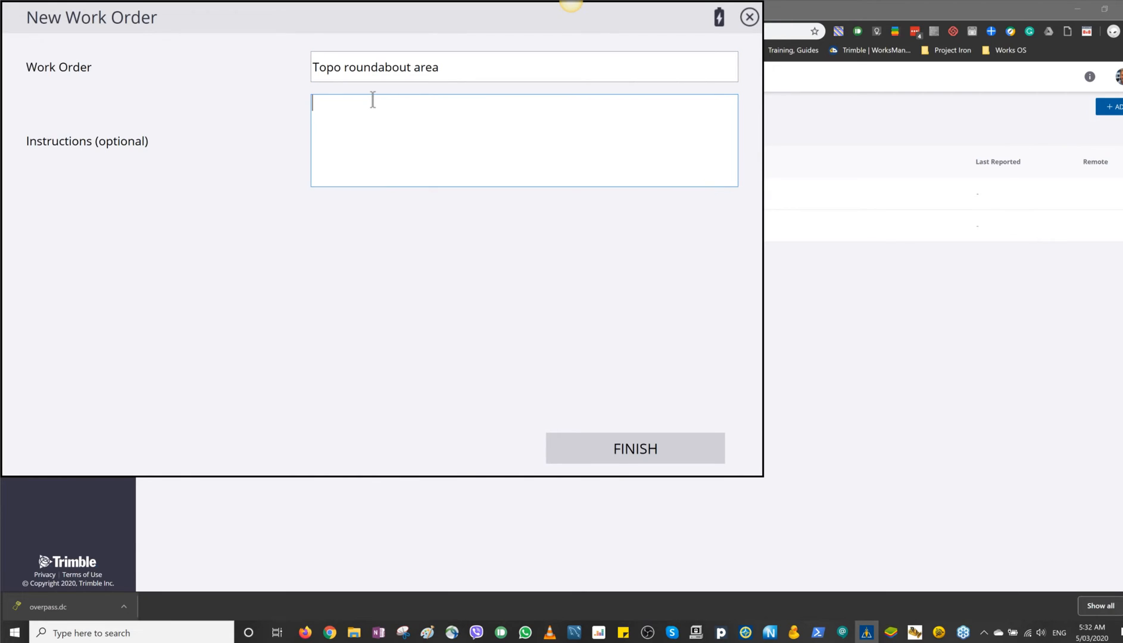
type("Due Friday for Volume ")
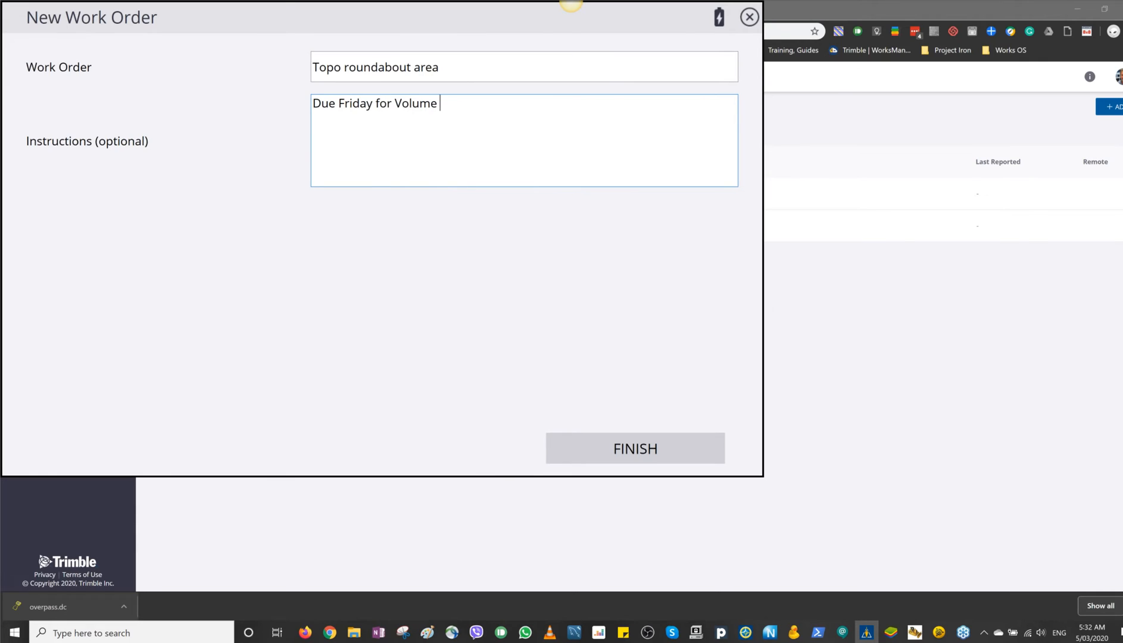
type("calcs")
left_click(628, 451)
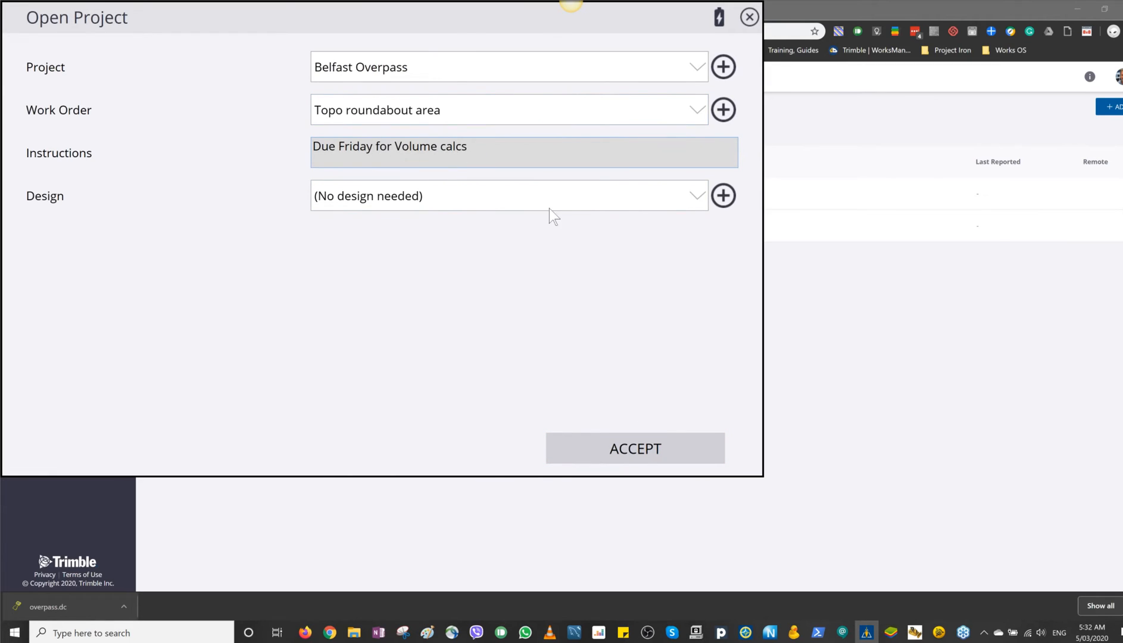
Step: Check the available designs and open the Belfast Overpass project with no design needed
left_click(699, 195)
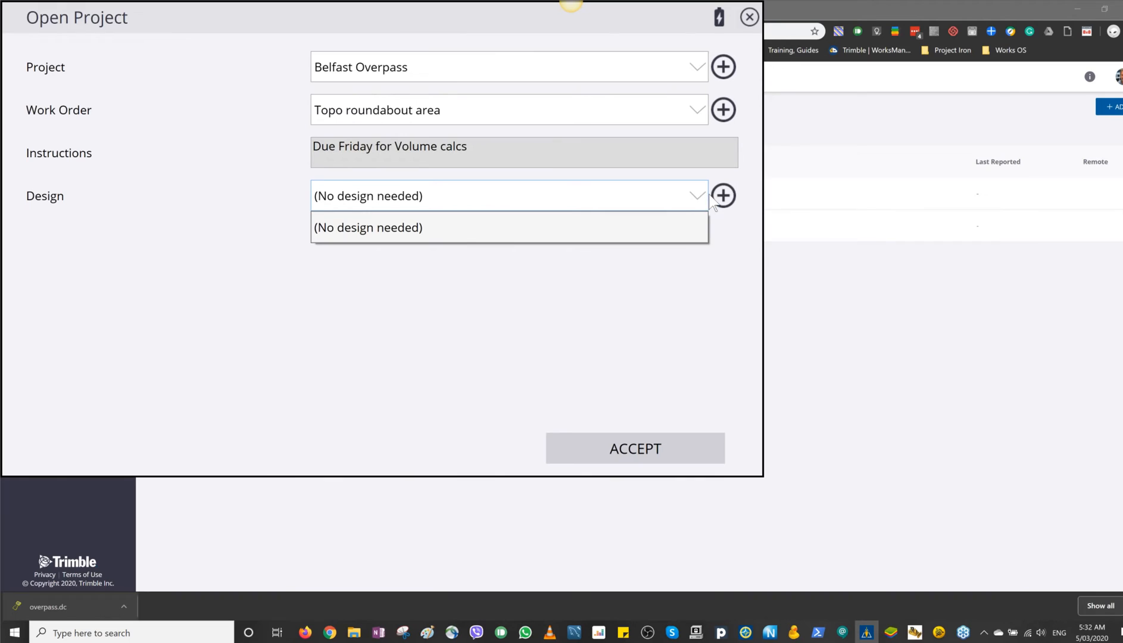
left_click(696, 197)
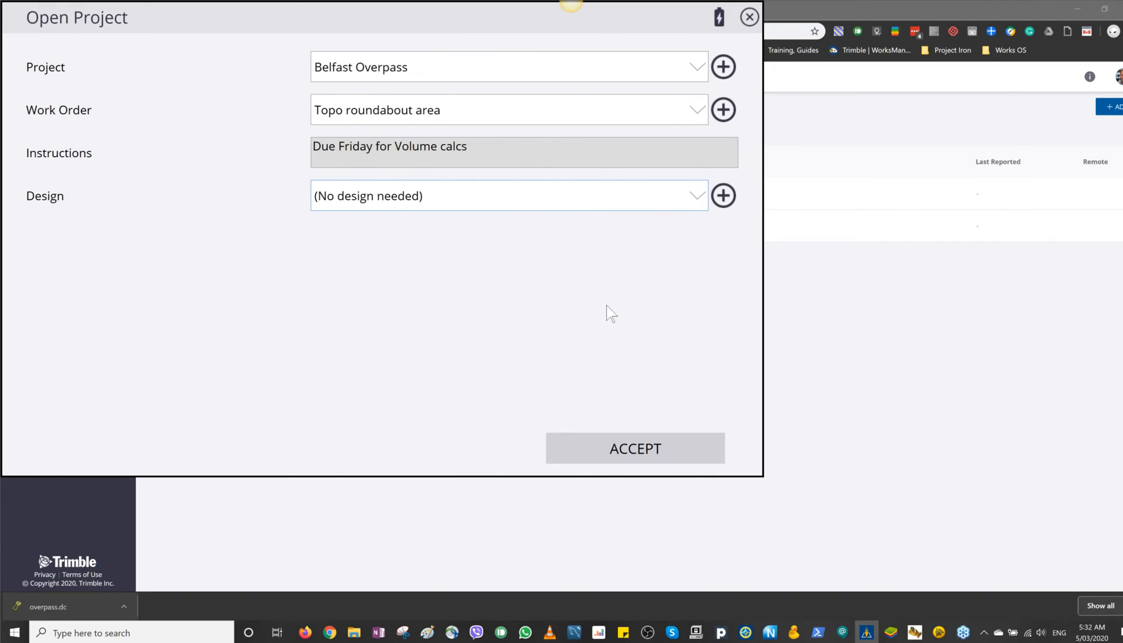
left_click(646, 451)
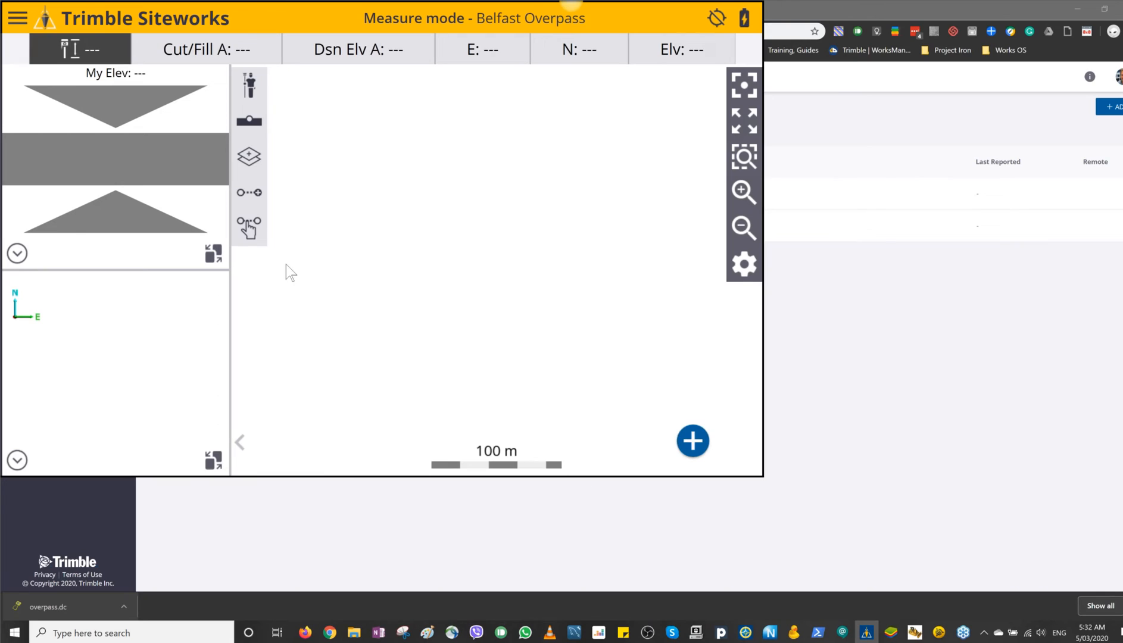
Step: Return to the project selection and create a design named "Overpass" with a design file enabled
left_click(17, 19)
left_click(88, 66)
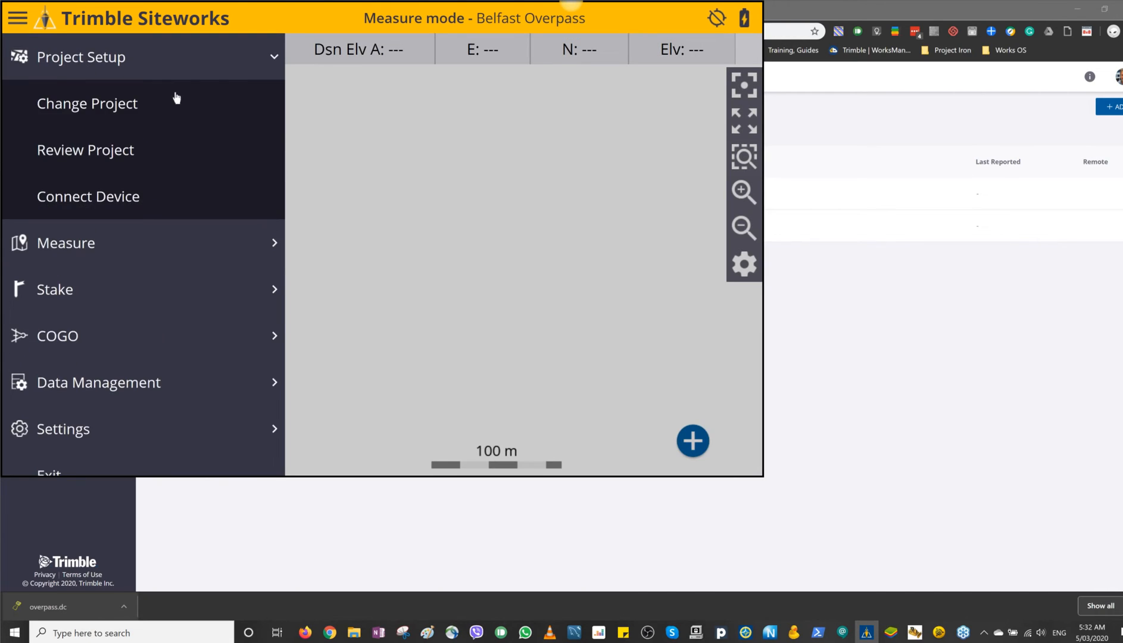
left_click(135, 107)
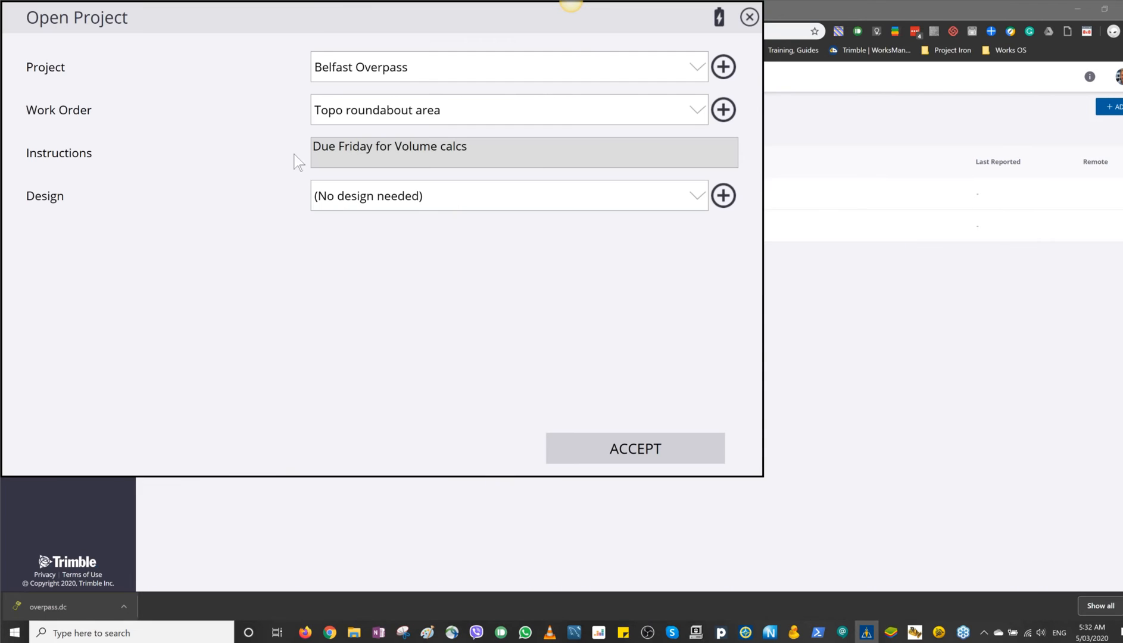
left_click(723, 196)
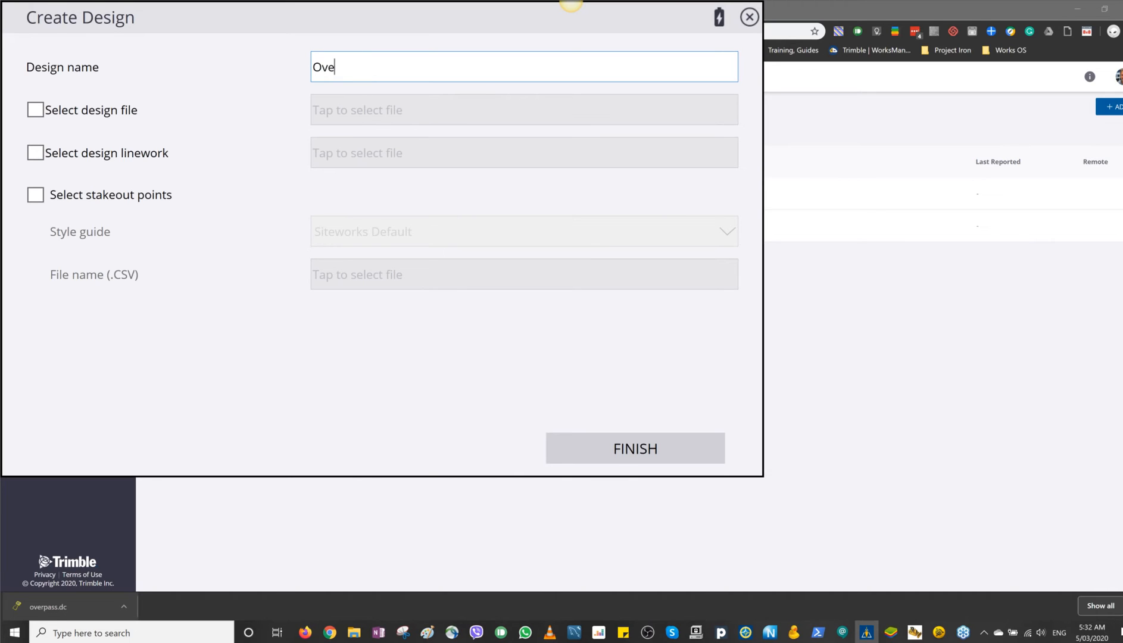
type("Overpass")
left_click(39, 104)
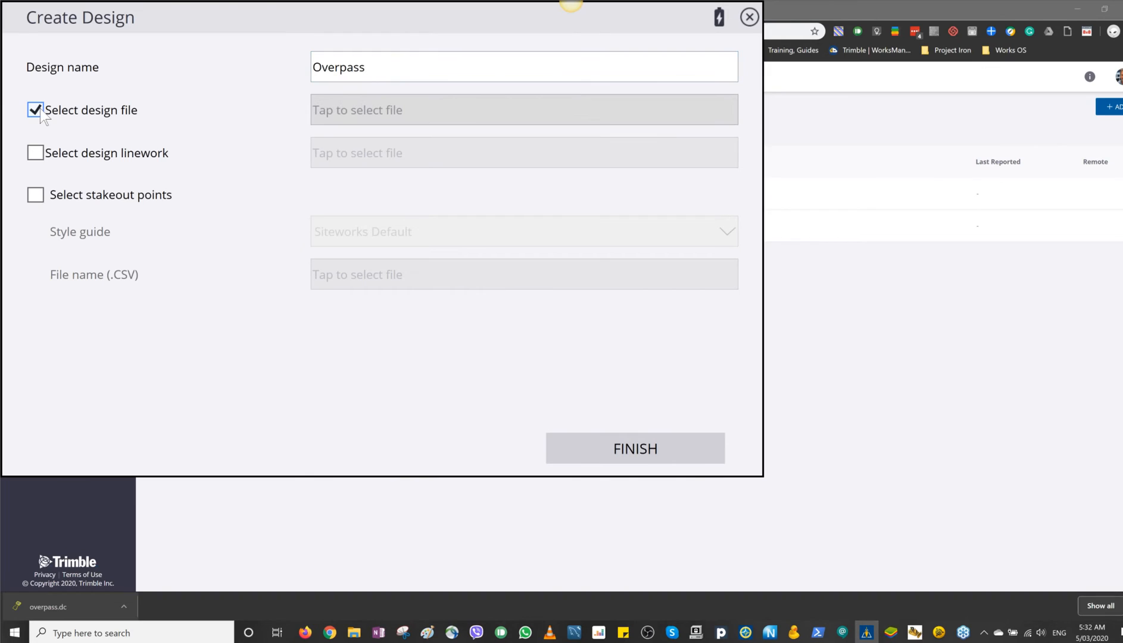
Step: Browse for the design file in the Belfast Overpass project folder, and go up to the root of C:\
left_click(417, 116)
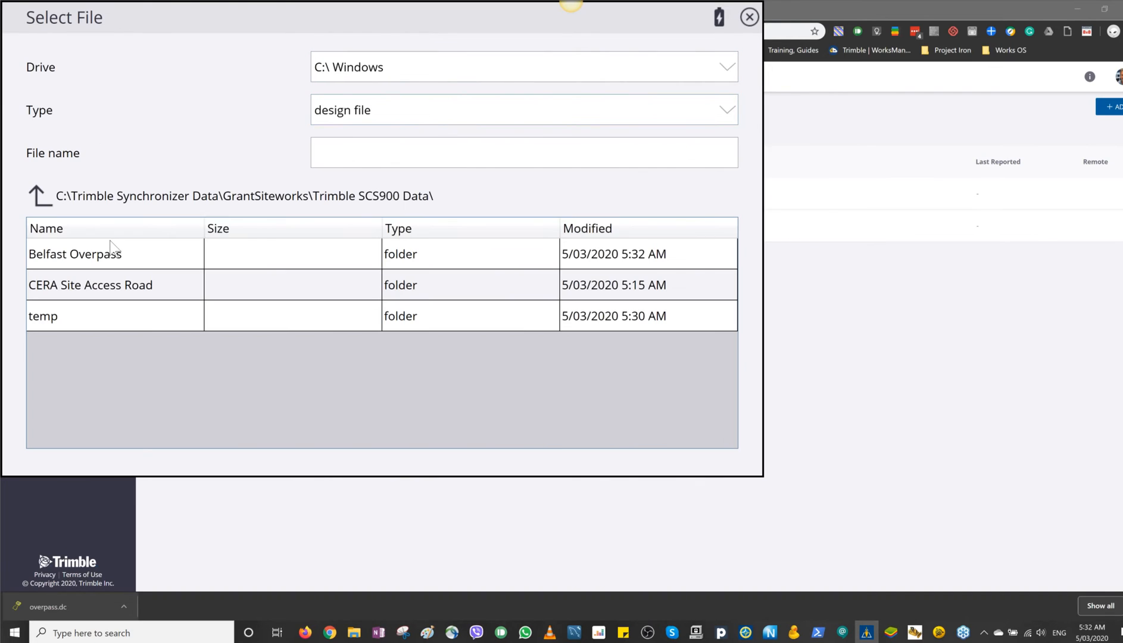
left_click(115, 255)
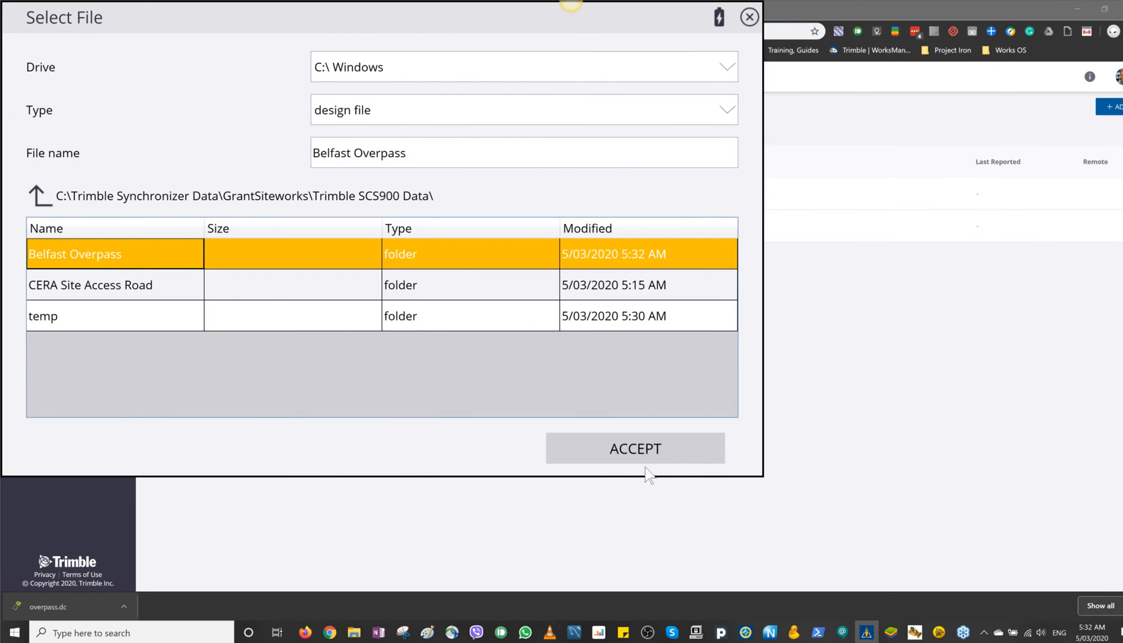
left_click(650, 450)
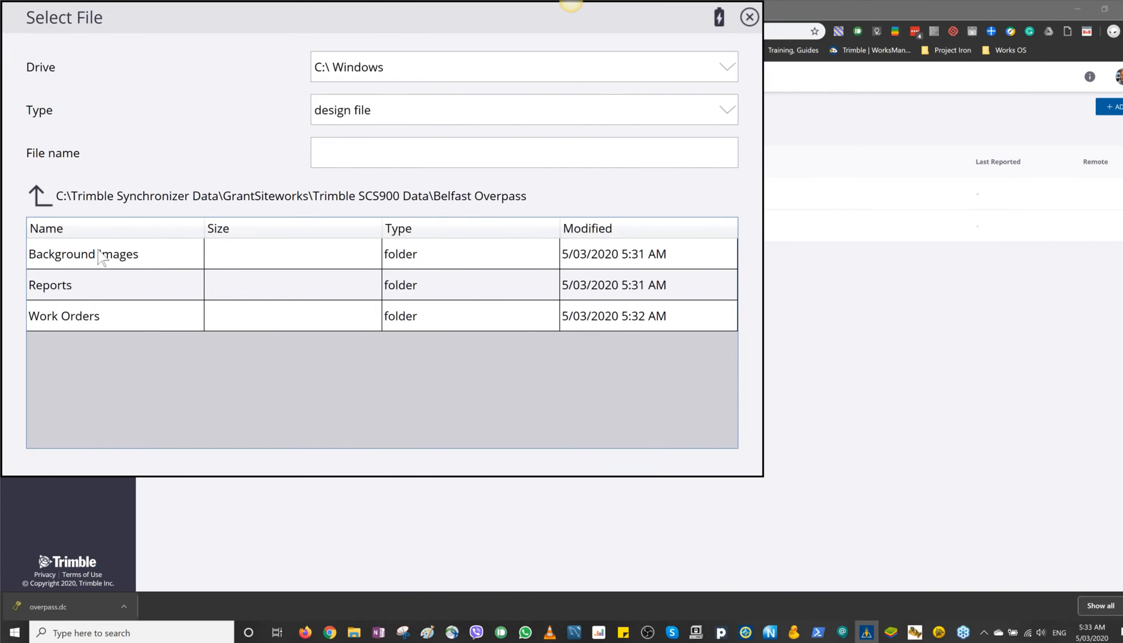
left_click(39, 200)
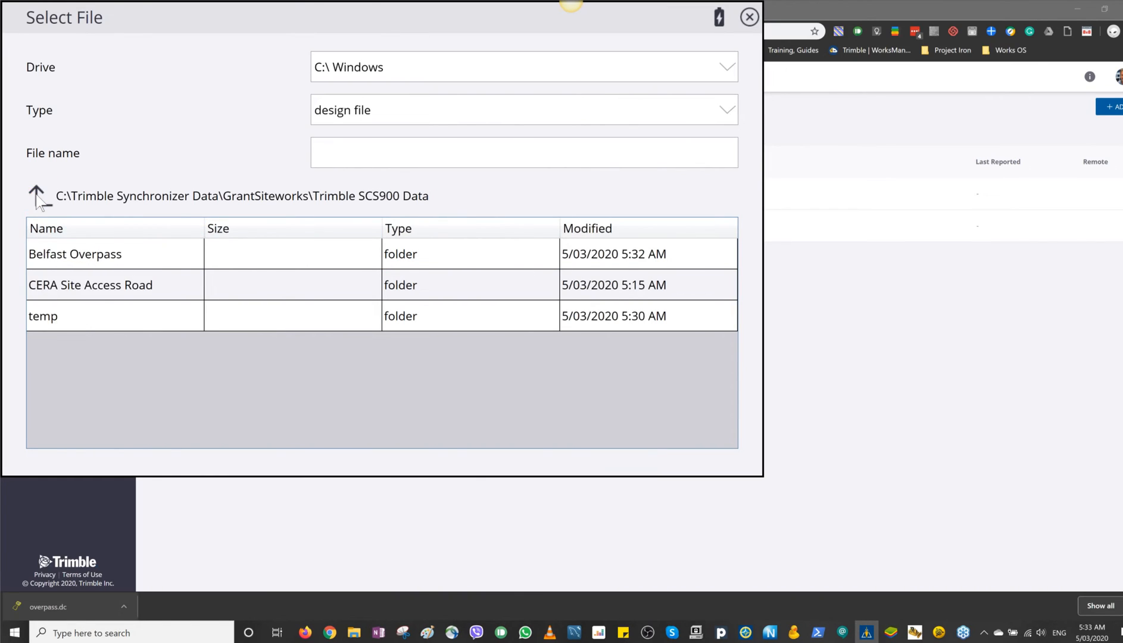
left_click(45, 196)
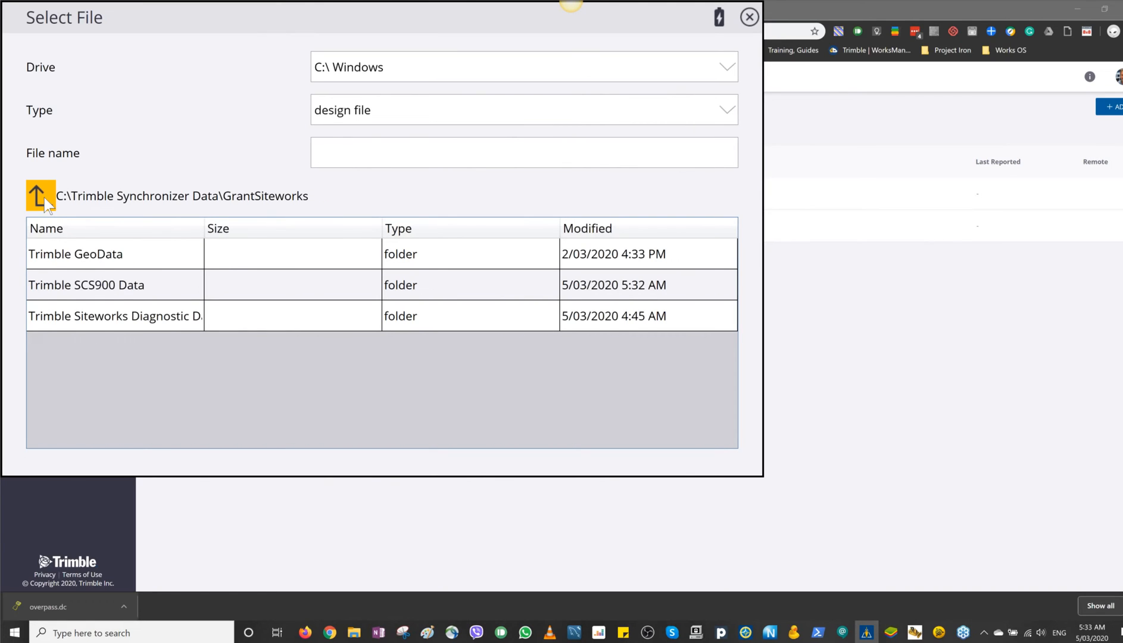
left_click(44, 198)
left_click(44, 198)
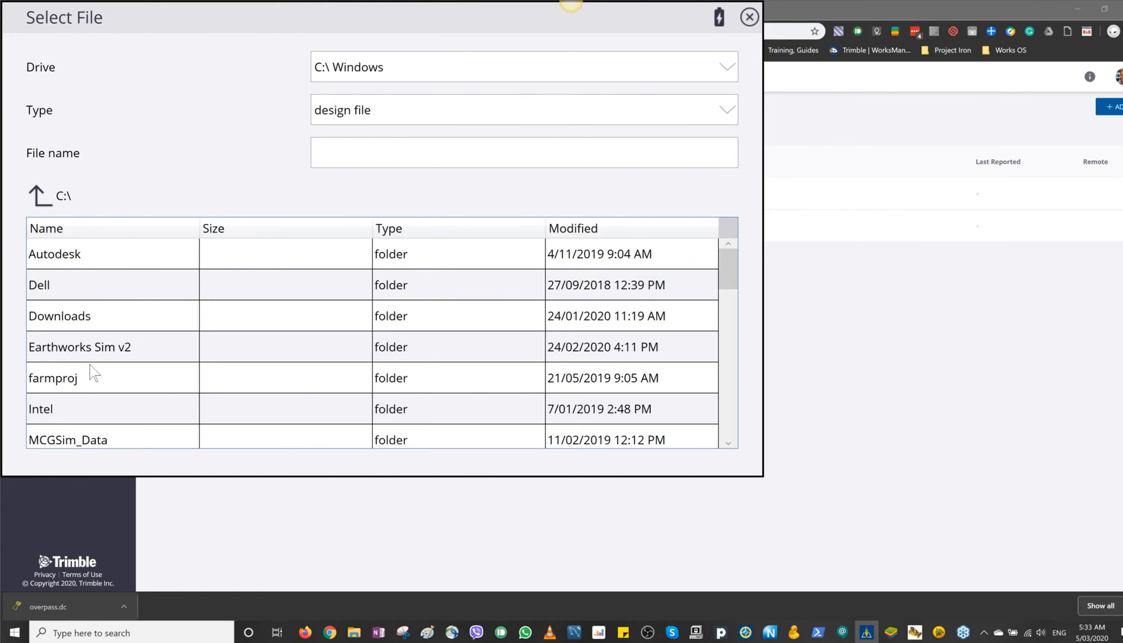
Step: Look through the folders on C:\ and inside ProjectLibrary for the design data
scroll(91, 372, "down", 3)
scroll(93, 372, "down", 1)
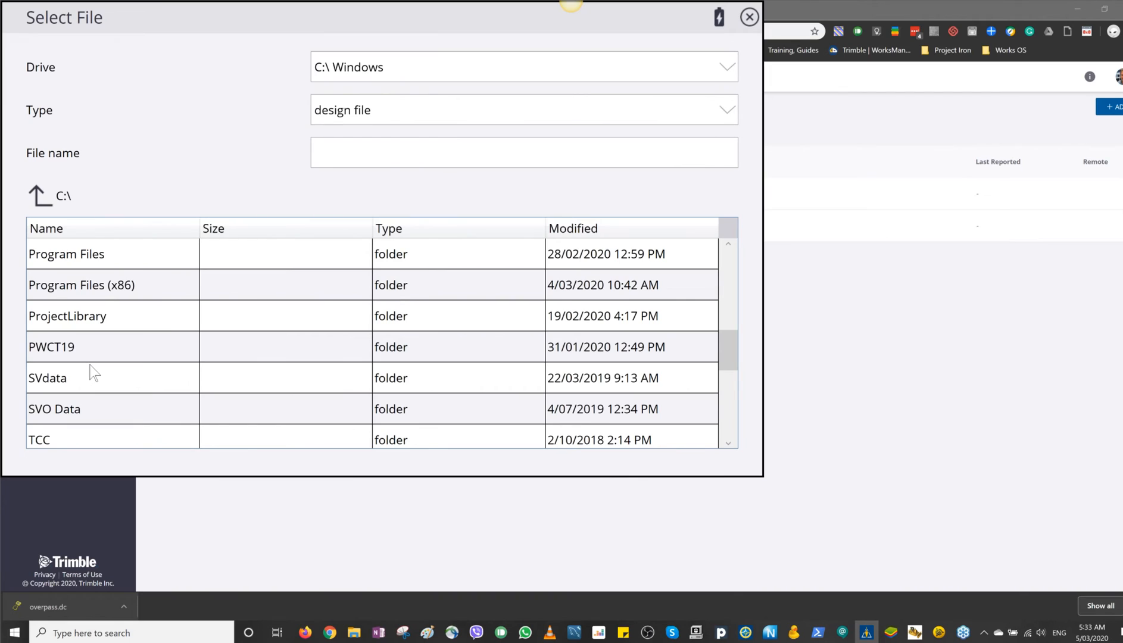
scroll(94, 373, "down", 1)
scroll(94, 372, "down", 1)
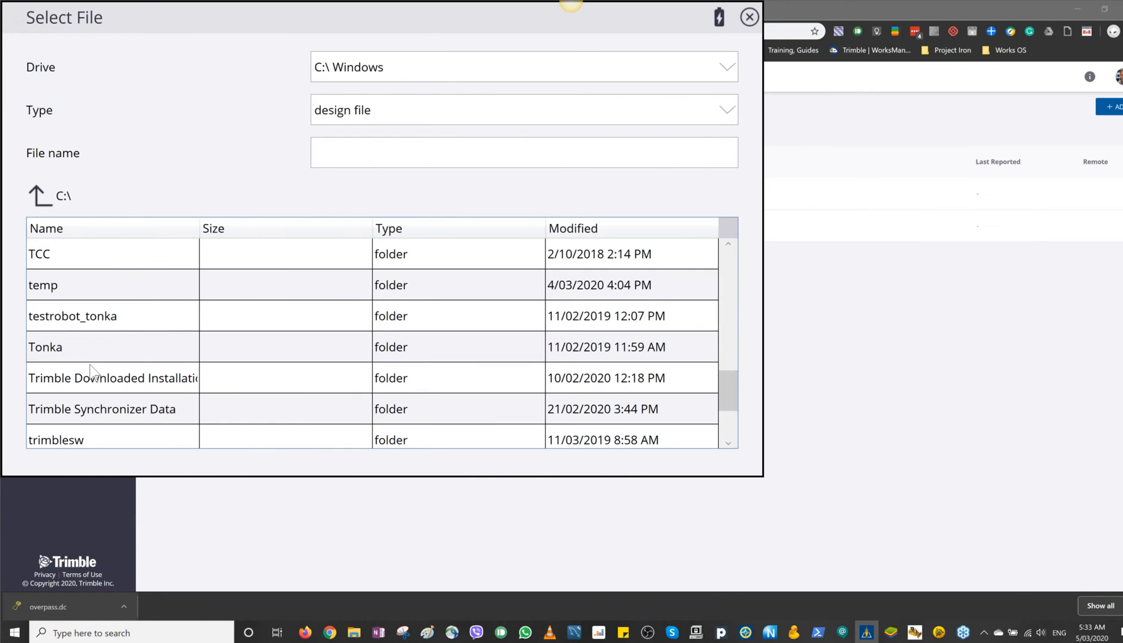
scroll(90, 372, "up", 4)
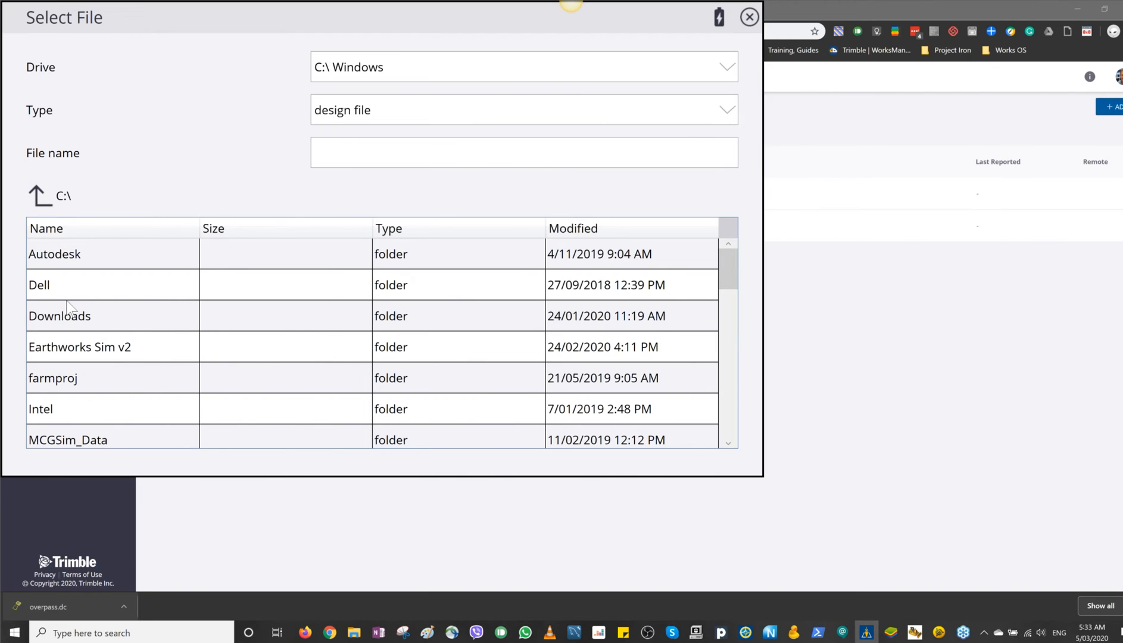
scroll(67, 304, "down", 4)
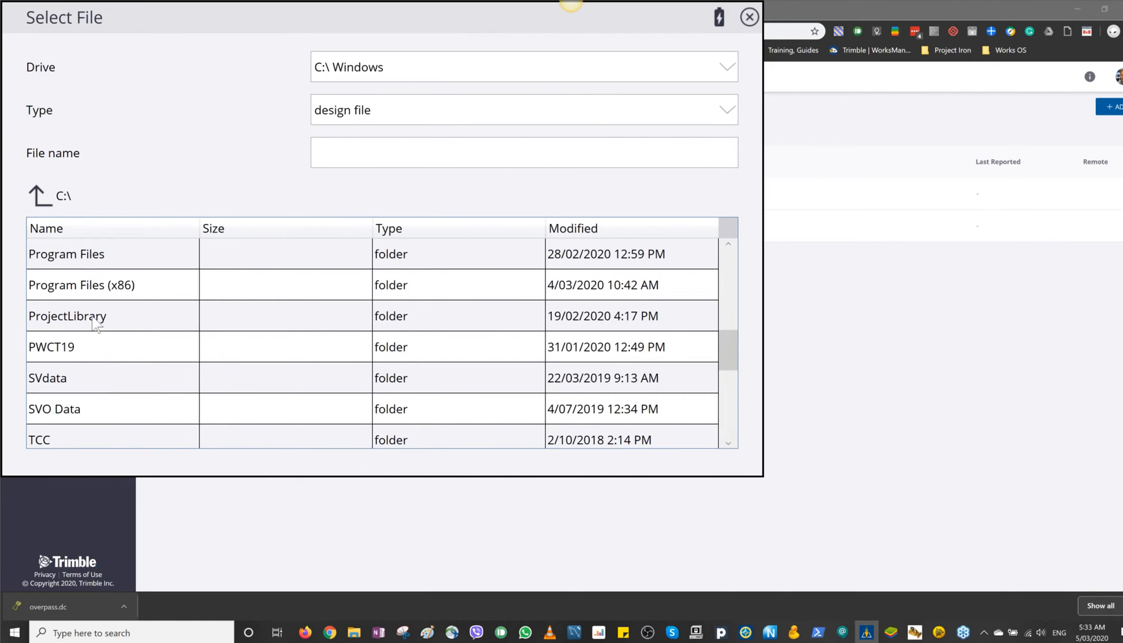
double_click(95, 321)
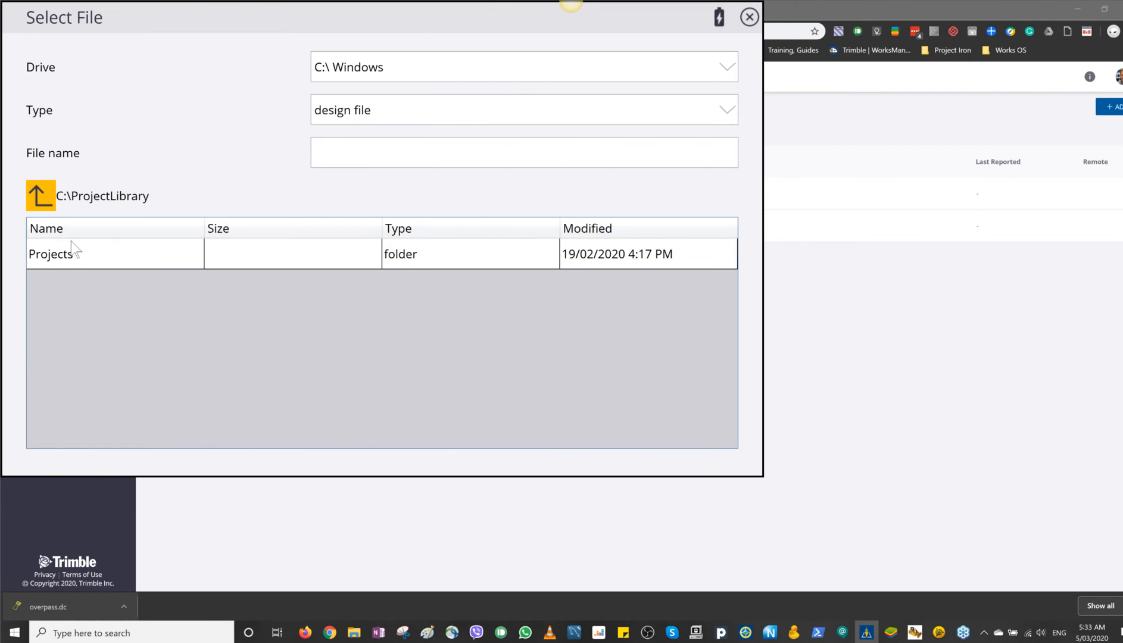
Step: Go to the Desktop folder of the personal user profile under C:\Users
scroll(117, 363, "down", 5)
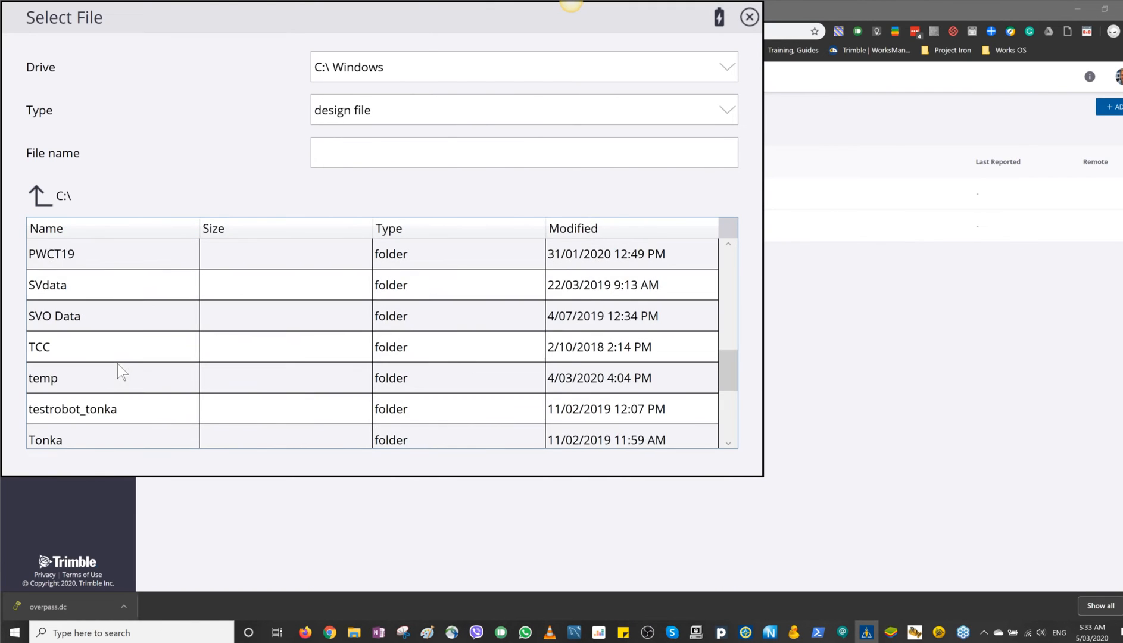
scroll(117, 364, "down", 4)
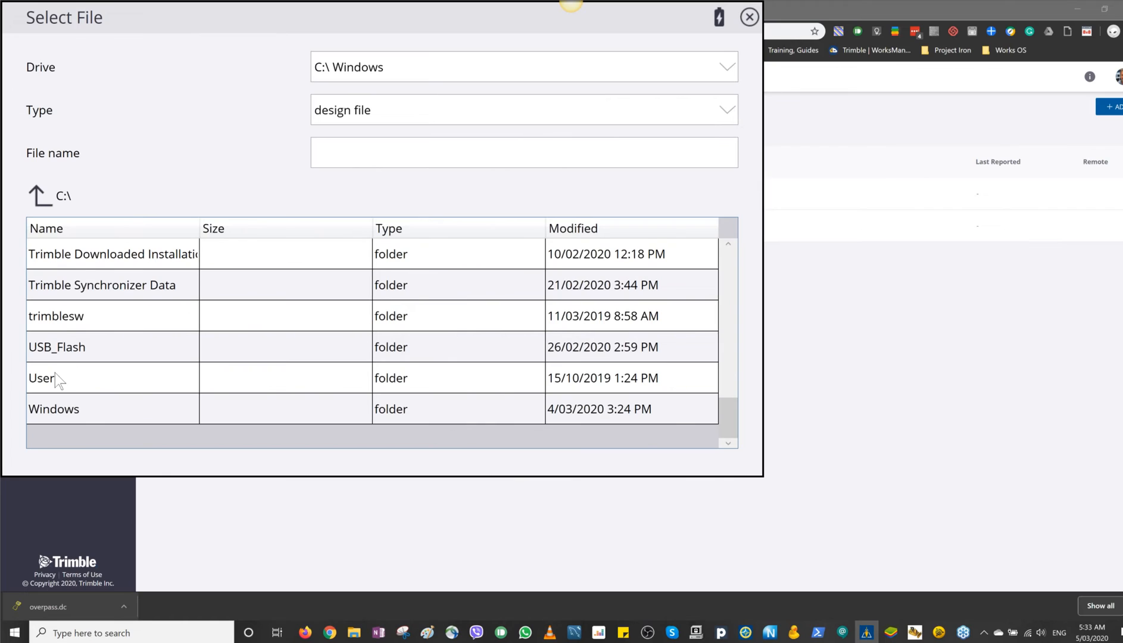
double_click(54, 373)
left_click(58, 291)
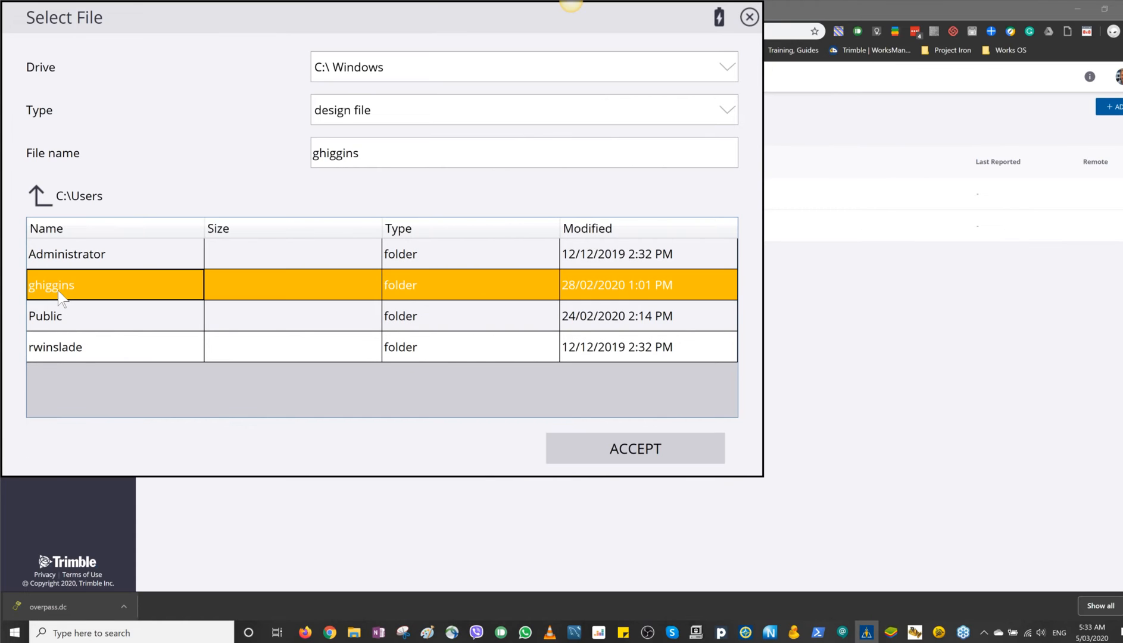
double_click(58, 291)
scroll(72, 315, "down", 5)
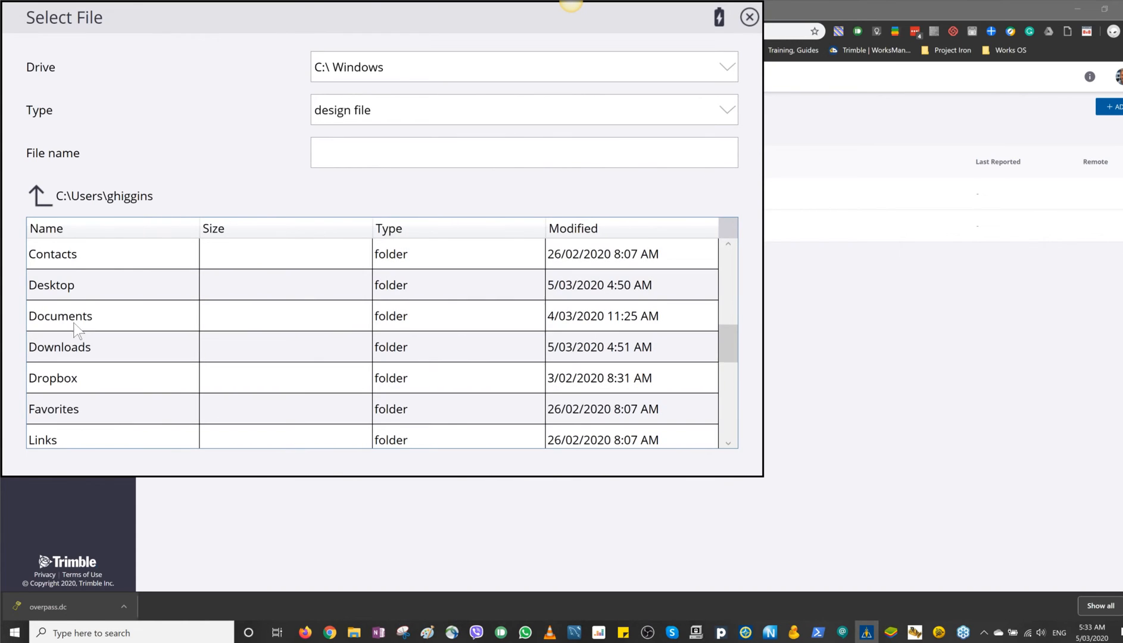
left_click(76, 282)
double_click(76, 283)
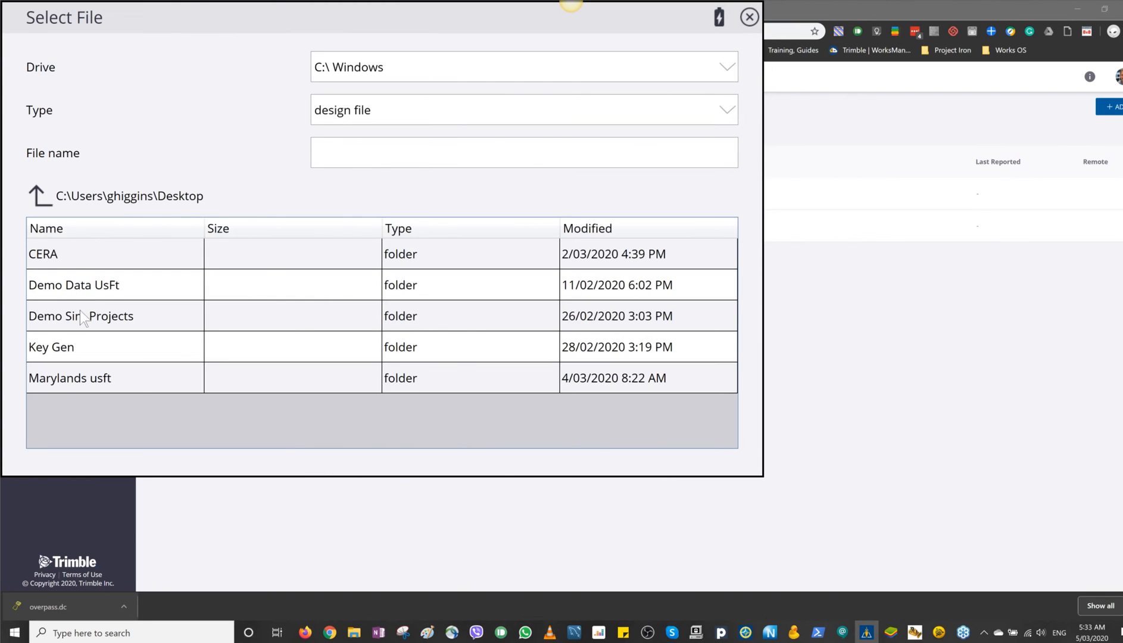
Step: Open the folder Demo Sim Projects\Projects\Overpass\OfficeData\Designs from the Desktop folder
double_click(80, 315)
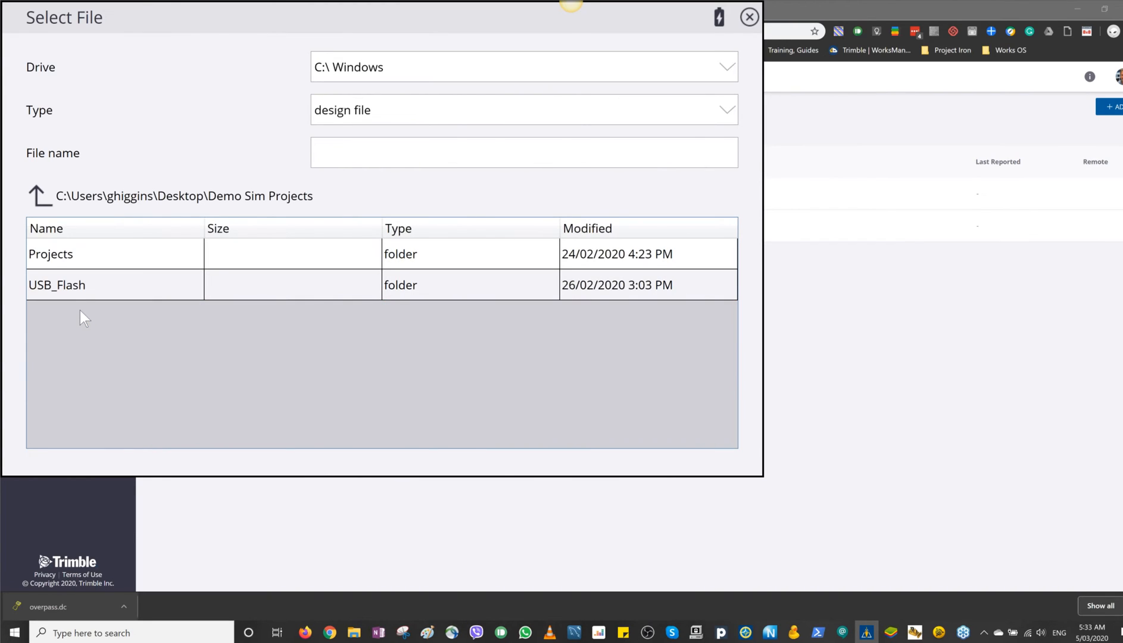
double_click(61, 257)
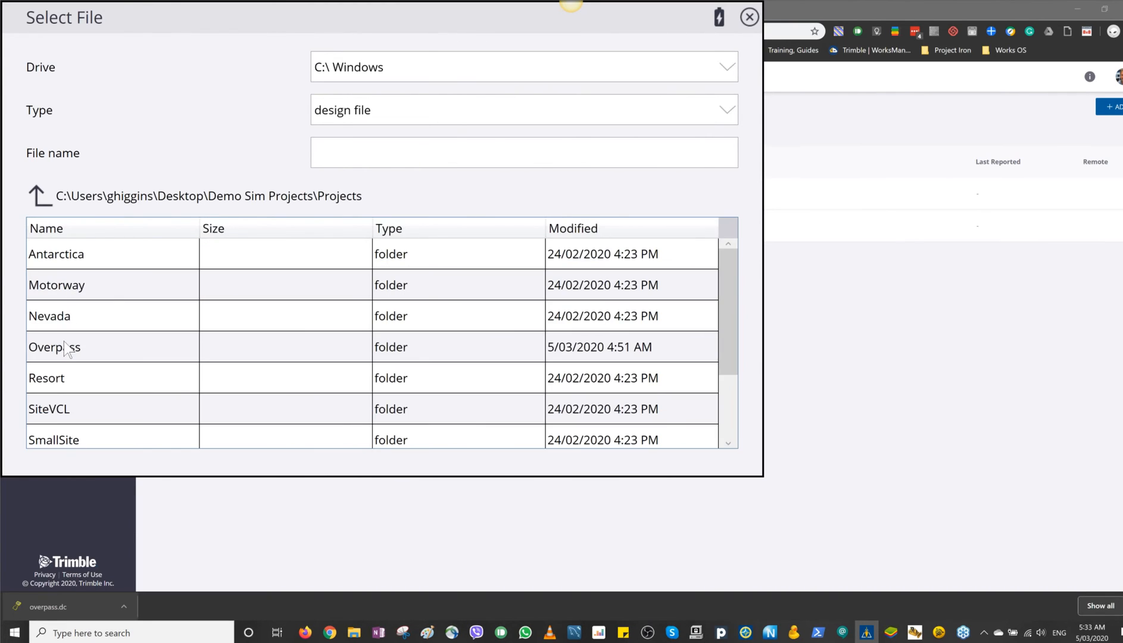
double_click(69, 348)
double_click(76, 262)
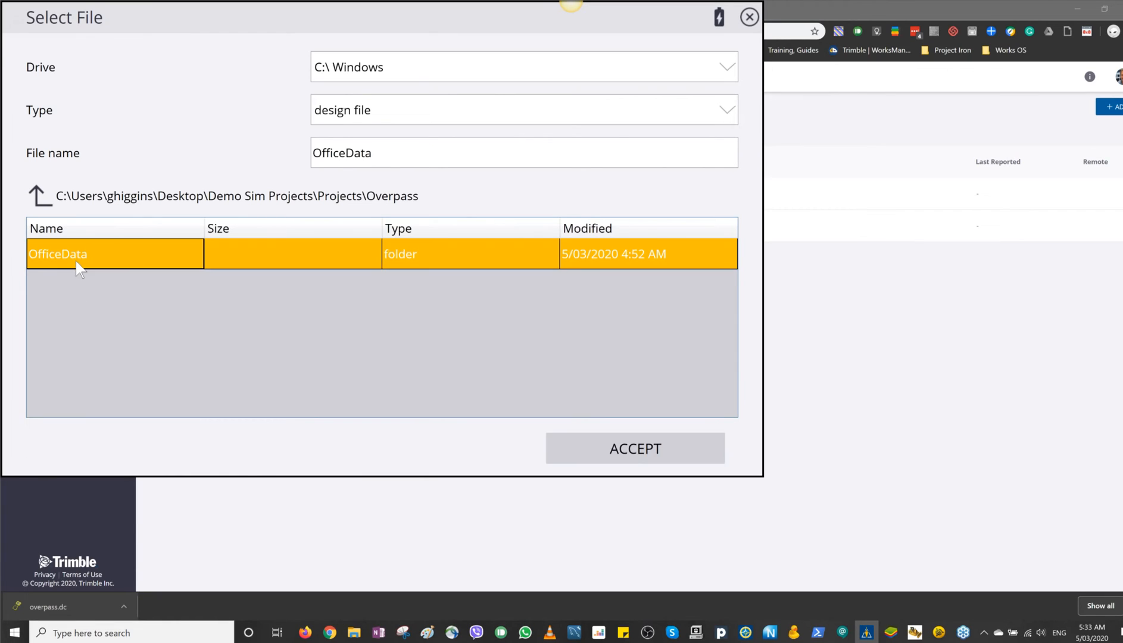
double_click(76, 261)
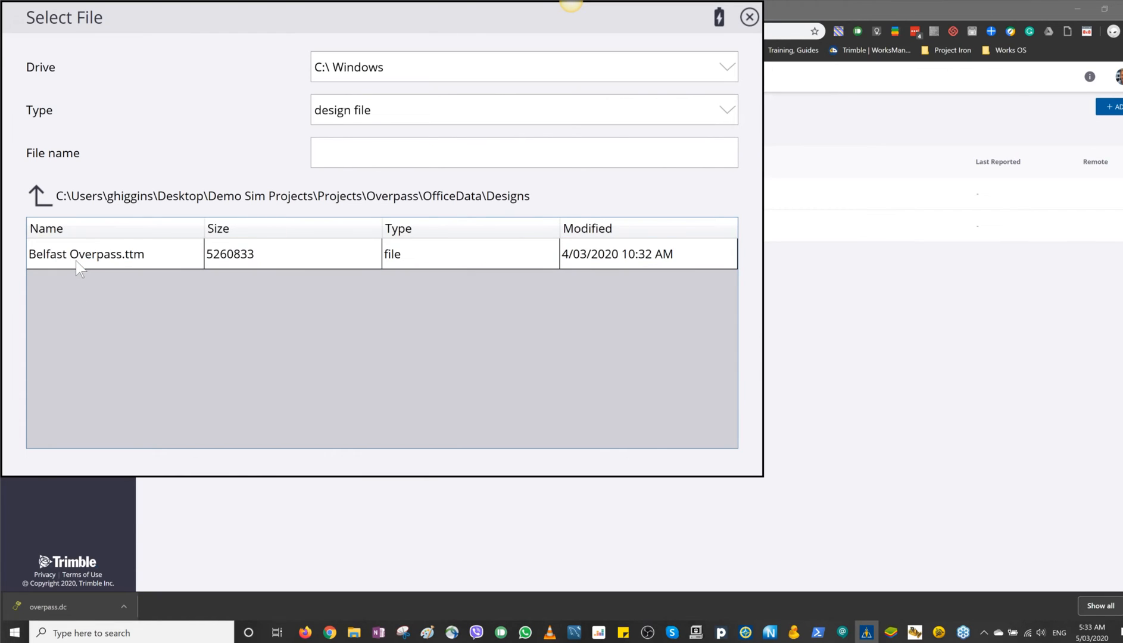
Step: Create the Overpass design from the file Belfast Overpass.ttm, and open the Belfast Overpass project with it and the Topo roundabout area work order
left_click(76, 261)
left_click(627, 445)
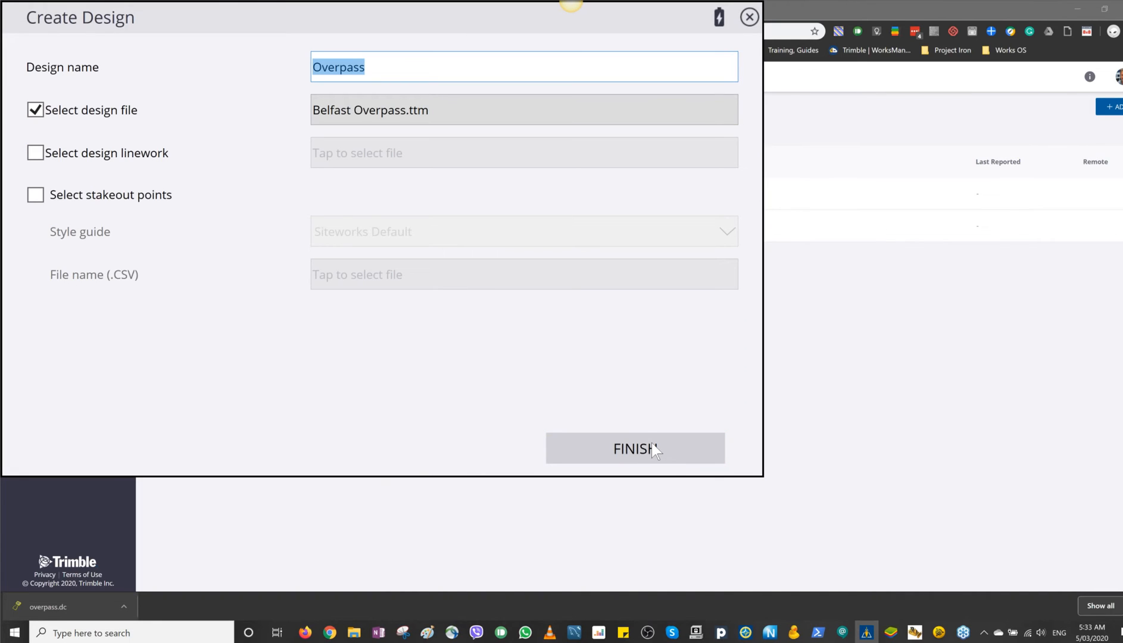
left_click(653, 451)
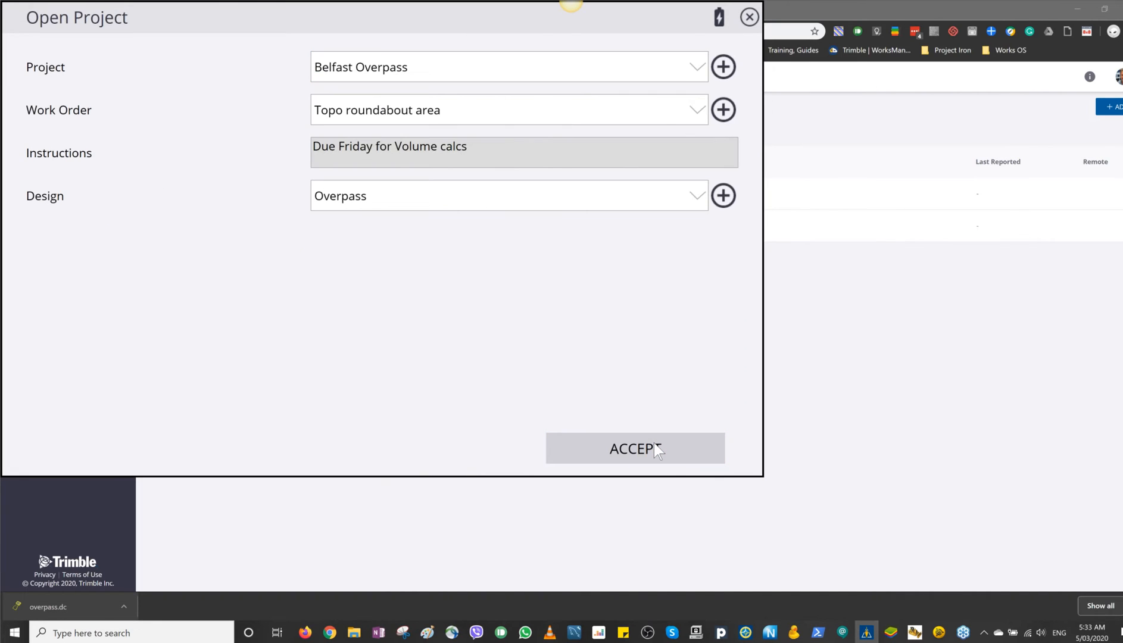
left_click(654, 443)
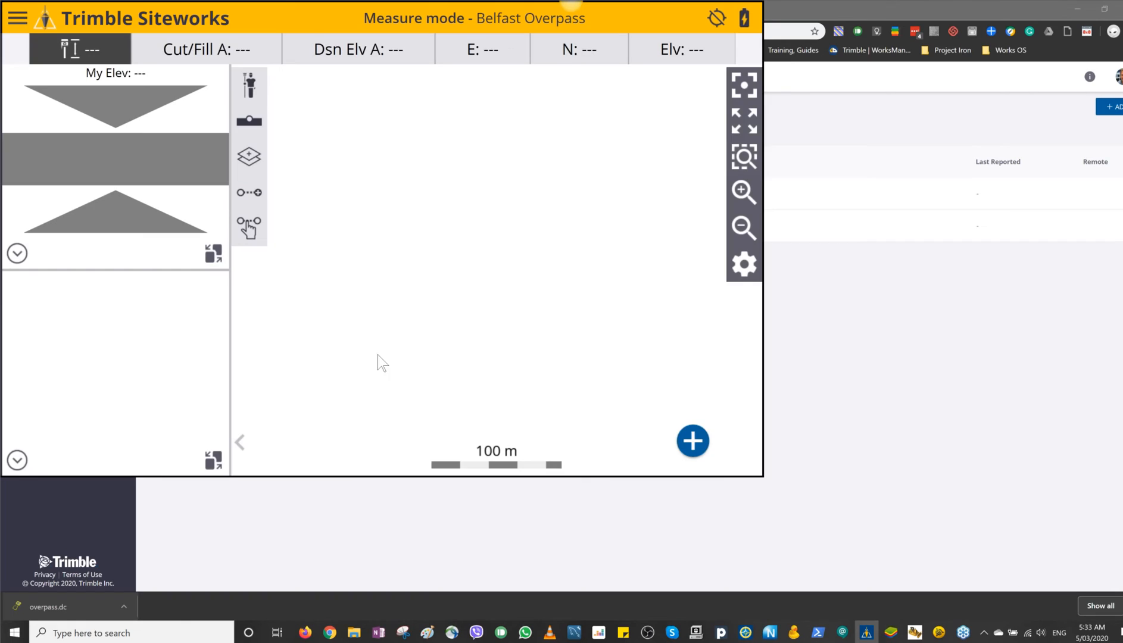
Step: Swap the 3D design view into the main map area and zoom in on the overpass junction to examine the surface
left_click(213, 460)
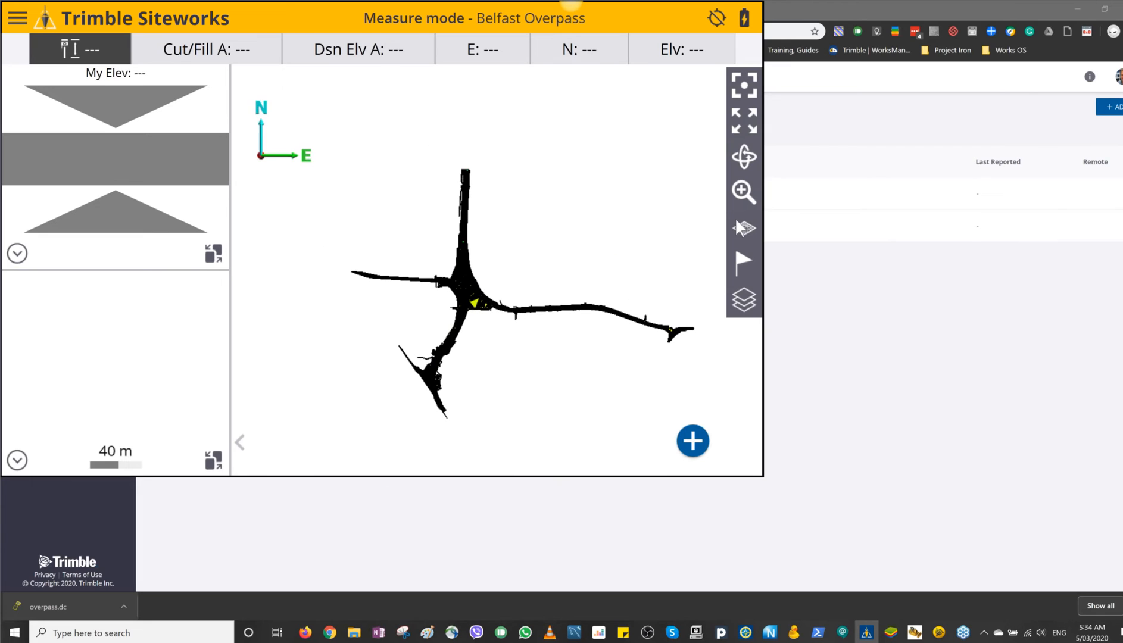
left_click(741, 193)
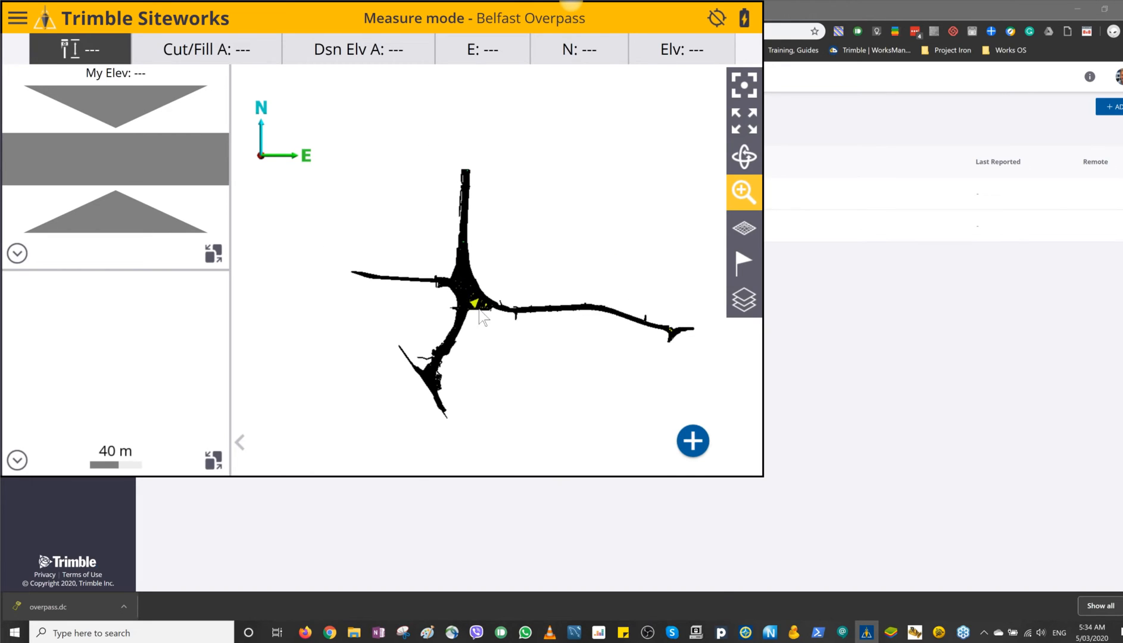
left_click_drag(479, 310, 439, 218)
left_click_drag(497, 331, 404, 160)
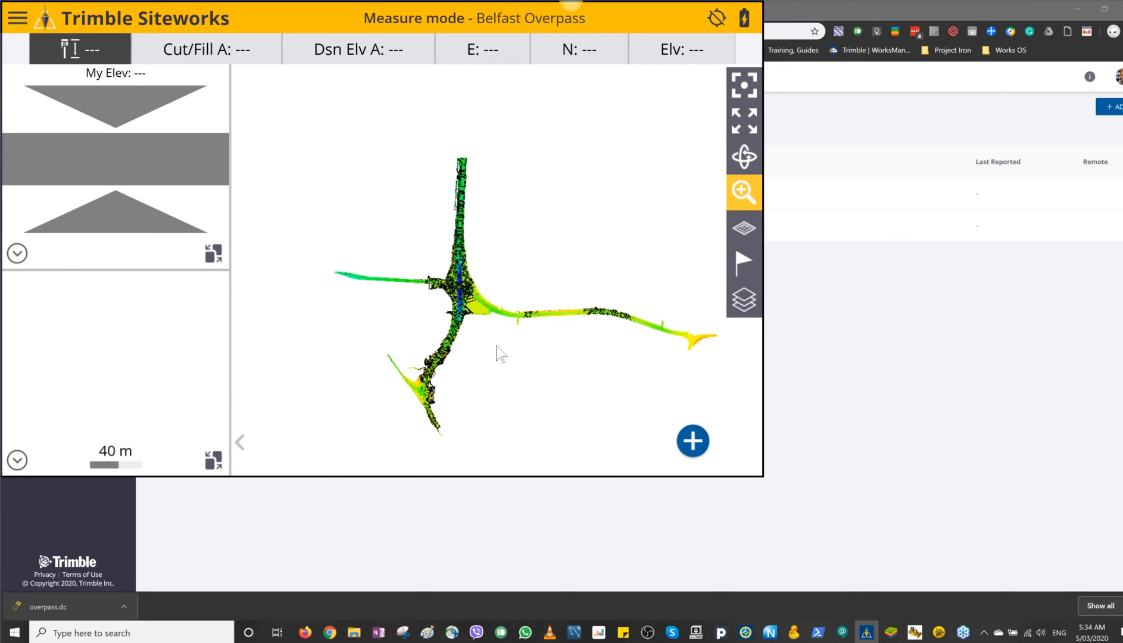
left_click_drag(500, 354, 391, 151)
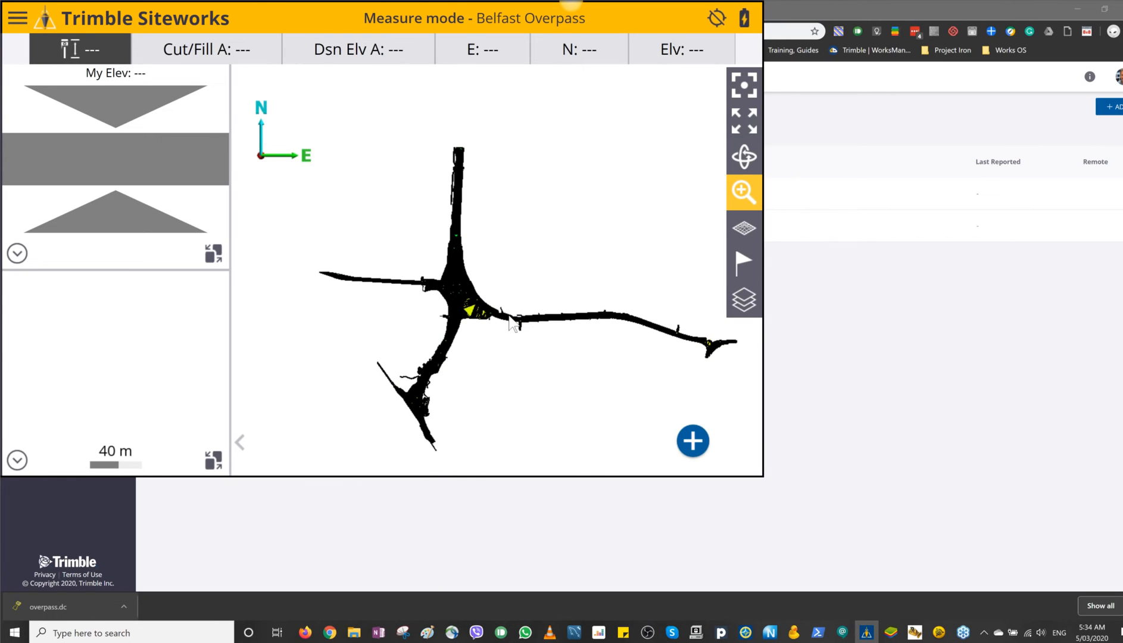
left_click_drag(509, 316, 416, 161)
left_click_drag(526, 412, 373, 163)
left_click_drag(476, 333, 387, 121)
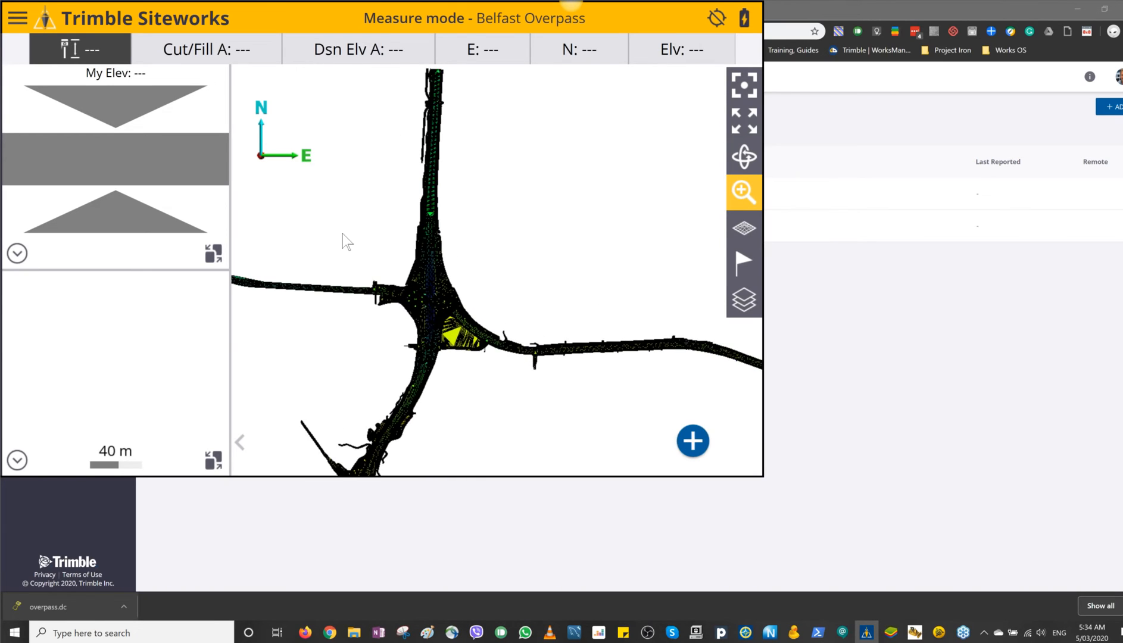
left_click_drag(342, 233, 315, 159)
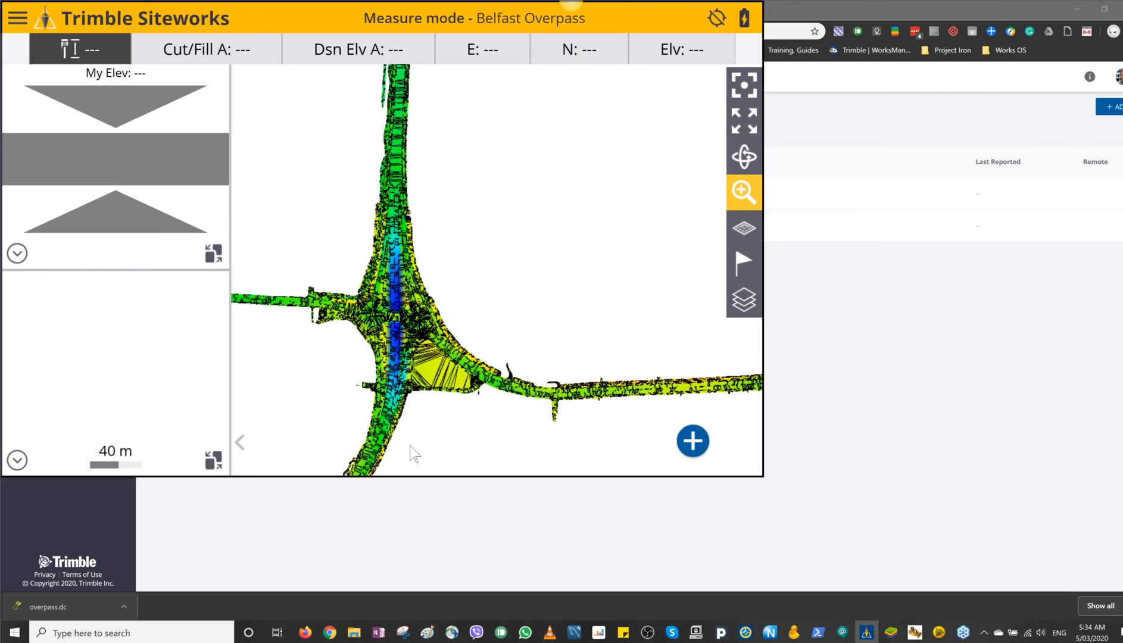
left_click_drag(415, 453, 346, 285)
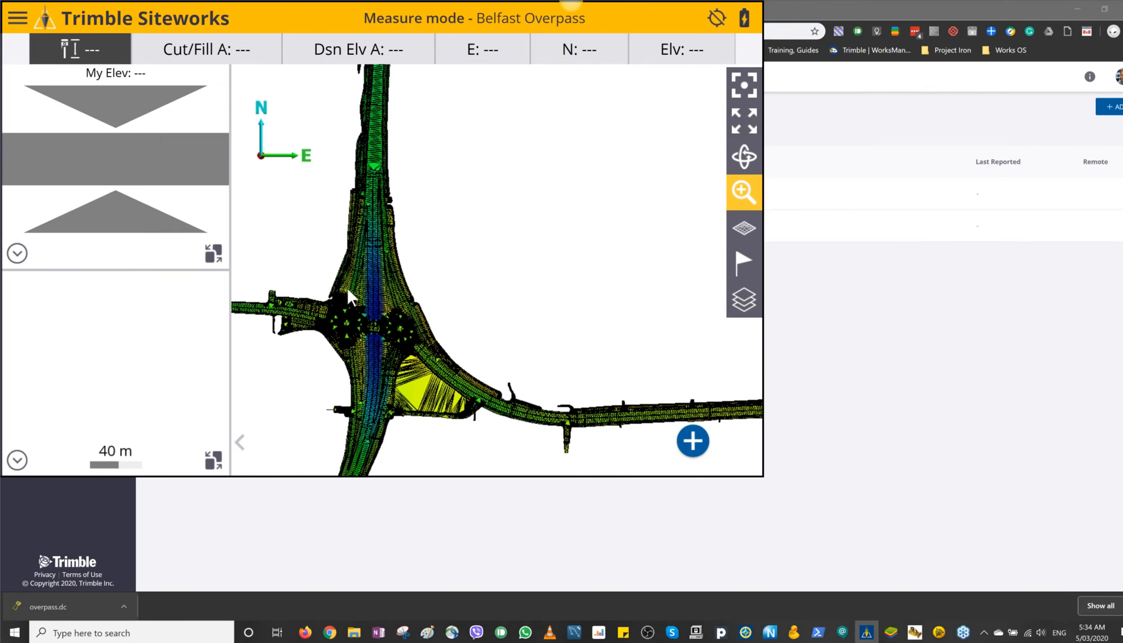
Step: Try to start a point measurement on the Overpass design
left_click(695, 448)
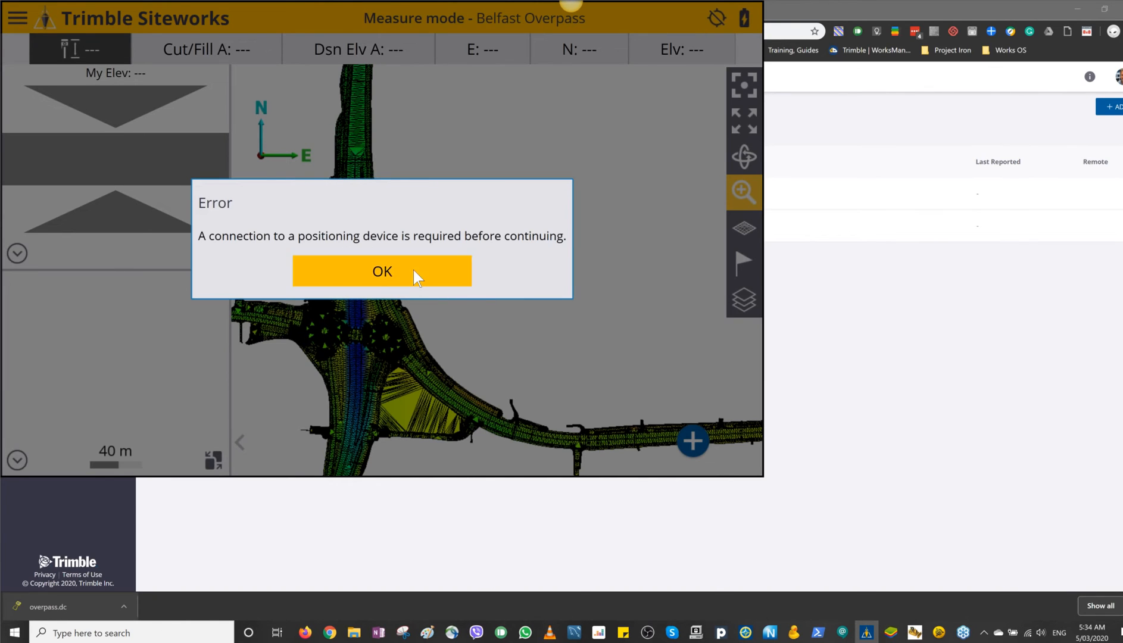
left_click(413, 270)
left_click(437, 244)
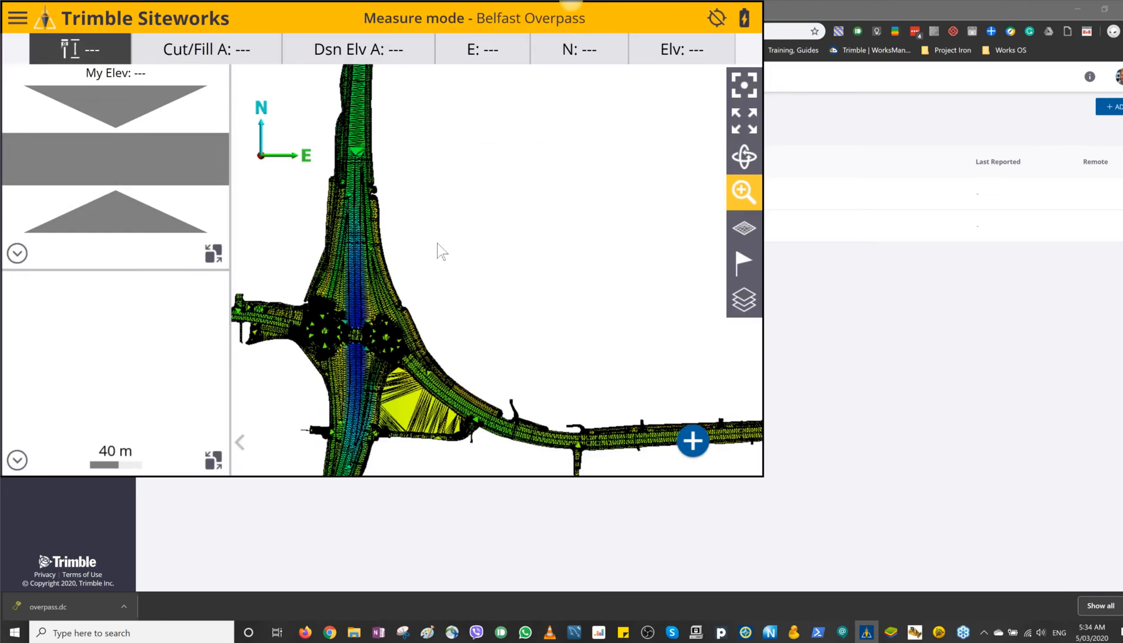
Step: Start the receiver setup in Rover mode, cancel the Bluetooth device scan, and set the connection type to SPS986 Emulator
left_click(362, 130)
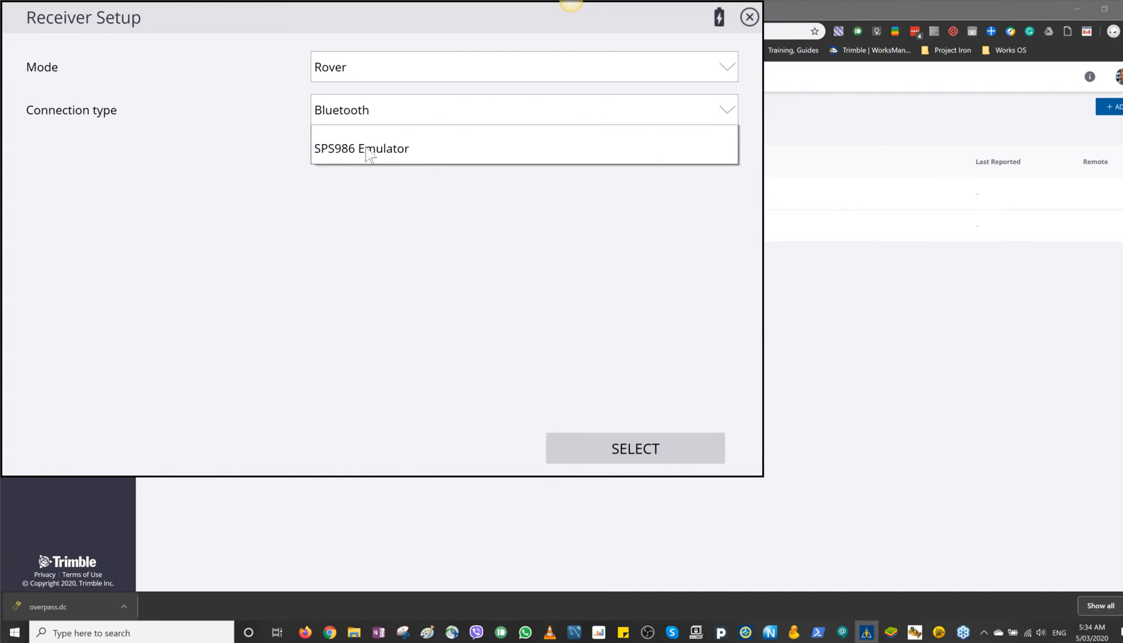
left_click(374, 145)
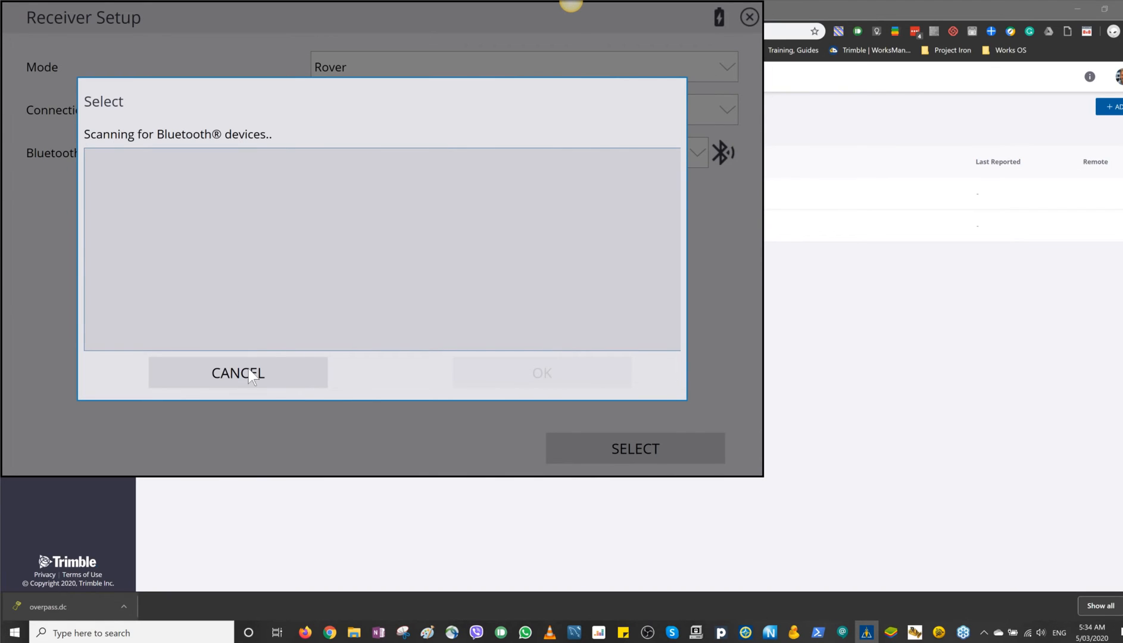
left_click(250, 360)
left_click(378, 114)
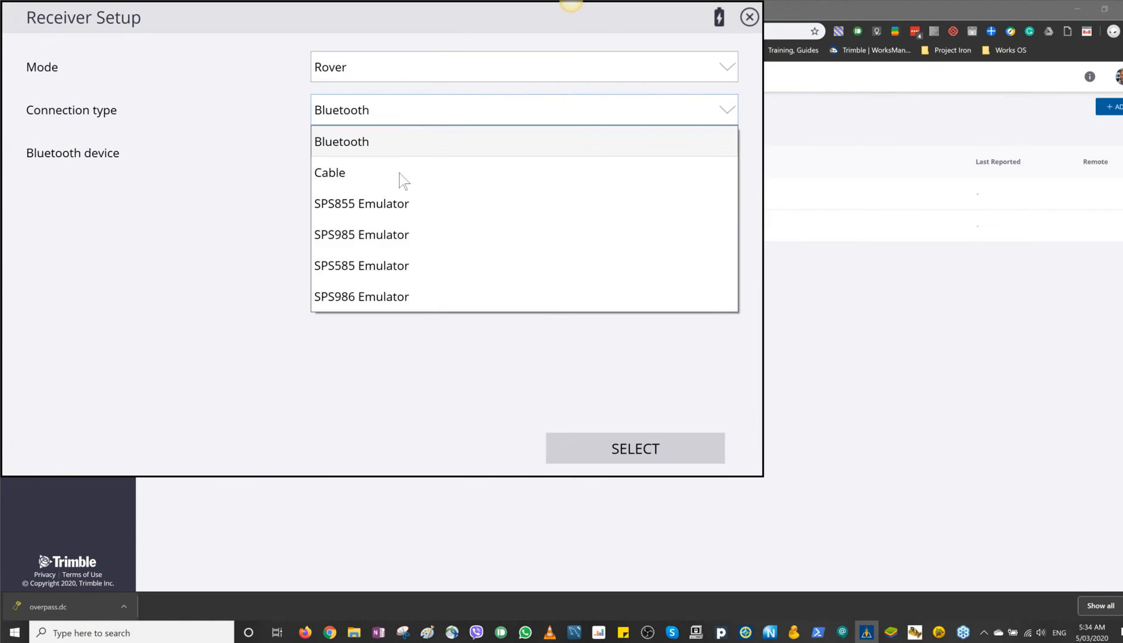
left_click(381, 295)
Step: Set the correction method to Radio in Receiver with network ID 1, and connect to the Emulator base
left_click(389, 153)
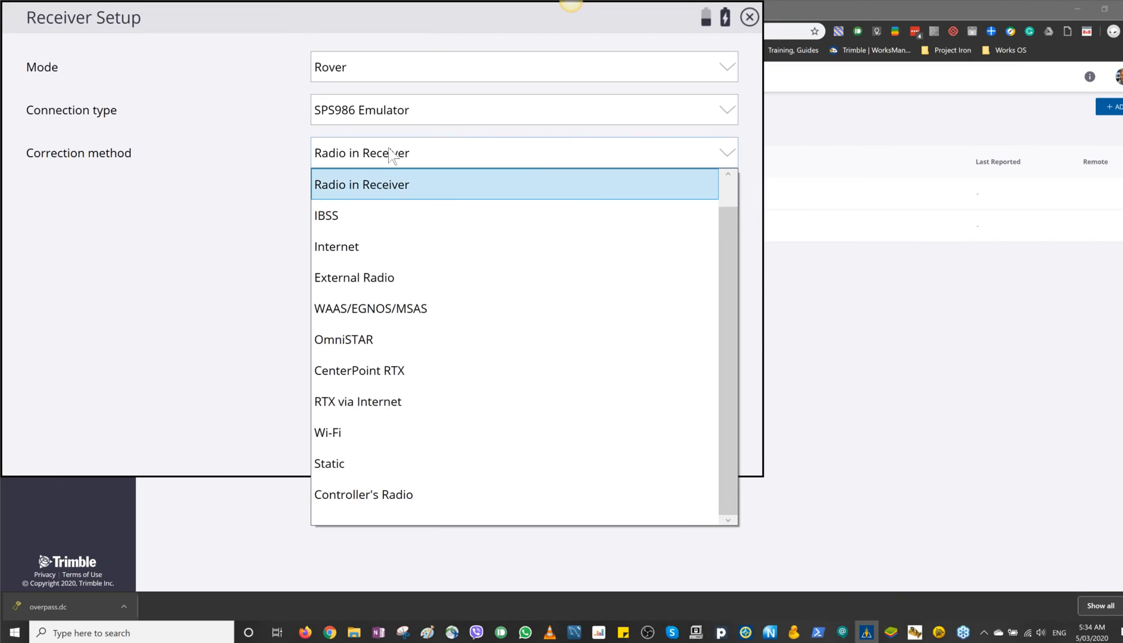
left_click(387, 185)
left_click(384, 189)
left_click(382, 202)
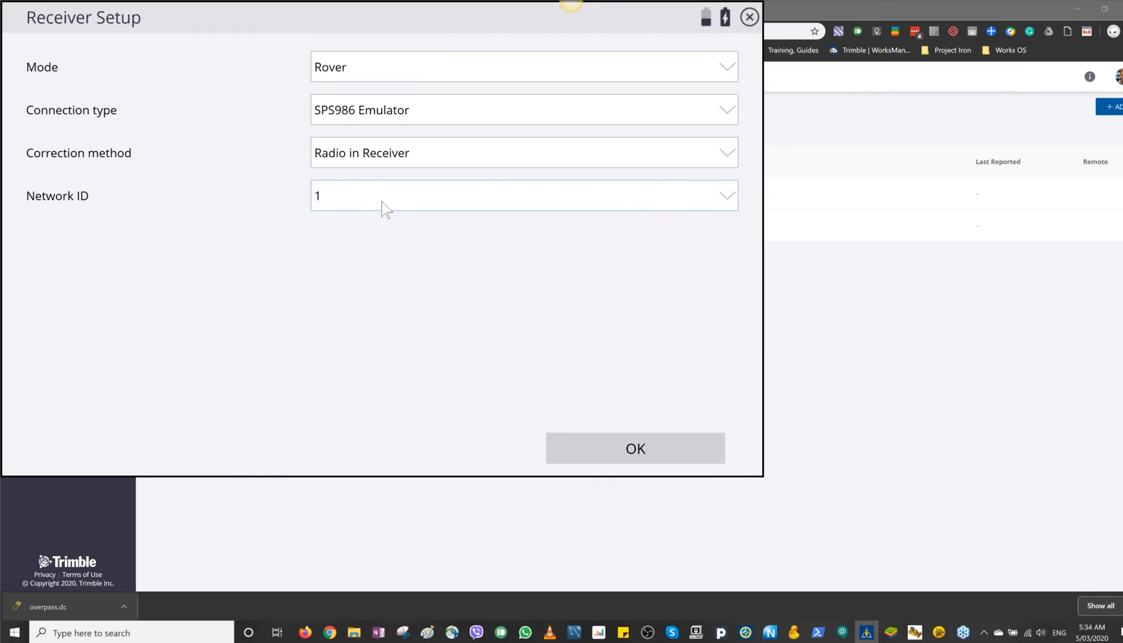
left_click(628, 462)
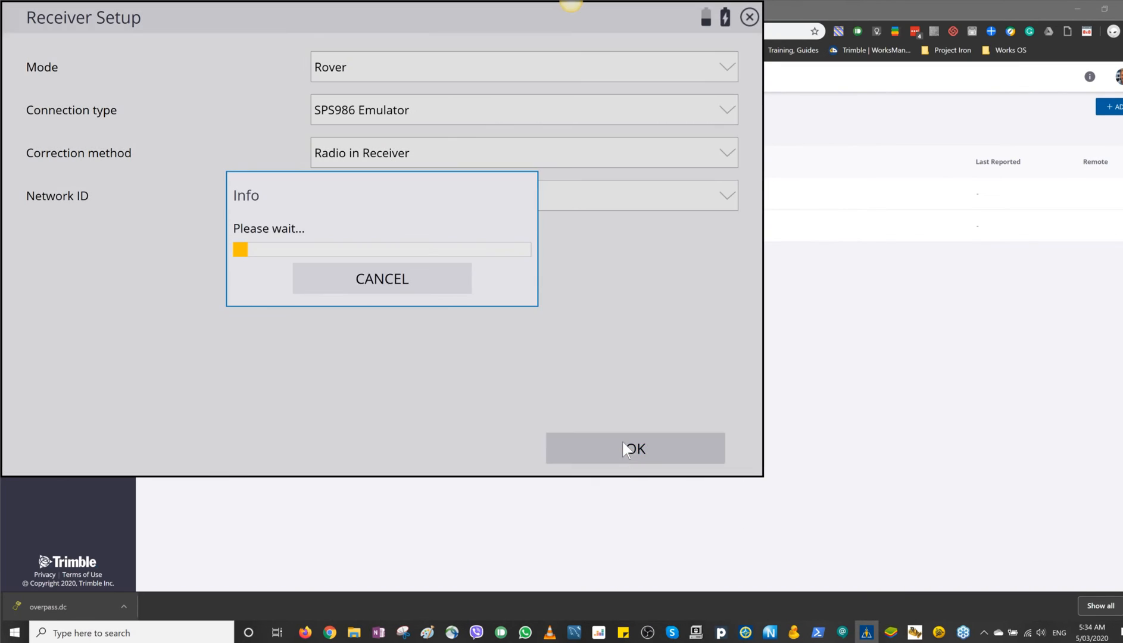
left_click(386, 232)
left_click(384, 236)
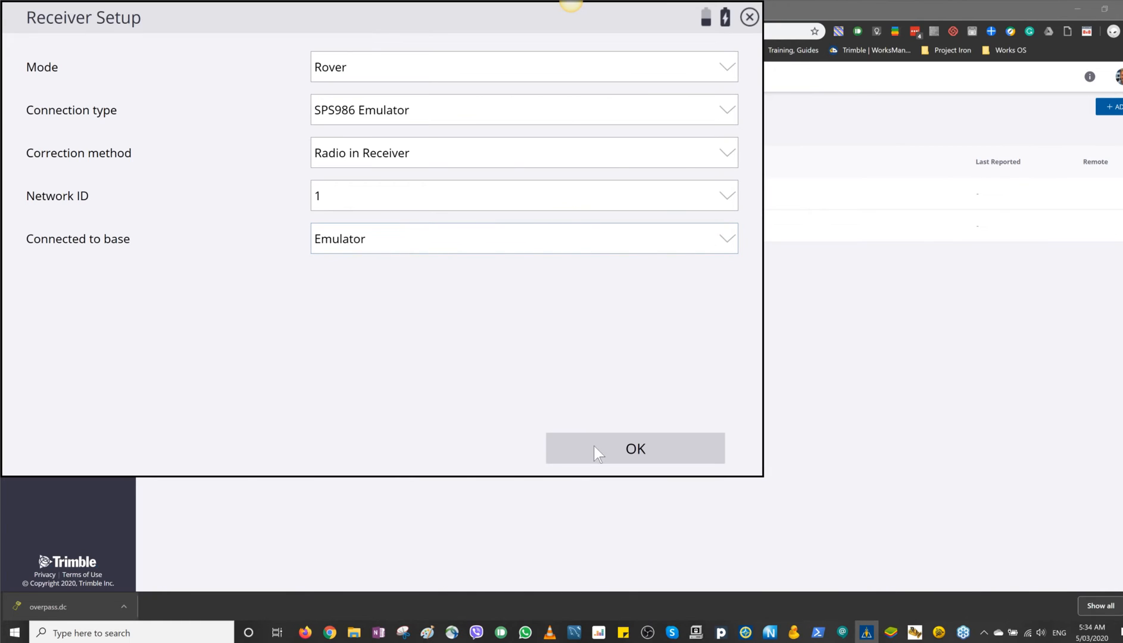
left_click(617, 443)
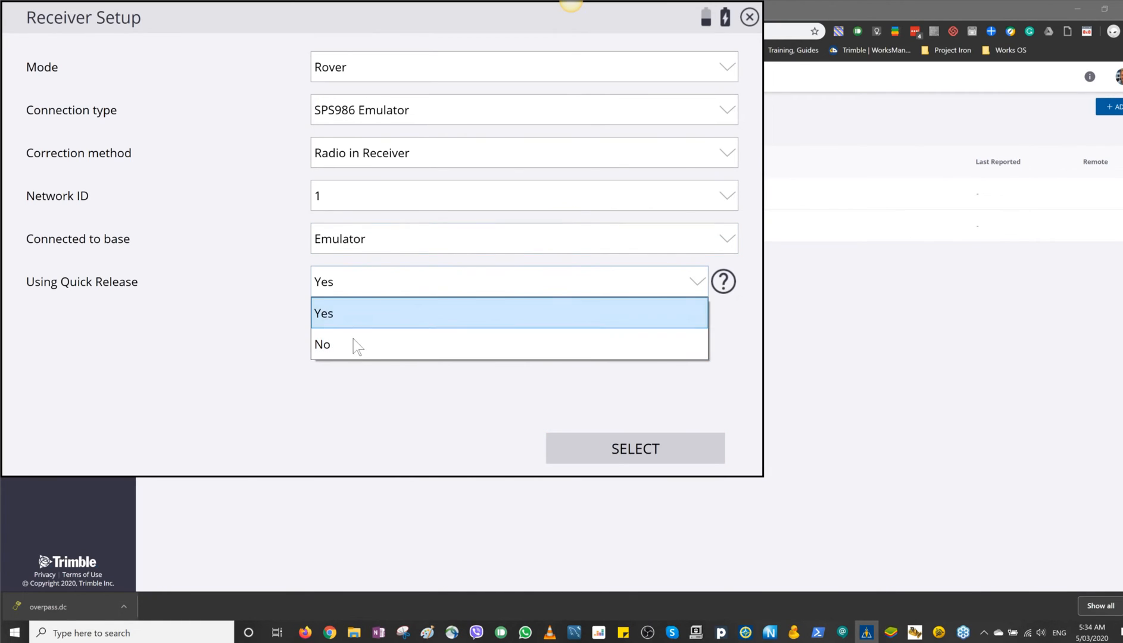
Step: Set quick release and tilt compensation to No, enter an antenna height of 0.04 m, and complete the receiver setup
left_click(353, 344)
left_click(359, 319)
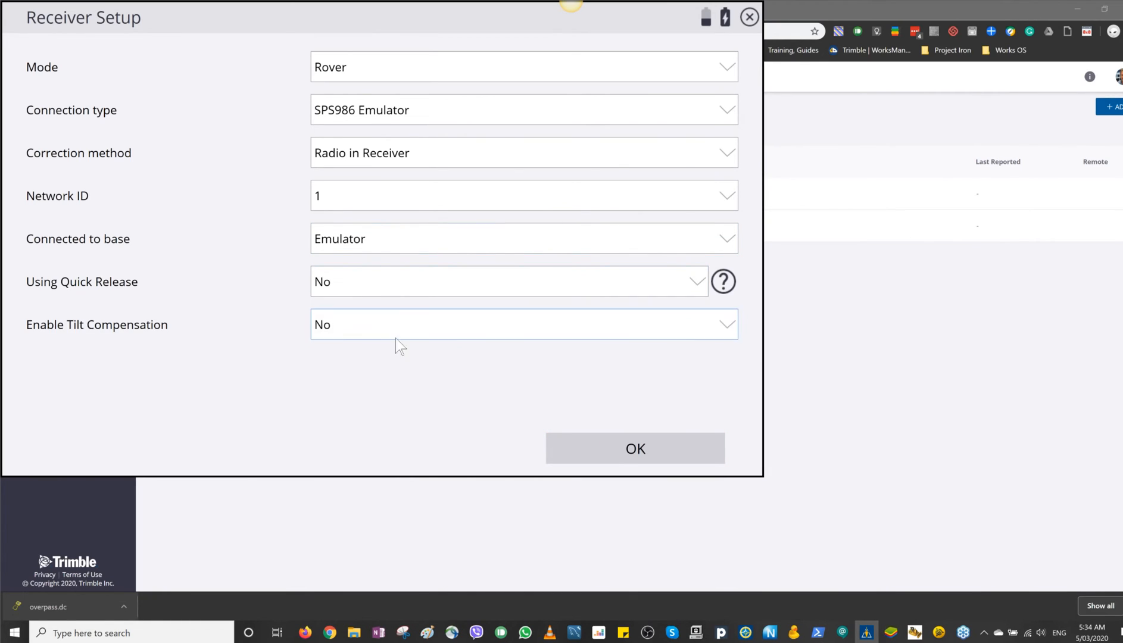
left_click(636, 450)
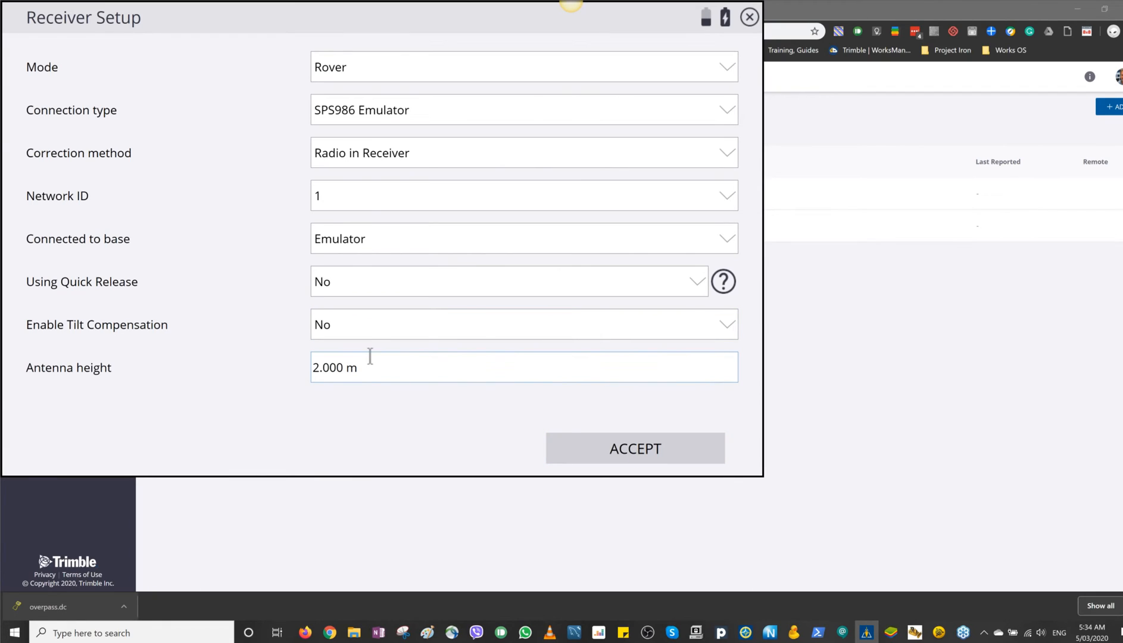
type("0.04")
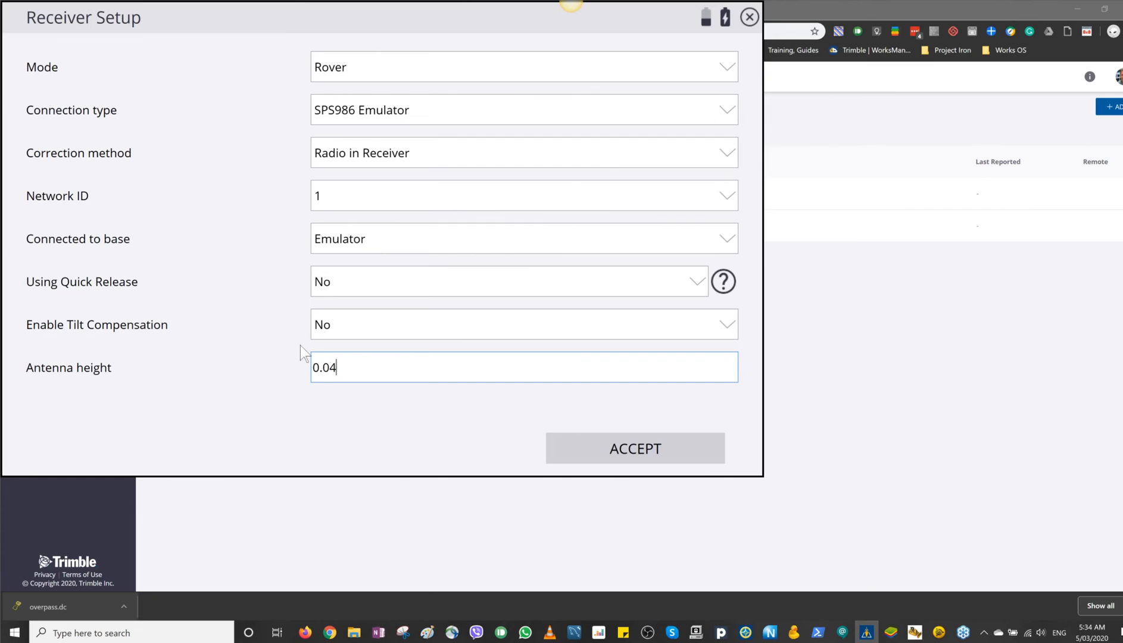
left_click(622, 451)
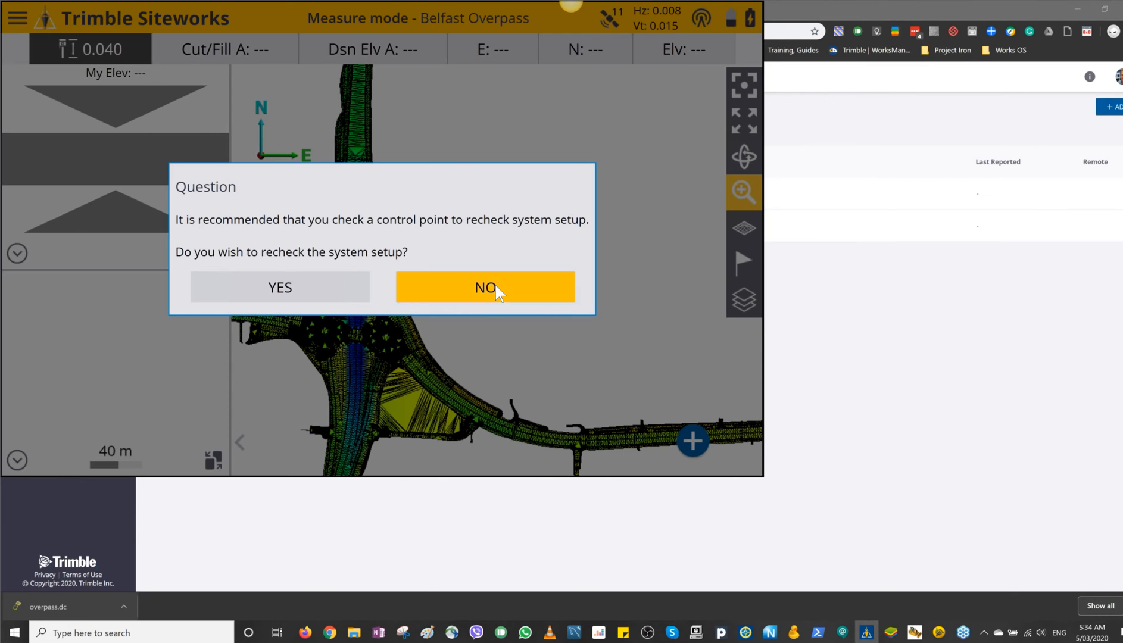
left_click(496, 291)
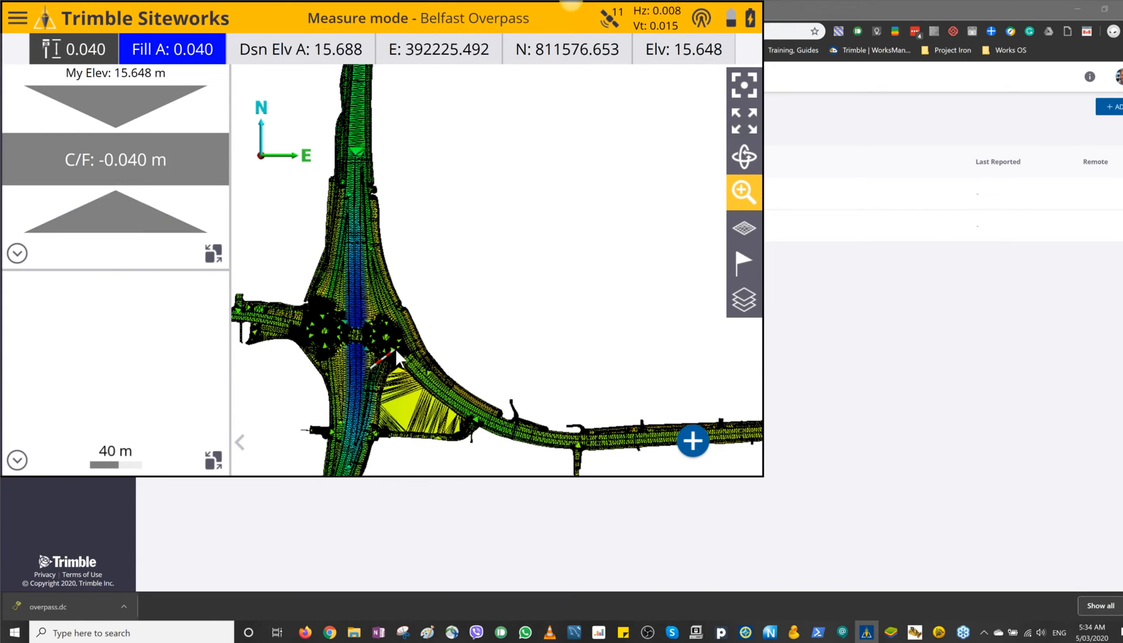
Step: Measure a first topo point of type Surface with the point code sh
left_click(697, 441)
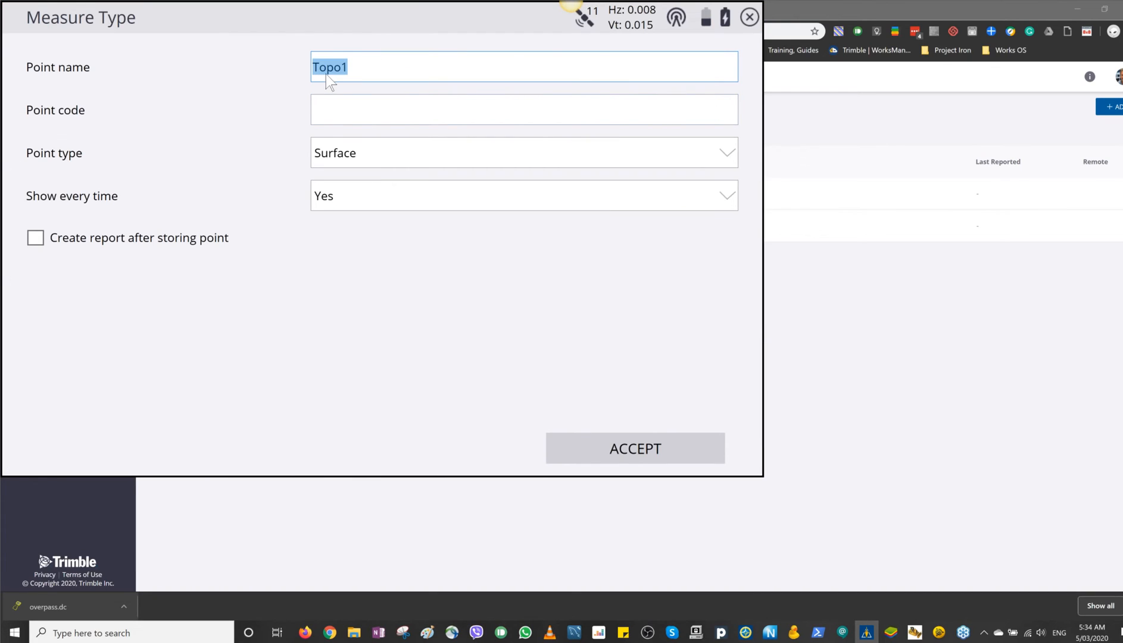
left_click(364, 100)
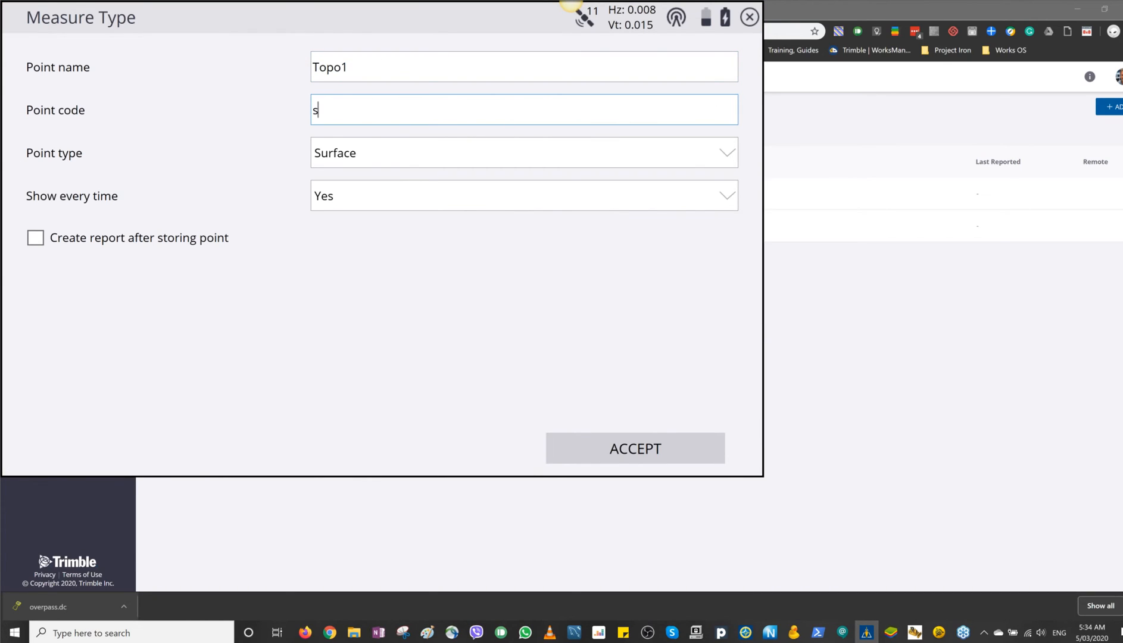
left_click(638, 451)
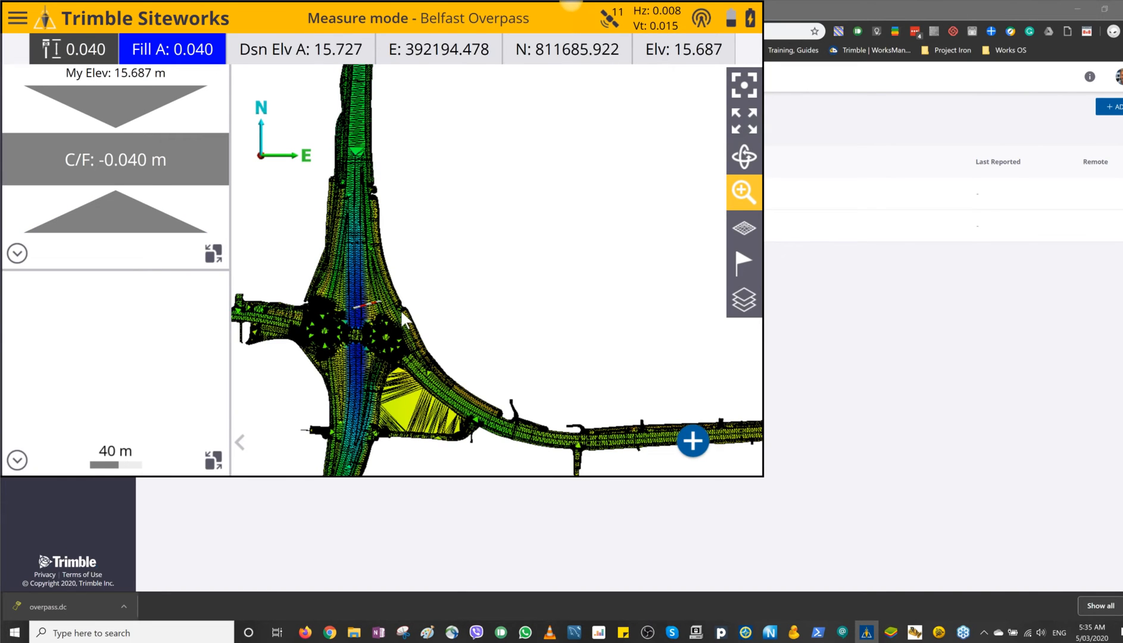
Step: Measure three more surface points with code sh as the rover moves around the roundabout area
left_click(692, 443)
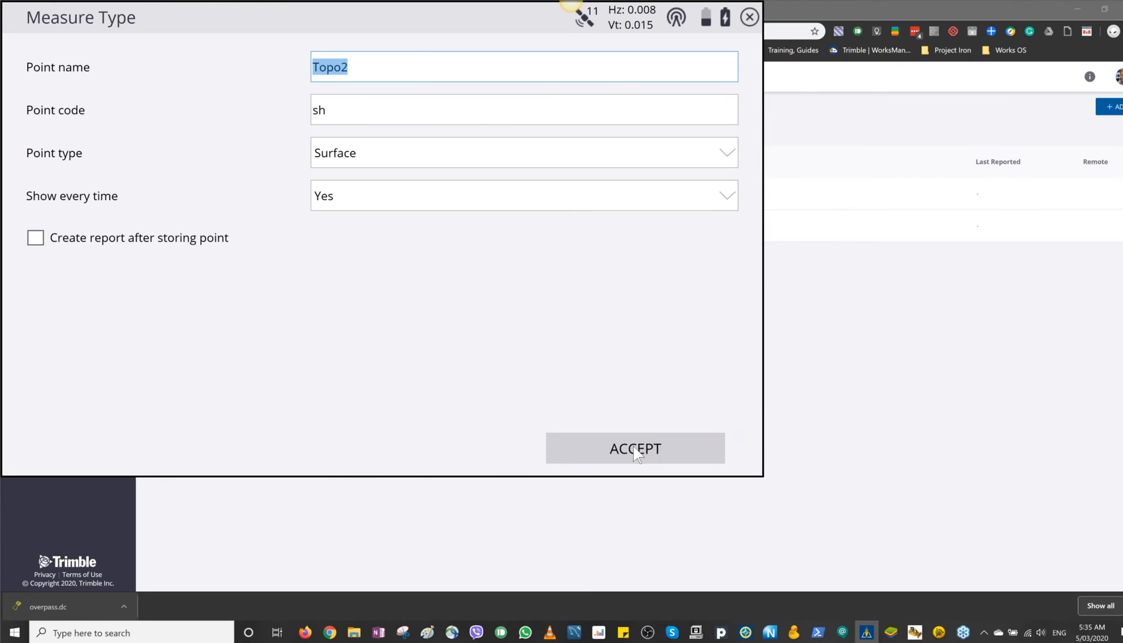
left_click(635, 450)
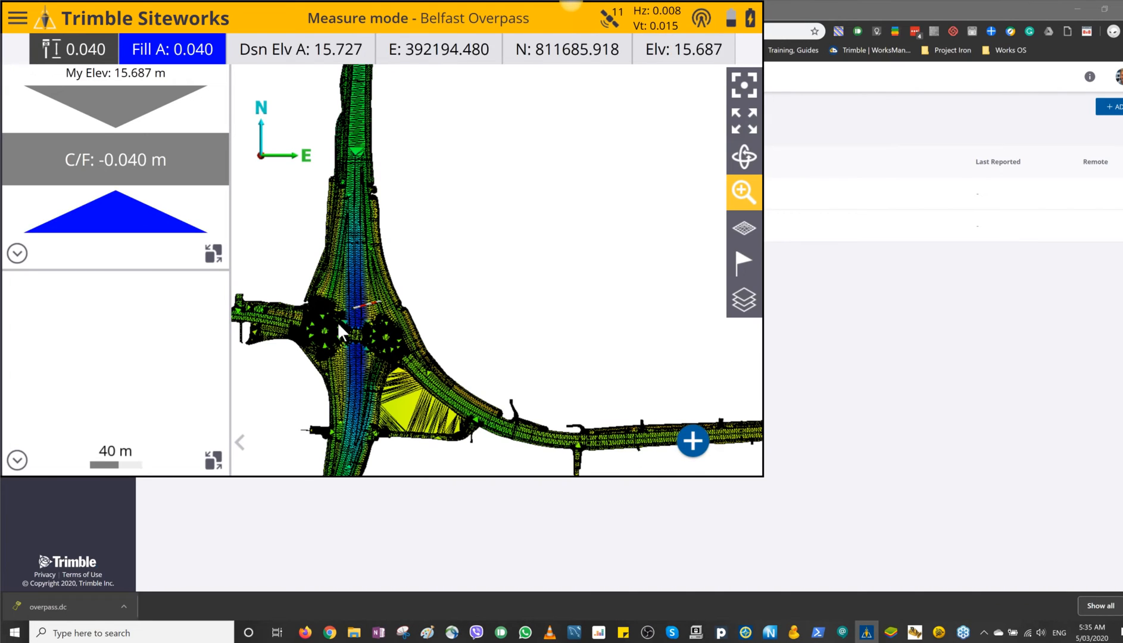
left_click(692, 441)
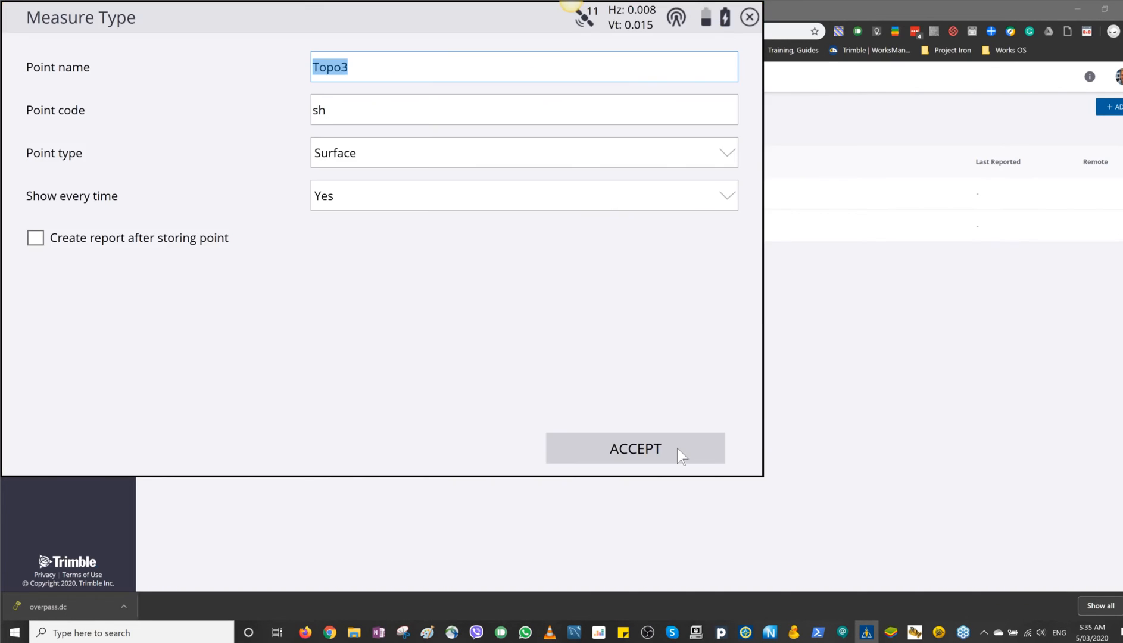
left_click(668, 450)
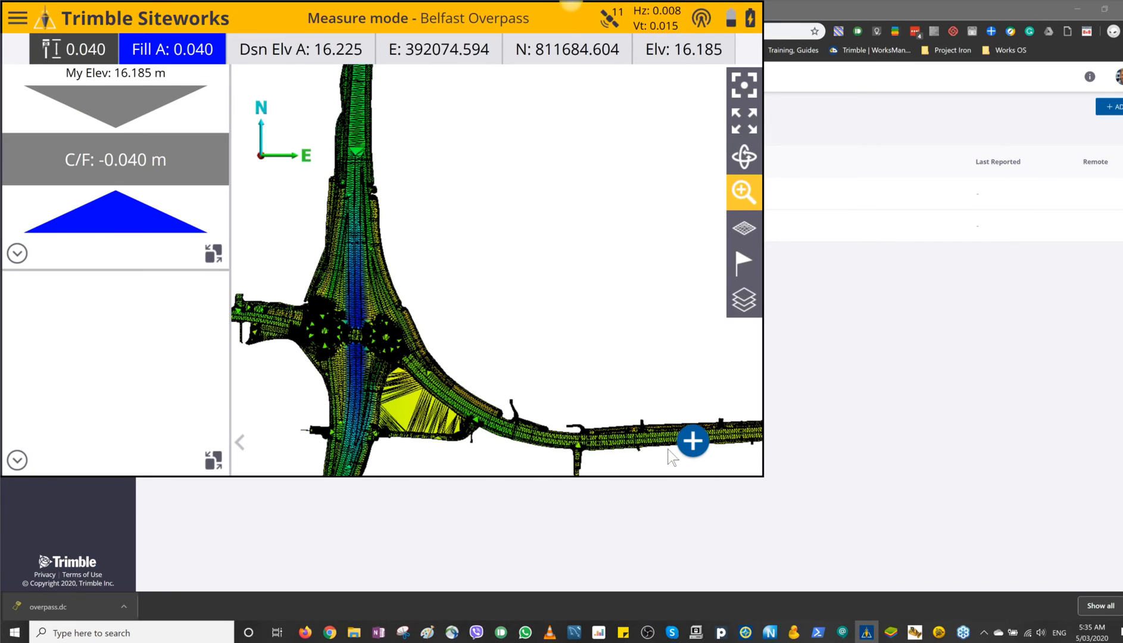
left_click(313, 341)
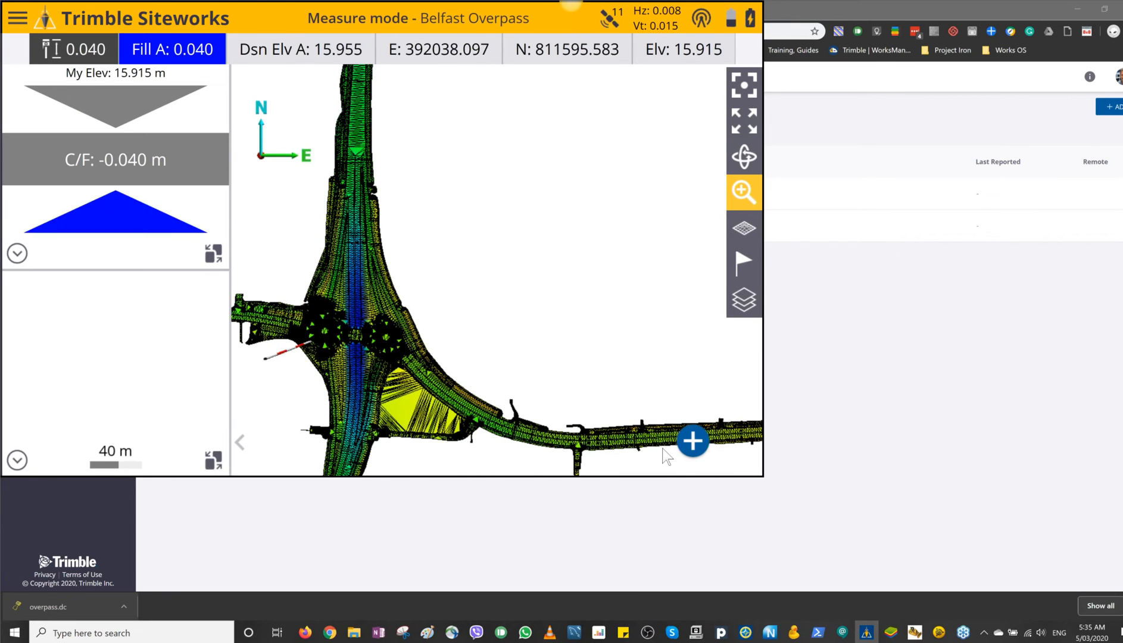
left_click(690, 442)
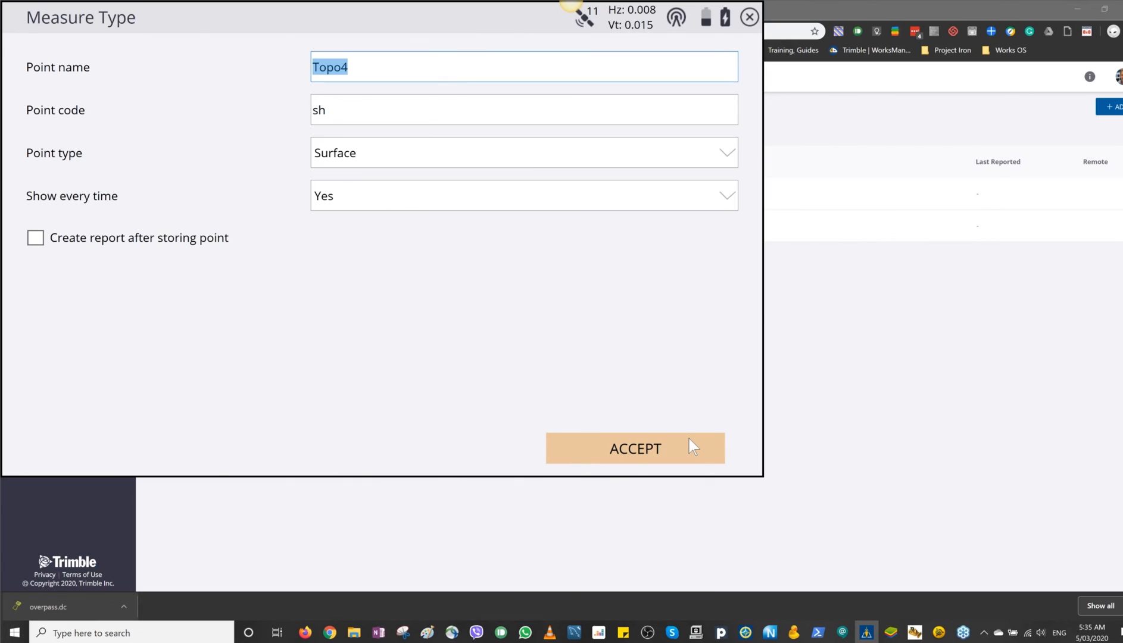
left_click(689, 439)
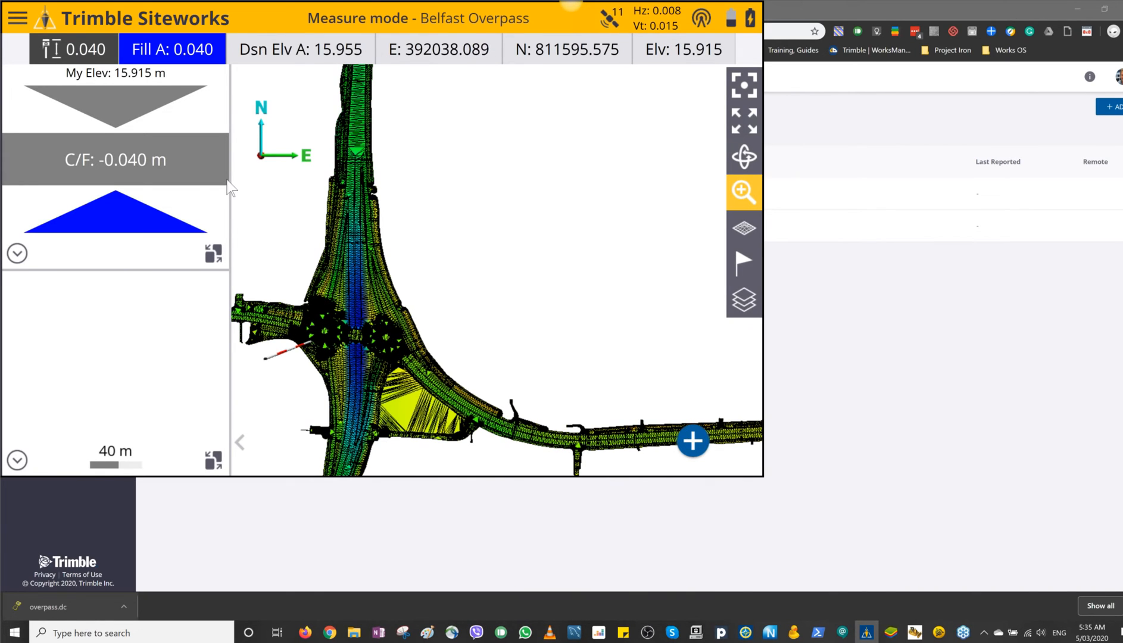
Step: Synchronize the Belfast Overpass project with WorksManager and decline reloading the project
left_click(17, 18)
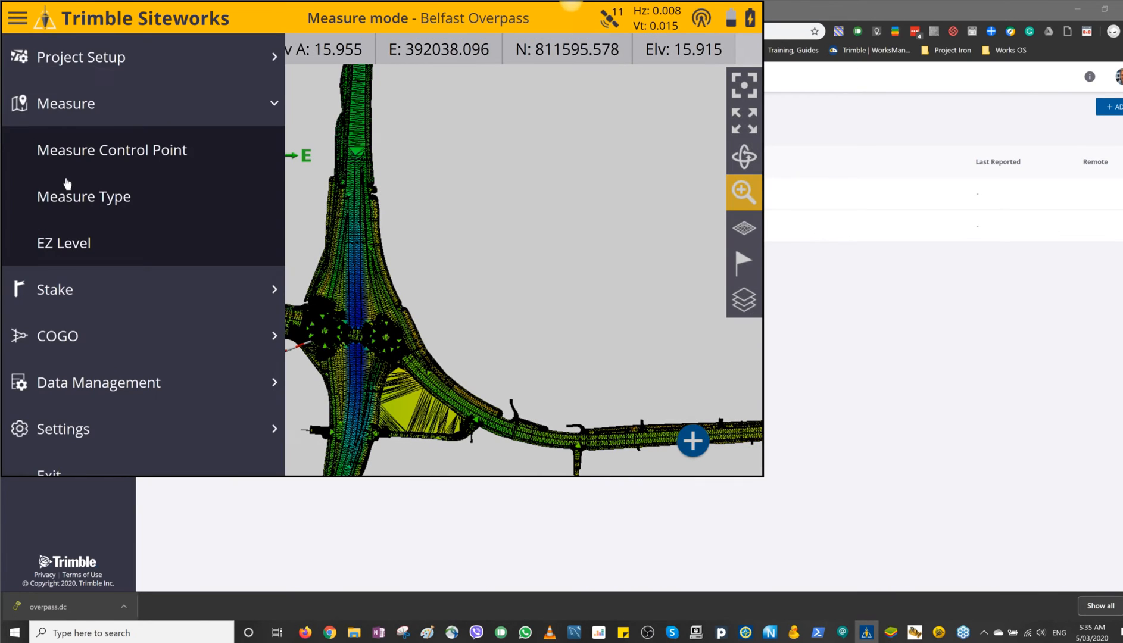
left_click(124, 388)
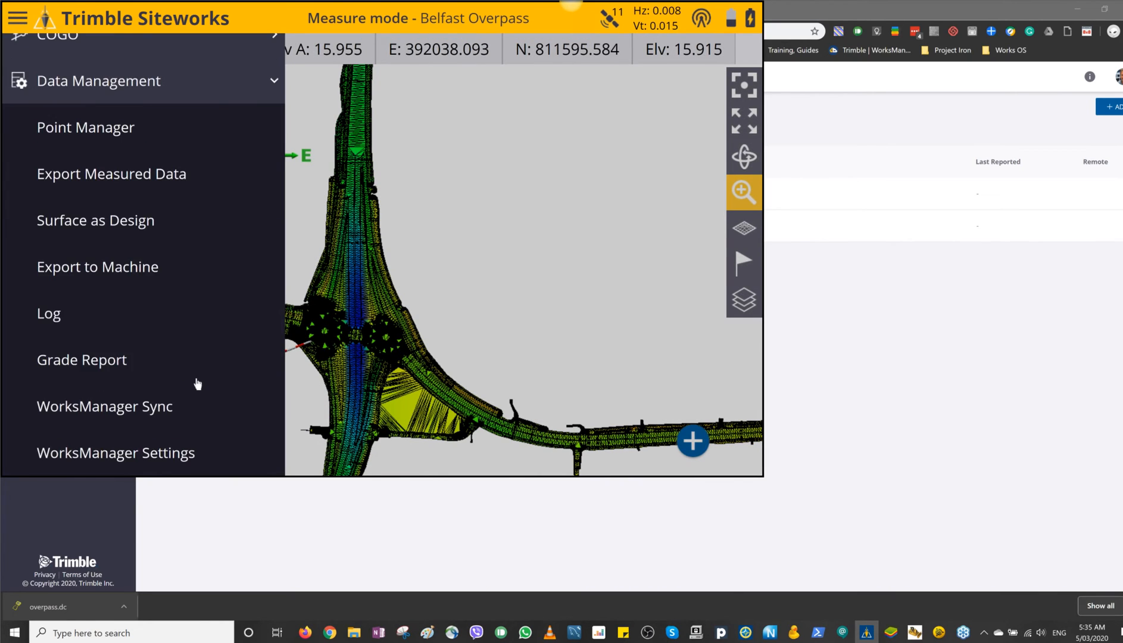
scroll(104, 358, "down", 1)
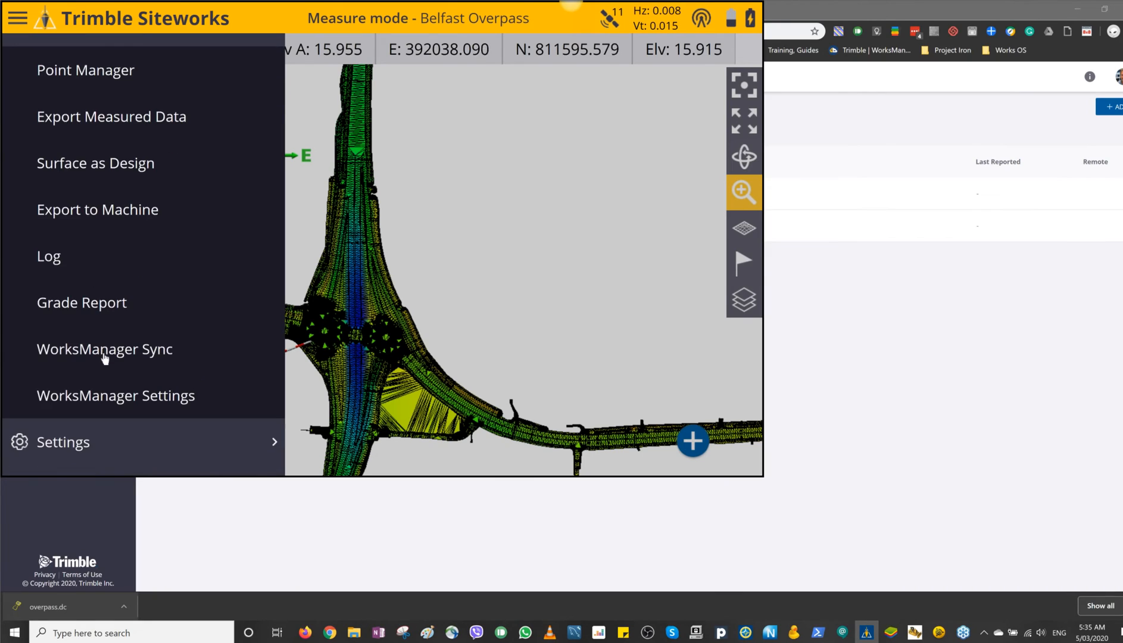
left_click(104, 348)
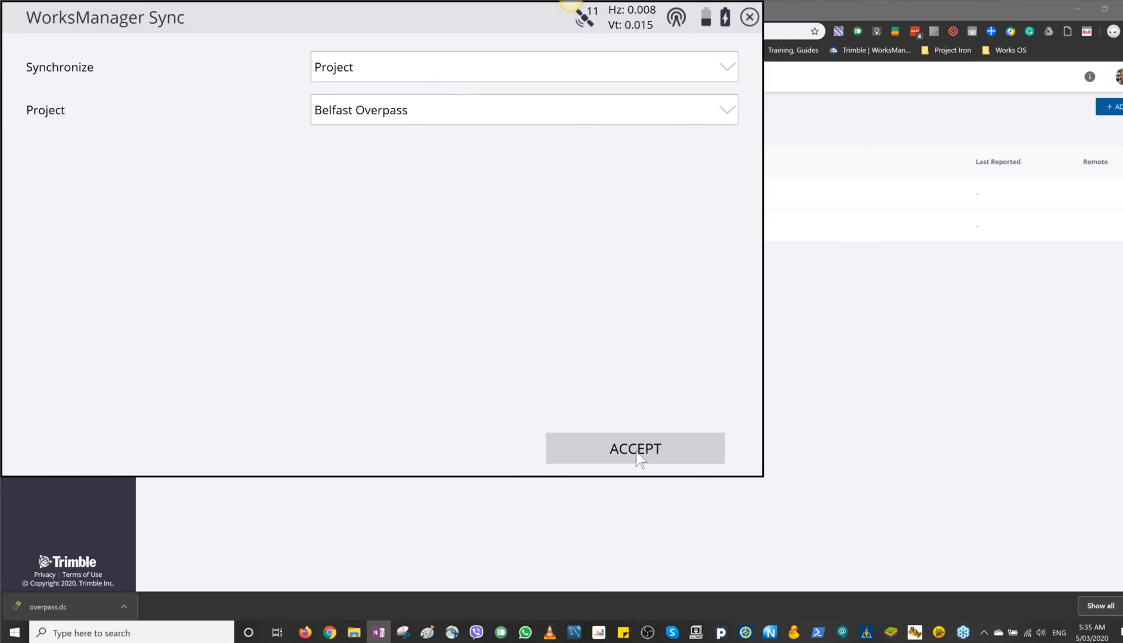
left_click(636, 449)
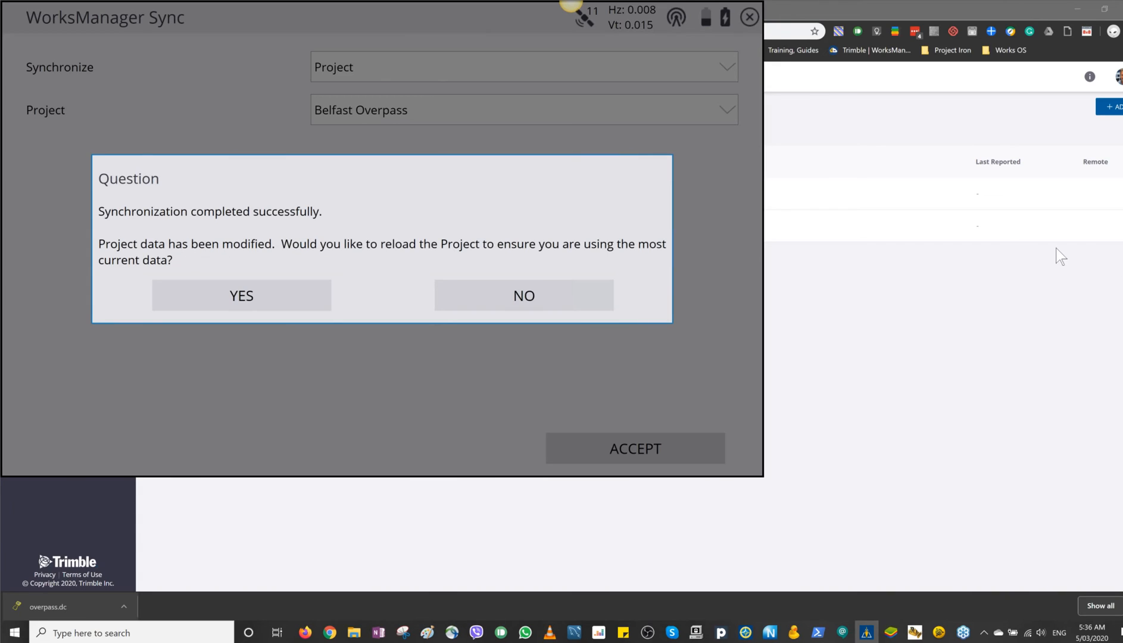
left_click(525, 292)
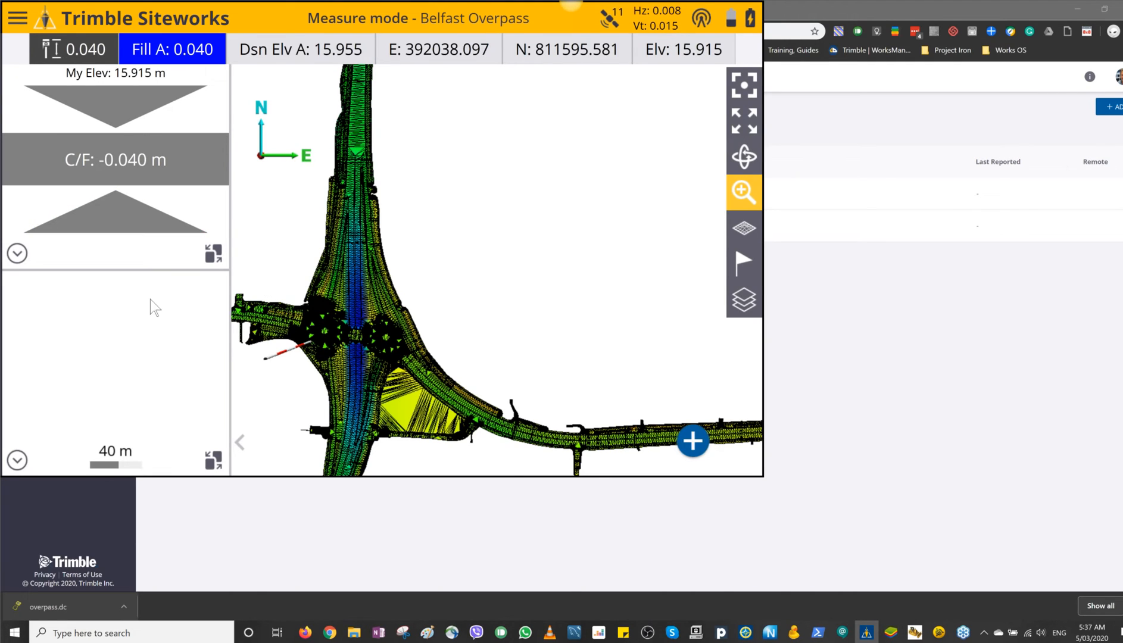
Step: Open the Change Project settings to review the work order, instructions and design set for Belfast Overpass
left_click(18, 19)
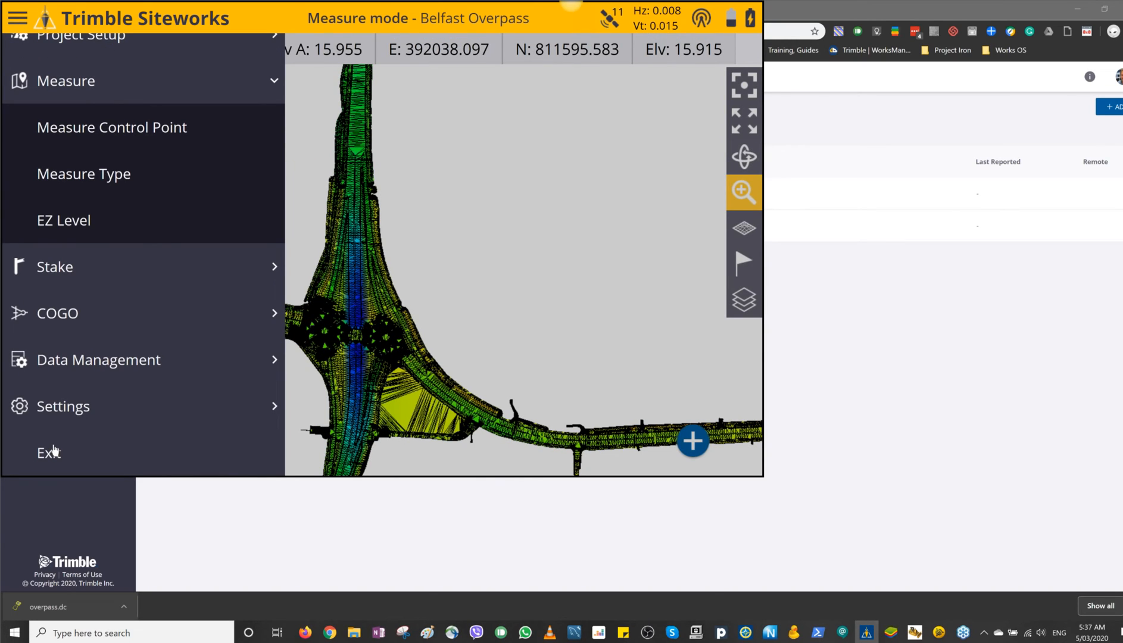
left_click(520, 509)
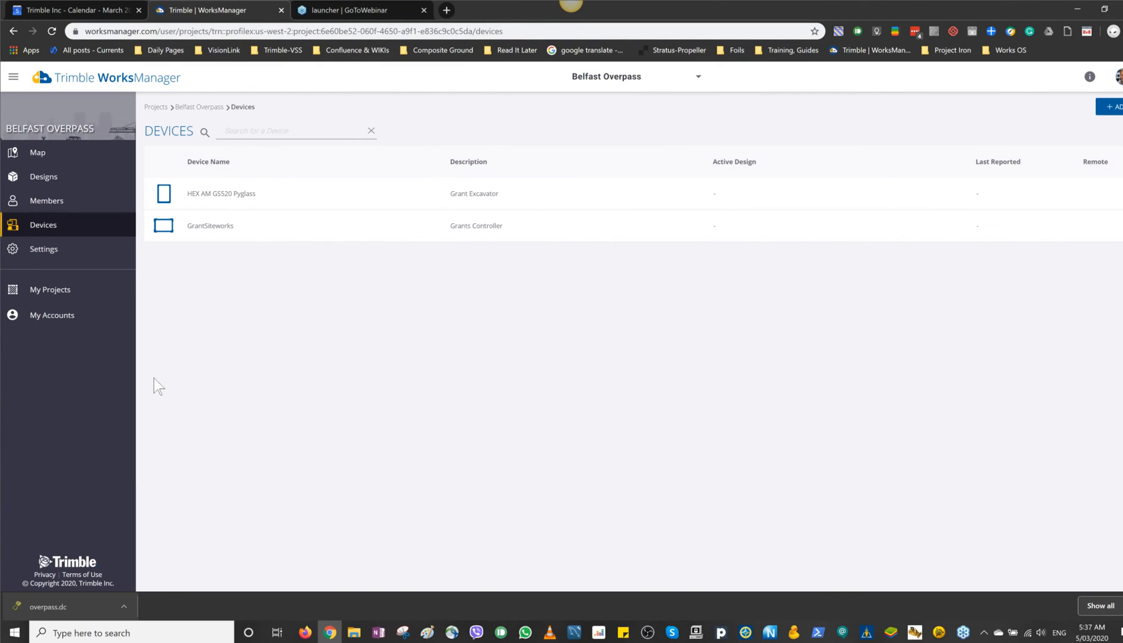
left_click(866, 635)
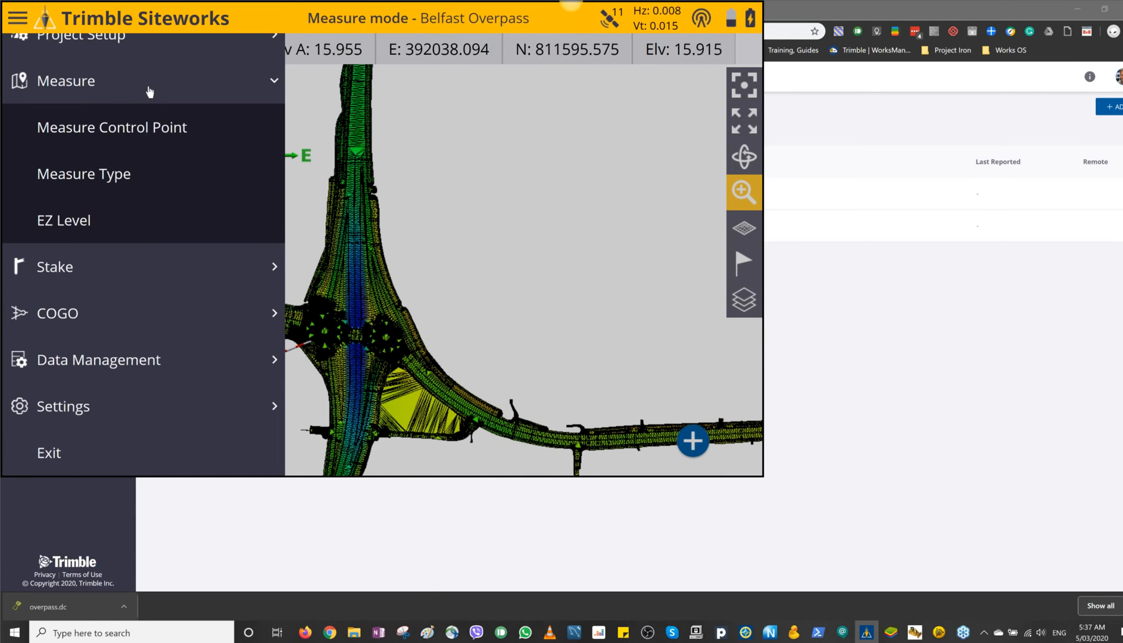
left_click(118, 44)
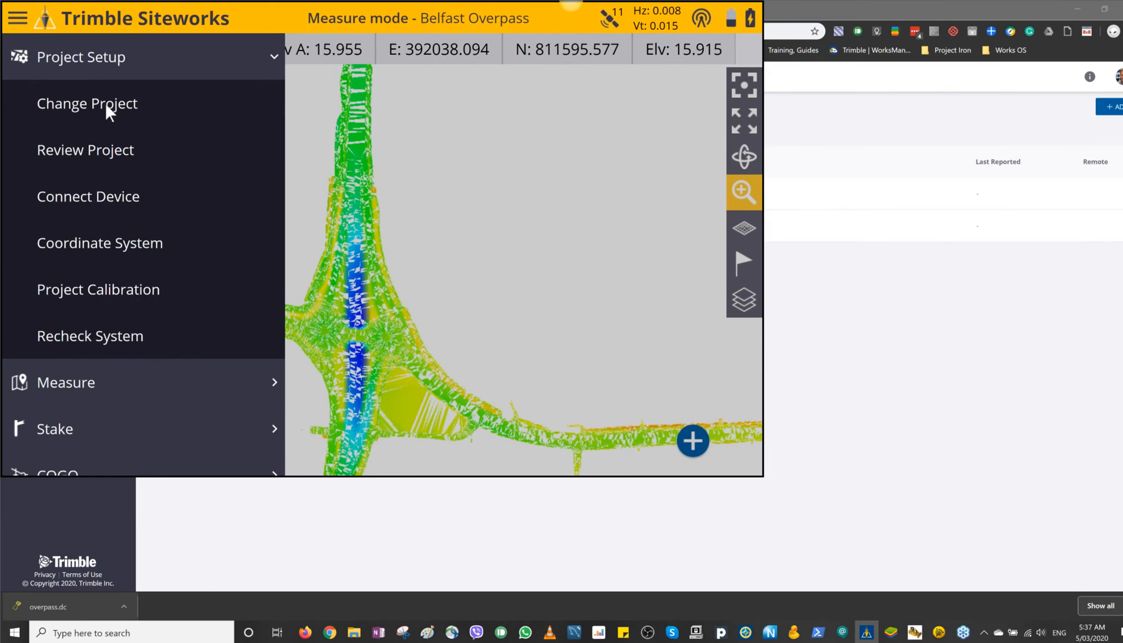
left_click(104, 103)
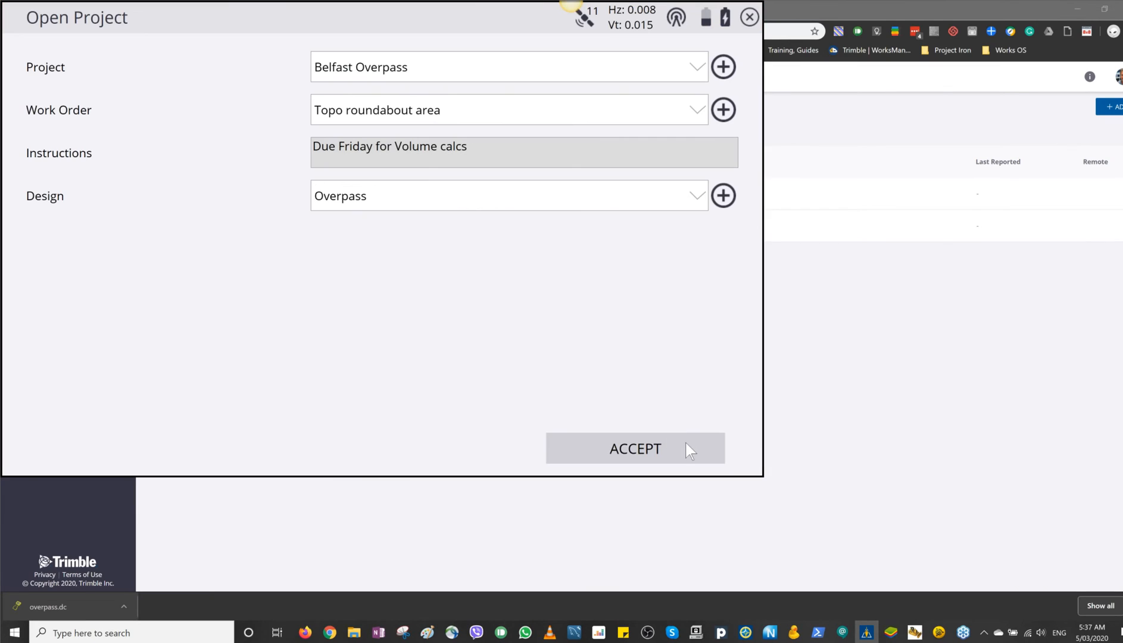
Step: Switch to WorksManager in the browser and download Topo roundabout area.spj from the Siteworks controller's field data
left_click(824, 467)
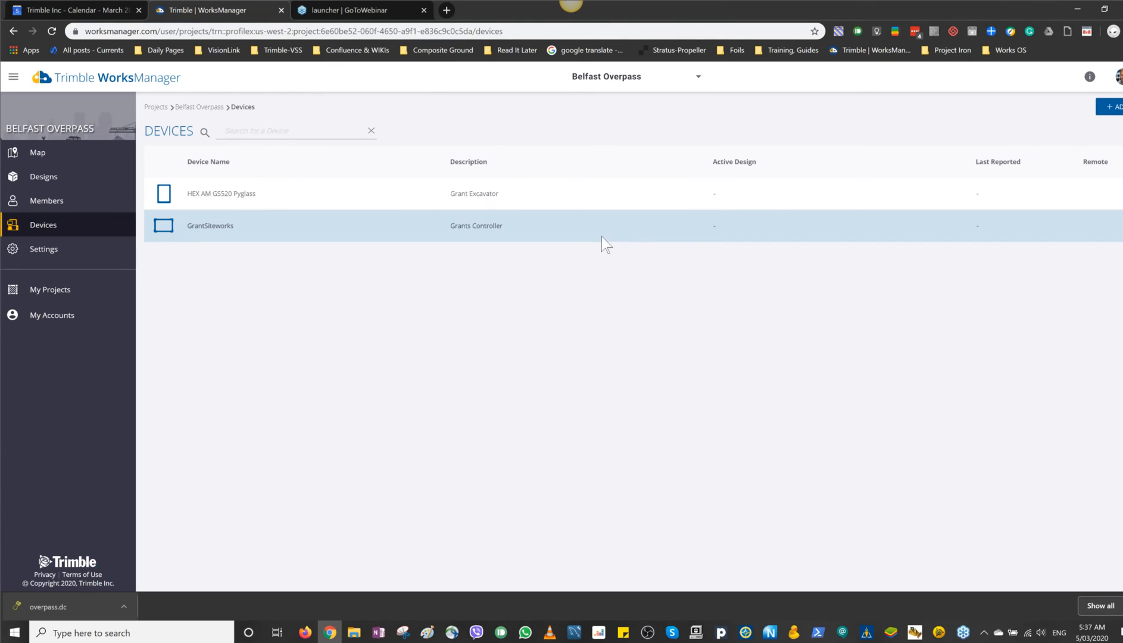
left_click(514, 229)
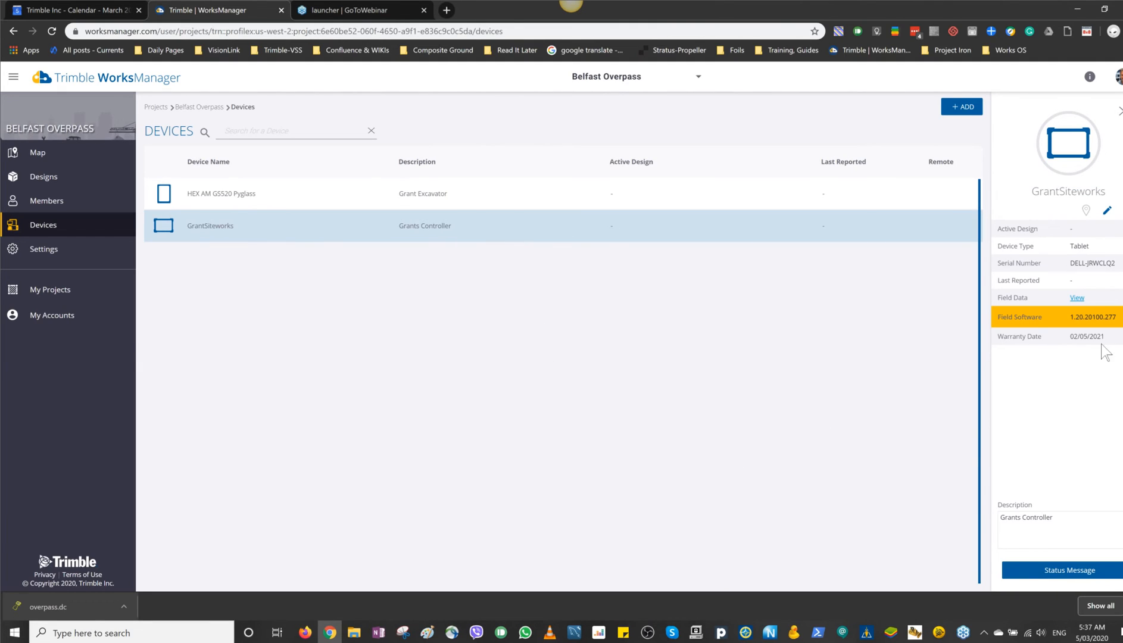
left_click(1077, 298)
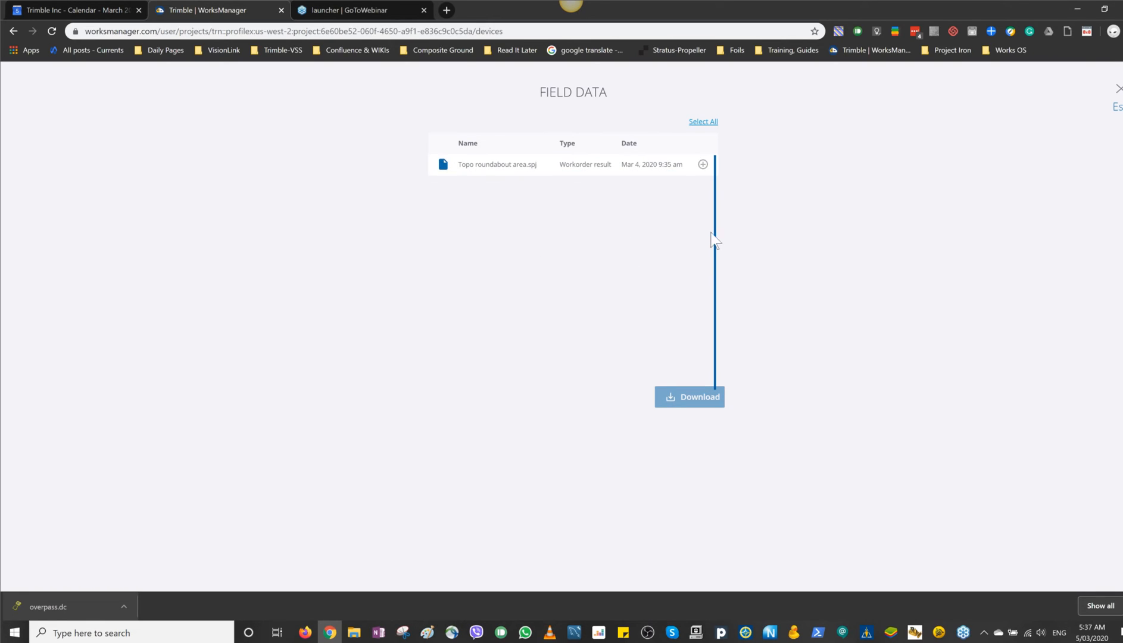
left_click(703, 163)
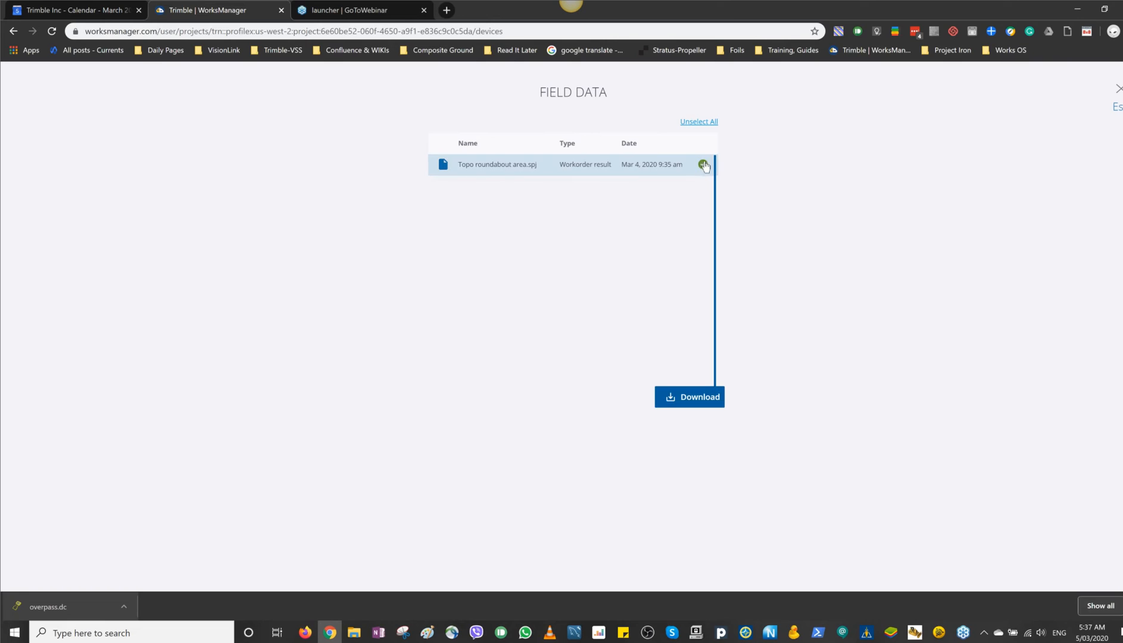
left_click(694, 397)
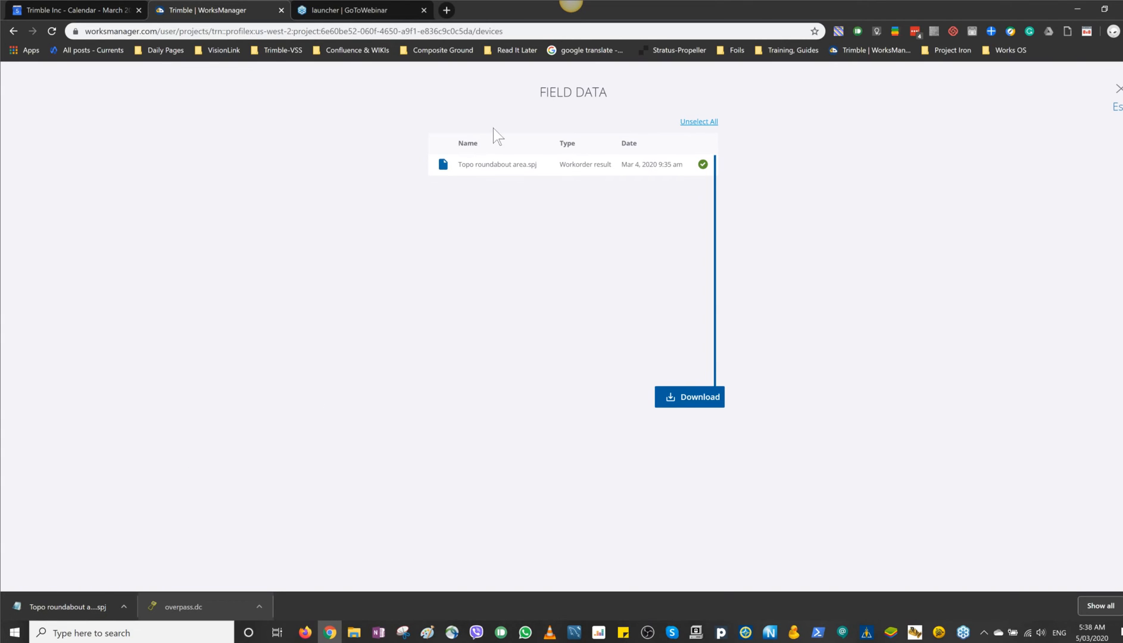
left_click(59, 17)
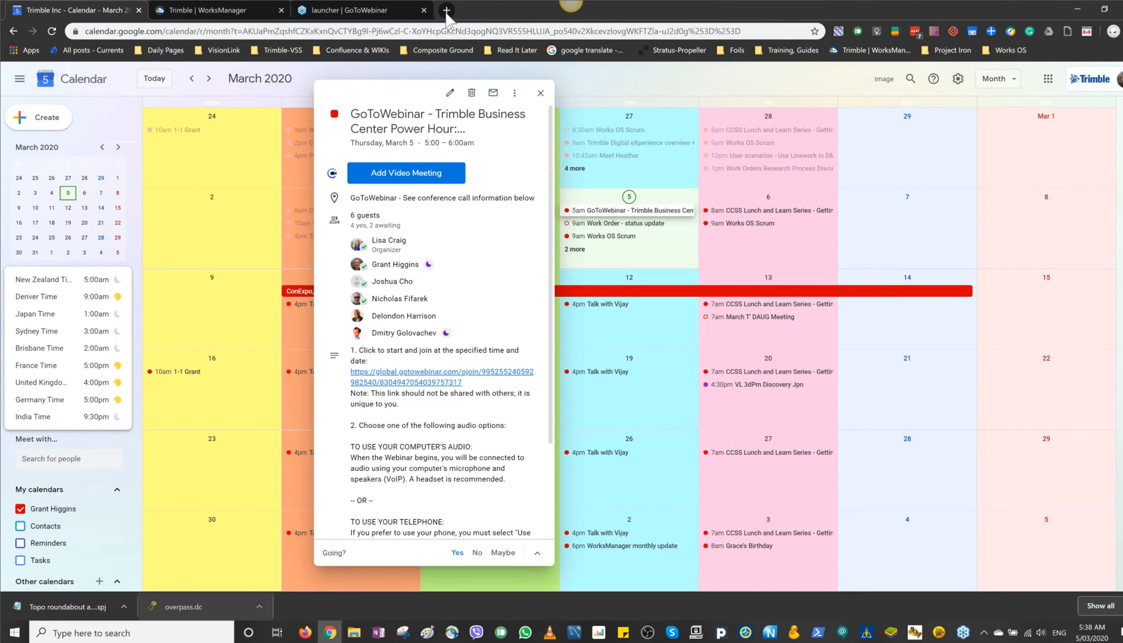
left_click(338, 14)
left_click(217, 11)
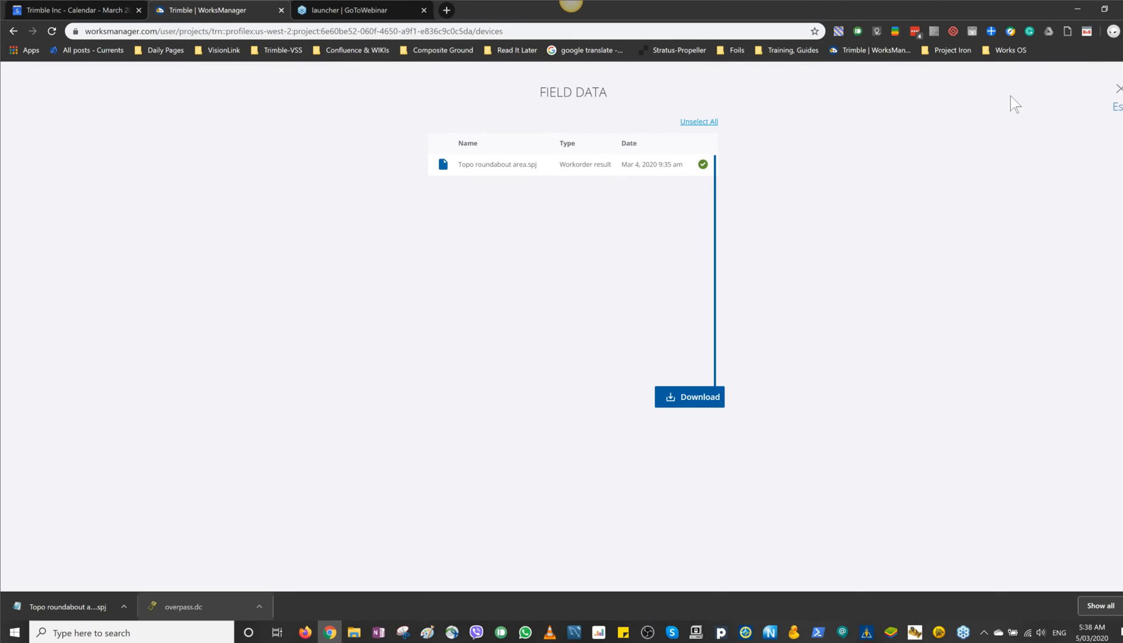
left_click(345, 12)
left_click(239, 10)
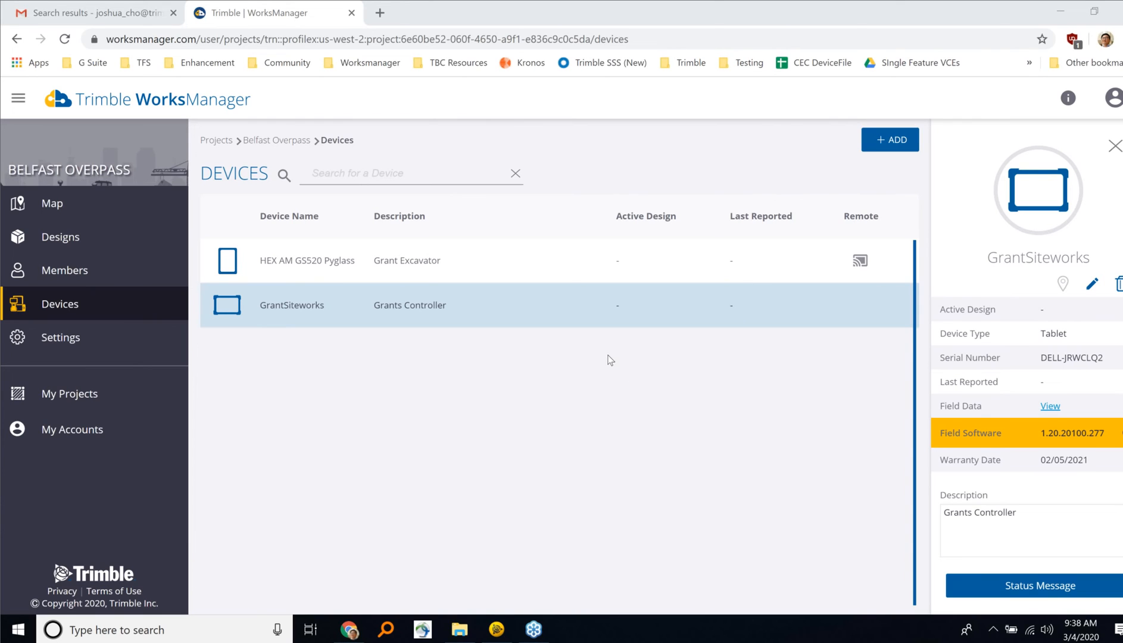
key("alt+Tab")
Step: Open the Siteworks controller's field data, download Topo roundabout area.spj, and show the file in its folder
left_click(1053, 409)
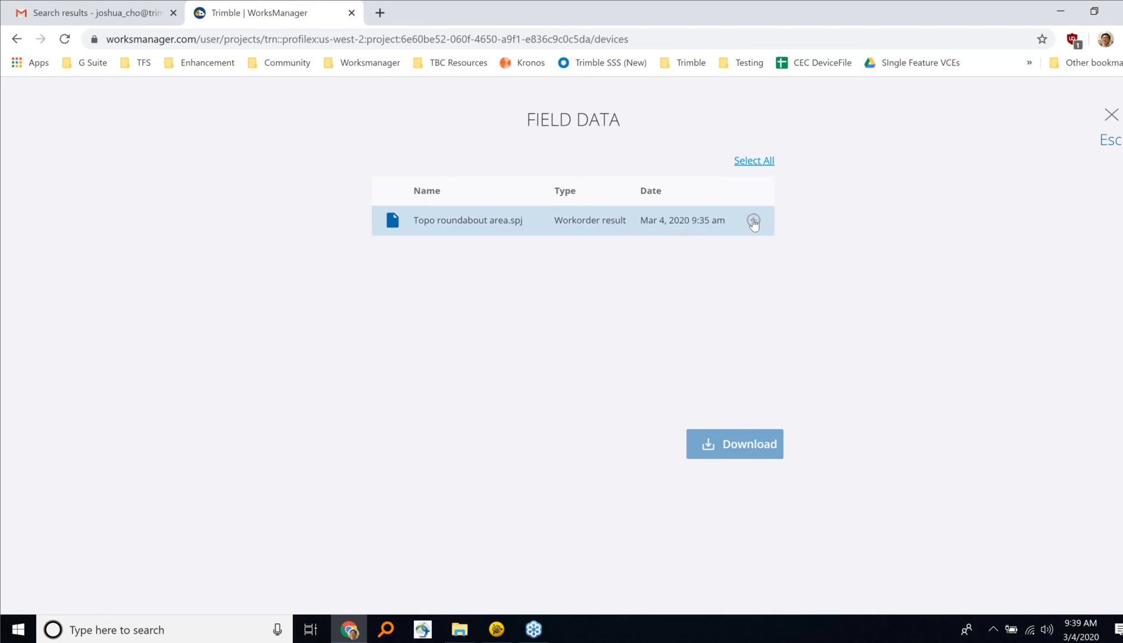
left_click(754, 221)
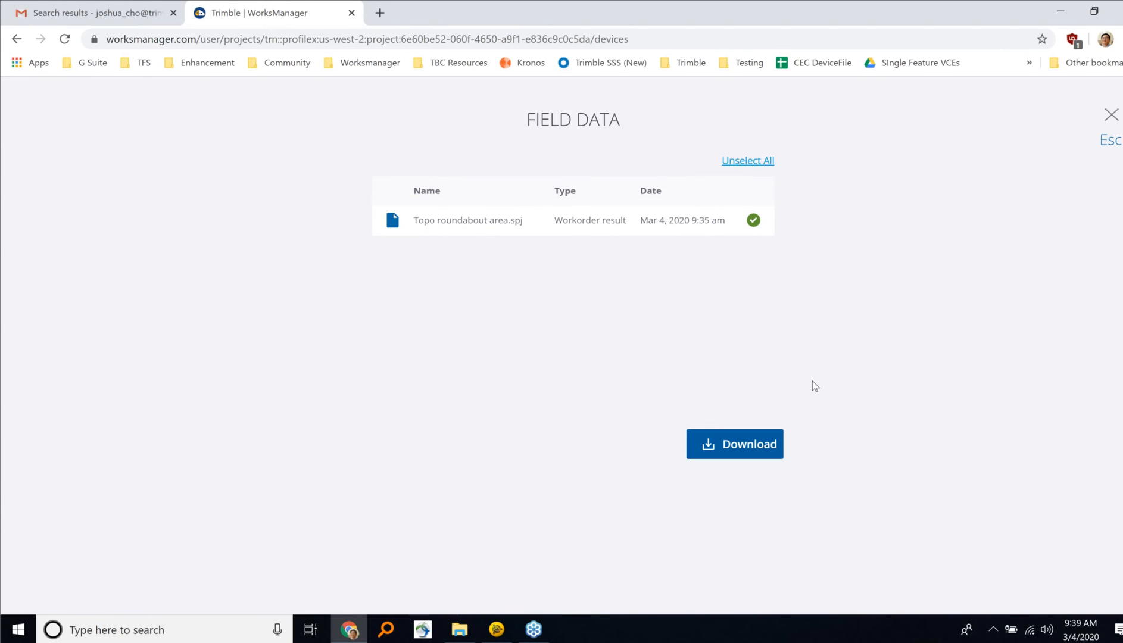
left_click(744, 455)
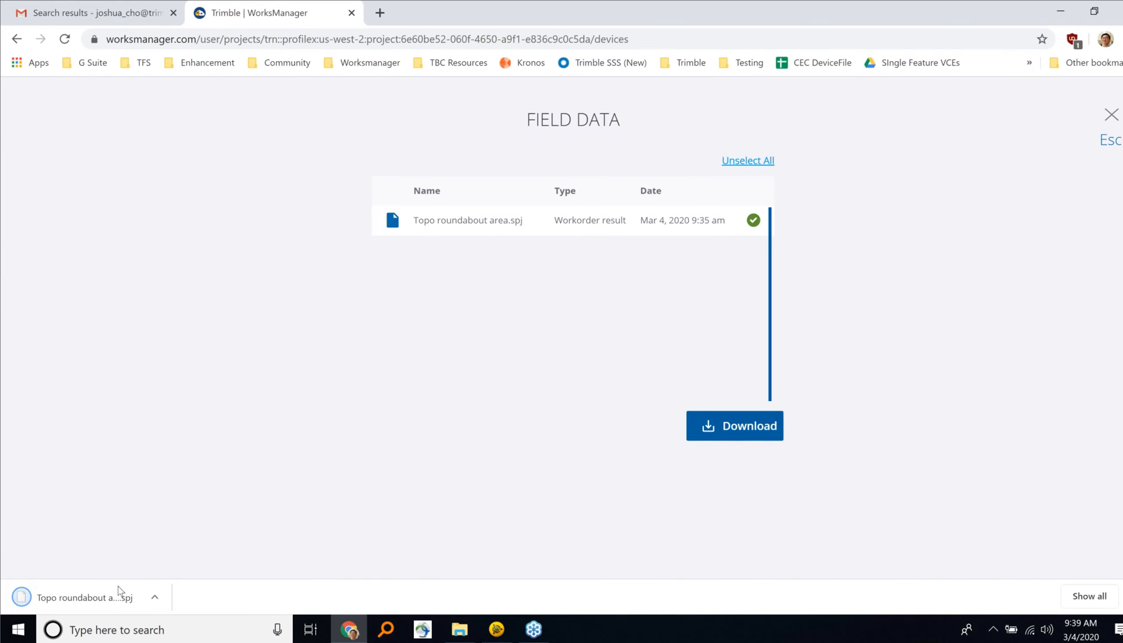
right_click(115, 587)
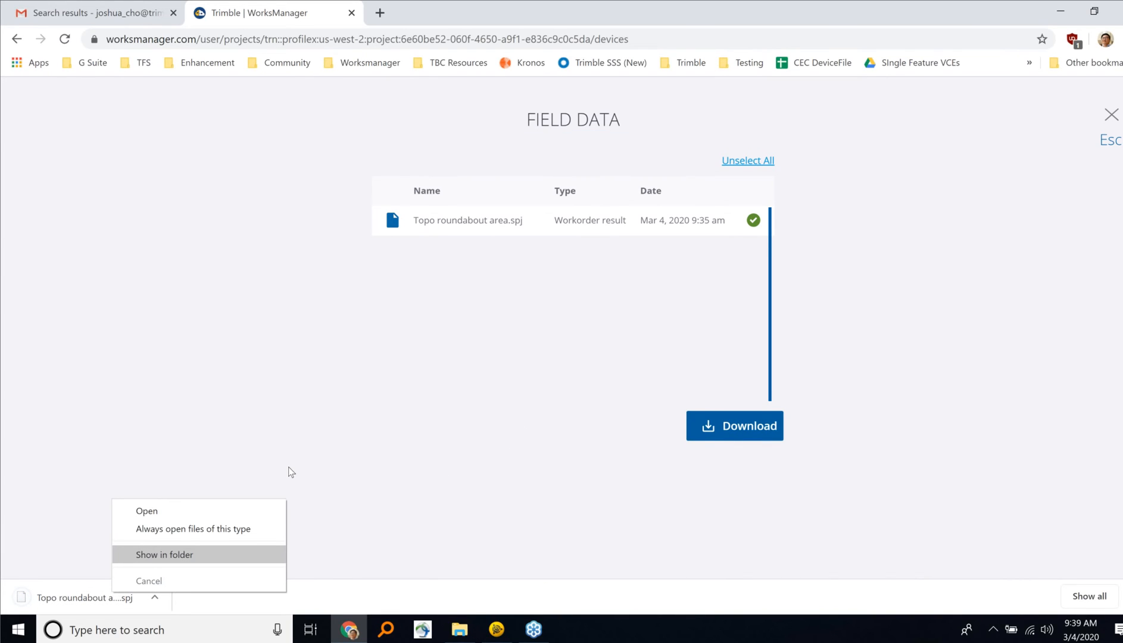
key("Return")
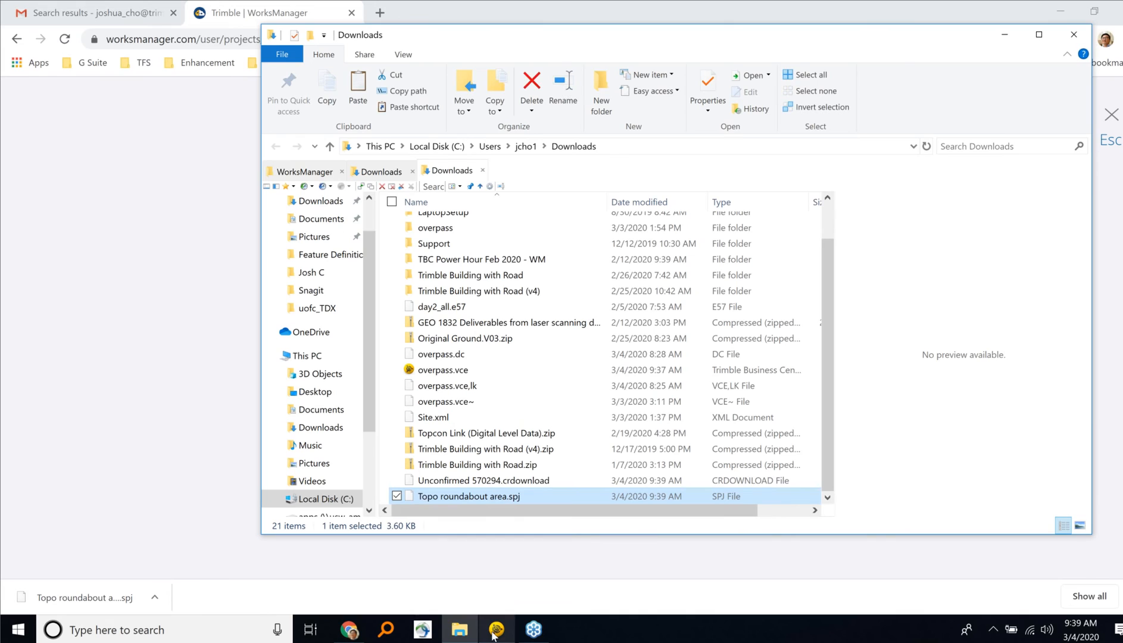
Step: Switch to the overpass project in Trimble Business Center and close the WorksManager Design Manager
left_click(496, 629)
left_click_drag(492, 626, 571, 397)
scroll(571, 397, "up", 6)
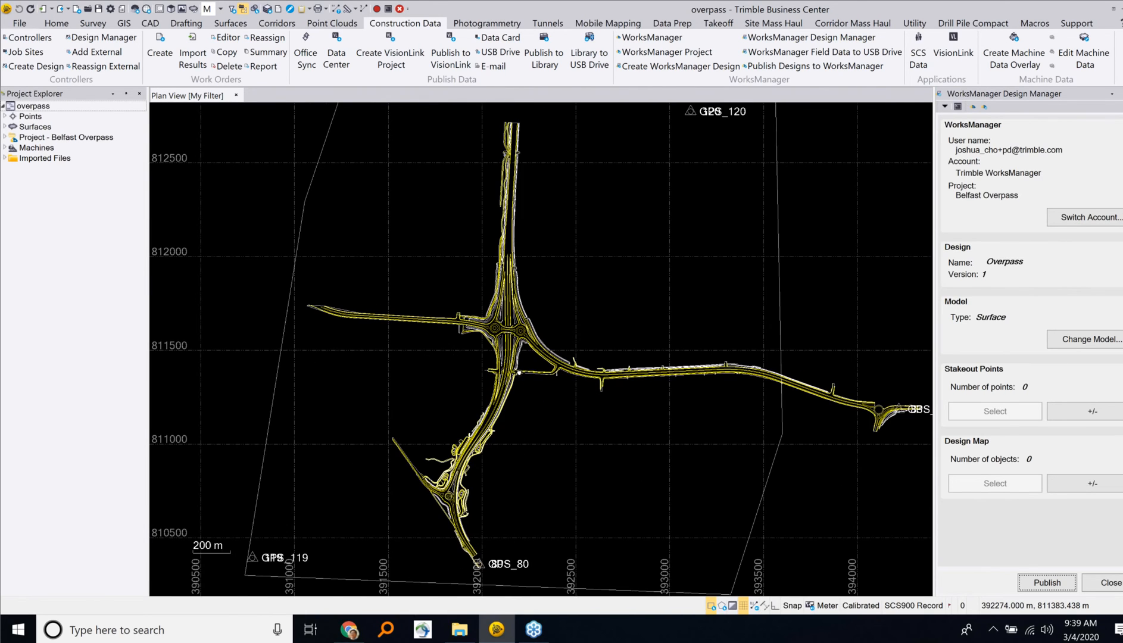
scroll(469, 329, "up", 5)
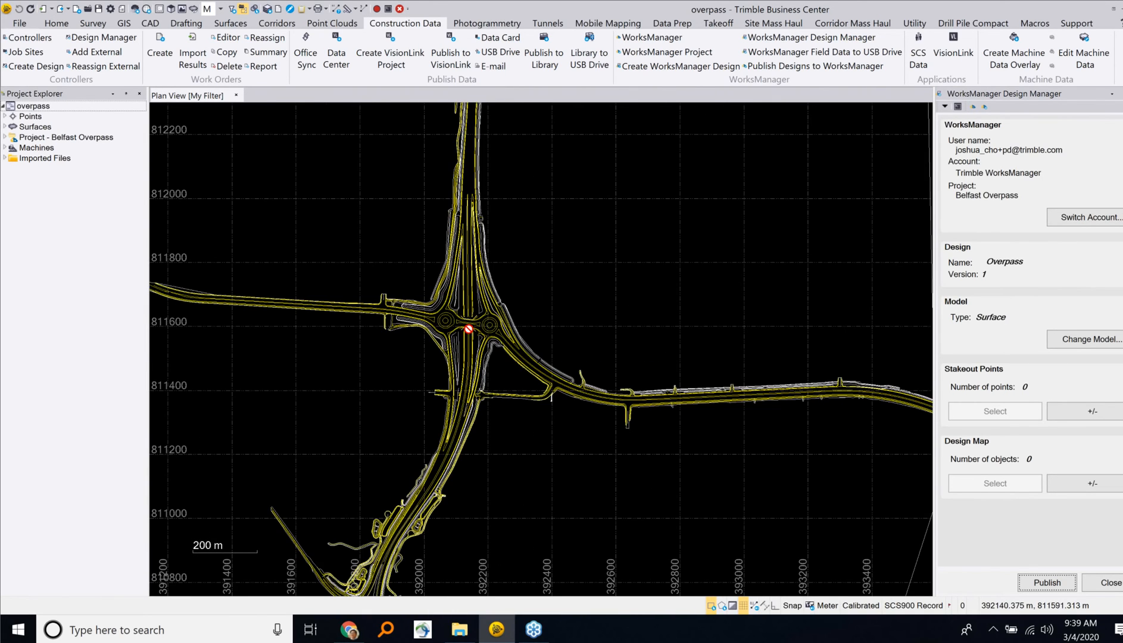
left_click_drag(469, 329, 496, 355)
left_click(1108, 576)
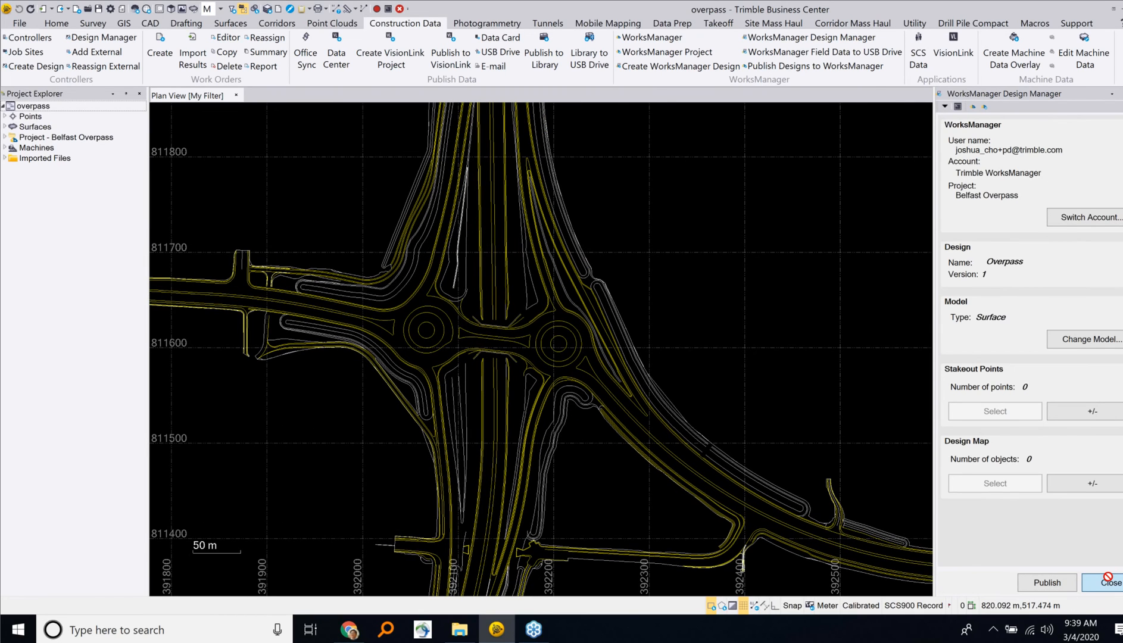
scroll(584, 238, "down", 3)
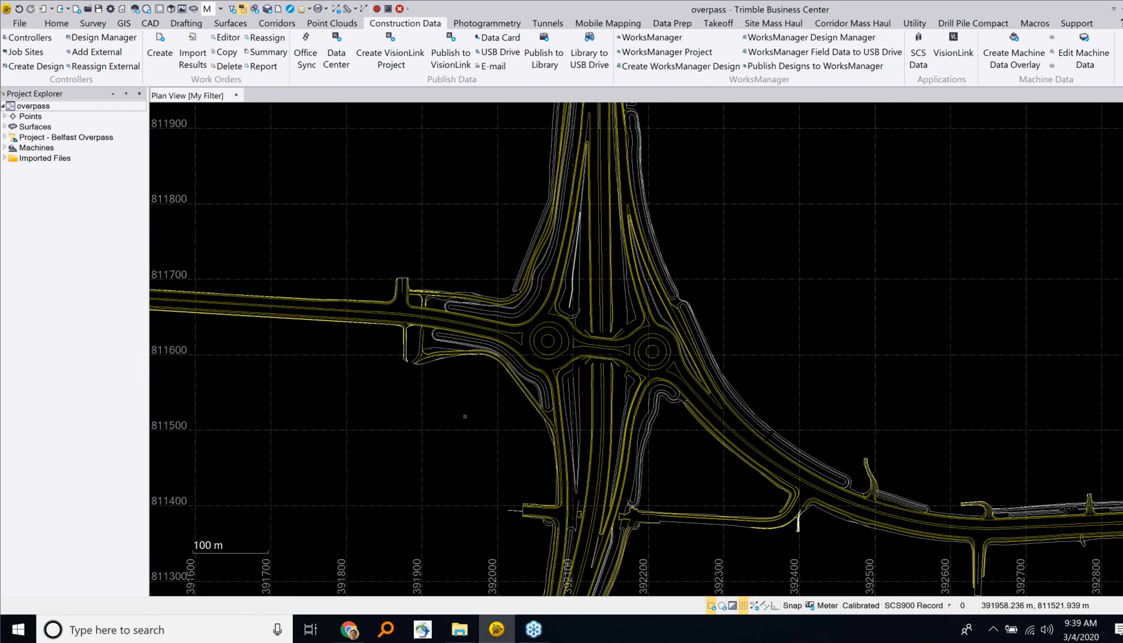
Step: Import Topo roundabout area.spj from the Downloads folder into the overpass project, declining to view the import summary
key("alt+Tab")
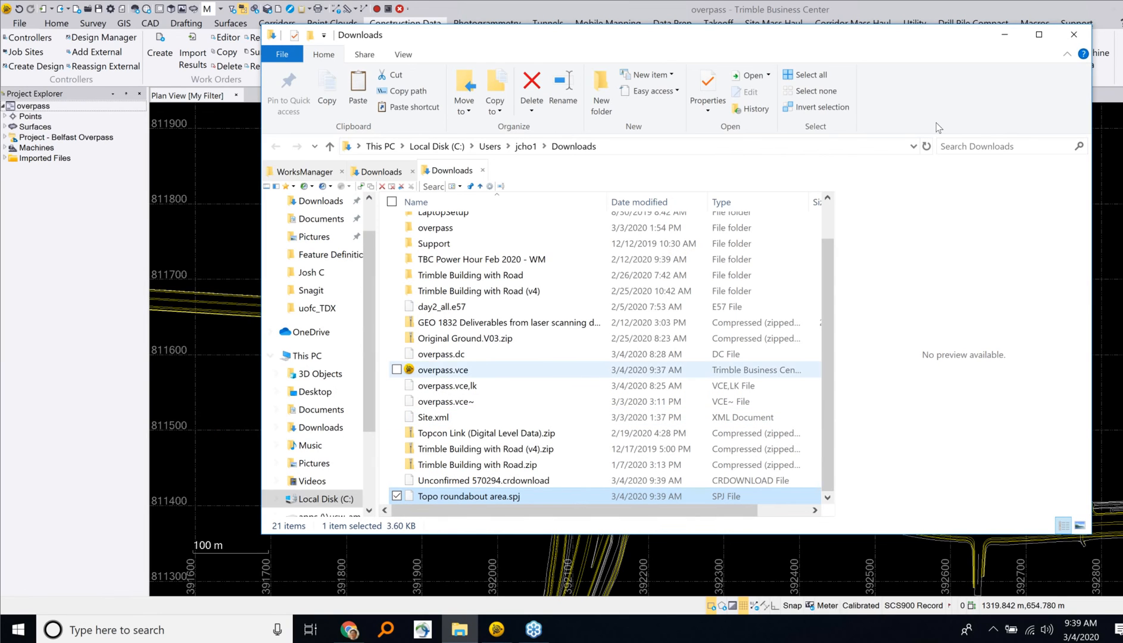
left_click(1006, 39)
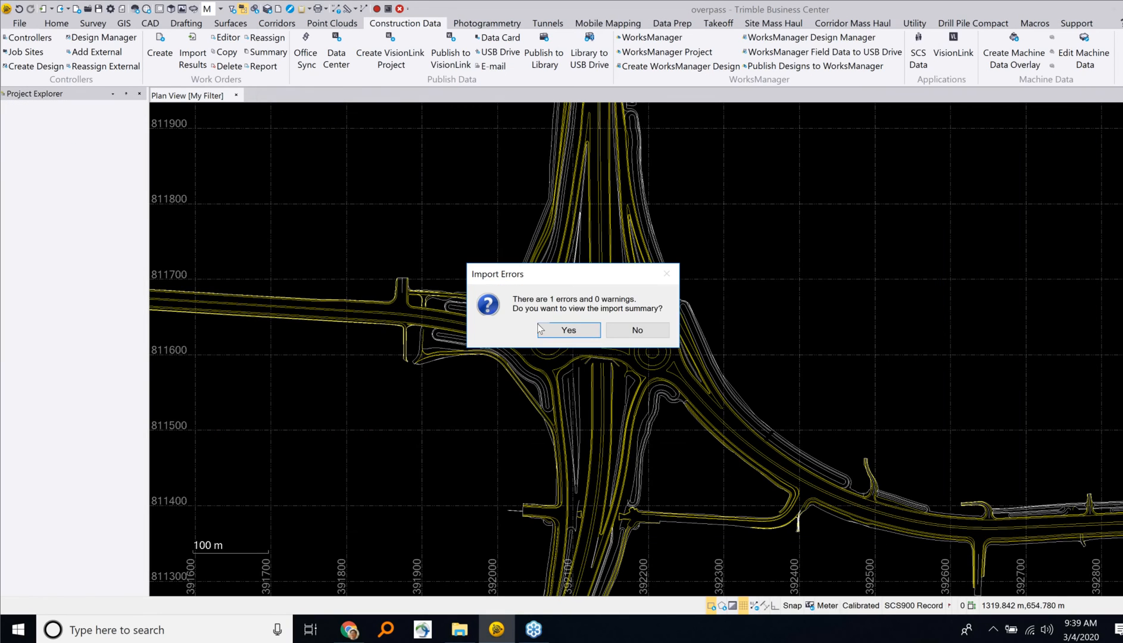
left_click(633, 330)
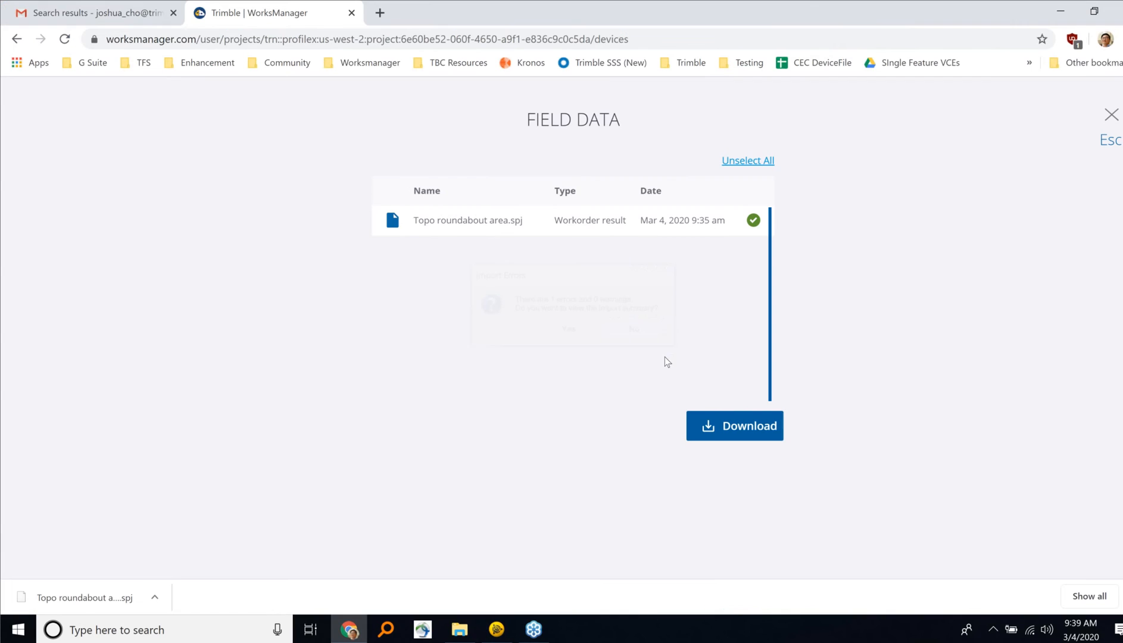
Step: Return to Trimble Business Center and examine the imported topo points around the roundabouts in the plan view
key("alt+Tab")
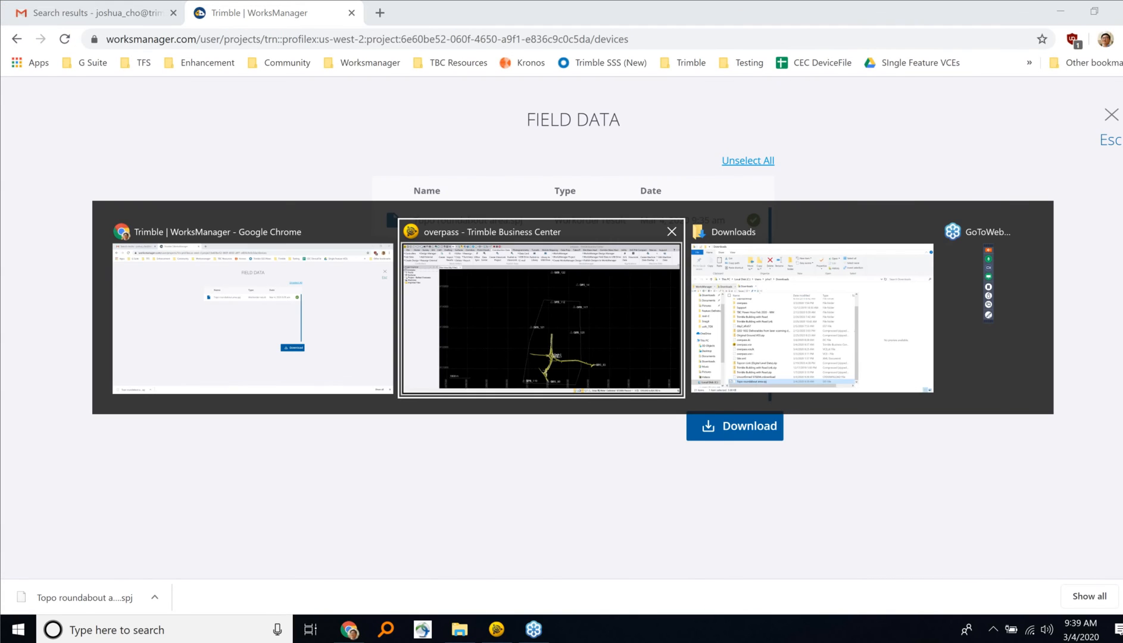
scroll(608, 469, "up", 3)
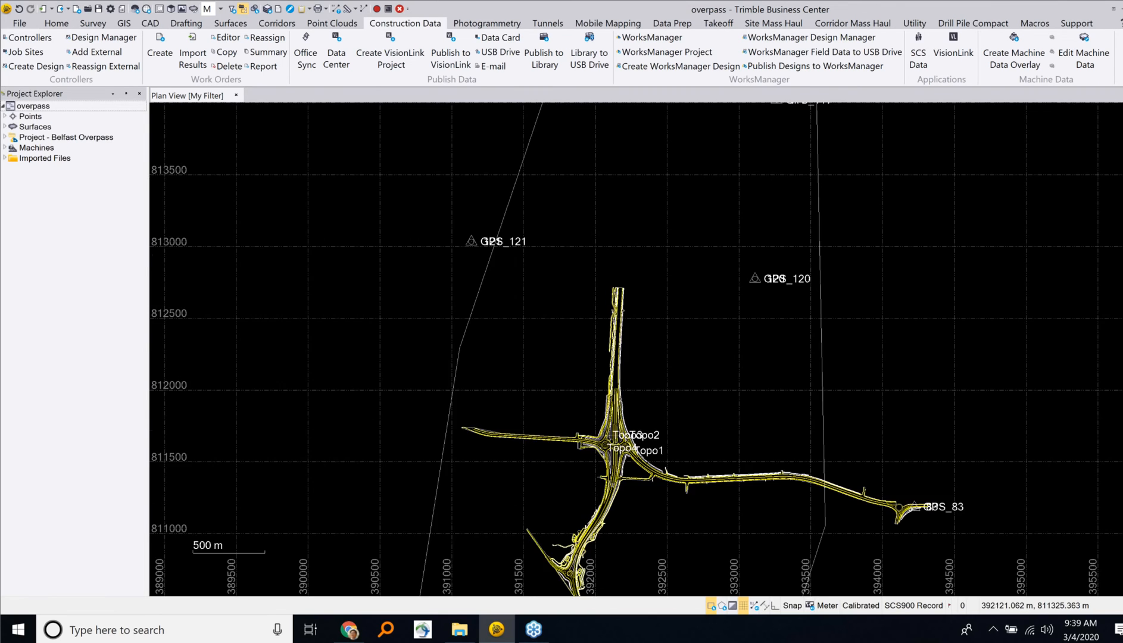
scroll(609, 469, "up", 6)
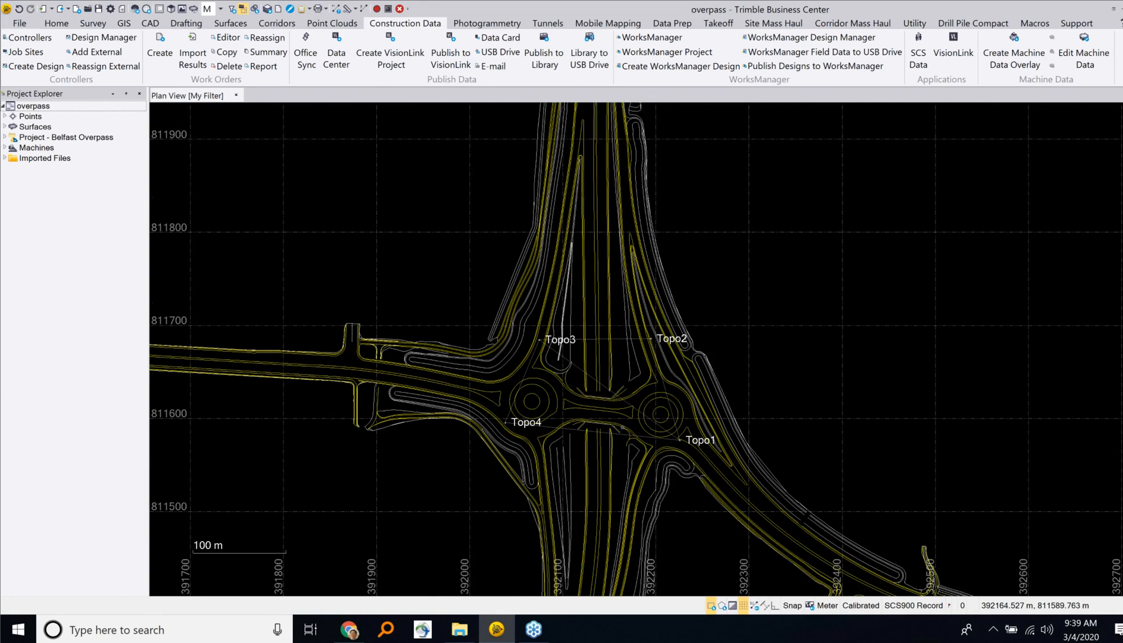
scroll(621, 427, "up", 4)
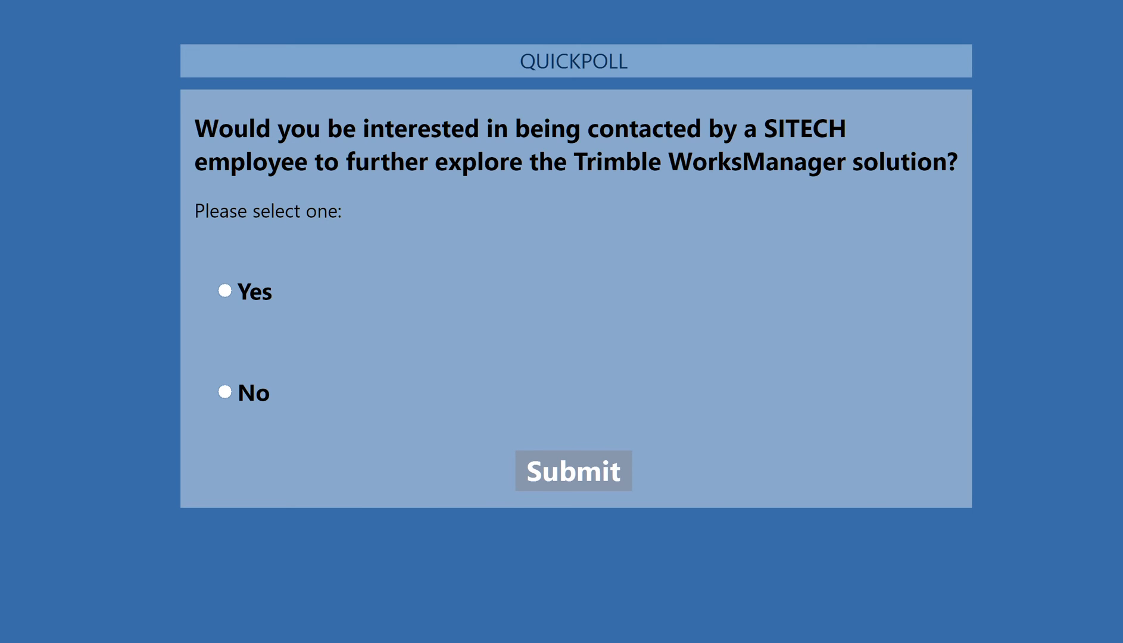
left_click(224, 290)
left_click(573, 473)
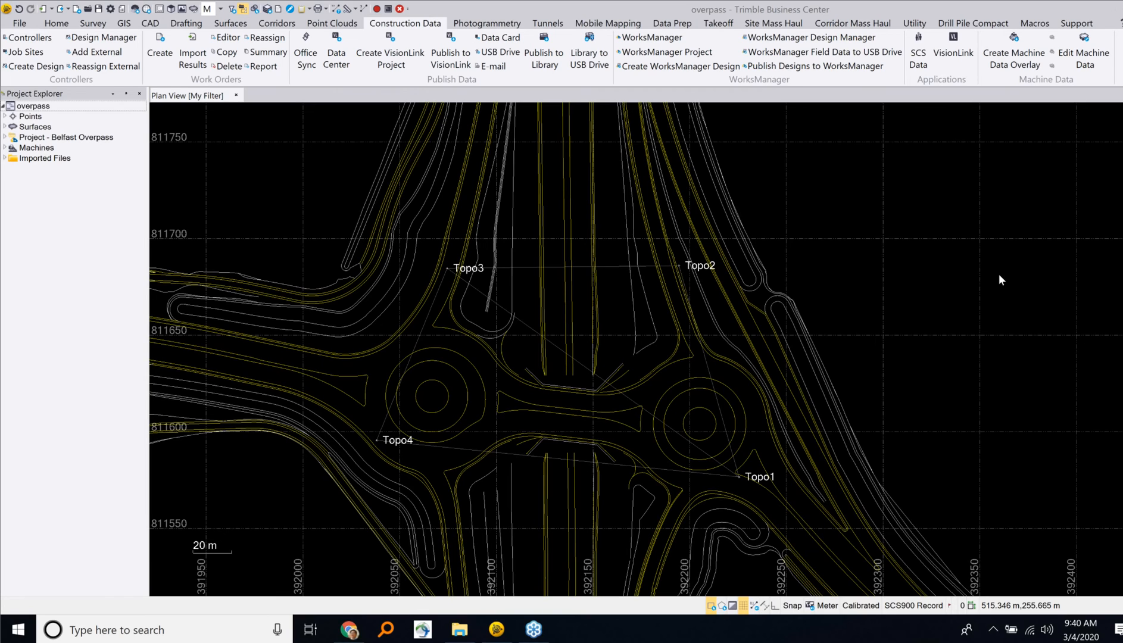
scroll(738, 397, "up", 1)
left_click_drag(740, 400, 760, 387)
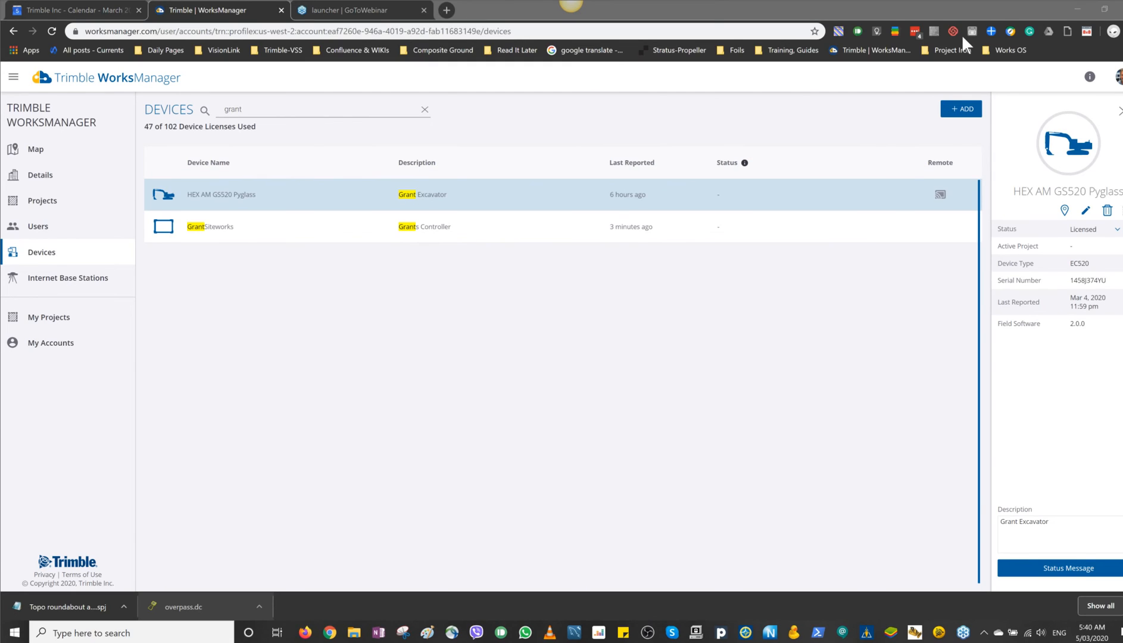
Step: Try to open the remote connection for the excavator device HEX AM GS520 Pyglass in WorksManager
left_click(941, 198)
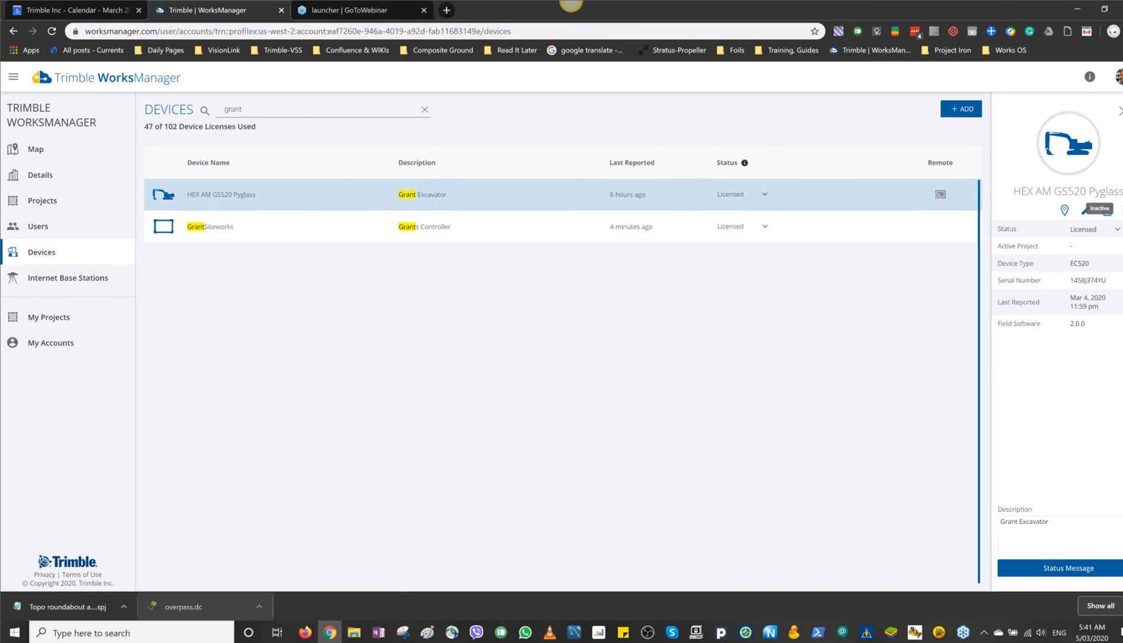